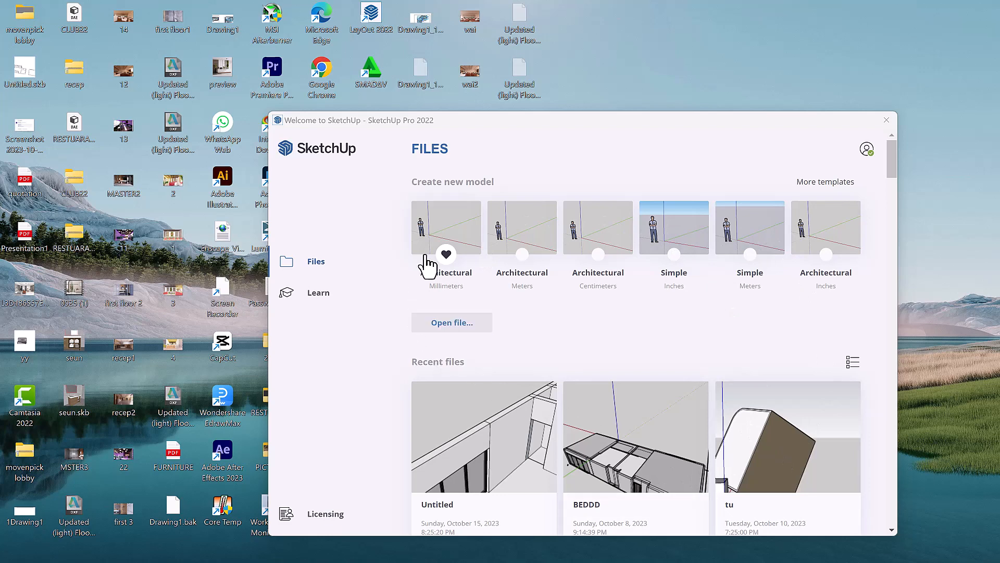
Create a new model from the Architectural – Millimeters template in the Welcome window.
{"action": "left_click", "coordinate": [444, 235]}
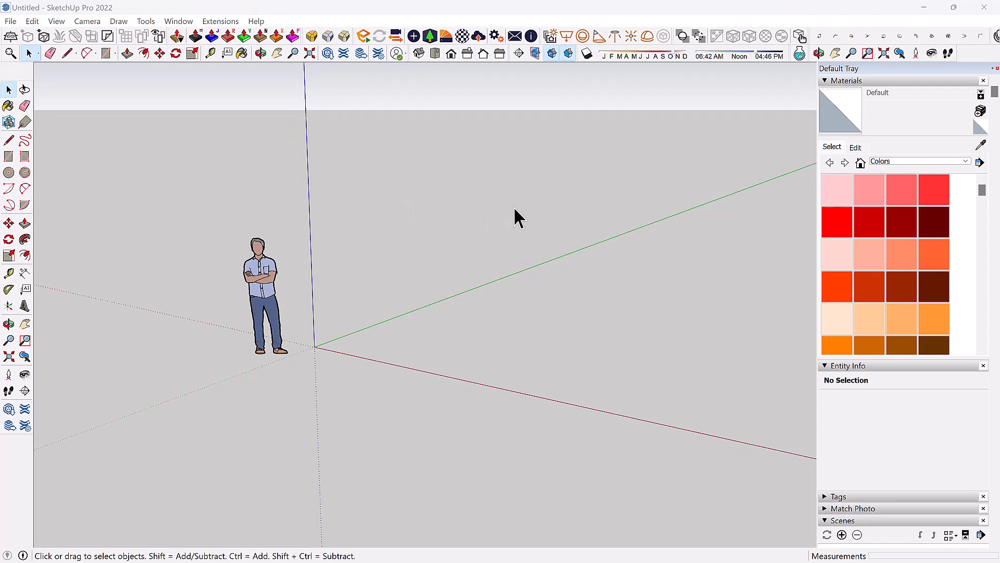
Select the default person figure and delete it, leaving only the axes.
{"action": "middle_click_drag", "start_coordinate": [514, 205], "coordinate": [355, 248]}
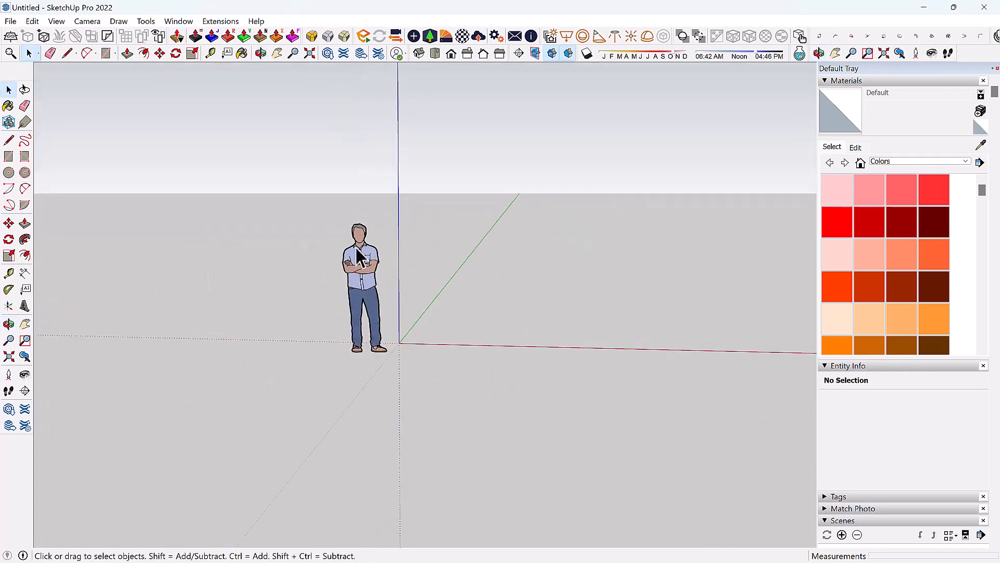
{"action": "left_click", "coordinate": [360, 230]}
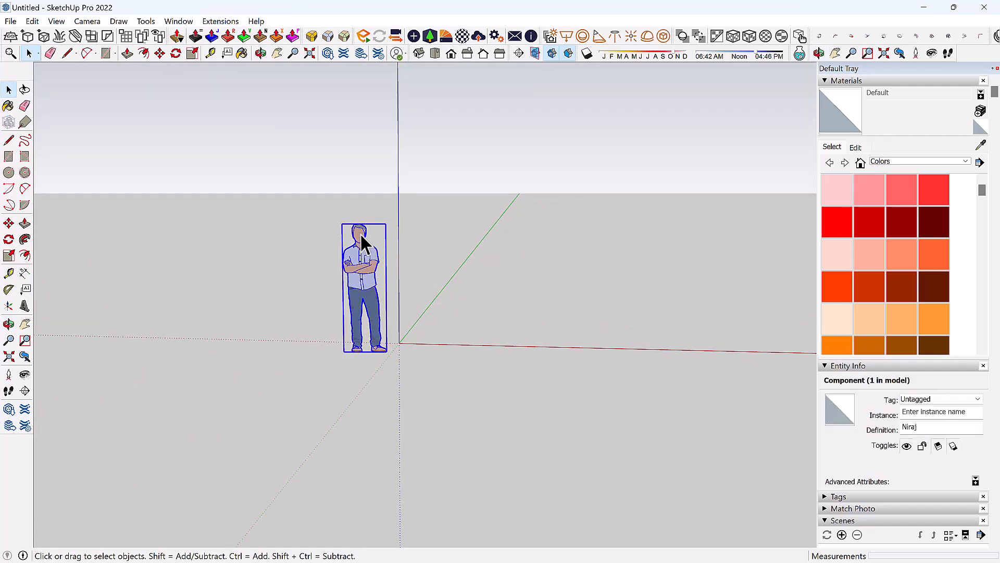
{"action": "triple_click", "coordinate": [361, 234]}
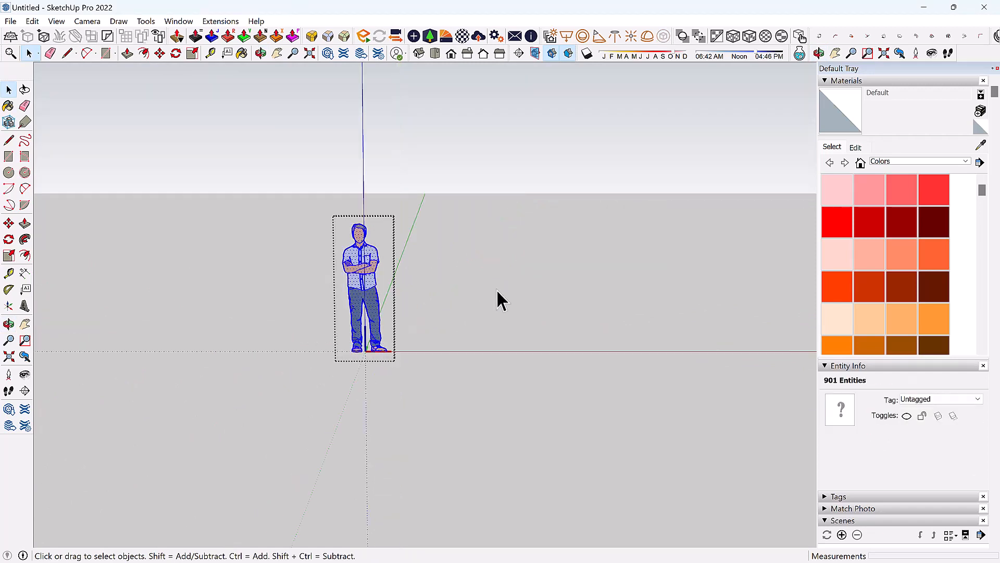
{"action": "left_click", "coordinate": [497, 290]}
{"action": "left_click", "coordinate": [354, 238]}
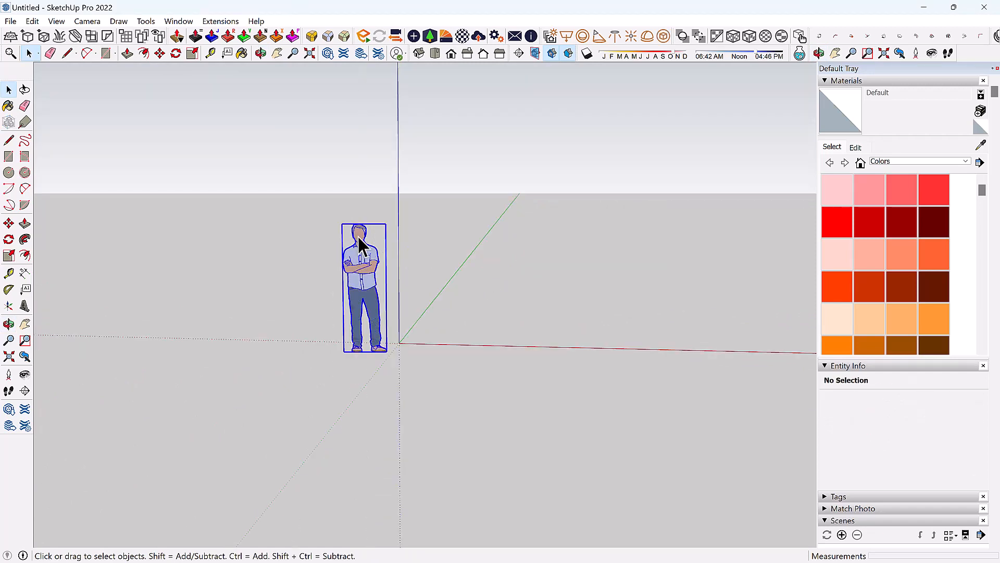
{"action": "key", "text": "Delete"}
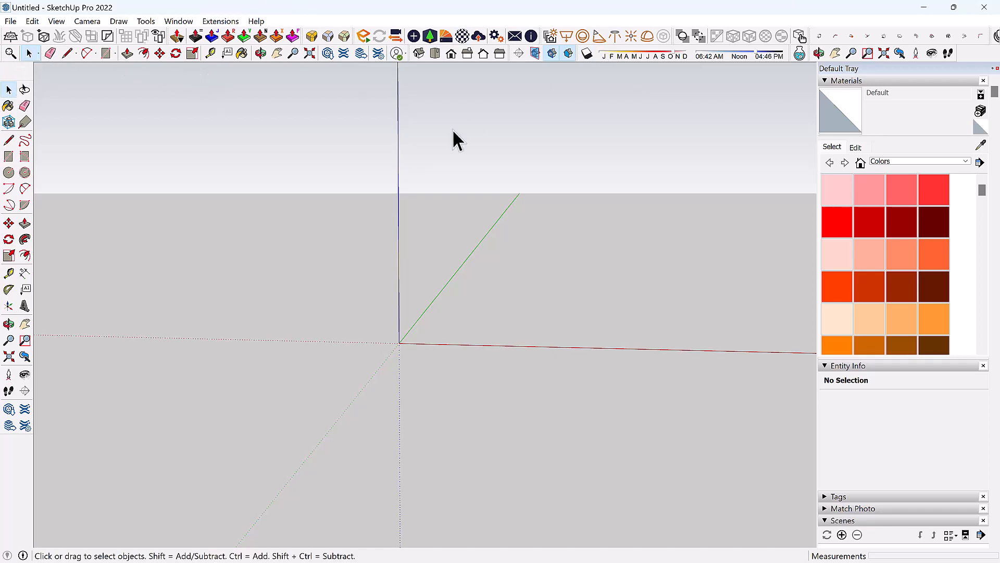
Close the reopened Welcome window and bring up the toolbars context menu.
{"action": "right_click", "coordinate": [973, 54]}
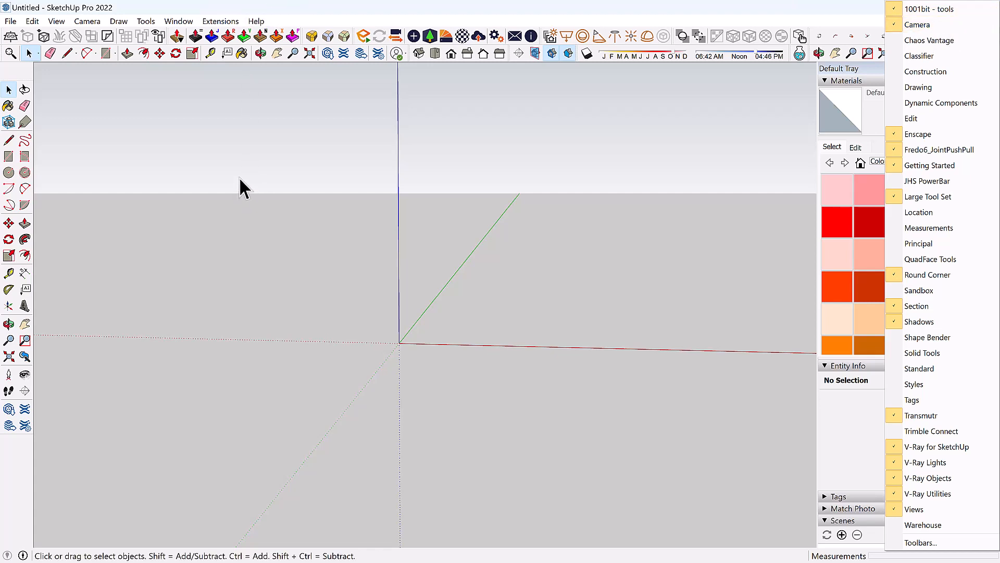
{"action": "left_click", "coordinate": [118, 52]}
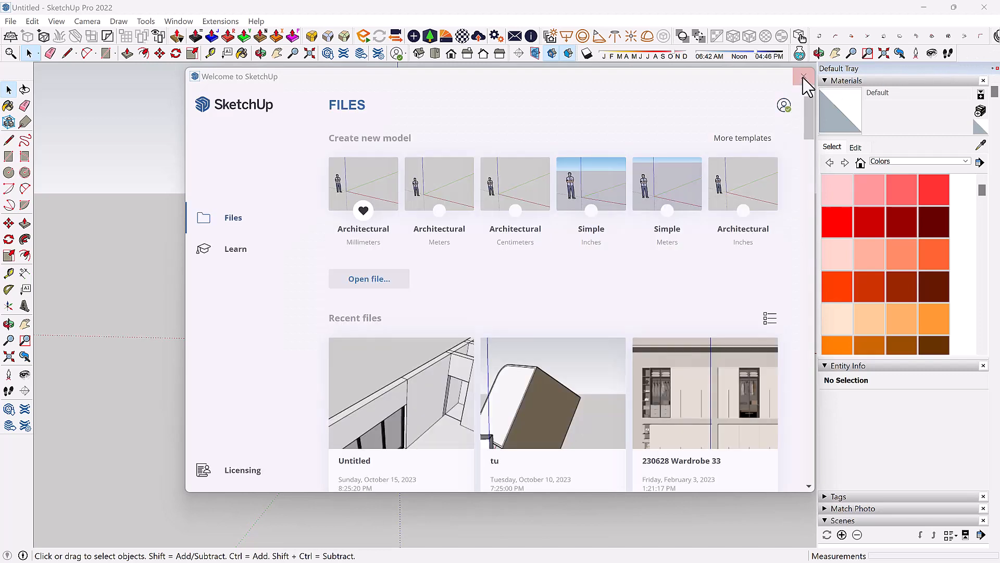
{"action": "left_click", "coordinate": [803, 77]}
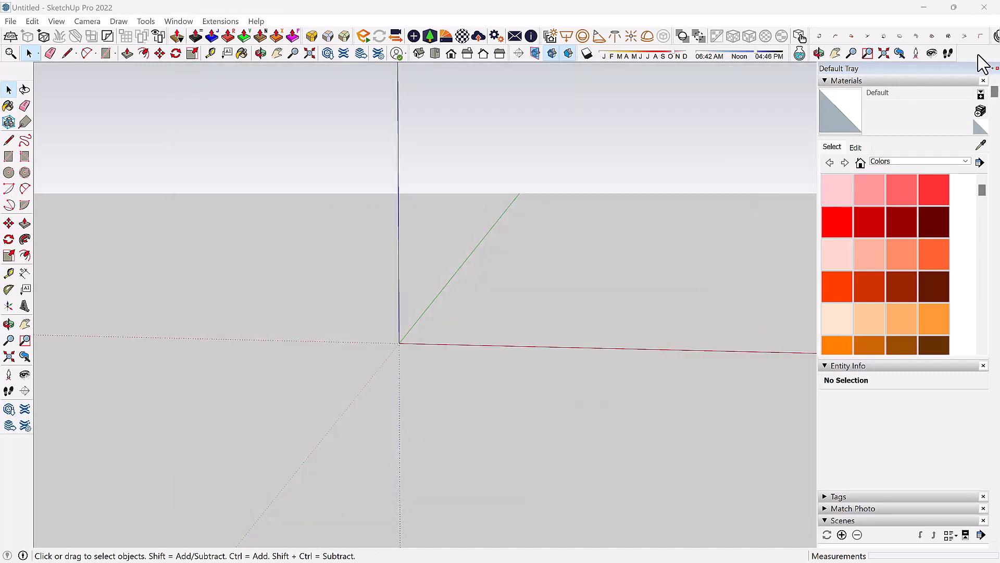
{"action": "right_click", "coordinate": [984, 62]}
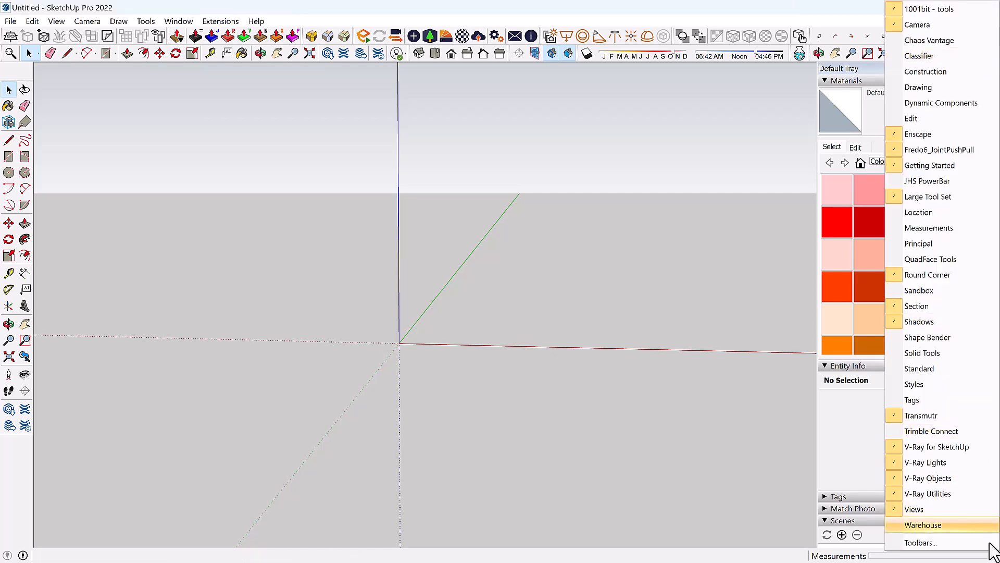
Review the Toolbars dialog's Options page (ScreenTips on, Large Icons off) and close it.
{"action": "left_click", "coordinate": [926, 544]}
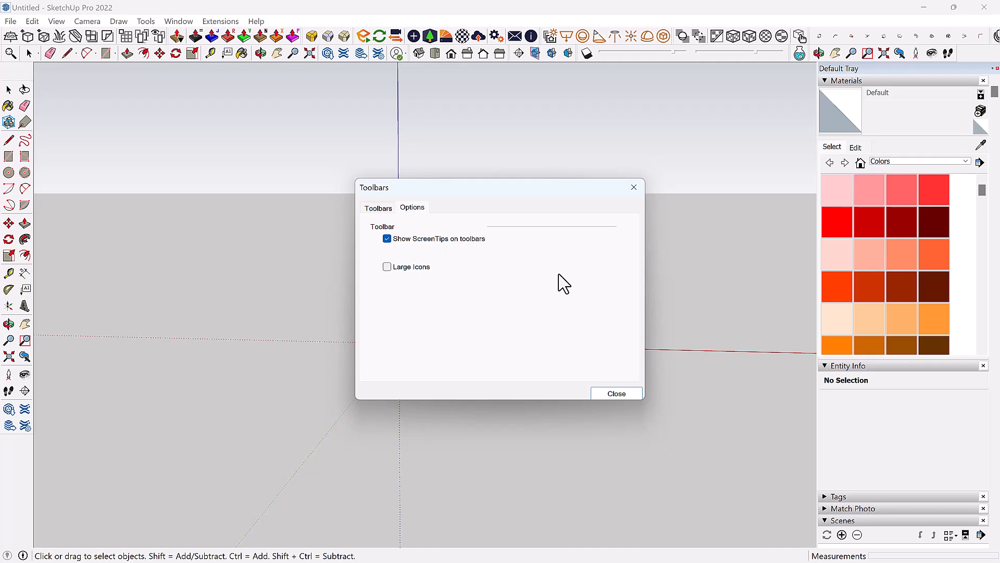
{"action": "left_click", "coordinate": [613, 385]}
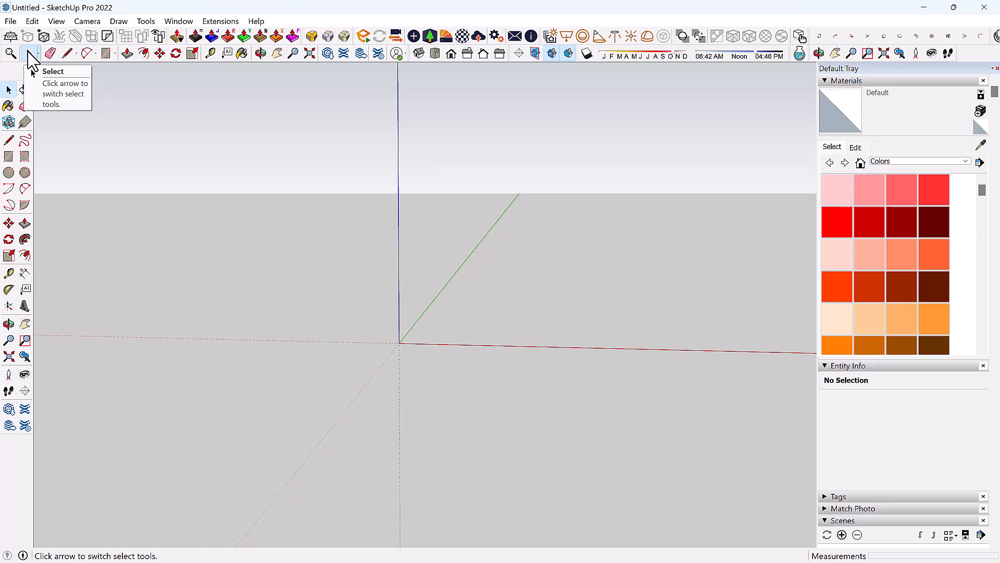
{"action": "left_click", "coordinate": [106, 53]}
{"action": "left_click", "coordinate": [399, 344]}
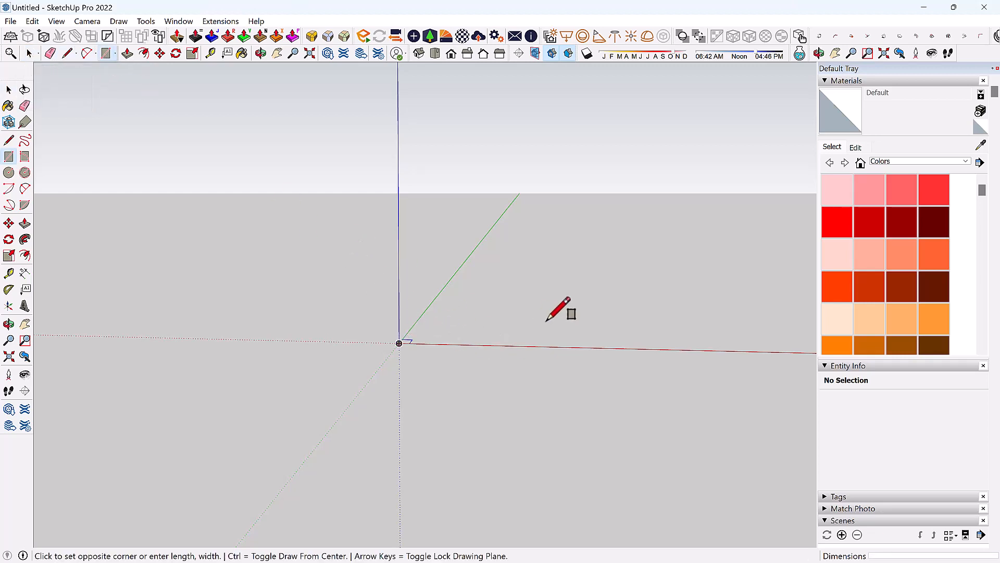
{"action": "left_click", "coordinate": [531, 302]}
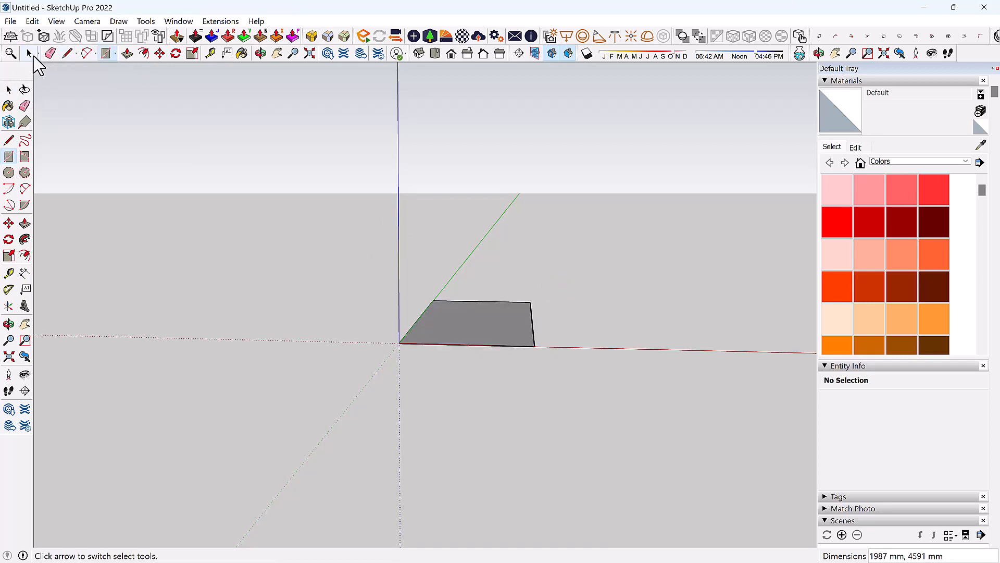
{"action": "left_click", "coordinate": [29, 53]}
{"action": "left_click", "coordinate": [478, 329]}
{"action": "mouse_move", "coordinate": [479, 333]}
{"action": "middle_mouse_down"}
{"action": "mouse_move", "coordinate": [632, 442]}
{"action": "mouse_move", "coordinate": [480, 298]}
{"action": "mouse_move", "coordinate": [487, 327]}
{"action": "mouse_move", "coordinate": [402, 310]}
{"action": "mouse_move", "coordinate": [509, 310]}
{"action": "mouse_move", "coordinate": [505, 335]}
{"action": "middle_mouse_up"}
{"action": "scroll", "coordinate": [471, 310], "scroll_direction": "up", "scroll_amount": 2}
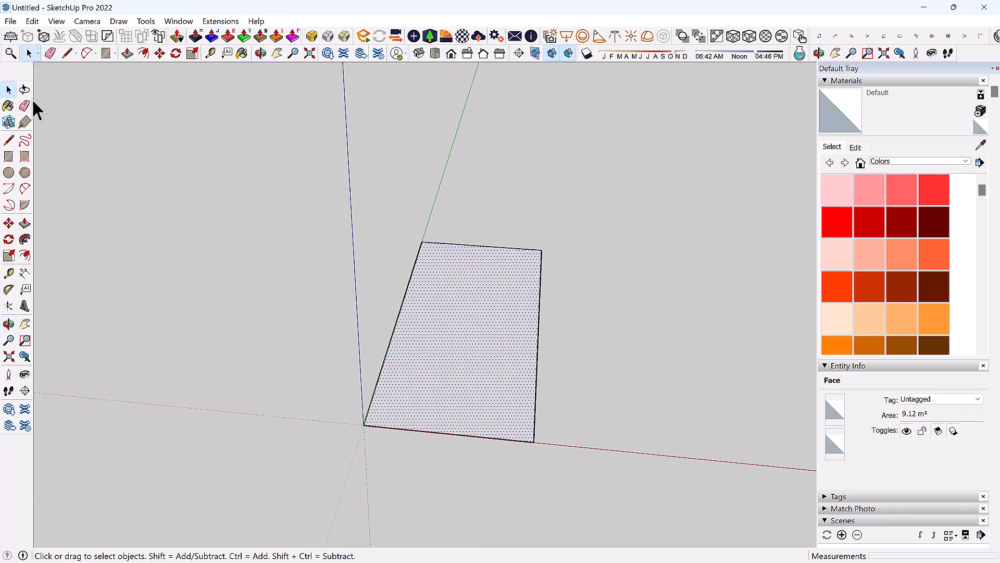
{"action": "scroll", "coordinate": [337, 231], "scroll_direction": "down", "scroll_amount": 1}
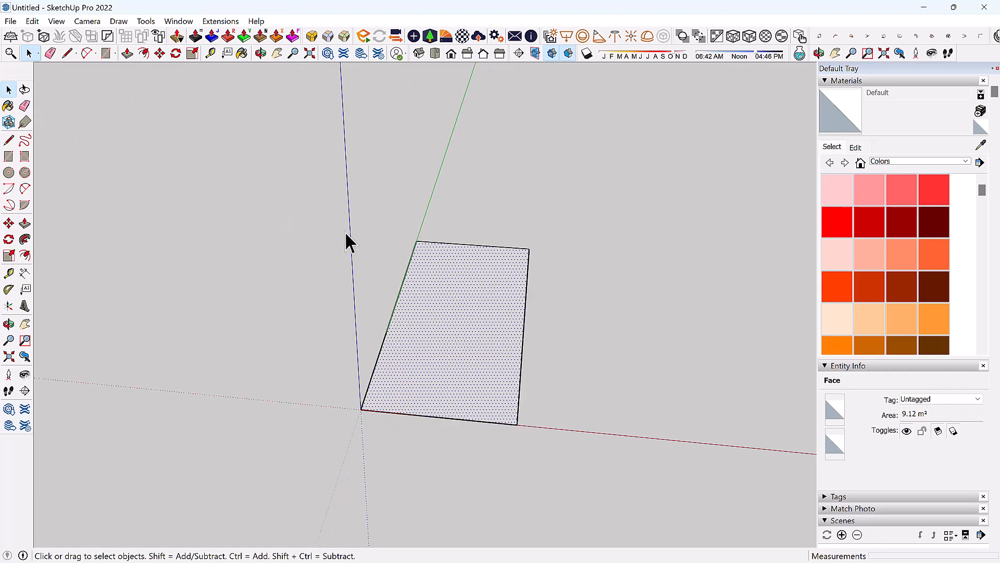
{"action": "left_click", "coordinate": [603, 461]}
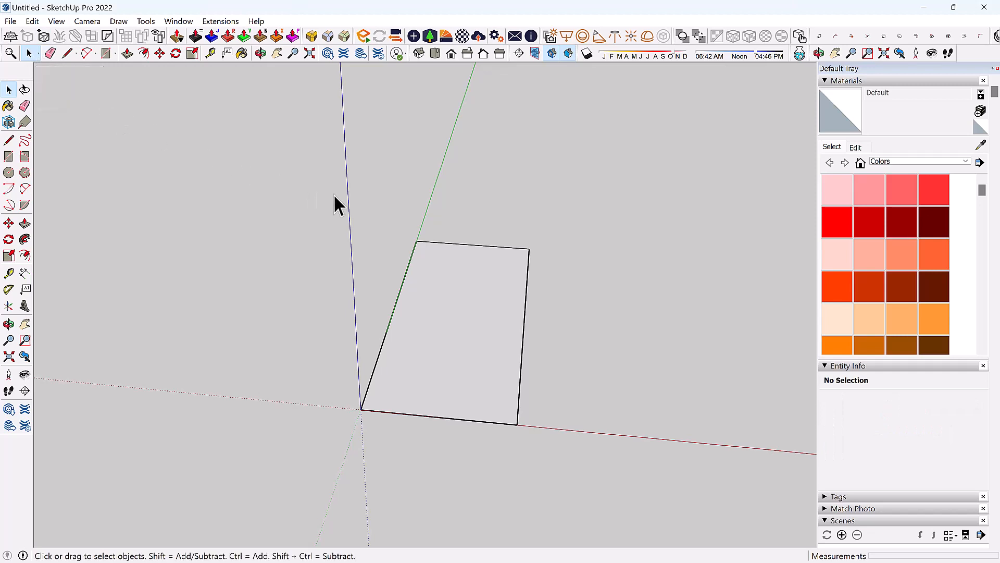
{"action": "middle_click_drag", "start_coordinate": [336, 196], "coordinate": [365, 204]}
{"action": "mouse_move", "coordinate": [366, 204]}
{"action": "left_mouse_down"}
{"action": "mouse_move", "coordinate": [555, 402]}
{"action": "mouse_move", "coordinate": [580, 455]}
{"action": "mouse_move", "coordinate": [339, 207]}
{"action": "left_mouse_up"}
{"action": "key", "text": "Delete"}
{"action": "key", "text": "Delete"}
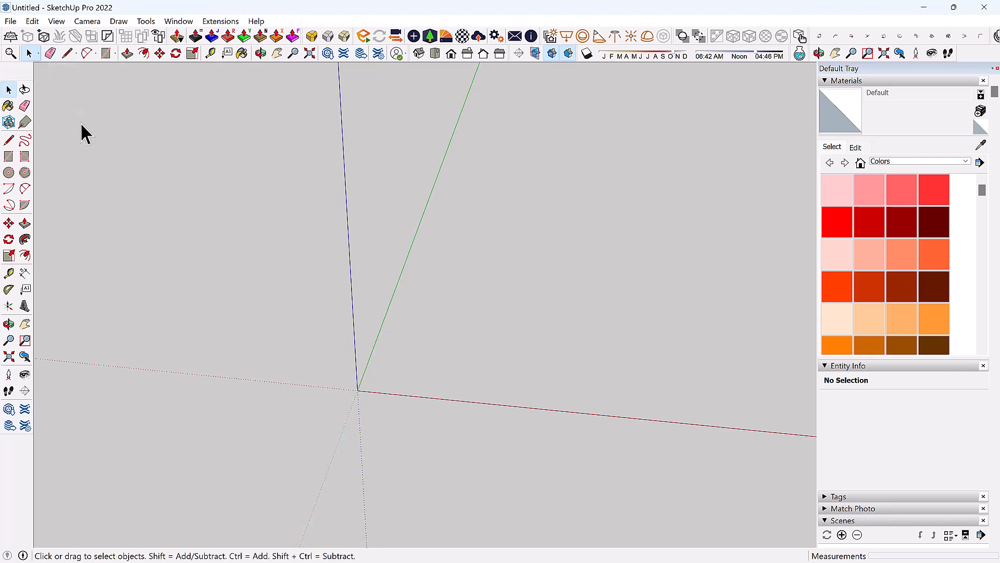
{"action": "key", "text": "e"}
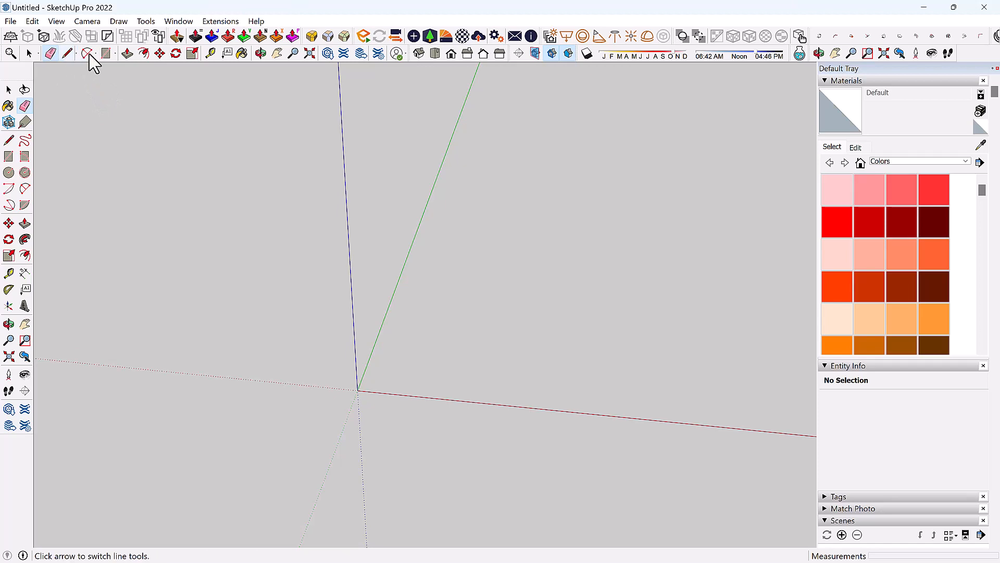
{"action": "left_click", "coordinate": [105, 54]}
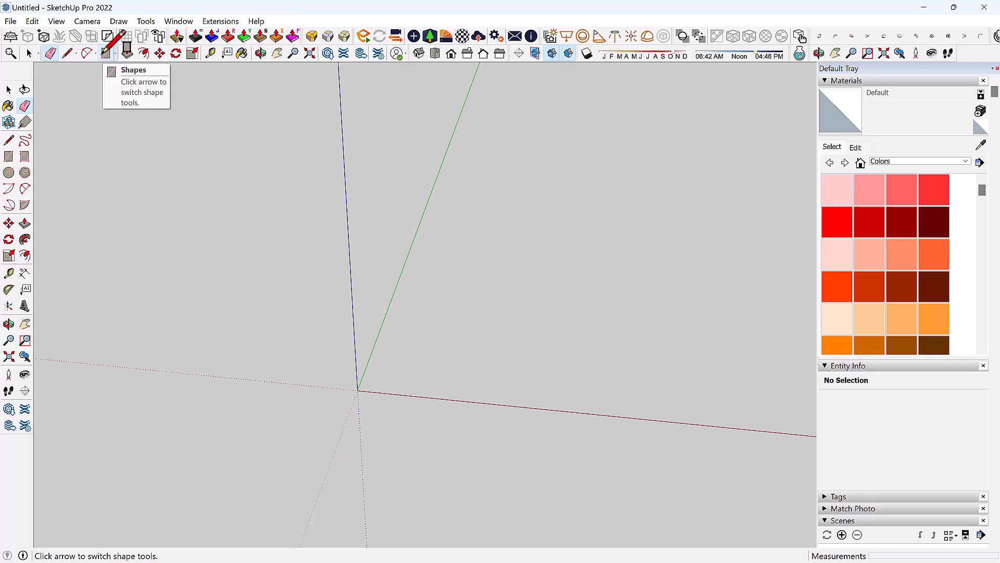
{"action": "left_click", "coordinate": [357, 390]}
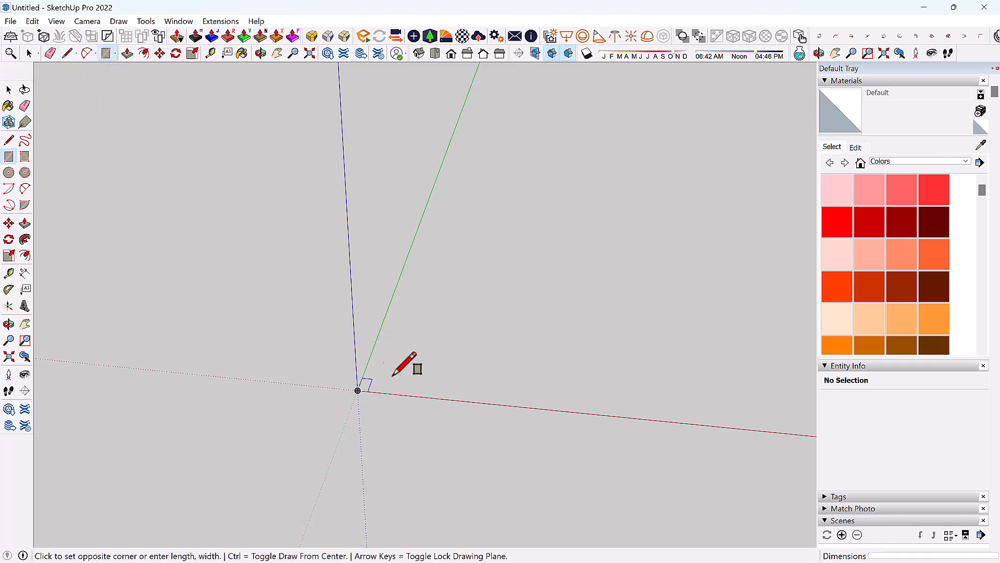
{"action": "left_click", "coordinate": [452, 352]}
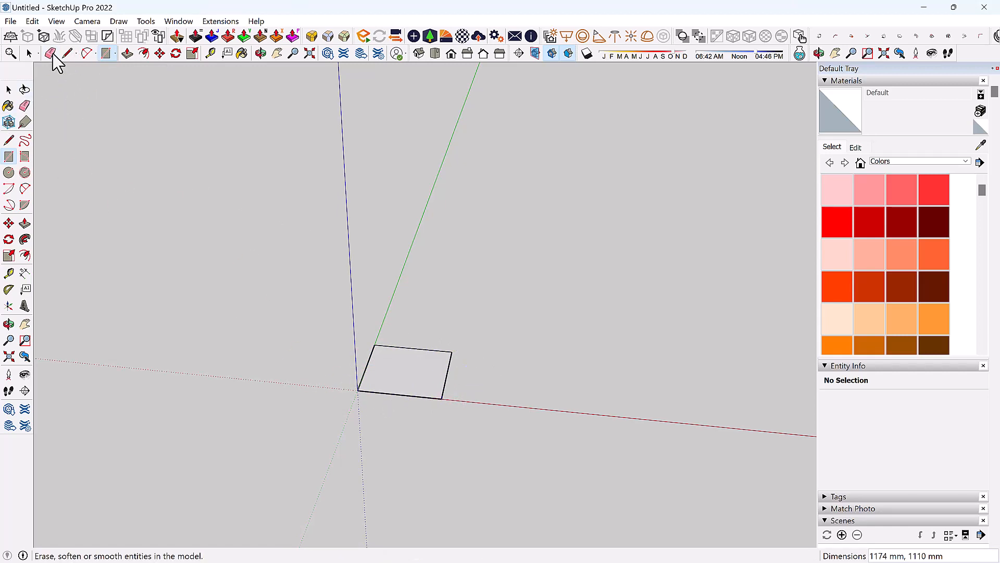
{"action": "left_click", "coordinate": [50, 54]}
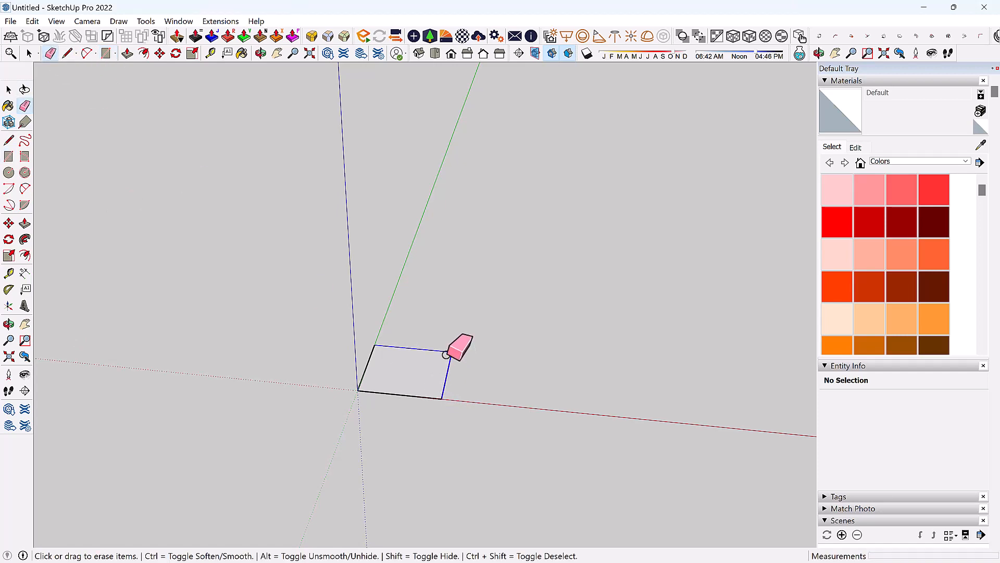
{"action": "mouse_move", "coordinate": [446, 355]}
{"action": "left_mouse_down"}
{"action": "mouse_move", "coordinate": [380, 353]}
{"action": "mouse_move", "coordinate": [362, 375]}
{"action": "mouse_move", "coordinate": [404, 402]}
{"action": "left_mouse_up"}
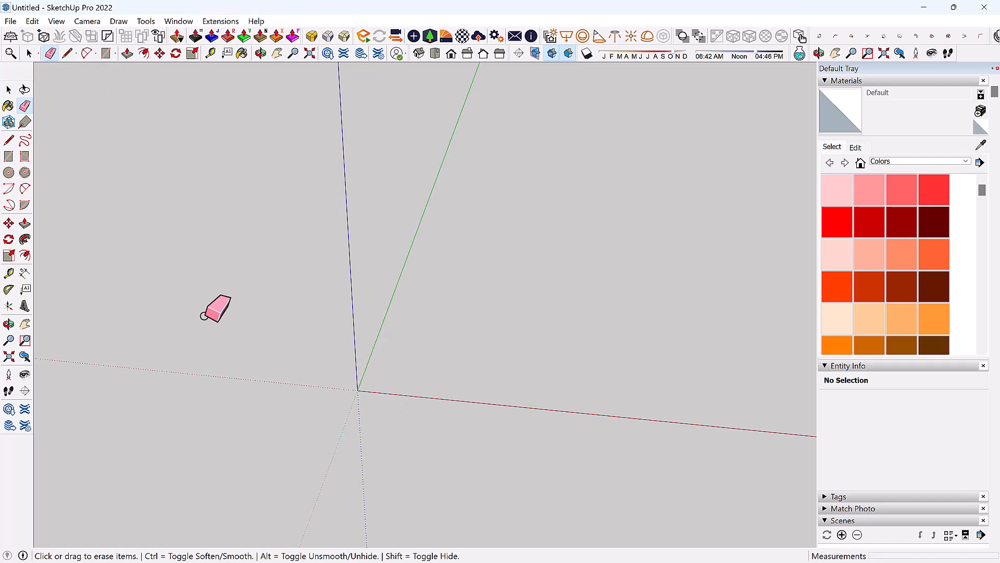
{"action": "key", "text": "space"}
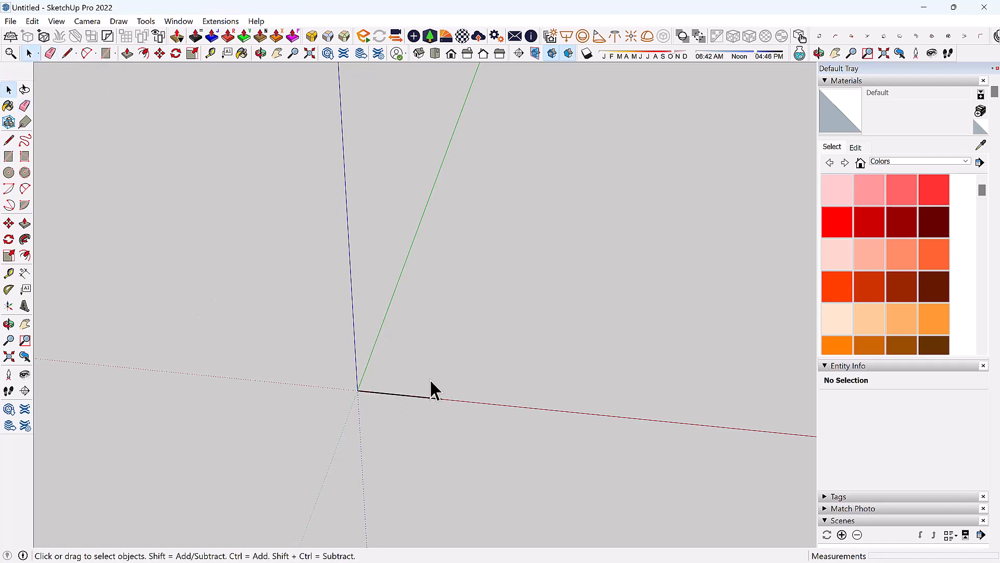
{"action": "key", "text": "ctrl+z"}
{"action": "key", "text": "ctrl+a"}
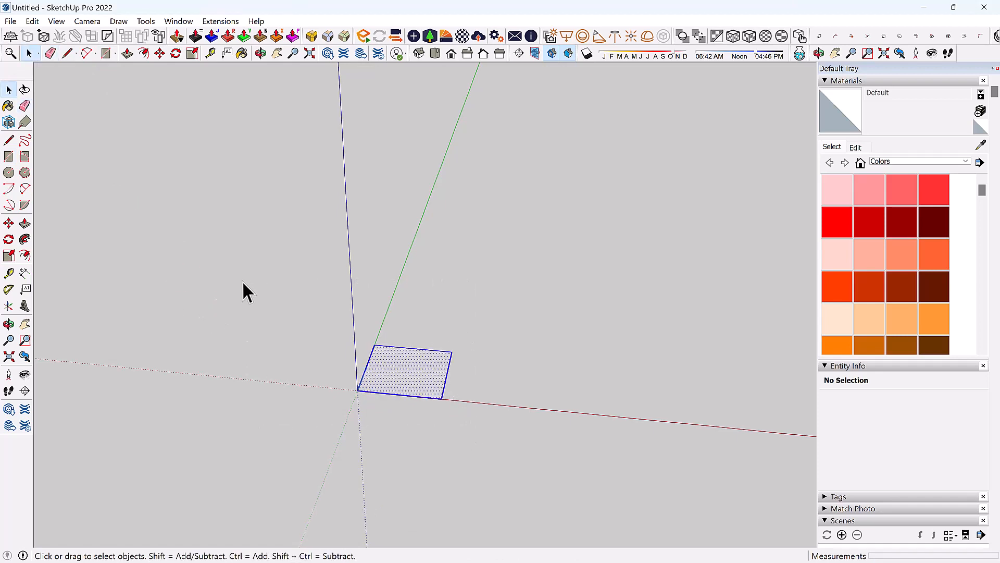
{"action": "key", "text": "Delete"}
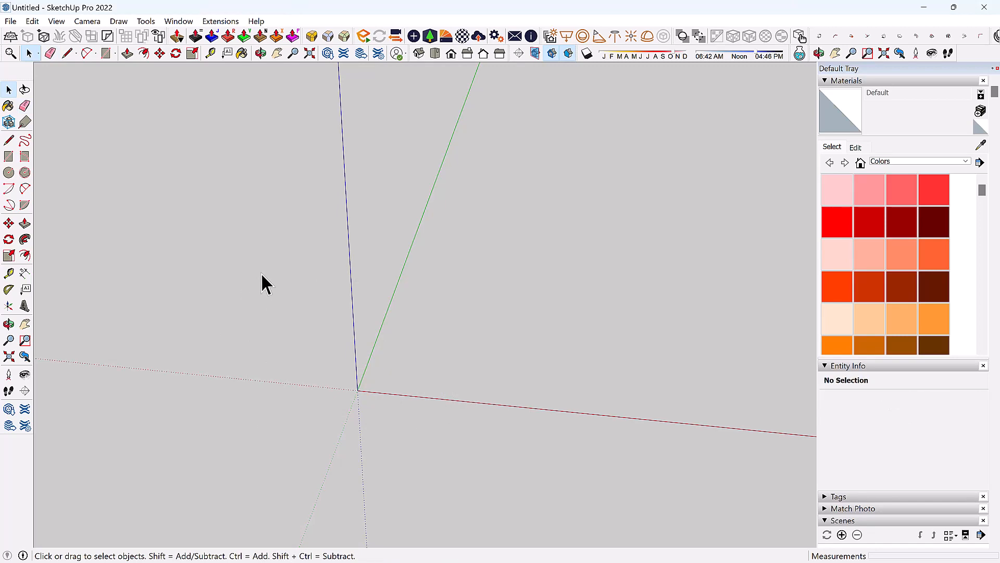
Draw a triangle on the red axis plus extra edges forming a shaded quad face.
{"action": "left_click", "coordinate": [67, 53]}
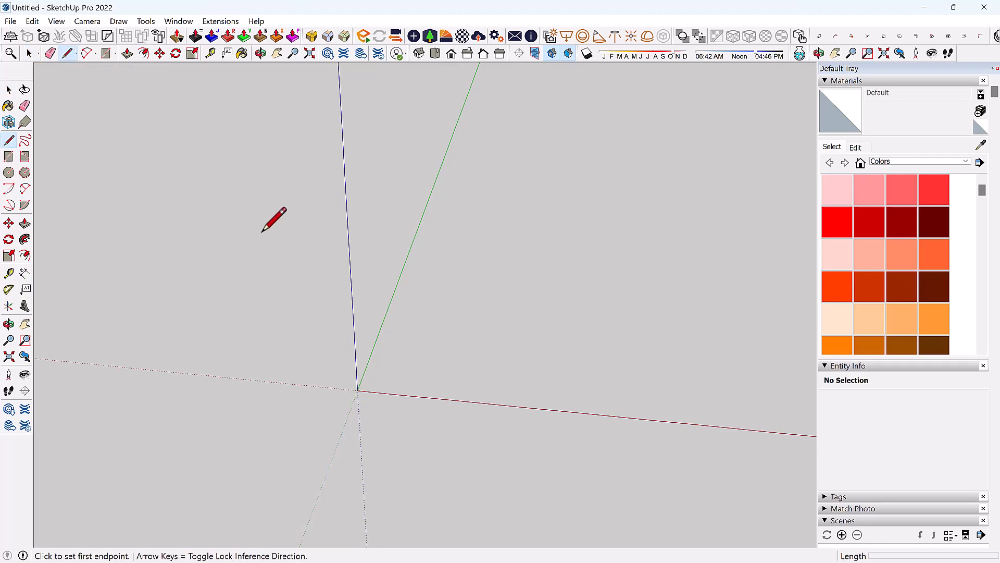
{"action": "left_click", "coordinate": [407, 395]}
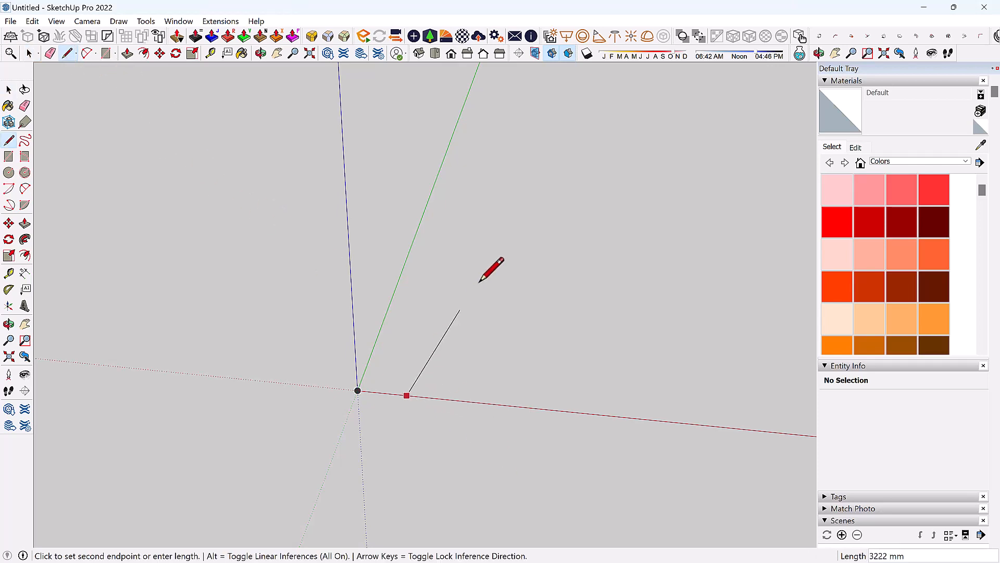
{"action": "left_click", "coordinate": [479, 283]}
{"action": "left_click", "coordinate": [576, 384]}
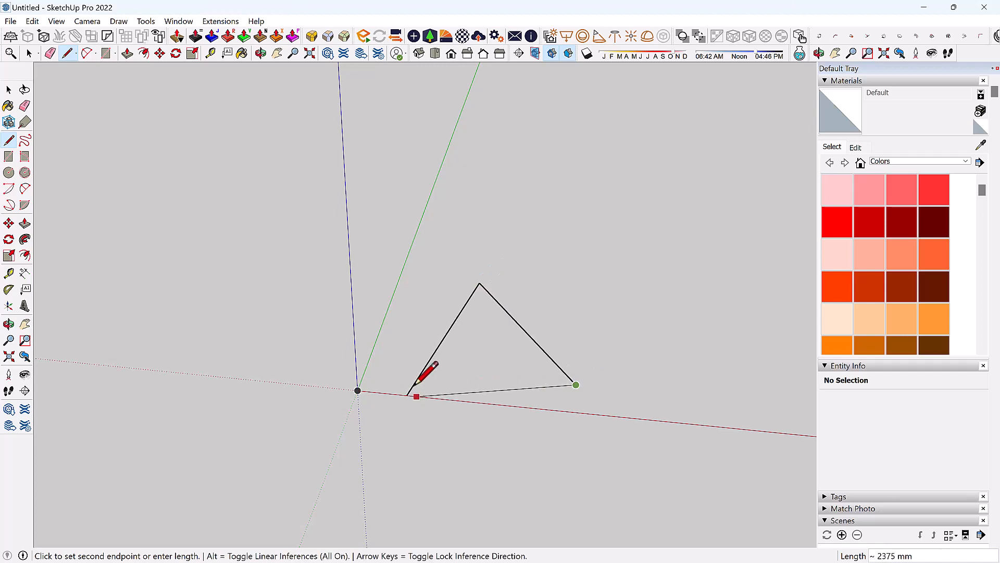
{"action": "left_click", "coordinate": [412, 387]}
{"action": "middle_click_drag", "start_coordinate": [545, 386], "coordinate": [536, 336]}
{"action": "left_click", "coordinate": [545, 358]}
{"action": "left_click", "coordinate": [697, 374]}
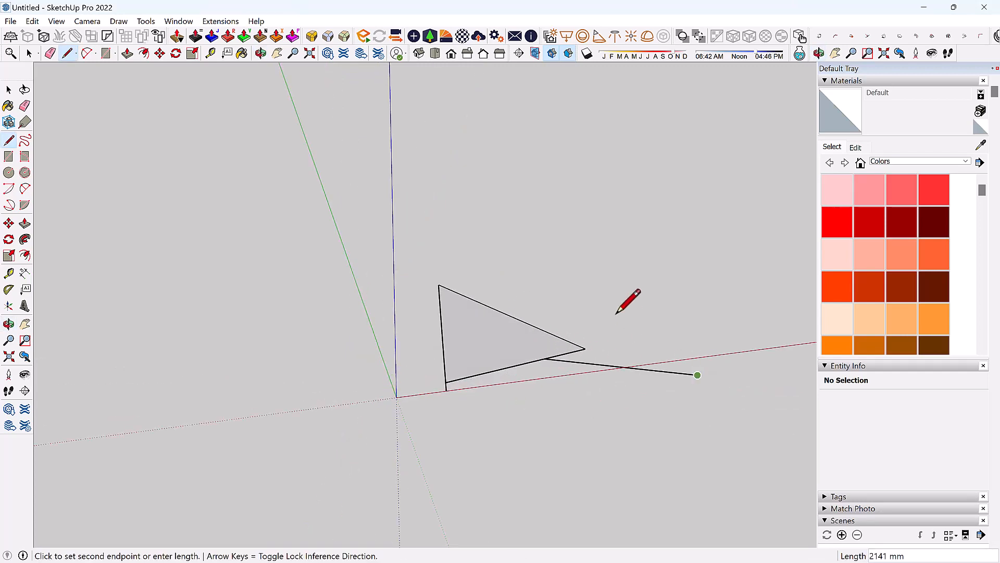
{"action": "left_click", "coordinate": [394, 270]}
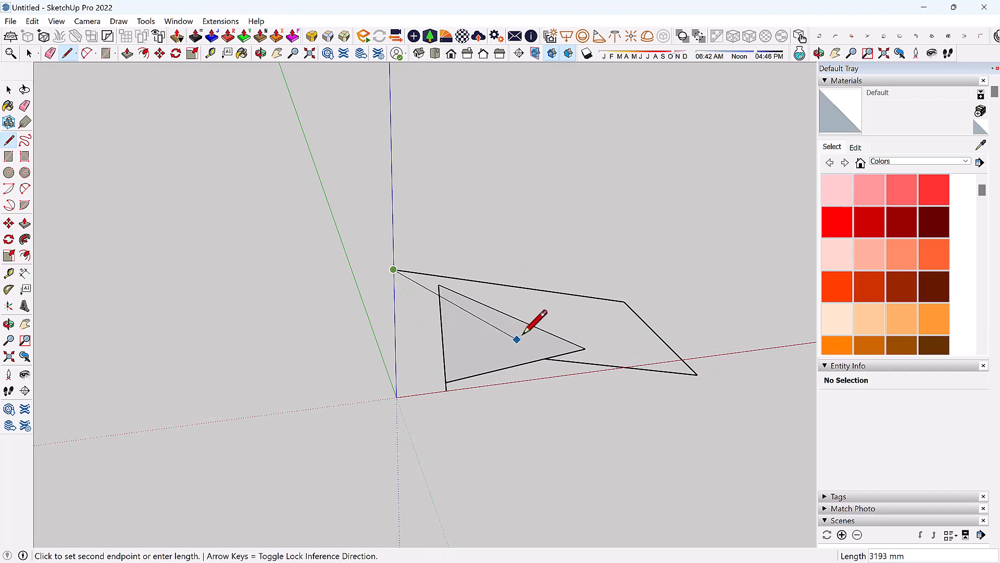
{"action": "left_click", "coordinate": [517, 340]}
Select all the triangle and quad geometry with a crossing box and delete it.
{"action": "key", "text": "space"}
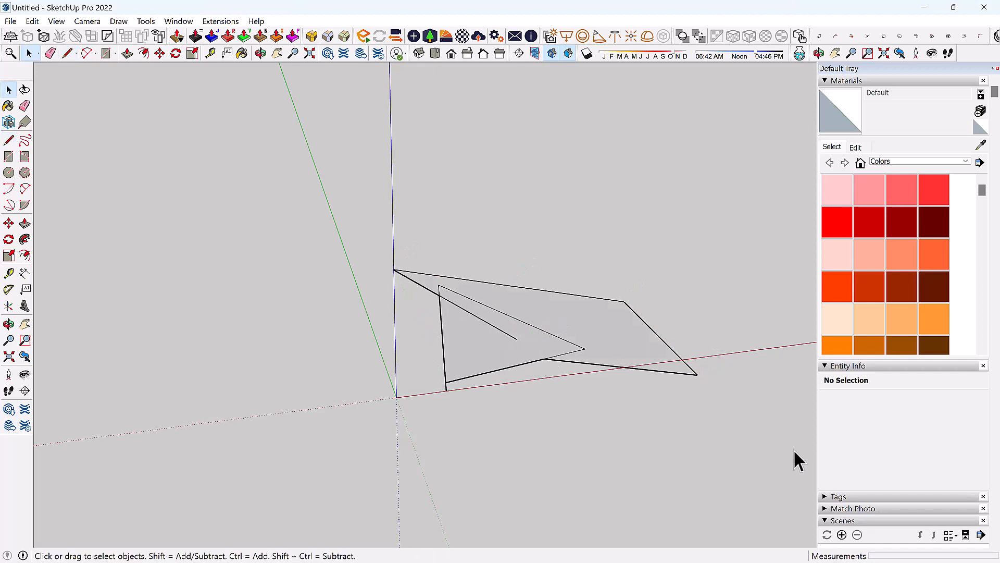
{"action": "left_click_drag", "start_coordinate": [379, 262], "coordinate": [376, 238]}
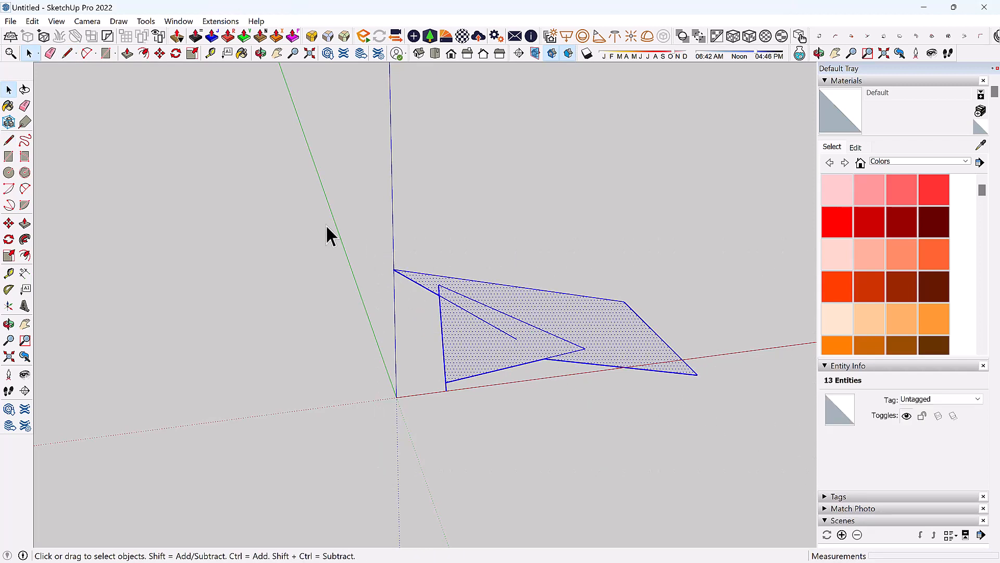
{"action": "key", "text": "Delete"}
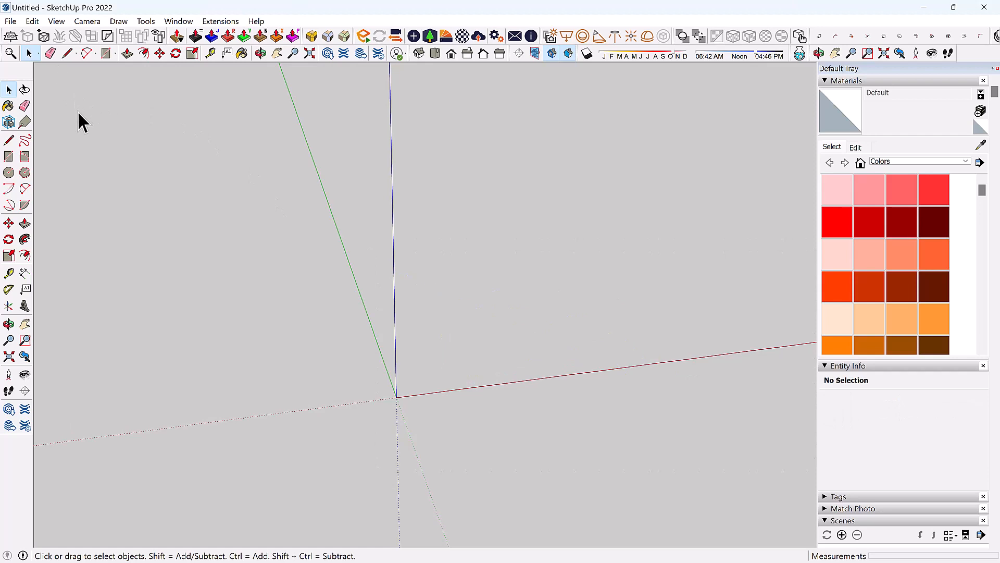
{"action": "key", "text": "l"}
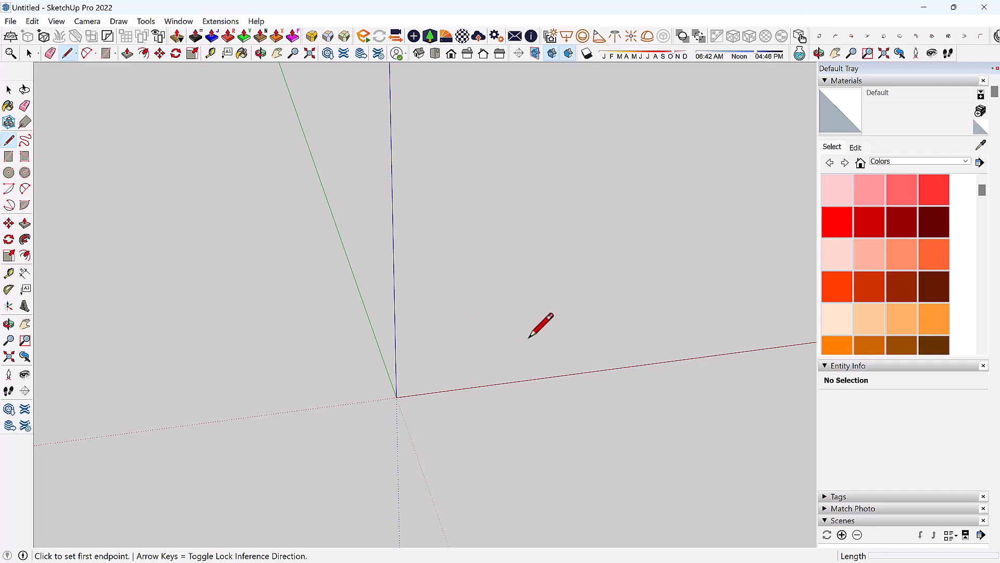
Start the outline with a line from the red axis near the origin, adjusting the view.
{"action": "mouse_move", "coordinate": [488, 333]}
{"action": "middle_mouse_down"}
{"action": "mouse_move", "coordinate": [342, 319]}
{"action": "mouse_move", "coordinate": [413, 297]}
{"action": "mouse_move", "coordinate": [437, 330]}
{"action": "mouse_move", "coordinate": [374, 356]}
{"action": "middle_mouse_up"}
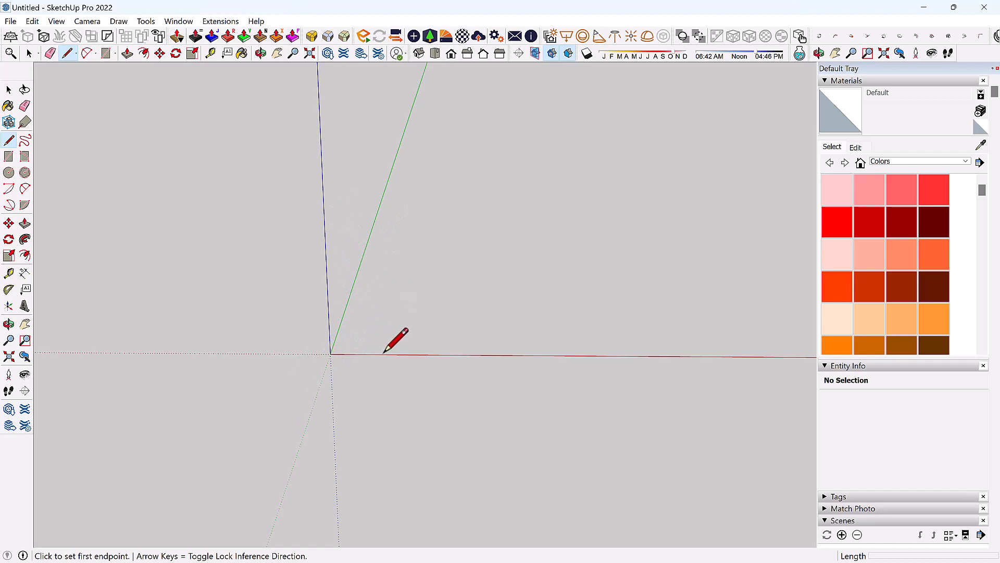
{"action": "middle_click_drag", "start_coordinate": [390, 363], "coordinate": [358, 370]}
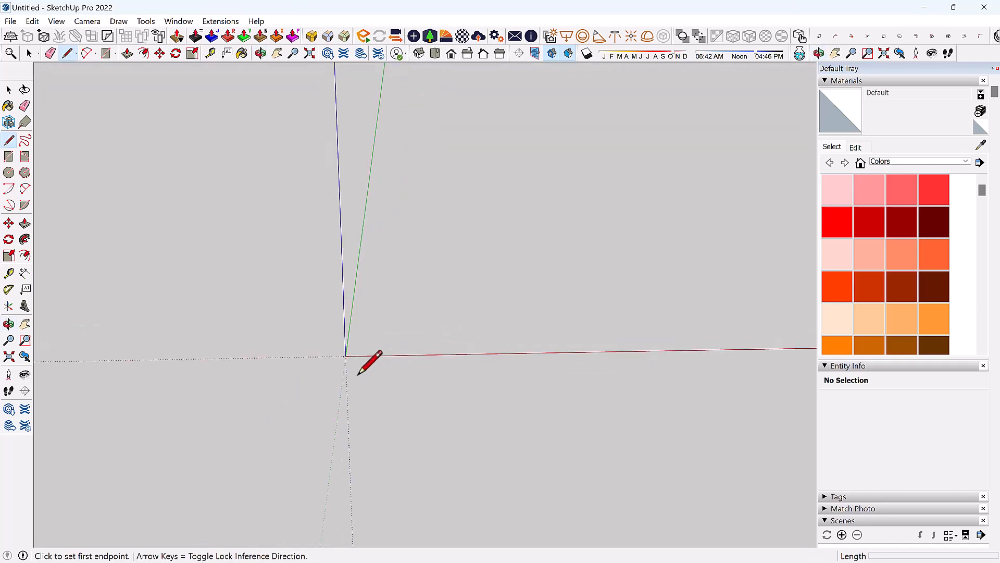
{"action": "middle_click_drag", "start_coordinate": [429, 341], "coordinate": [375, 351]}
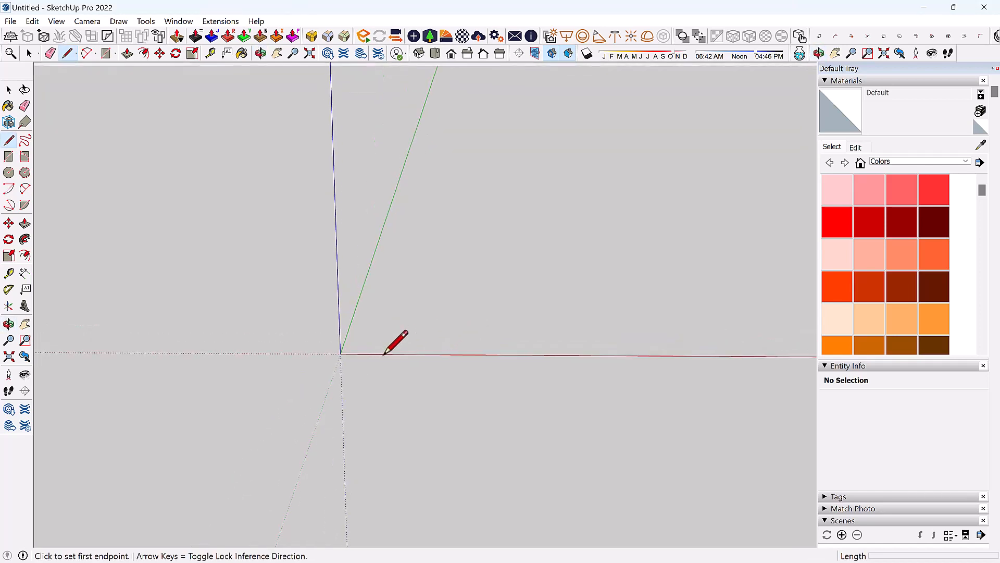
{"action": "left_click", "coordinate": [384, 354]}
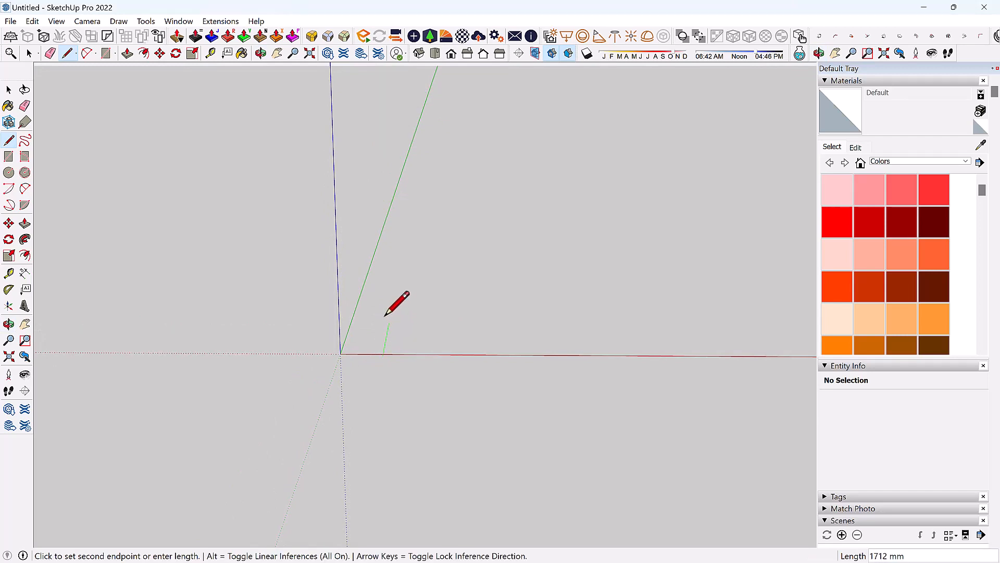
{"action": "left_click", "coordinate": [410, 259]}
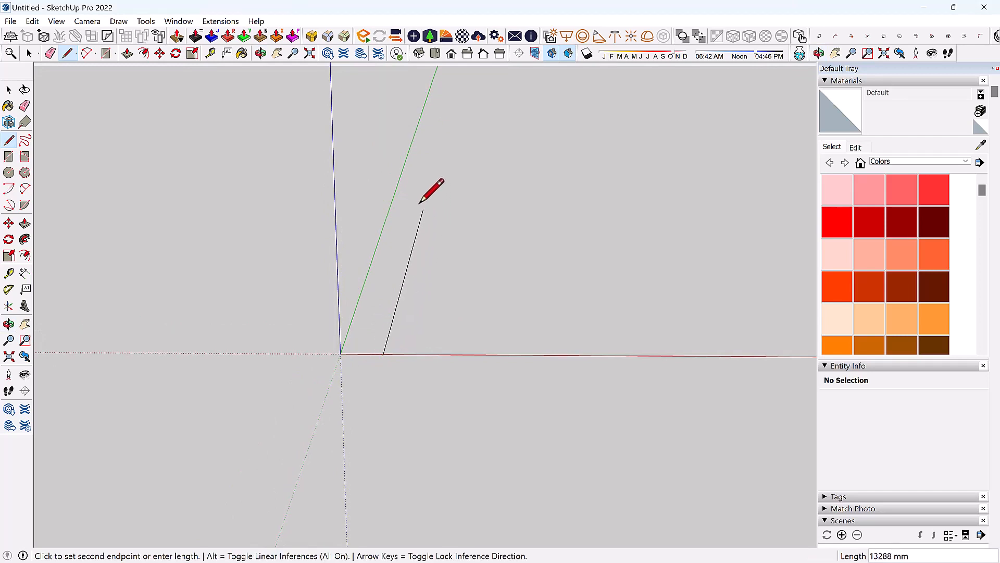
{"action": "middle_click_drag", "start_coordinate": [437, 206], "coordinate": [418, 333]}
{"action": "scroll", "coordinate": [378, 420], "scroll_direction": "down", "scroll_amount": 3}
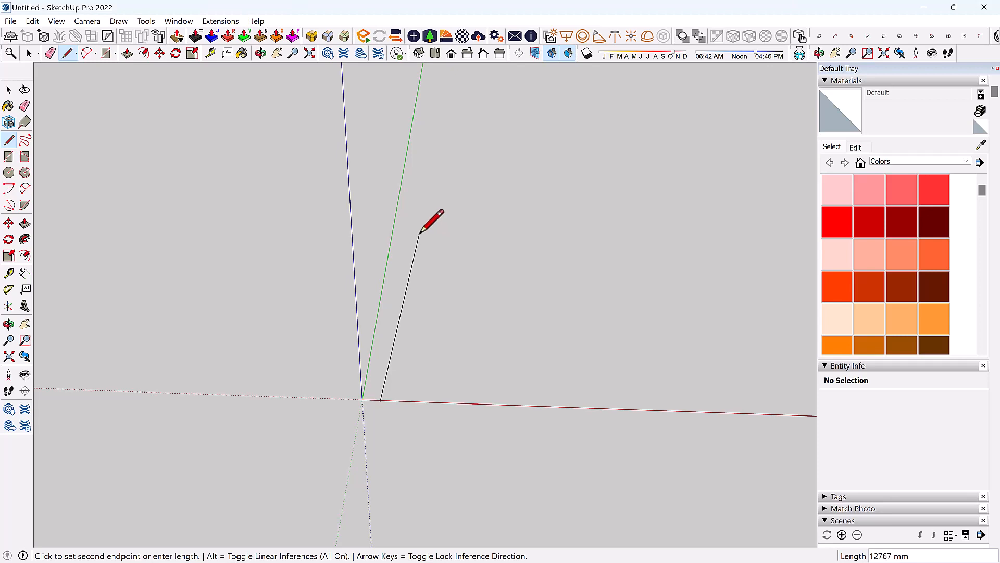
{"action": "scroll", "coordinate": [385, 266], "scroll_direction": "down", "scroll_amount": 4}
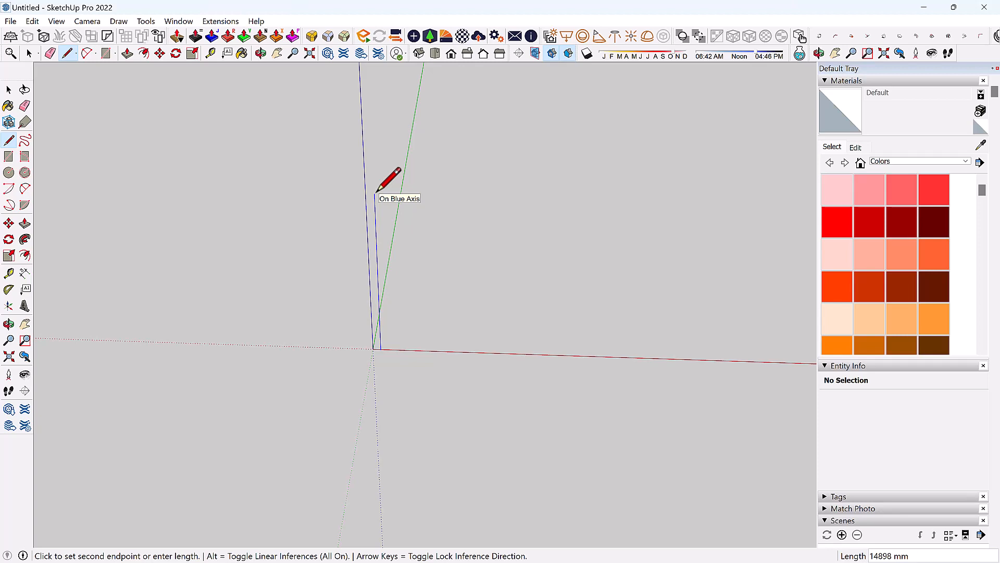
{"action": "scroll", "coordinate": [376, 193], "scroll_direction": "down", "scroll_amount": 4}
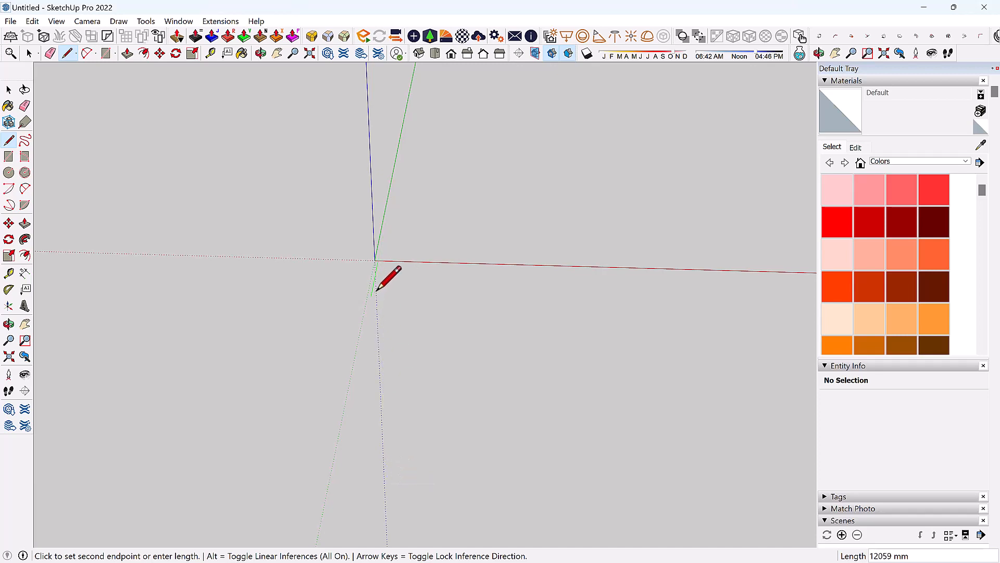
{"action": "scroll", "coordinate": [395, 485], "scroll_direction": "down", "scroll_amount": 2}
{"action": "mouse_move", "coordinate": [404, 289]}
{"action": "middle_mouse_down"}
{"action": "mouse_move", "coordinate": [392, 306]}
{"action": "mouse_move", "coordinate": [429, 241]}
{"action": "middle_mouse_up"}
{"action": "scroll", "coordinate": [359, 458], "scroll_direction": "down", "scroll_amount": 1}
{"action": "scroll", "coordinate": [360, 459], "scroll_direction": "down", "scroll_amount": 2}
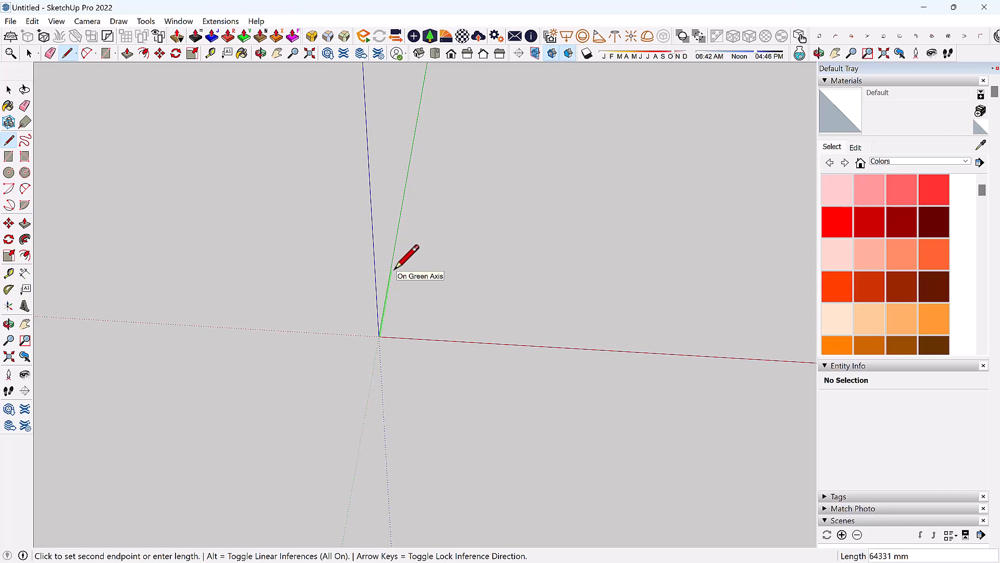
Close the outline along green, parallel to red, down to red, and back to origin.
{"action": "left_click", "coordinate": [392, 270]}
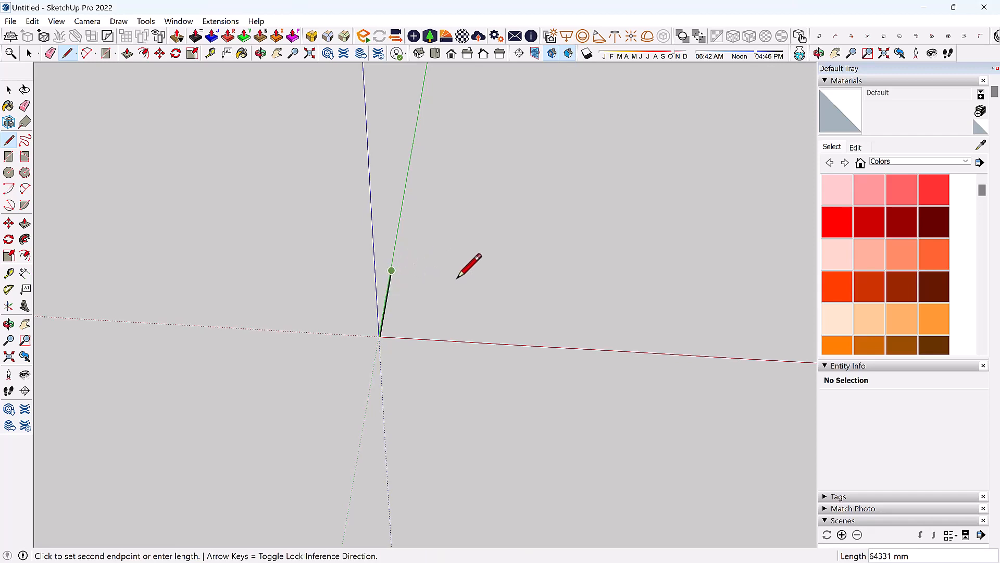
{"action": "left_click", "coordinate": [526, 278]}
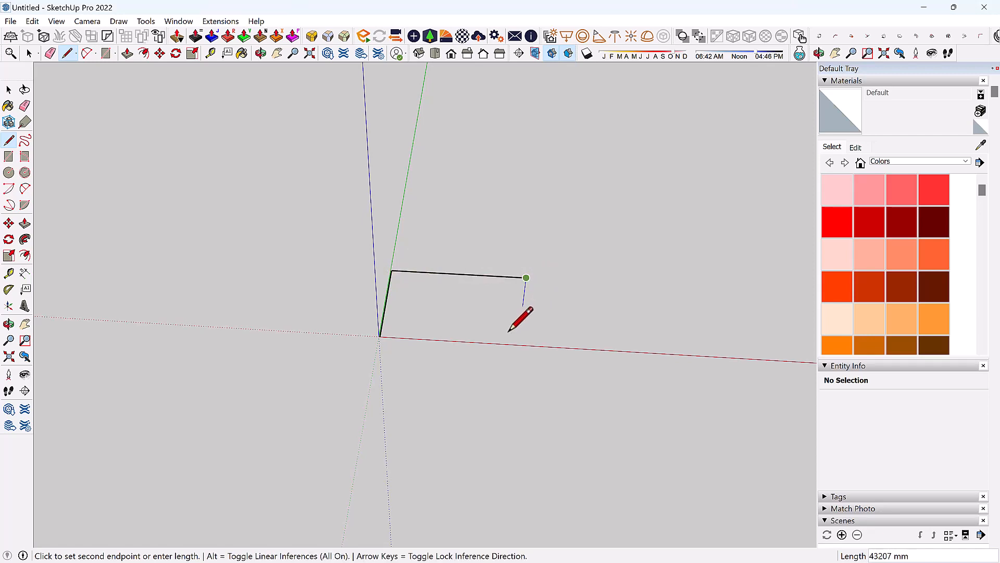
{"action": "left_click", "coordinate": [519, 344]}
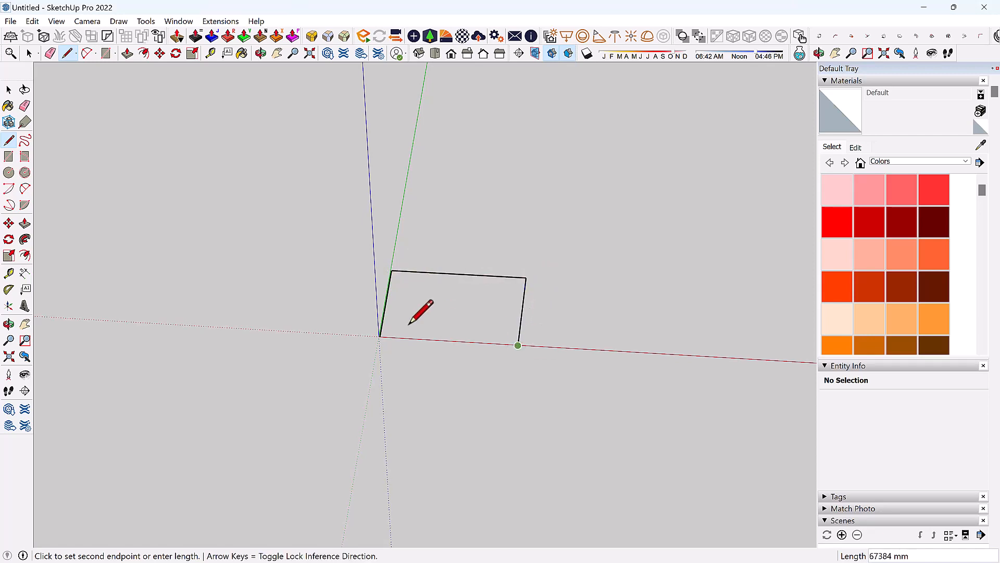
{"action": "left_click", "coordinate": [380, 336]}
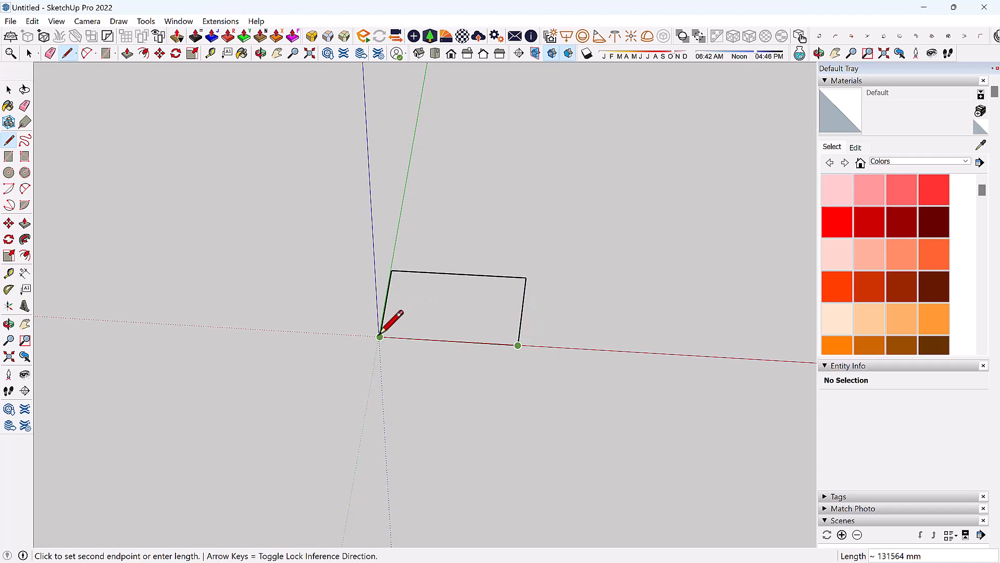
{"action": "key", "text": "o"}
{"action": "mouse_move", "coordinate": [536, 270]}
{"action": "left_mouse_down"}
{"action": "mouse_move", "coordinate": [464, 168]}
{"action": "mouse_move", "coordinate": [322, 103]}
{"action": "mouse_move", "coordinate": [433, 70]}
{"action": "mouse_move", "coordinate": [547, 83]}
{"action": "mouse_move", "coordinate": [588, 339]}
{"action": "mouse_move", "coordinate": [382, 296]}
{"action": "mouse_move", "coordinate": [625, 232]}
{"action": "mouse_move", "coordinate": [500, 192]}
{"action": "mouse_move", "coordinate": [641, 198]}
{"action": "left_mouse_up"}
{"action": "middle_click_drag", "start_coordinate": [642, 198], "coordinate": [536, 292]}
Erase all four edges of the old outline.
{"action": "left_click", "coordinate": [51, 54]}
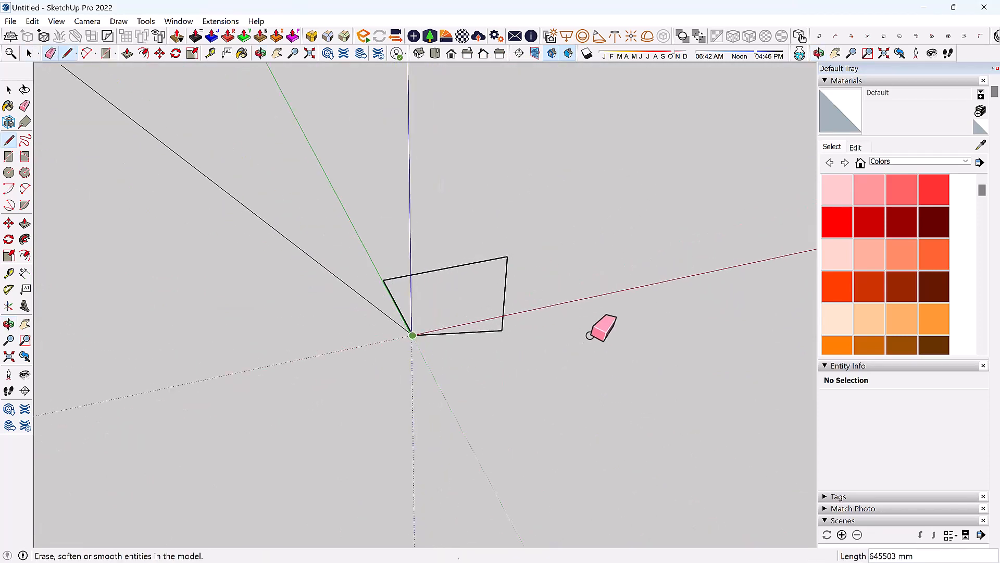
{"action": "left_click", "coordinate": [506, 276]}
{"action": "left_click", "coordinate": [482, 262]}
{"action": "left_click", "coordinate": [484, 331]}
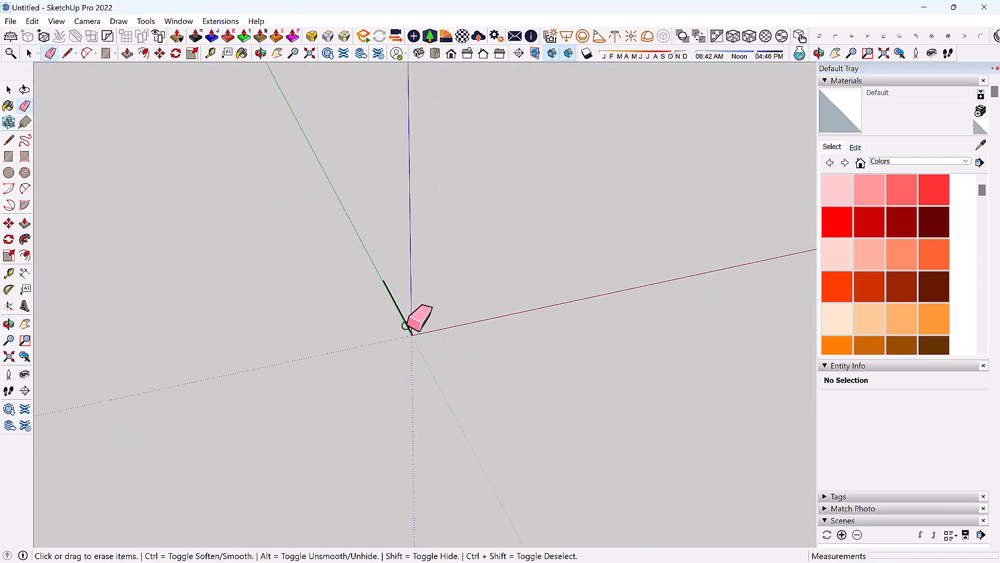
{"action": "left_click", "coordinate": [402, 319]}
{"action": "mouse_move", "coordinate": [517, 329]}
{"action": "middle_mouse_down"}
{"action": "mouse_move", "coordinate": [73, 363]}
{"action": "mouse_move", "coordinate": [420, 393]}
{"action": "mouse_move", "coordinate": [406, 375]}
{"action": "middle_mouse_up"}
Draw a closed four-corner rectangle near the origin so it forms a flat face.
{"action": "left_click", "coordinate": [67, 53]}
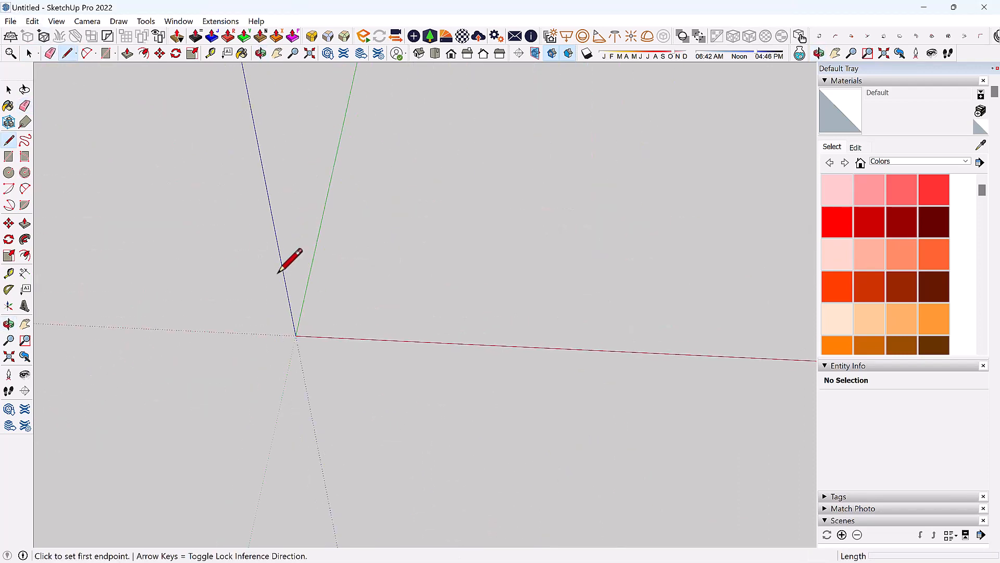
{"action": "left_click", "coordinate": [323, 321]}
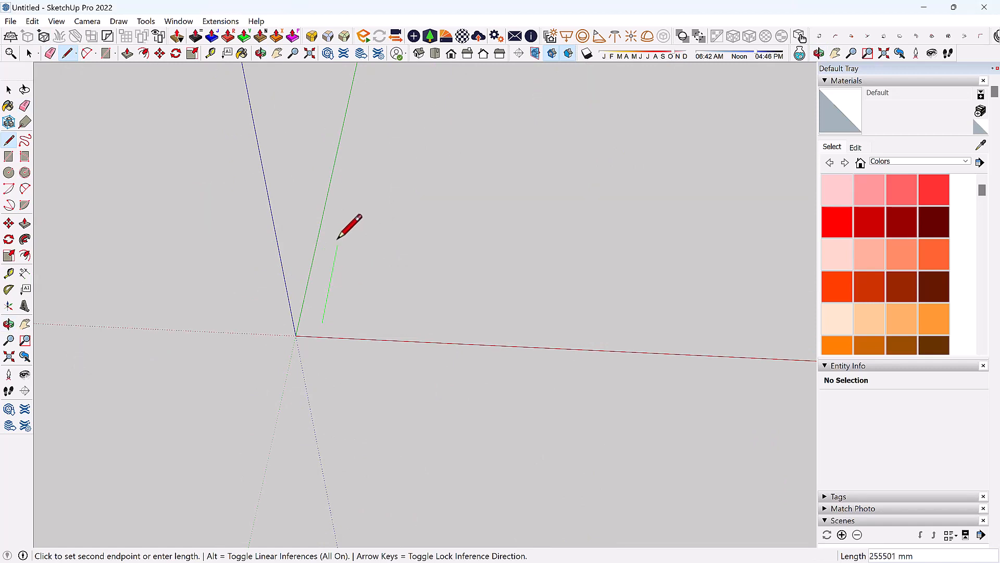
{"action": "left_click", "coordinate": [338, 241]}
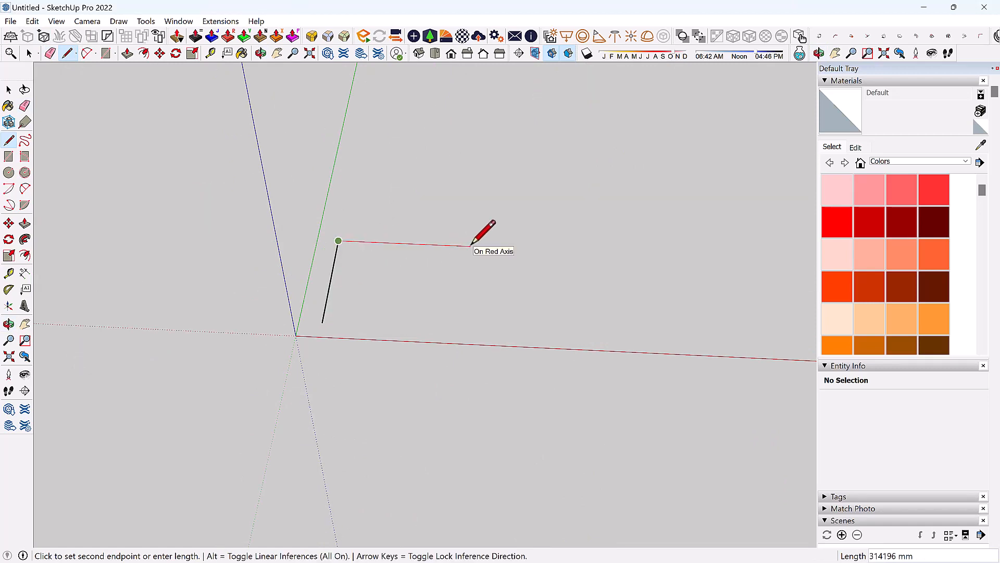
{"action": "left_click", "coordinate": [470, 246]}
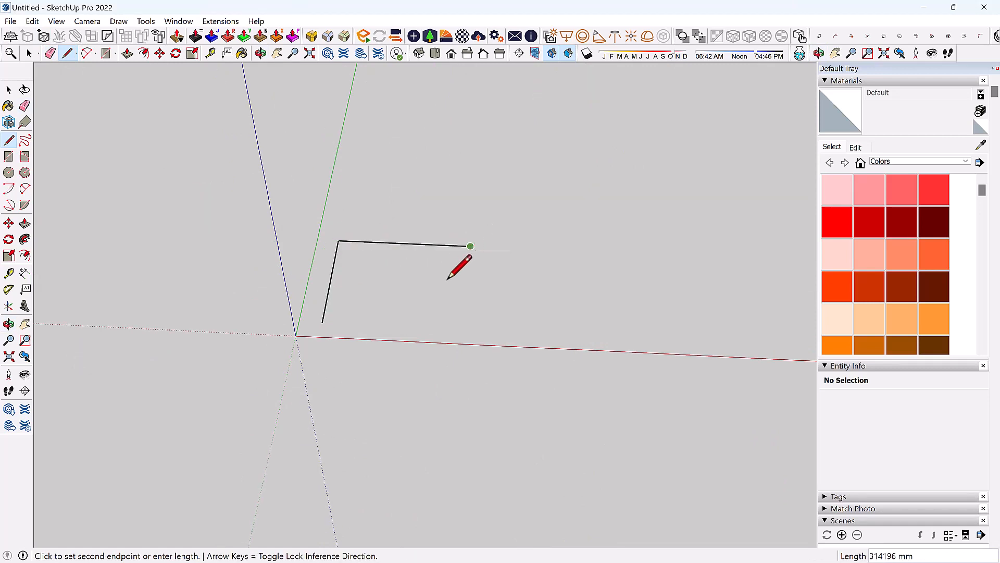
{"action": "left_click", "coordinate": [468, 329]}
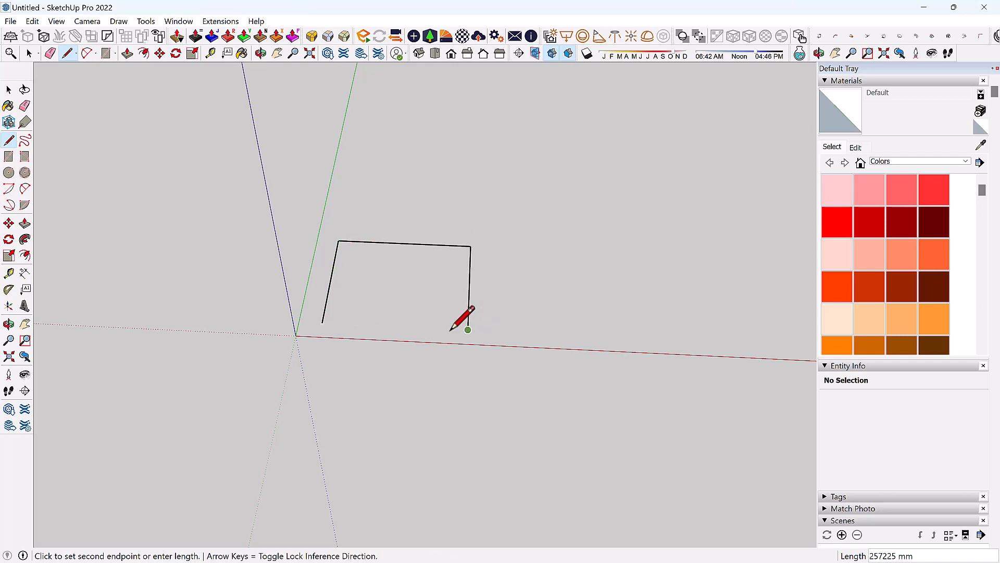
{"action": "left_click", "coordinate": [322, 323]}
{"action": "middle_click_drag", "start_coordinate": [390, 304], "coordinate": [595, 305]}
{"action": "middle_click_drag", "start_coordinate": [464, 428], "coordinate": [337, 379]}
{"action": "scroll", "coordinate": [435, 263], "scroll_direction": "up", "scroll_amount": 2}
{"action": "key", "text": "space"}
{"action": "scroll", "coordinate": [448, 261], "scroll_direction": "up", "scroll_amount": 2}
{"action": "scroll", "coordinate": [447, 266], "scroll_direction": "down", "scroll_amount": 4}
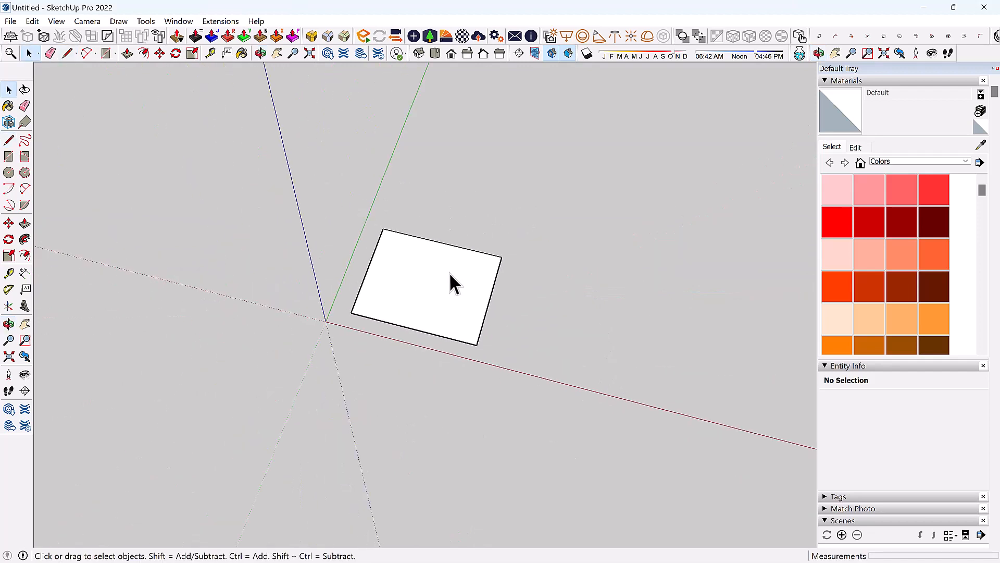
Draw a 2 Point Arc from the face's left edge to its top edge, rounding the top-left corner.
{"action": "left_click", "coordinate": [461, 275]}
{"action": "middle_click_drag", "start_coordinate": [397, 134], "coordinate": [309, 290]}
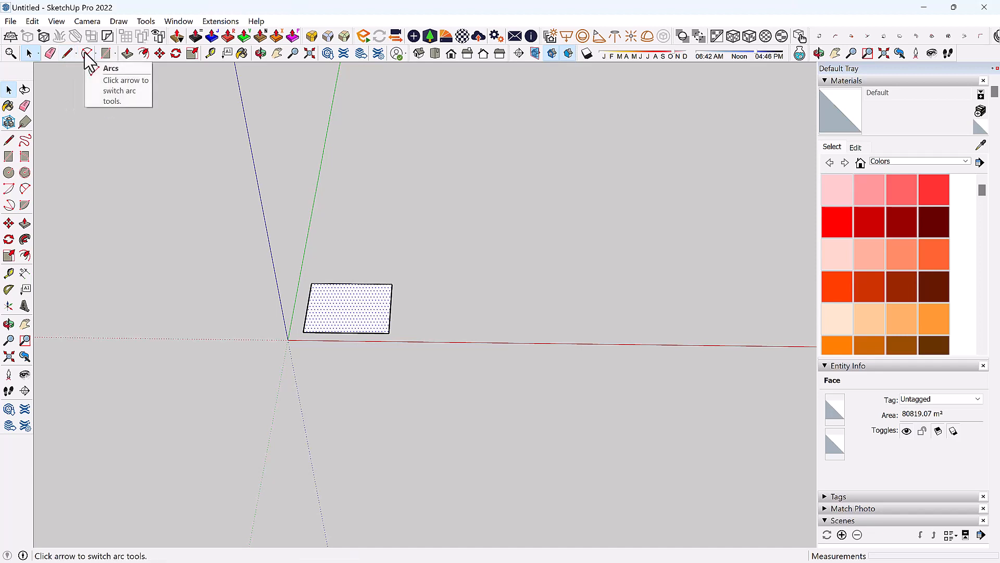
{"action": "middle_click_drag", "start_coordinate": [282, 313], "coordinate": [265, 337]}
{"action": "scroll", "coordinate": [340, 308], "scroll_direction": "up", "scroll_amount": 2}
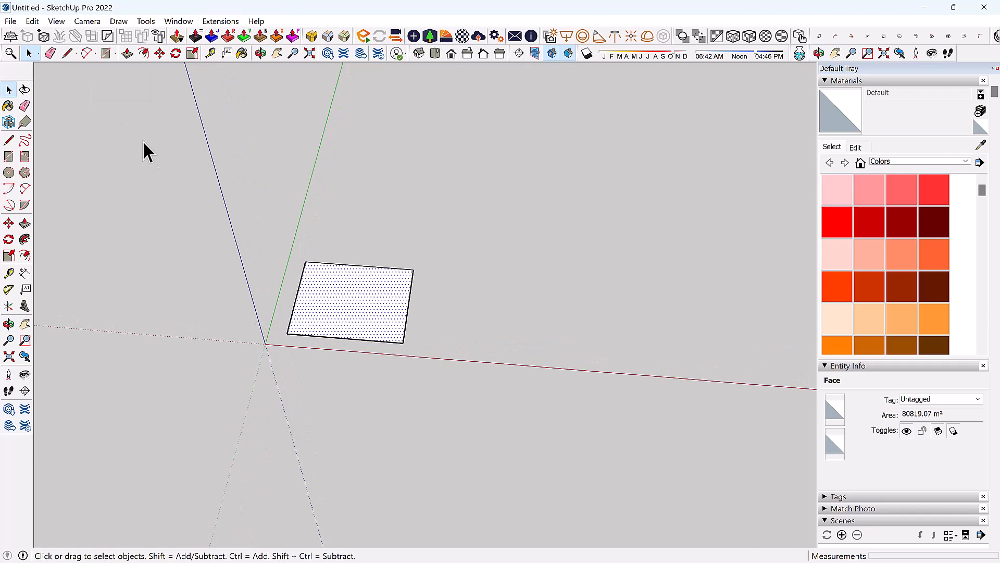
{"action": "left_click", "coordinate": [84, 54]}
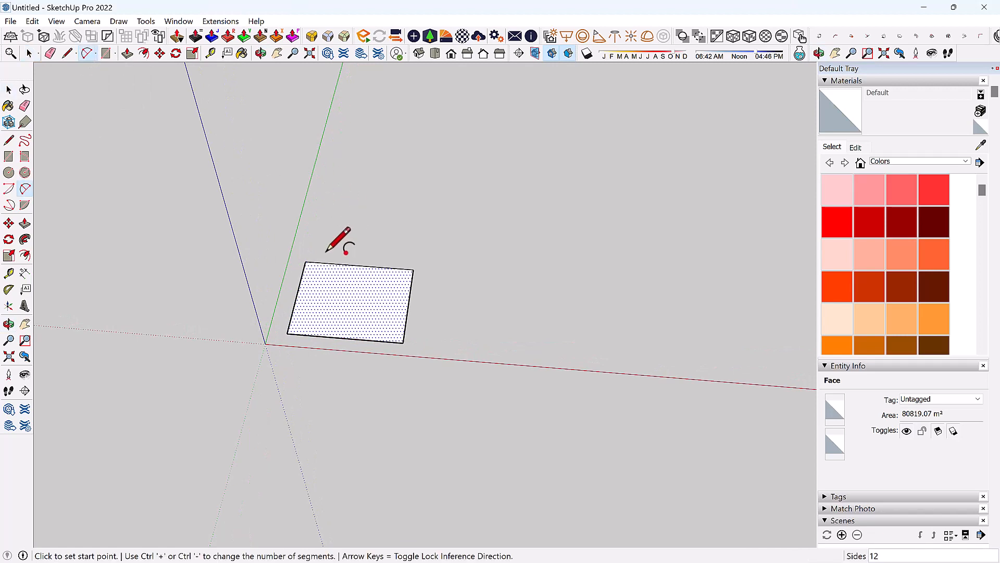
{"action": "scroll", "coordinate": [310, 275], "scroll_direction": "up", "scroll_amount": 3}
{"action": "left_click", "coordinate": [297, 286]}
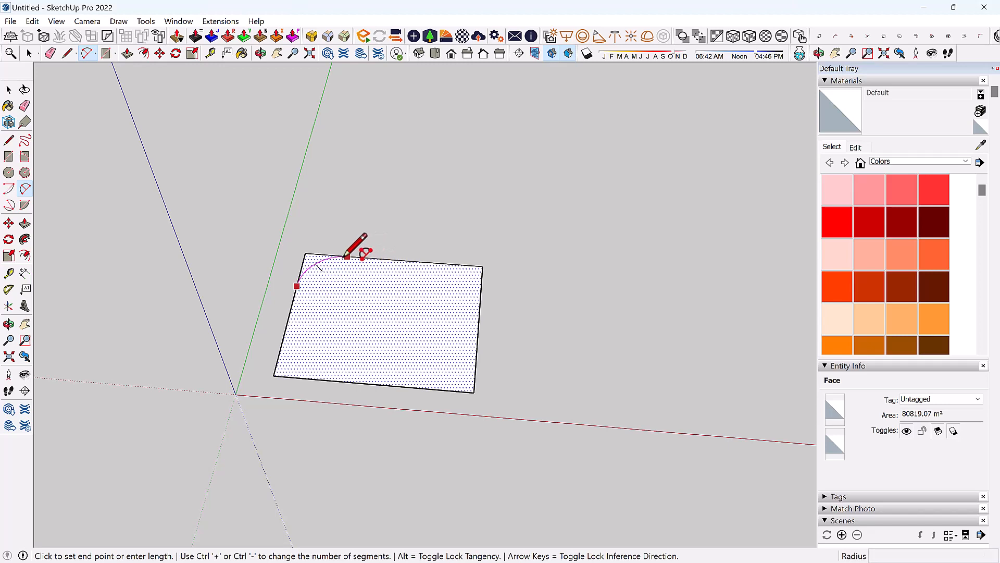
{"action": "left_click", "coordinate": [348, 256]}
{"action": "scroll", "coordinate": [315, 259], "scroll_direction": "up", "scroll_amount": 3}
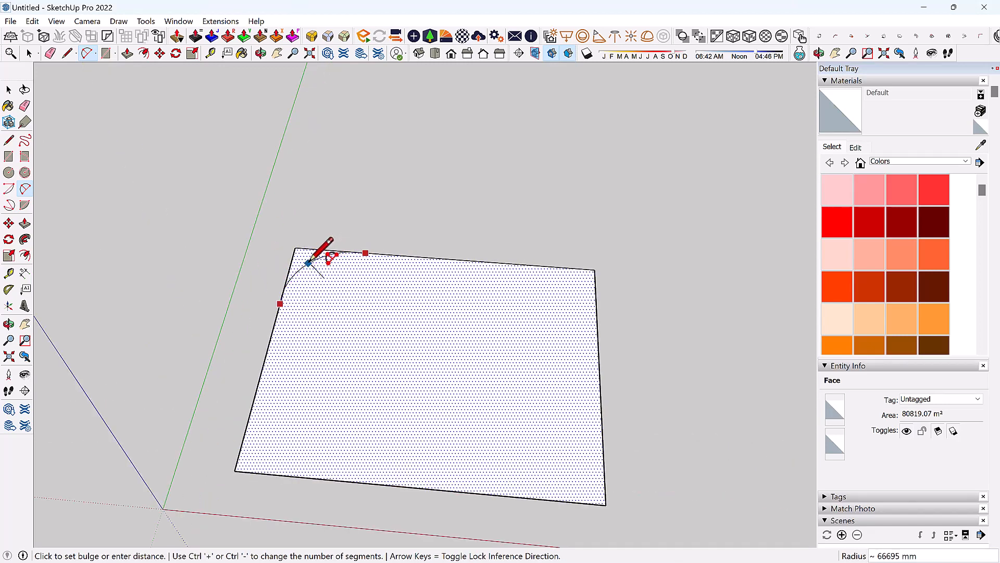
{"action": "left_click", "coordinate": [309, 264]}
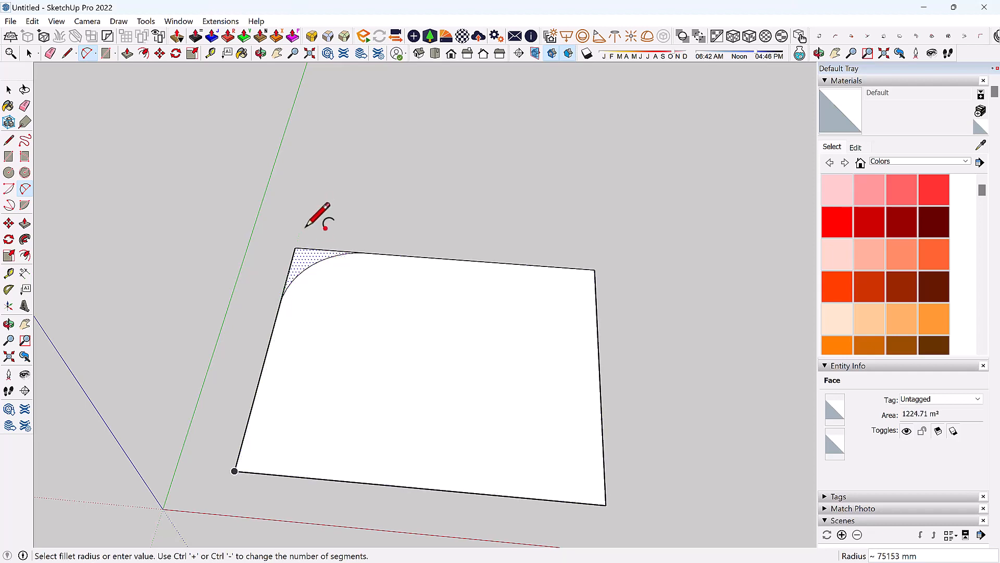
{"action": "scroll", "coordinate": [273, 204], "scroll_direction": "down", "scroll_amount": 1}
{"action": "key", "text": "space"}
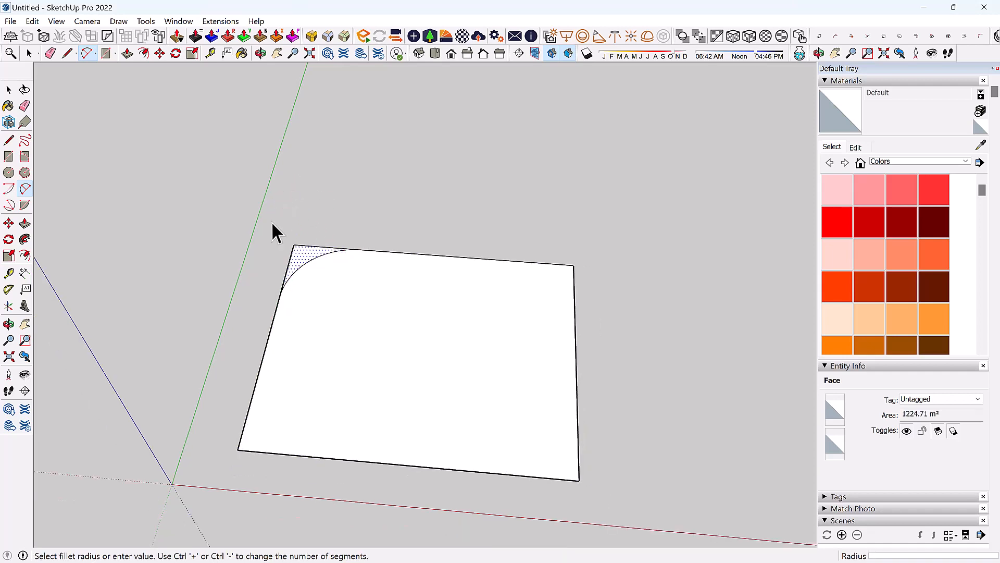
{"action": "key", "text": "a"}
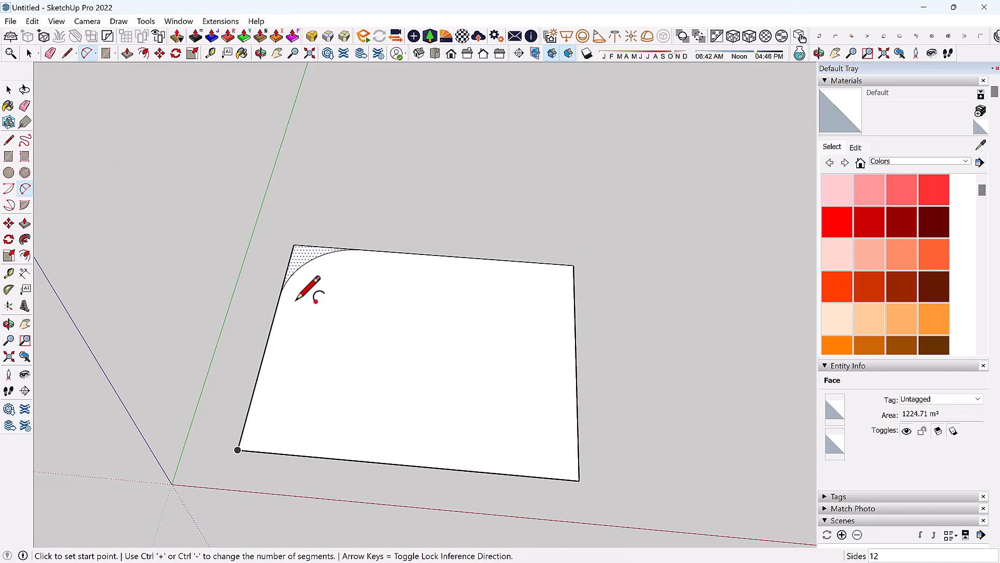
Erase the two straight edges of the leftover square corner outside the arc.
{"action": "left_click", "coordinate": [50, 54]}
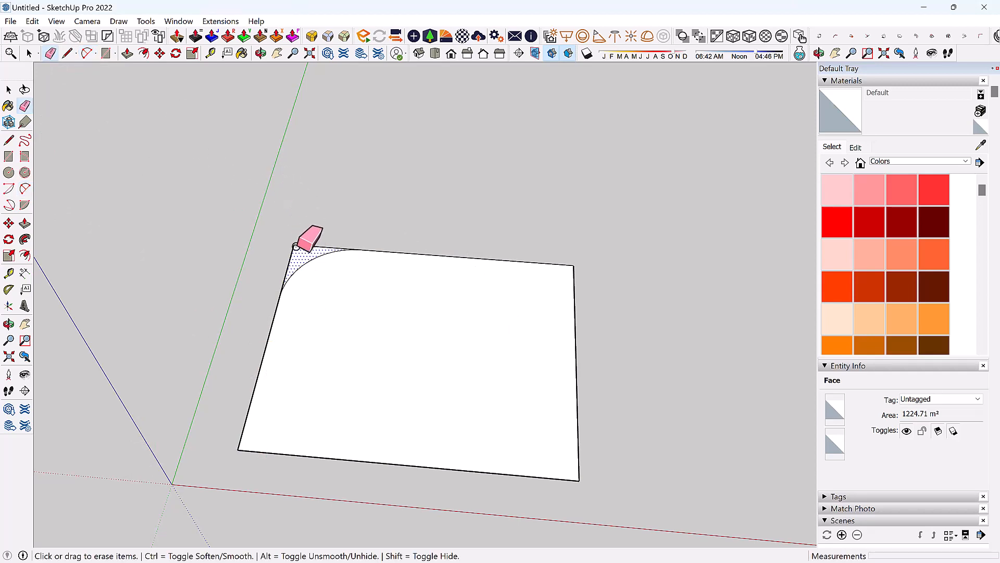
{"action": "left_click_drag", "start_coordinate": [306, 240], "coordinate": [302, 241]}
{"action": "mouse_move", "coordinate": [396, 258]}
{"action": "middle_mouse_down"}
{"action": "mouse_move", "coordinate": [748, 245]}
{"action": "mouse_move", "coordinate": [651, 221]}
{"action": "mouse_move", "coordinate": [257, 259]}
{"action": "mouse_move", "coordinate": [265, 309]}
{"action": "mouse_move", "coordinate": [353, 264]}
{"action": "mouse_move", "coordinate": [400, 308]}
{"action": "mouse_move", "coordinate": [371, 297]}
{"action": "mouse_move", "coordinate": [326, 304]}
{"action": "middle_mouse_up"}
{"action": "scroll", "coordinate": [174, 288], "scroll_direction": "down", "scroll_amount": 1}
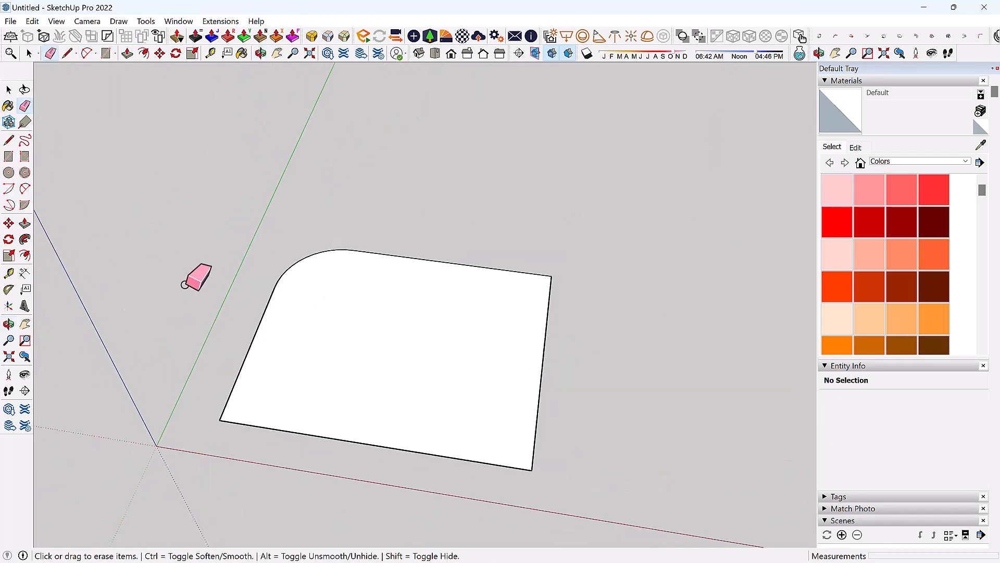
{"action": "key", "text": "space"}
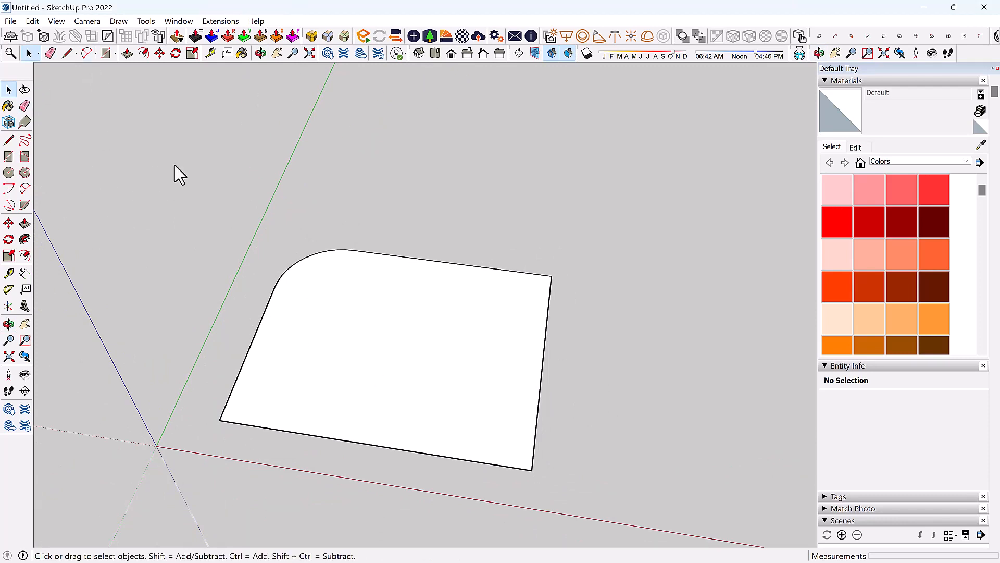
{"action": "left_click", "coordinate": [115, 54]}
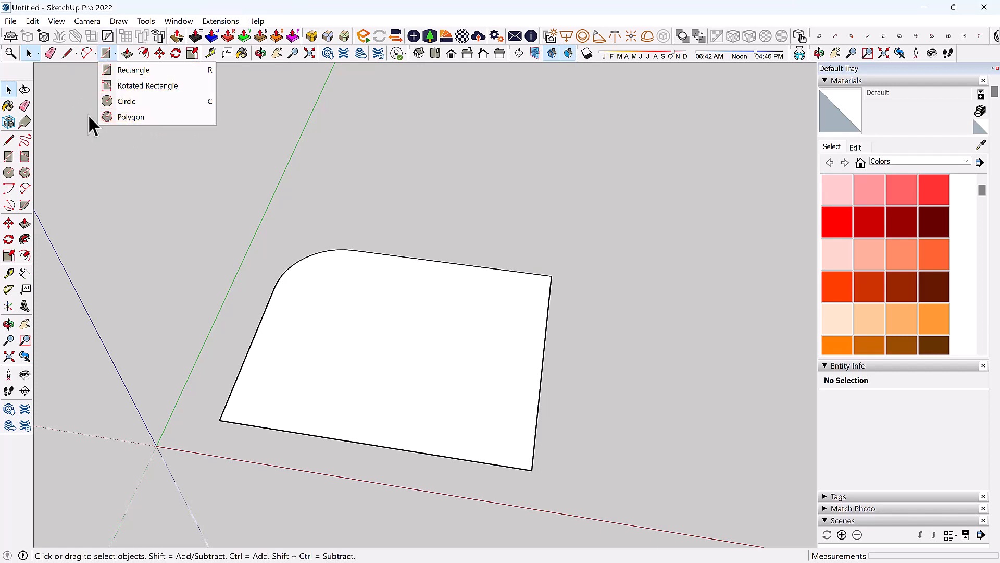
Draw a rectangle by two opposite corners beside the rounded face along the red axis.
{"action": "left_click", "coordinate": [108, 58]}
{"action": "scroll", "coordinate": [254, 241], "scroll_direction": "down", "scroll_amount": 4}
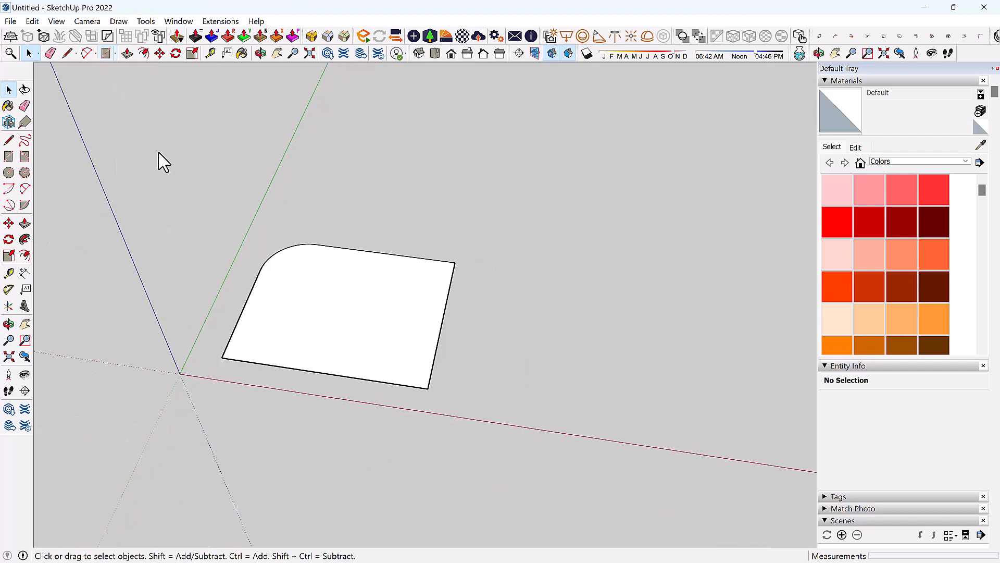
{"action": "left_click", "coordinate": [107, 55]}
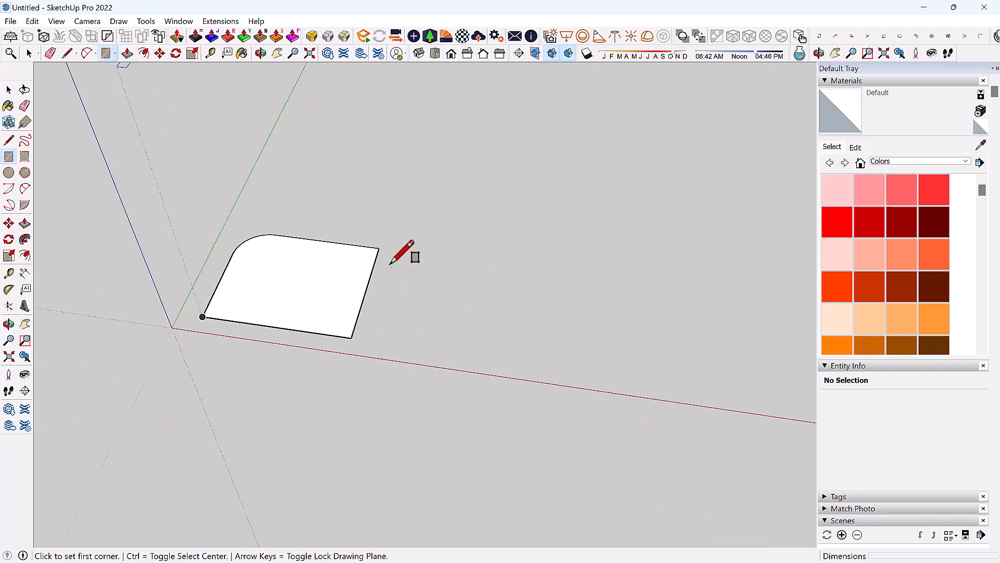
{"action": "left_click", "coordinate": [430, 328]}
{"action": "left_click", "coordinate": [610, 264]}
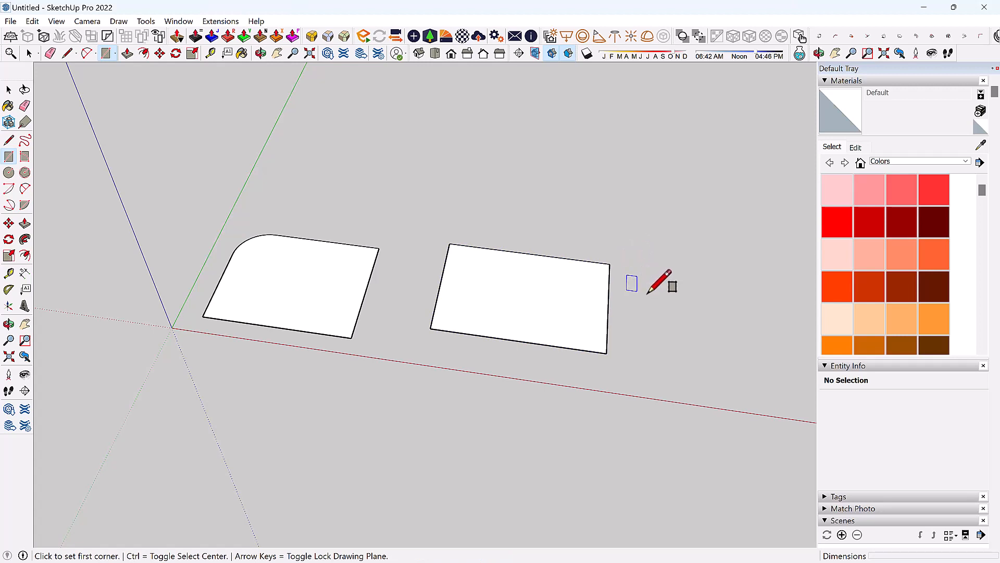
{"action": "key", "text": "space"}
{"action": "key", "text": "r"}
{"action": "key", "text": "space"}
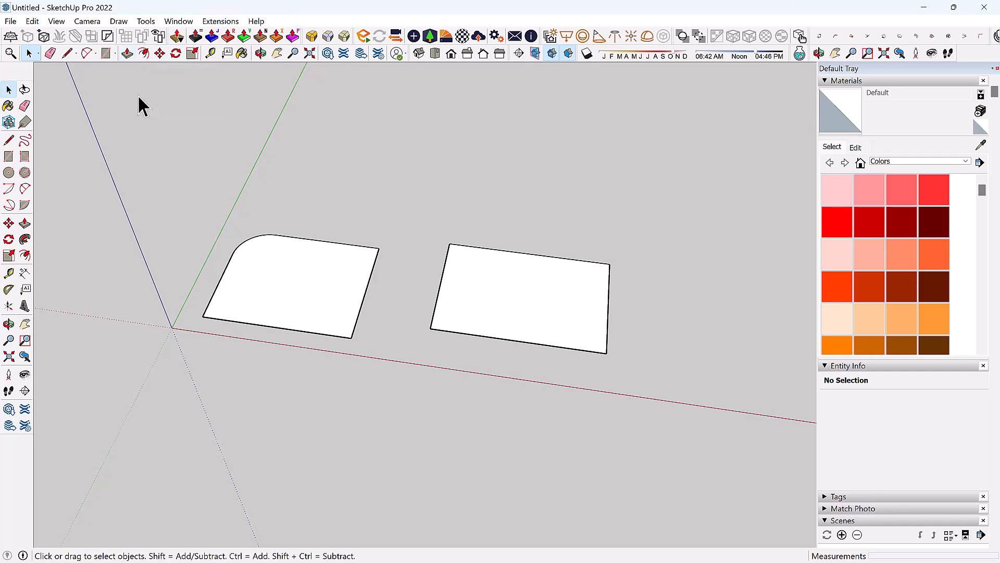
Push/pull the rounded face up into a box, then extend its right side, front and top.
{"action": "key", "text": "p"}
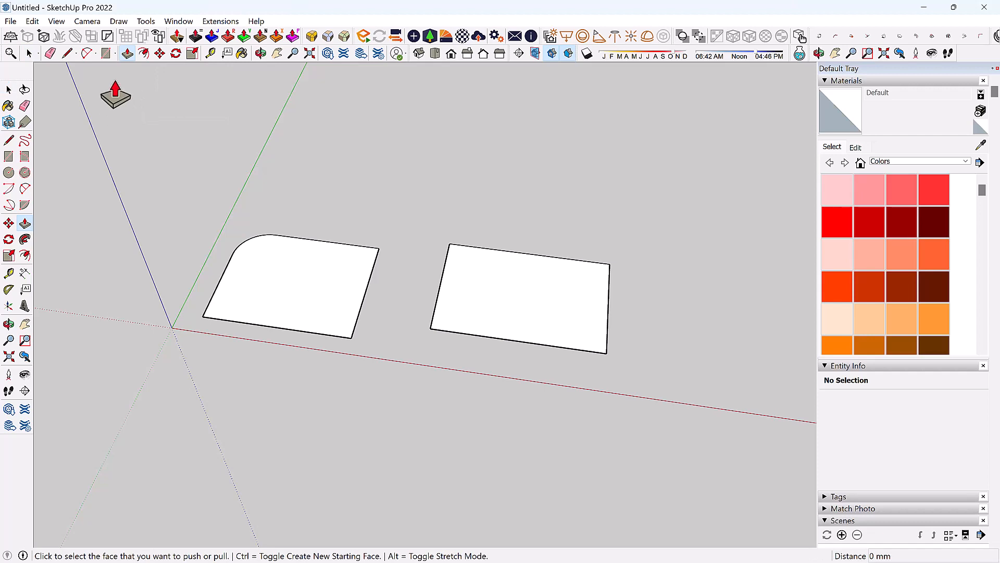
{"action": "left_click", "coordinate": [271, 287]}
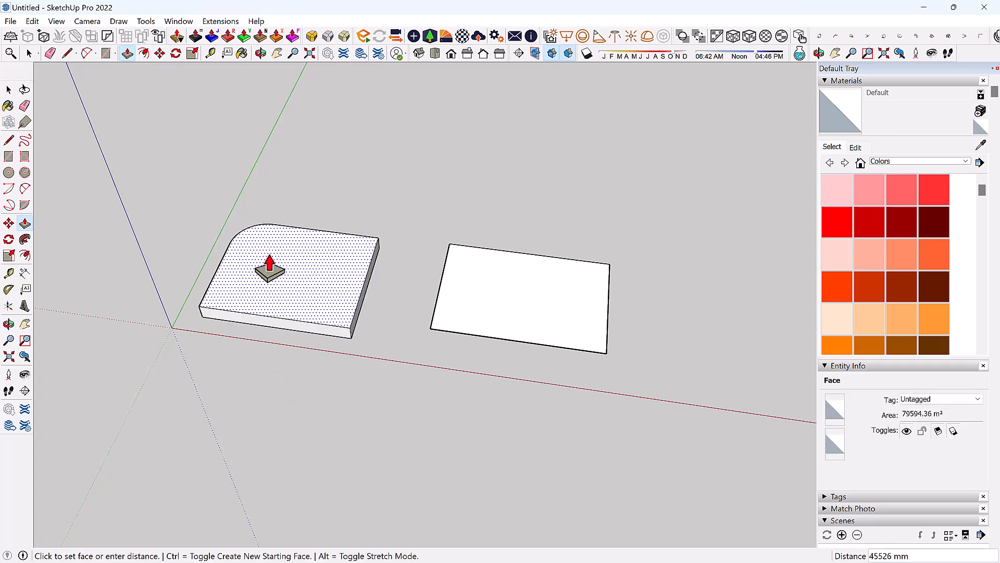
{"action": "left_click", "coordinate": [268, 246]}
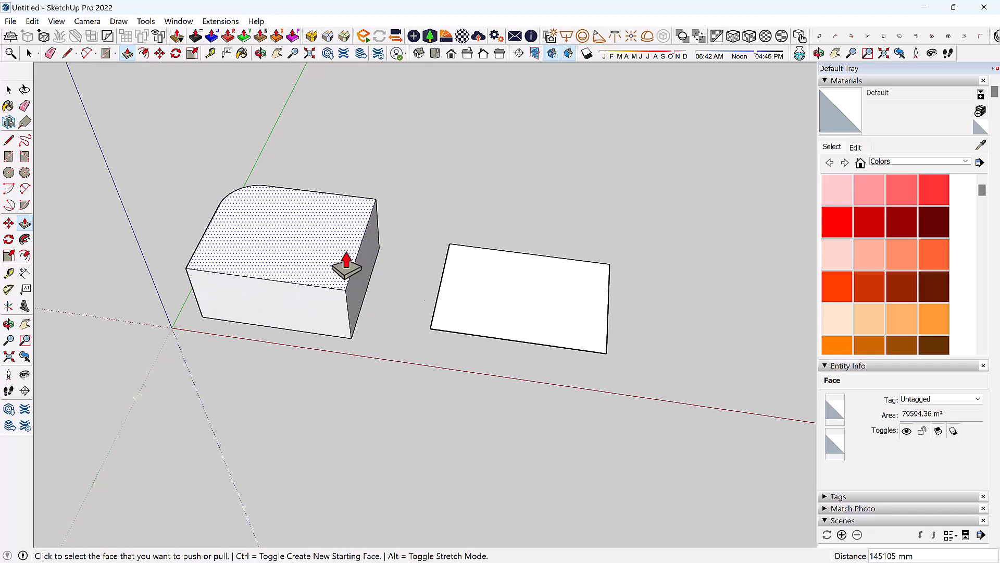
{"action": "left_click", "coordinate": [373, 293]}
{"action": "left_click", "coordinate": [420, 313]}
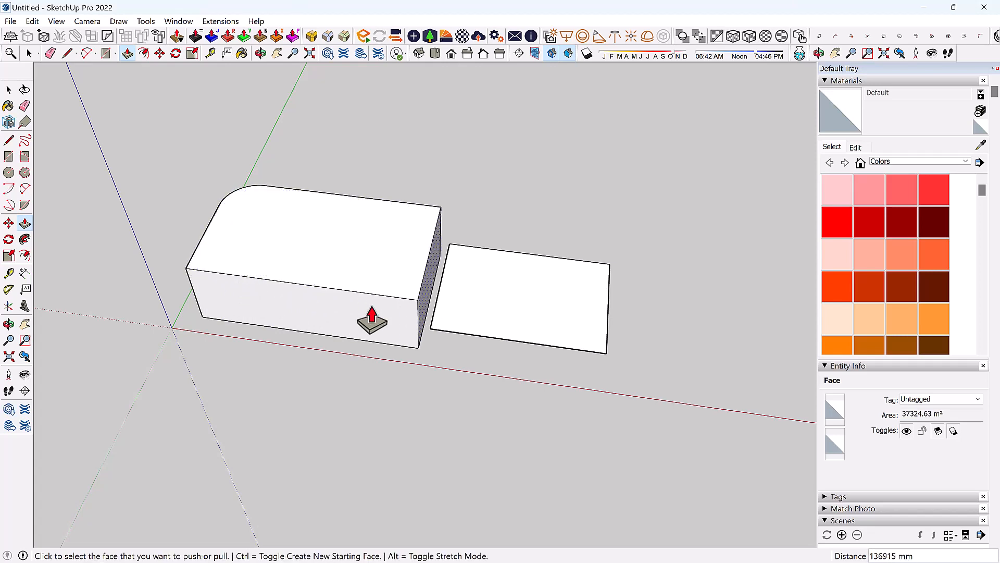
{"action": "left_click", "coordinate": [323, 320]}
{"action": "left_click", "coordinate": [346, 274]}
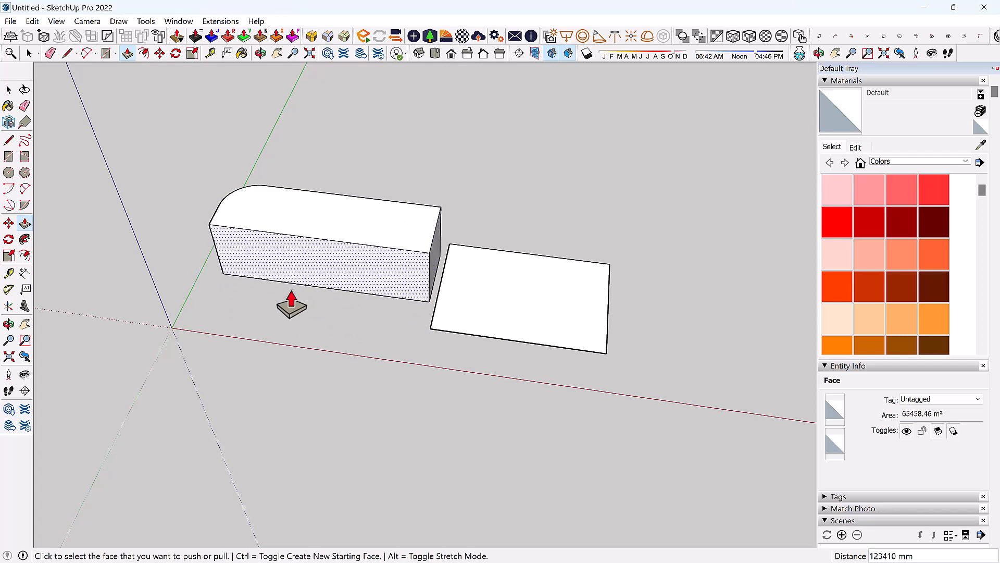
{"action": "left_click", "coordinate": [333, 241]}
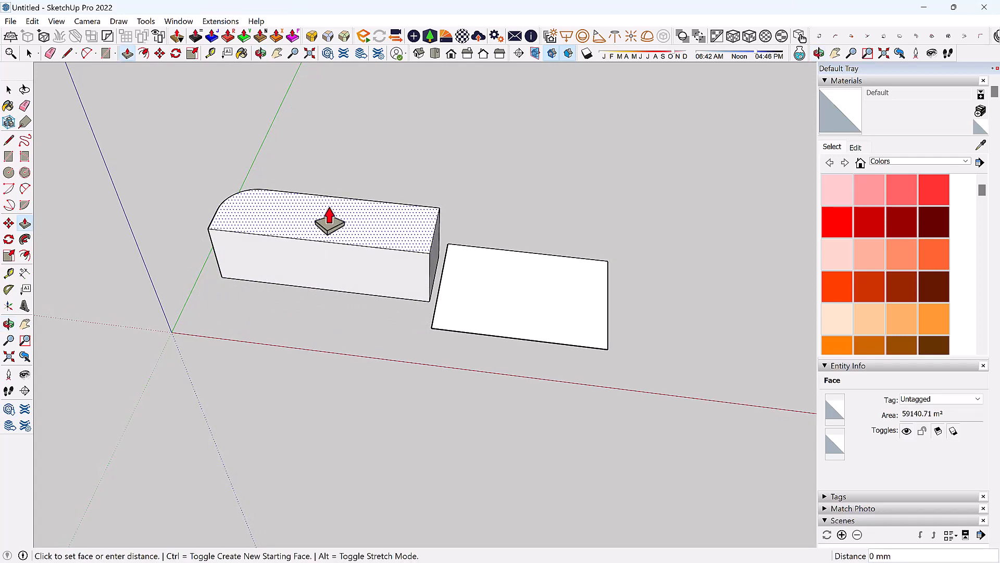
{"action": "left_click", "coordinate": [329, 219]}
Delete the separate right-hand rectangle face together with its edges.
{"action": "mouse_move", "coordinate": [382, 175]}
{"action": "middle_mouse_down"}
{"action": "mouse_move", "coordinate": [353, 286]}
{"action": "mouse_move", "coordinate": [314, 225]}
{"action": "mouse_move", "coordinate": [312, 306]}
{"action": "middle_mouse_up"}
{"action": "left_click", "coordinate": [312, 300]}
{"action": "key", "text": "Escape"}
{"action": "middle_click_drag", "start_coordinate": [383, 339], "coordinate": [212, 219]}
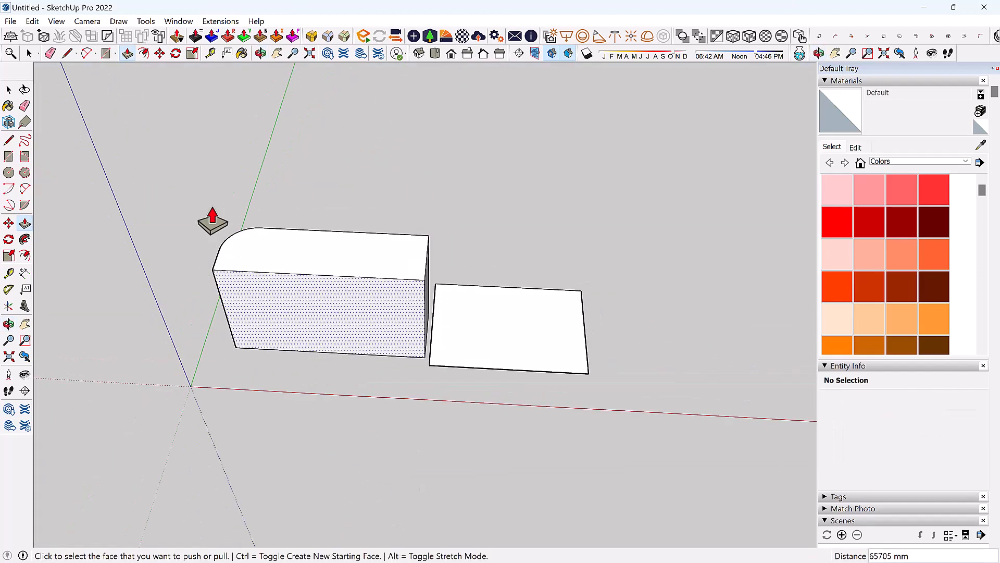
{"action": "key", "text": "space"}
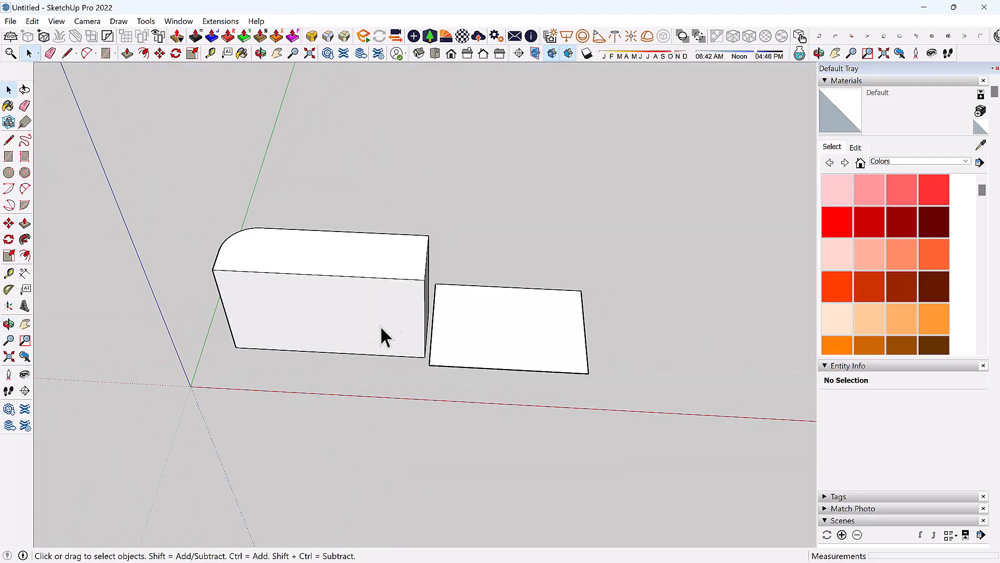
{"action": "double_click", "coordinate": [522, 360]}
{"action": "key", "text": "Delete"}
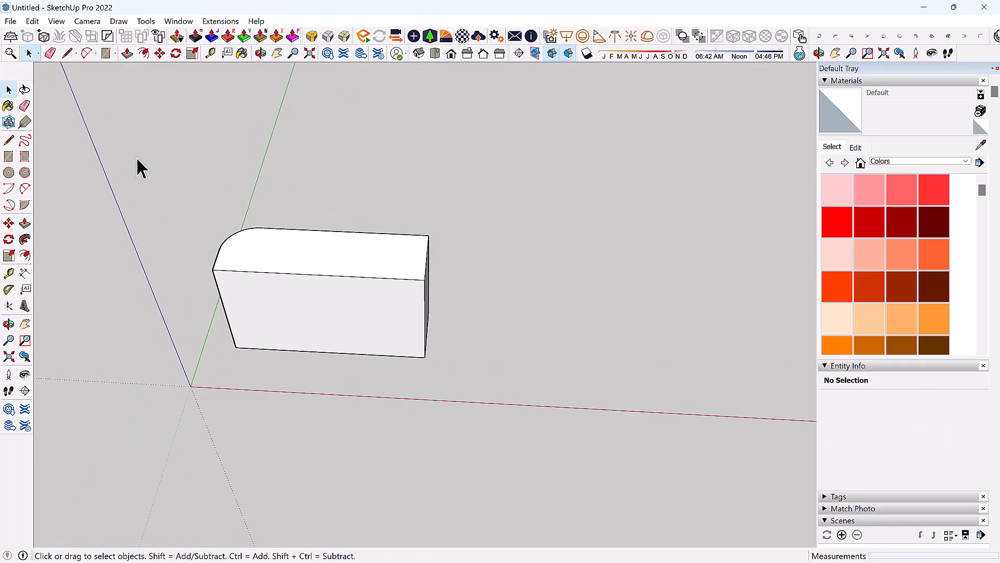
{"action": "left_click", "coordinate": [144, 52]}
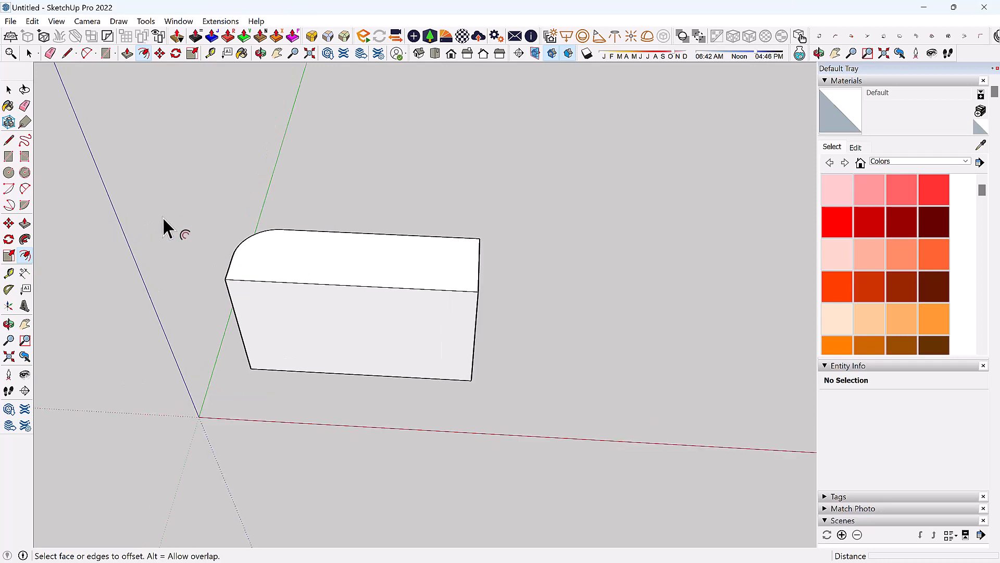
{"action": "middle_click_drag", "start_coordinate": [161, 218], "coordinate": [243, 224]}
{"action": "scroll", "coordinate": [301, 274], "scroll_direction": "up", "scroll_amount": 3}
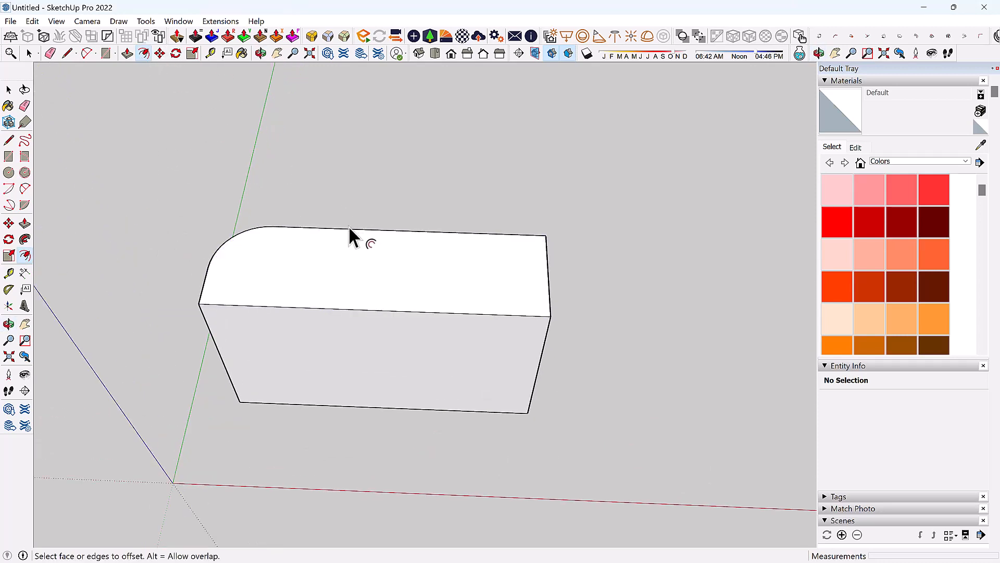
{"action": "left_click", "coordinate": [336, 243]}
{"action": "key", "text": "Escape"}
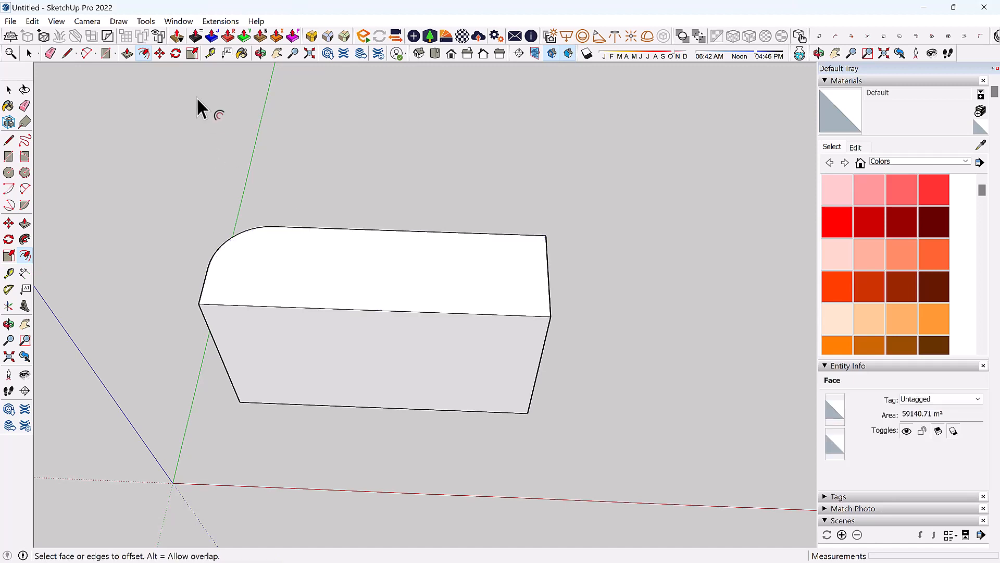
{"action": "key", "text": "space"}
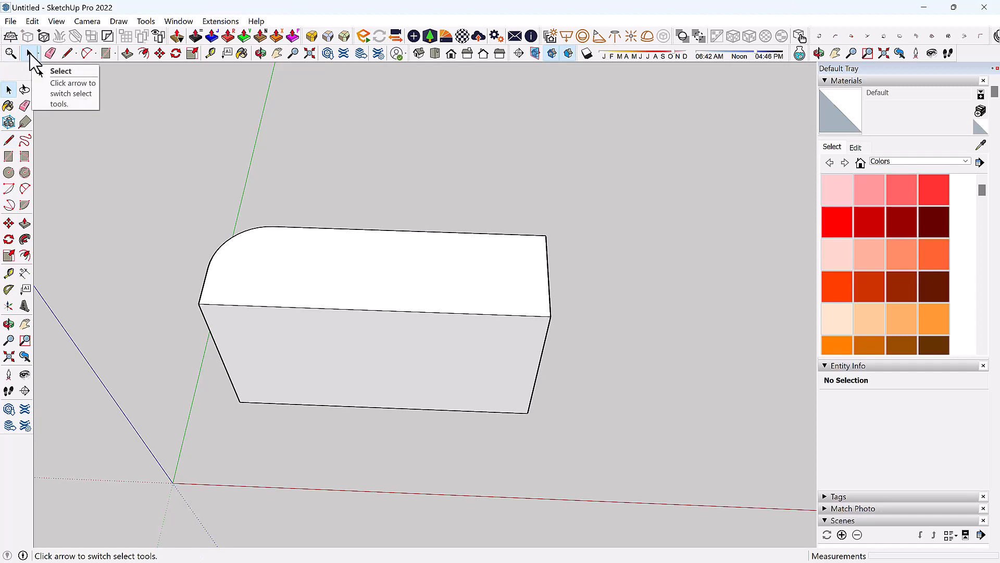
{"action": "left_click", "coordinate": [392, 284]}
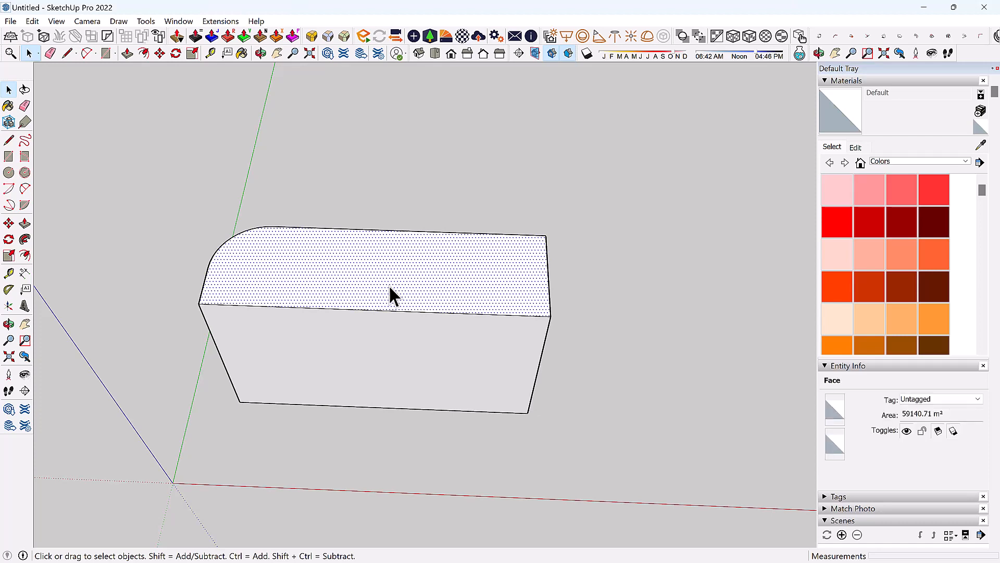
{"action": "middle_click_drag", "start_coordinate": [389, 285], "coordinate": [358, 297]}
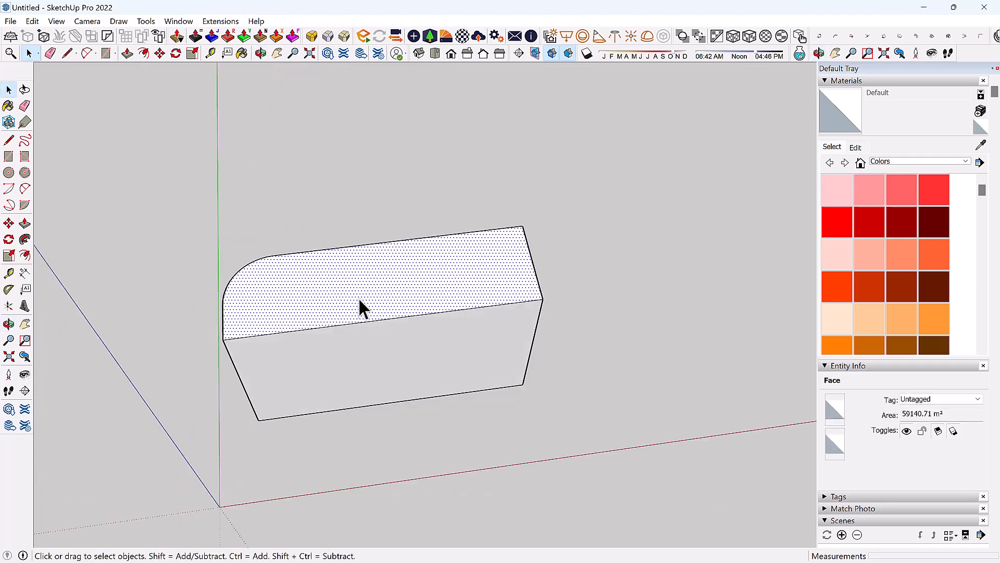
Select the box's top face and offset its outline inward.
{"action": "left_click", "coordinate": [144, 53]}
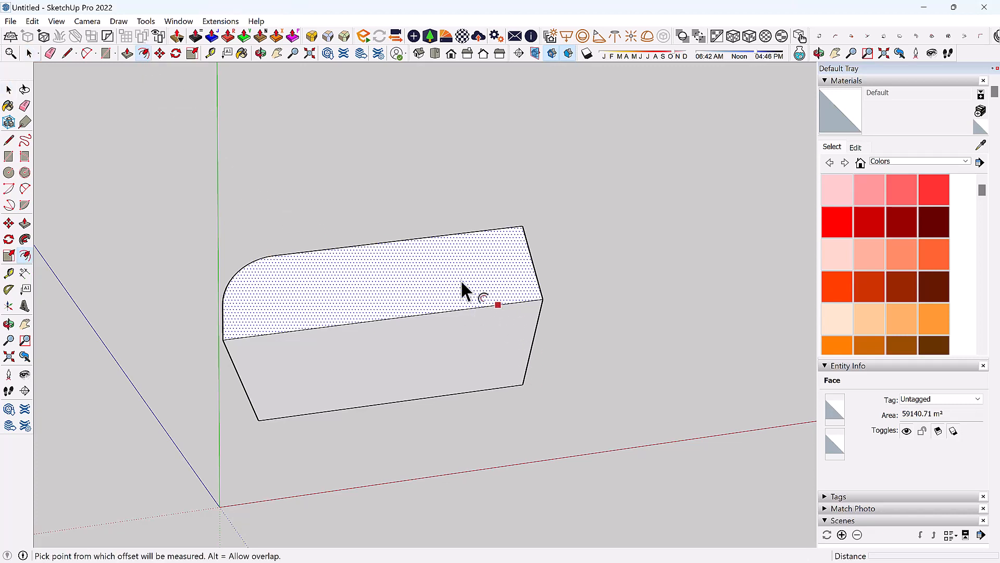
{"action": "left_click", "coordinate": [420, 260]}
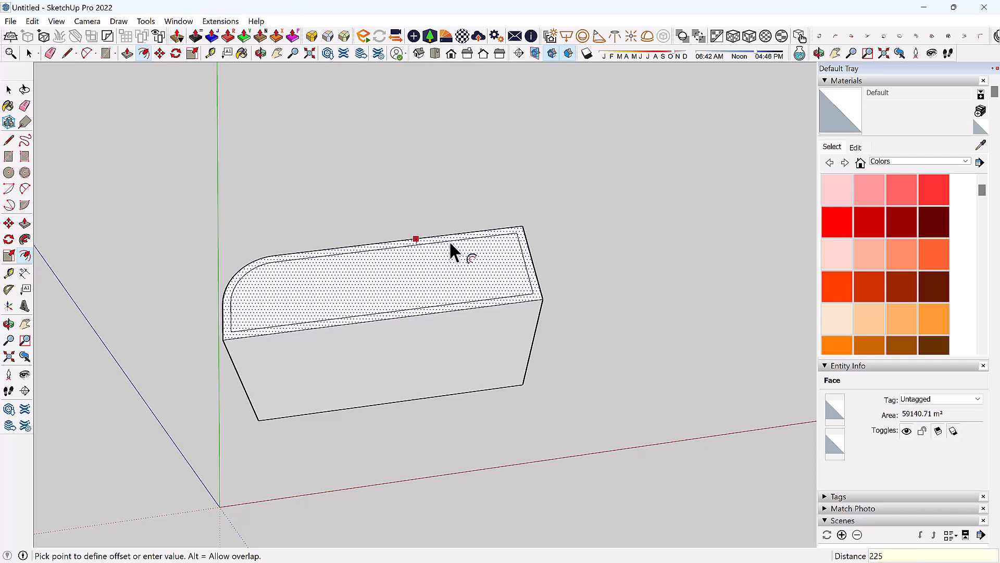
{"action": "key", "text": "Escape"}
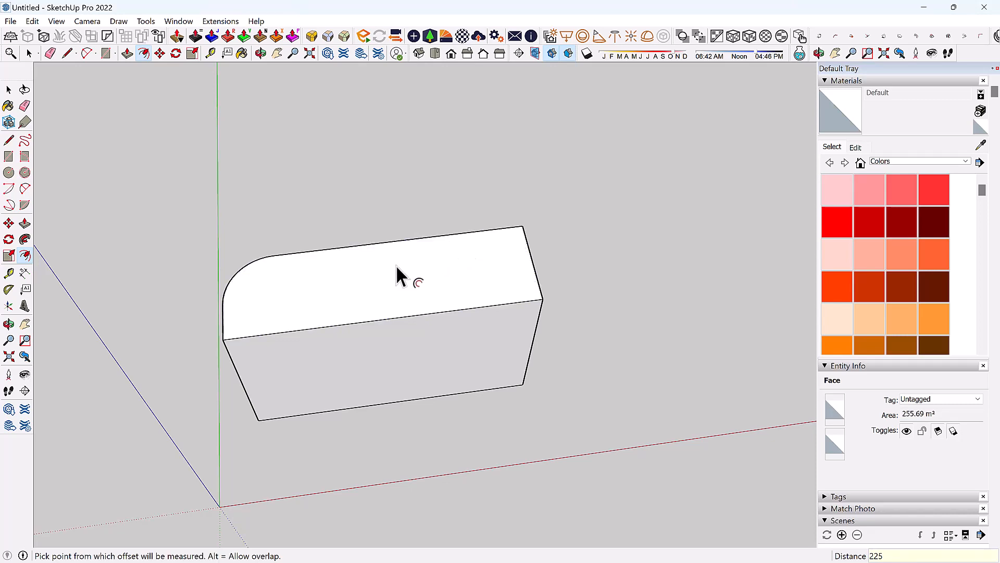
{"action": "key", "text": "space"}
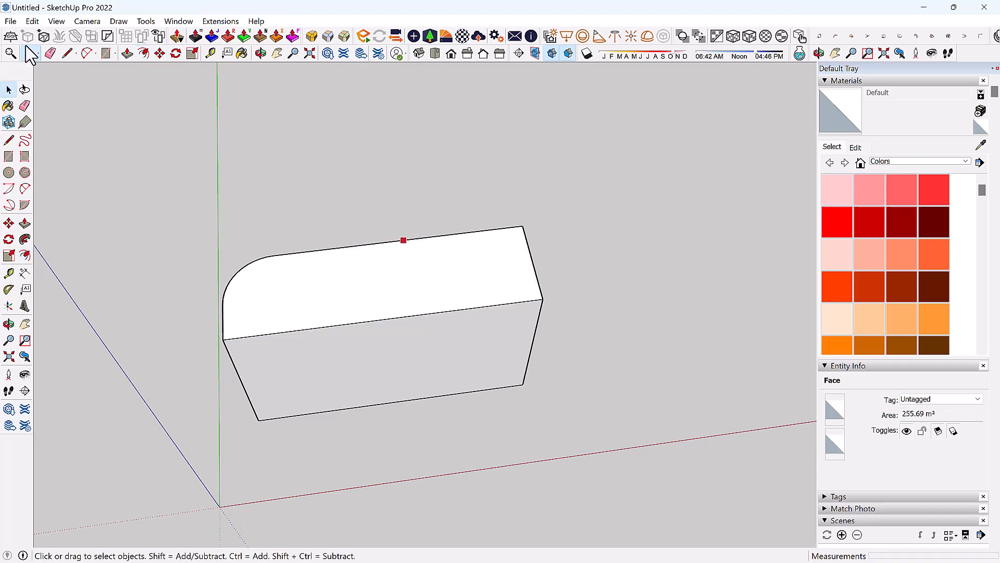
{"action": "left_click", "coordinate": [325, 288]}
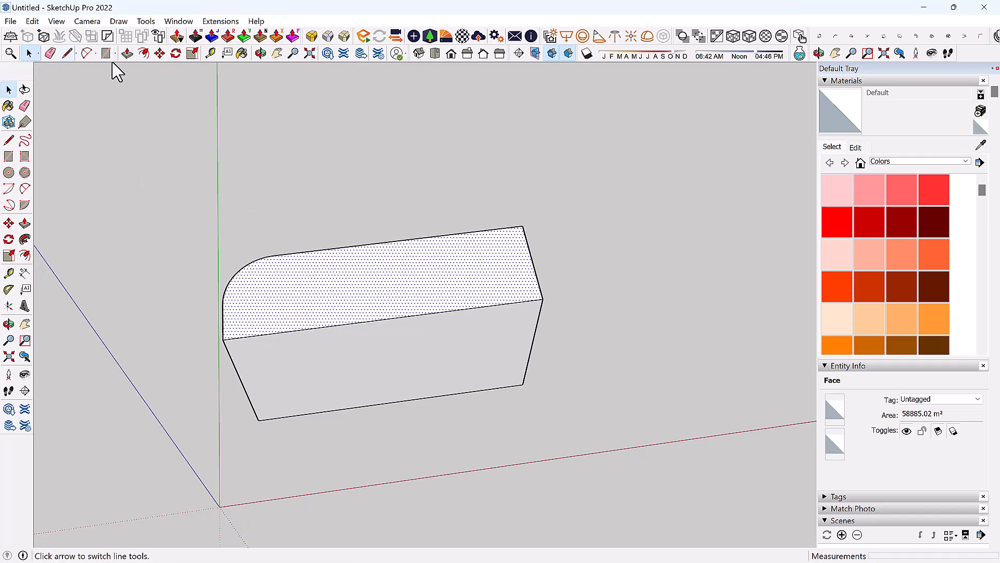
{"action": "left_click", "coordinate": [144, 54]}
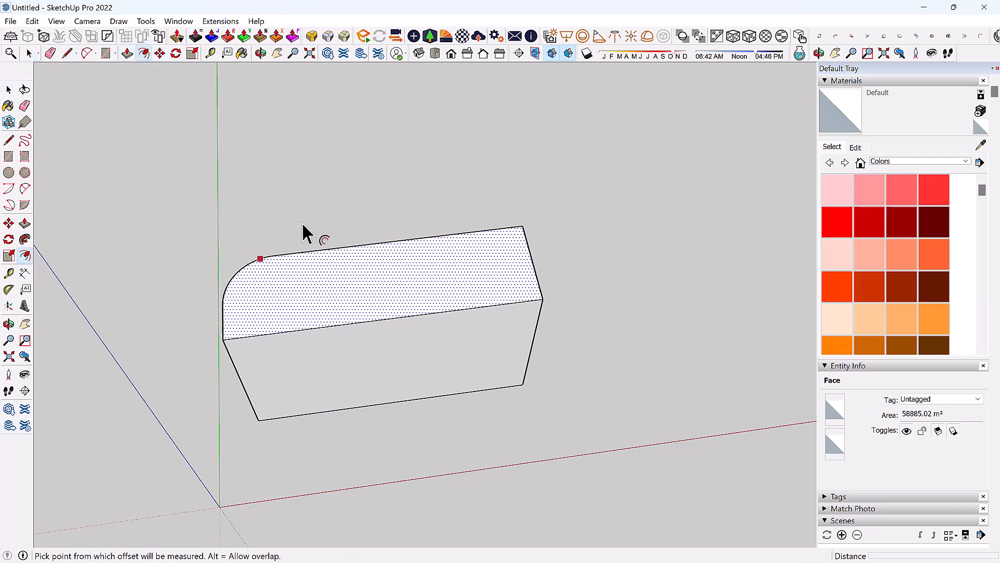
{"action": "left_click", "coordinate": [319, 259]}
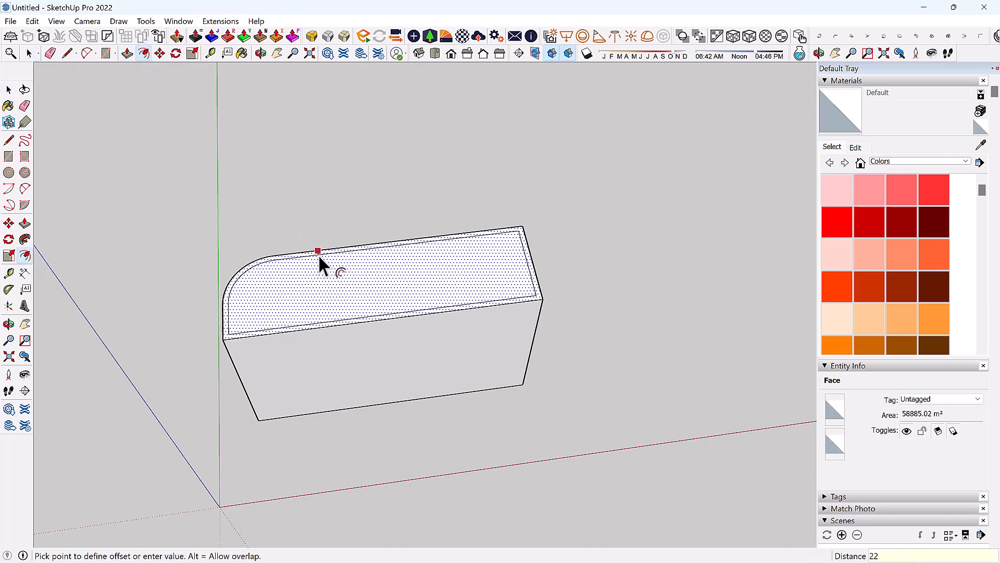
{"action": "key", "text": "Return"}
{"action": "scroll", "coordinate": [353, 291], "scroll_direction": "up", "scroll_amount": 1}
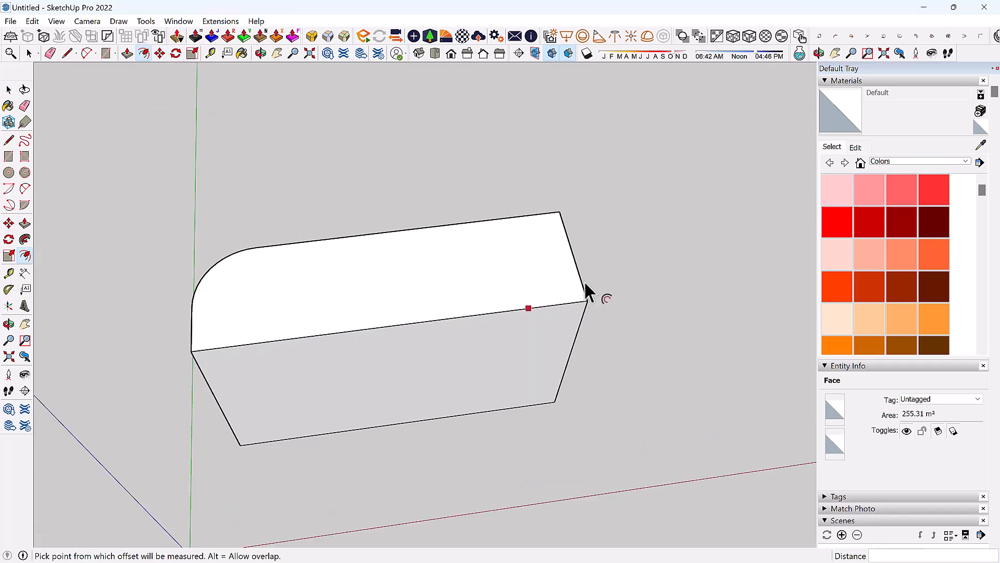
{"action": "scroll", "coordinate": [584, 292], "scroll_direction": "up", "scroll_amount": 2}
{"action": "scroll", "coordinate": [573, 321], "scroll_direction": "up", "scroll_amount": 4}
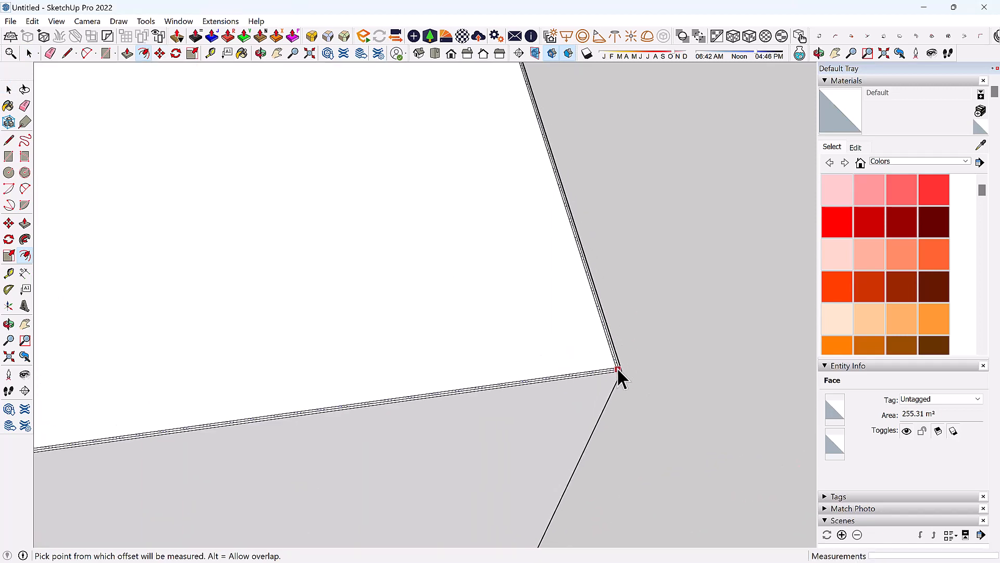
Erase the stray inner edge near the top face's corner.
{"action": "key", "text": "space"}
{"action": "mouse_move", "coordinate": [620, 374]}
{"action": "middle_mouse_down"}
{"action": "mouse_move", "coordinate": [616, 384]}
{"action": "mouse_move", "coordinate": [598, 350]}
{"action": "mouse_move", "coordinate": [585, 413]}
{"action": "mouse_move", "coordinate": [594, 386]}
{"action": "middle_mouse_up"}
{"action": "scroll", "coordinate": [592, 385], "scroll_direction": "up", "scroll_amount": 2}
{"action": "key", "text": "e"}
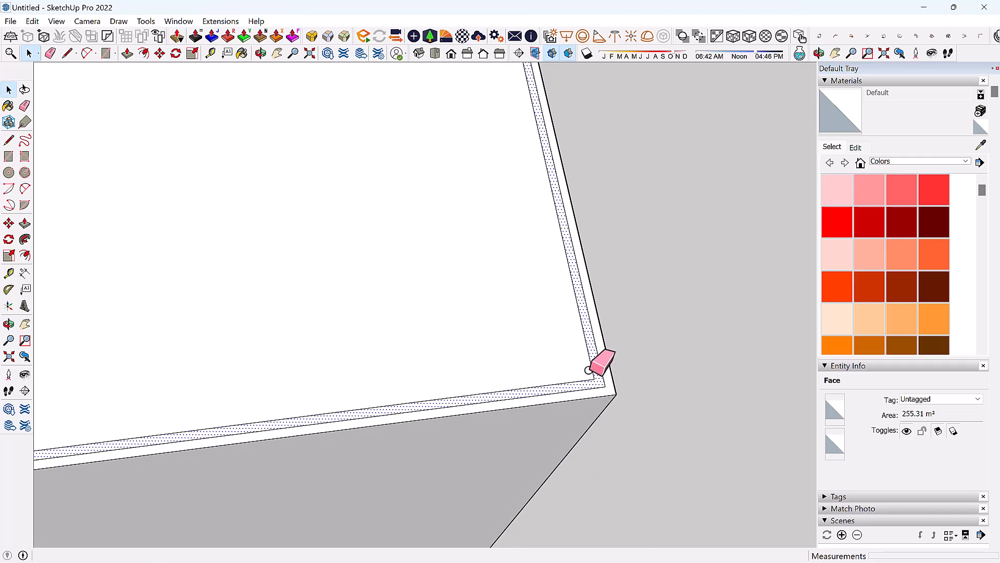
{"action": "scroll", "coordinate": [593, 381], "scroll_direction": "down", "scroll_amount": 2}
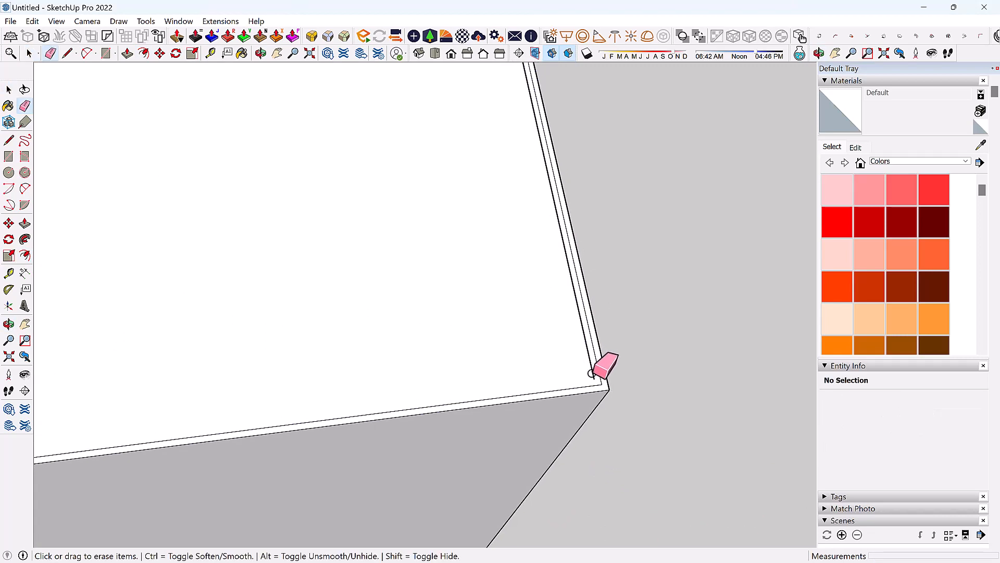
{"action": "left_click", "coordinate": [594, 374]}
{"action": "scroll", "coordinate": [614, 383], "scroll_direction": "up", "scroll_amount": 4}
{"action": "key", "text": "space"}
{"action": "scroll", "coordinate": [640, 369], "scroll_direction": "down", "scroll_amount": 3}
{"action": "middle_click_drag", "start_coordinate": [641, 370], "coordinate": [617, 406]}
{"action": "scroll", "coordinate": [609, 388], "scroll_direction": "up", "scroll_amount": 5}
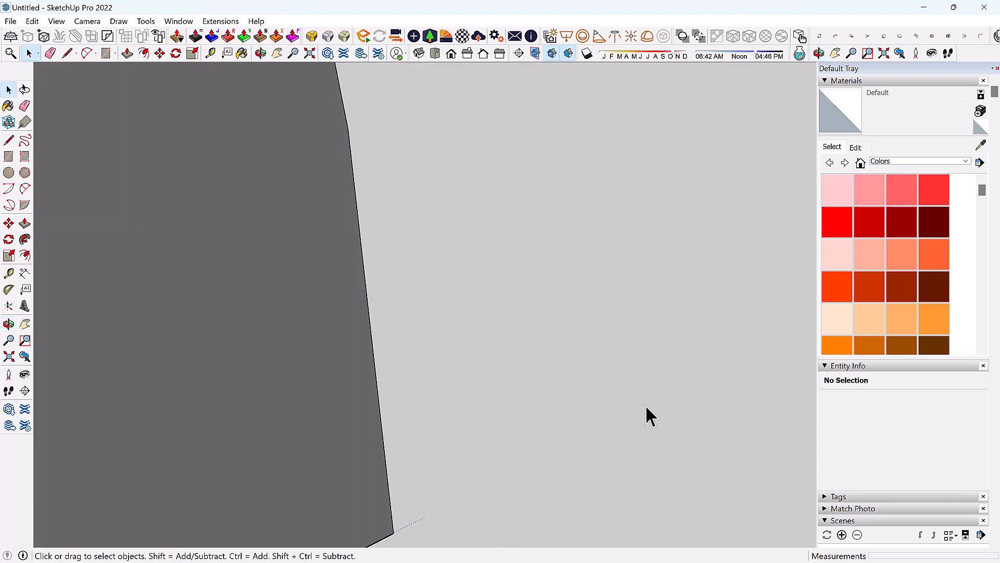
{"action": "scroll", "coordinate": [625, 416], "scroll_direction": "down", "scroll_amount": 4}
Select the thin top border face with its edges and offset it by 2000.
{"action": "left_click", "coordinate": [600, 416]}
{"action": "double_click", "coordinate": [599, 416]}
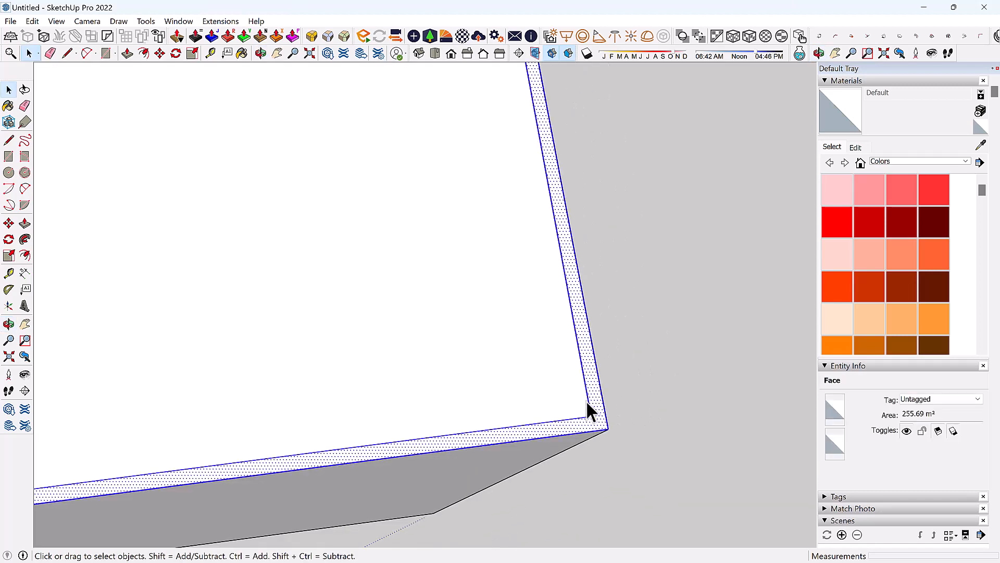
{"action": "scroll", "coordinate": [587, 394], "scroll_direction": "up", "scroll_amount": 1}
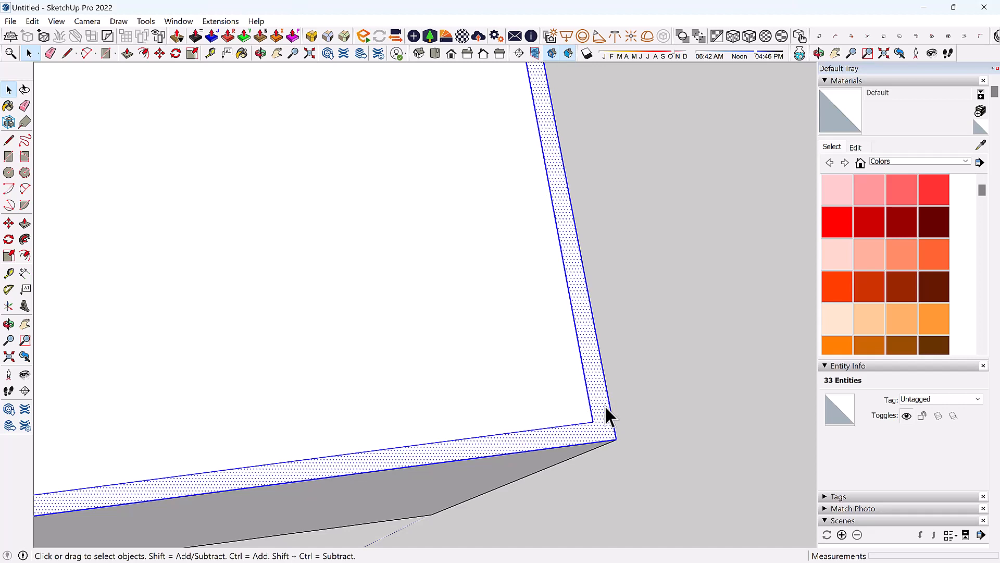
{"action": "scroll", "coordinate": [567, 410], "scroll_direction": "down", "scroll_amount": 1}
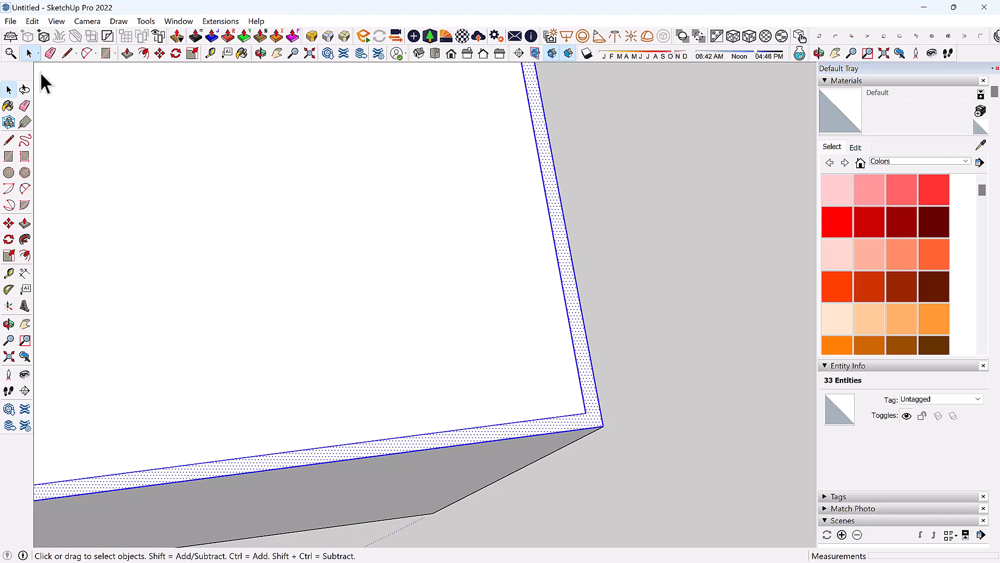
{"action": "scroll", "coordinate": [609, 490], "scroll_direction": "down", "scroll_amount": 3}
{"action": "scroll", "coordinate": [585, 380], "scroll_direction": "down", "scroll_amount": 4}
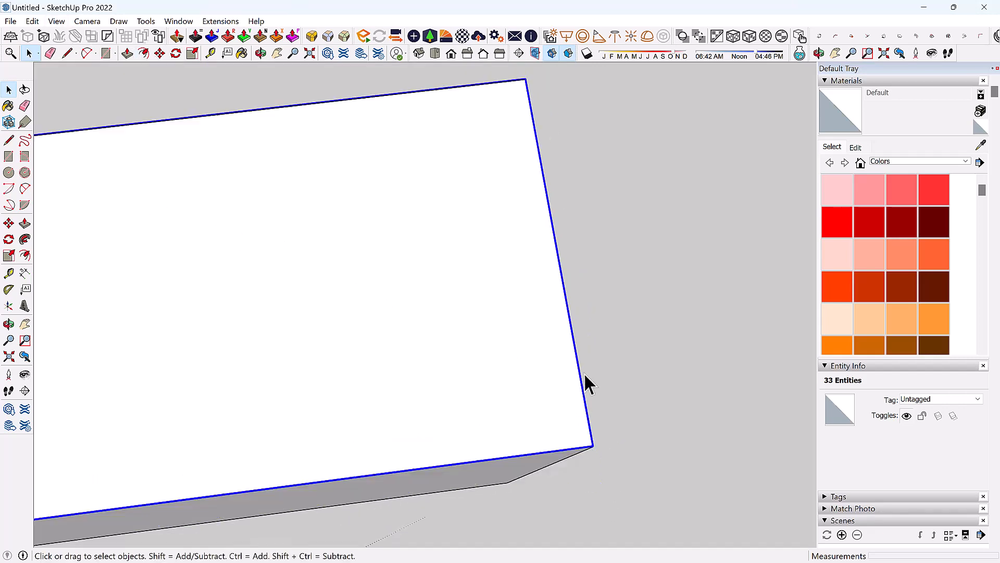
{"action": "left_click", "coordinate": [143, 52]}
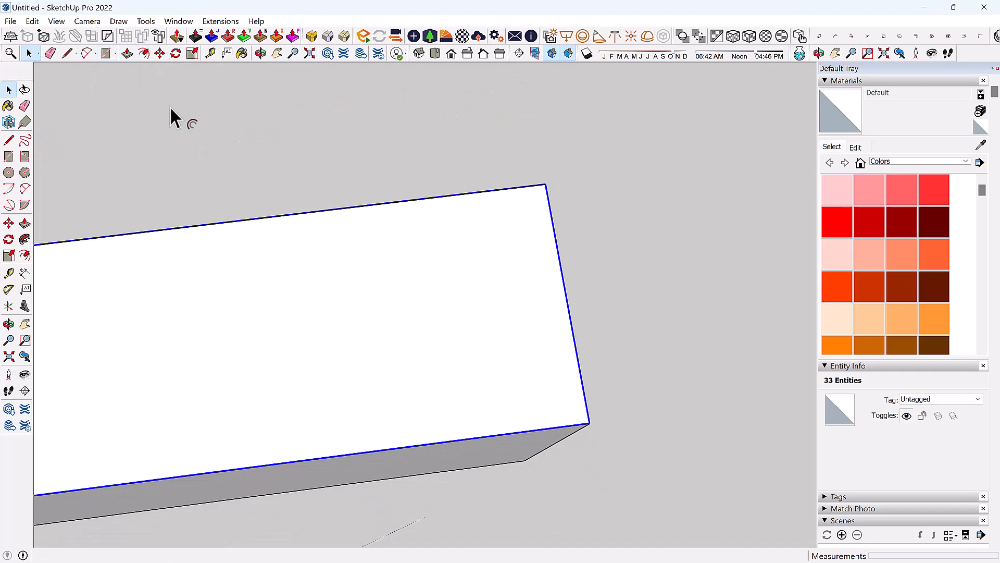
{"action": "left_click", "coordinate": [291, 265]}
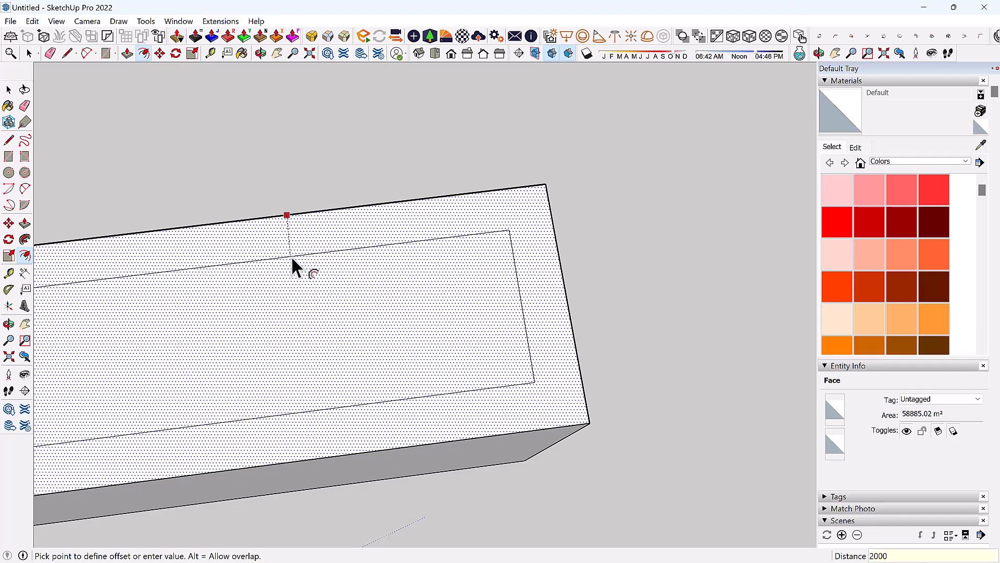
{"action": "key", "text": "Return"}
{"action": "scroll", "coordinate": [431, 169], "scroll_direction": "up", "scroll_amount": 3}
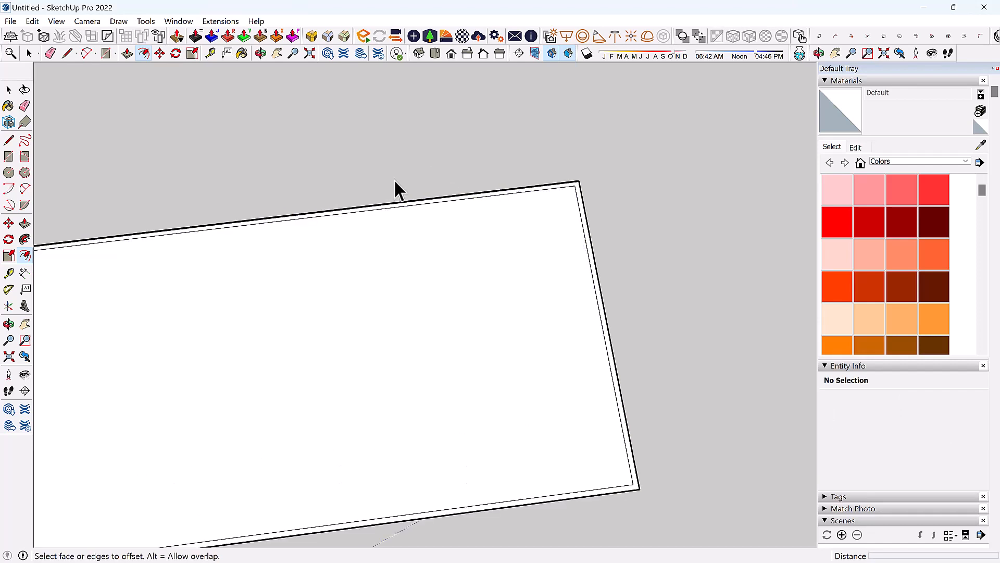
{"action": "key", "text": "space"}
{"action": "scroll", "coordinate": [573, 192], "scroll_direction": "up", "scroll_amount": 3}
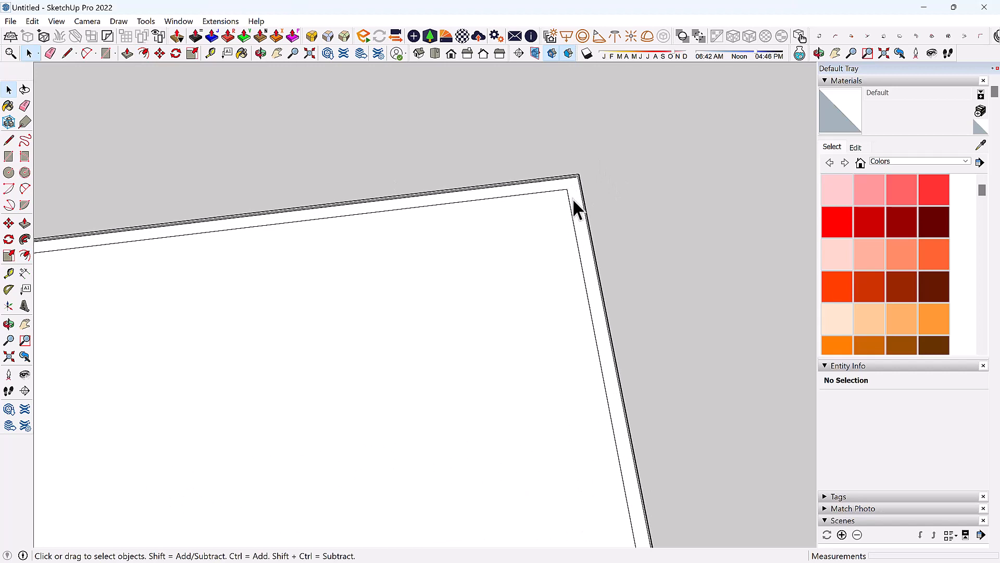
{"action": "scroll", "coordinate": [672, 210], "scroll_direction": "down", "scroll_amount": 5}
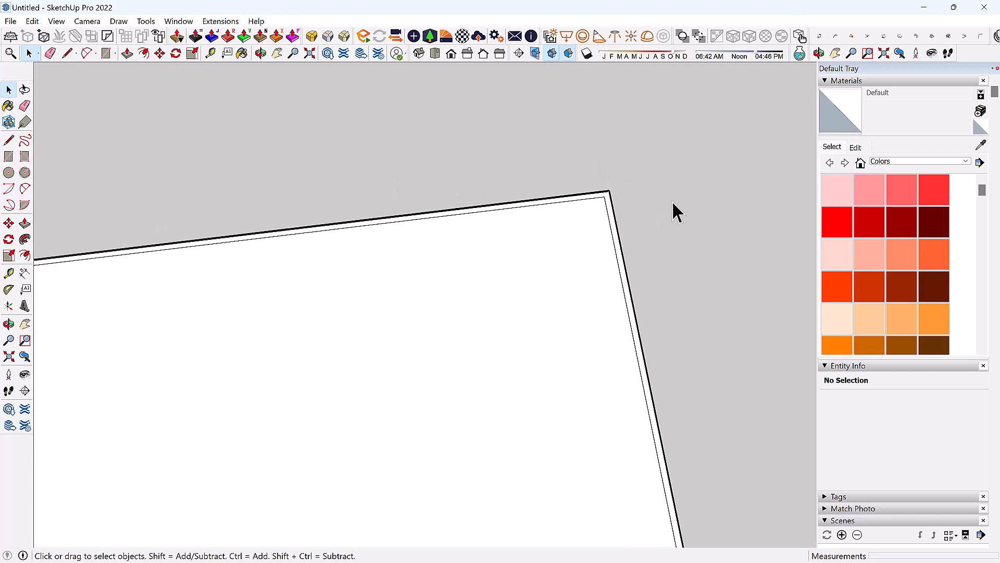
Redo the offset on the top face, placing a deeper inset outline inside the narrow one.
{"action": "left_click", "coordinate": [143, 53]}
{"action": "left_click", "coordinate": [478, 336]}
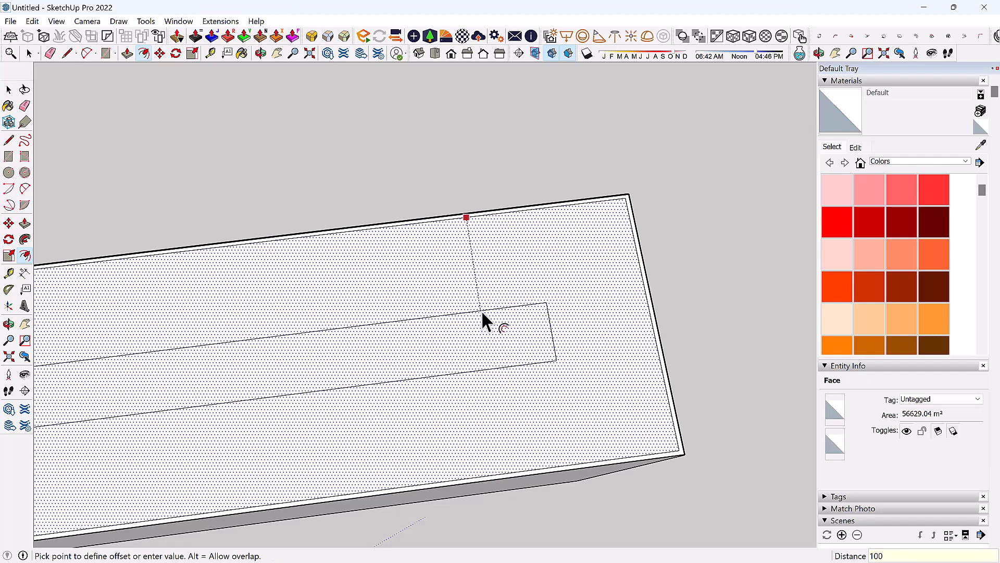
{"action": "key", "text": "Escape"}
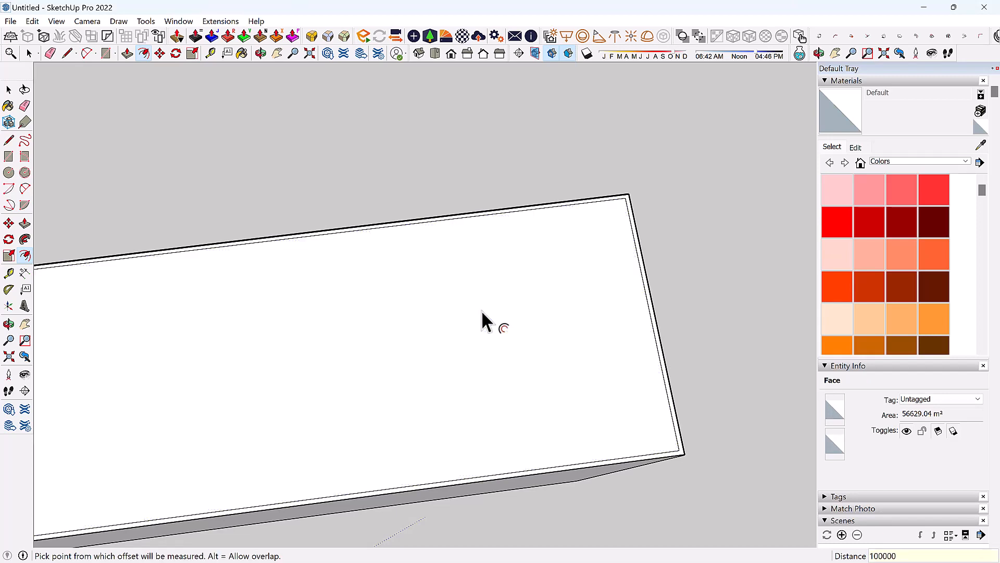
{"action": "left_click", "coordinate": [437, 317]}
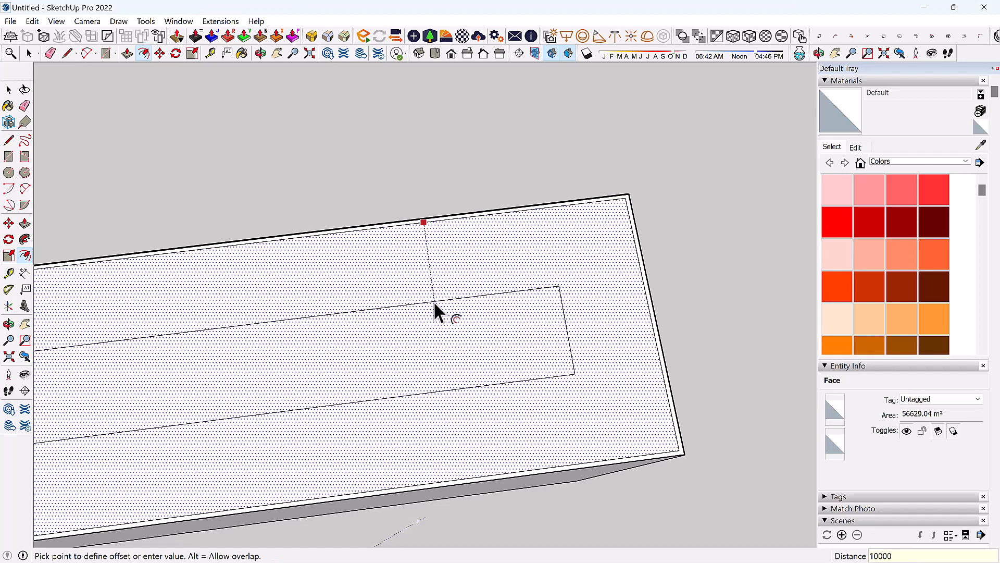
{"action": "left_click", "coordinate": [433, 301]}
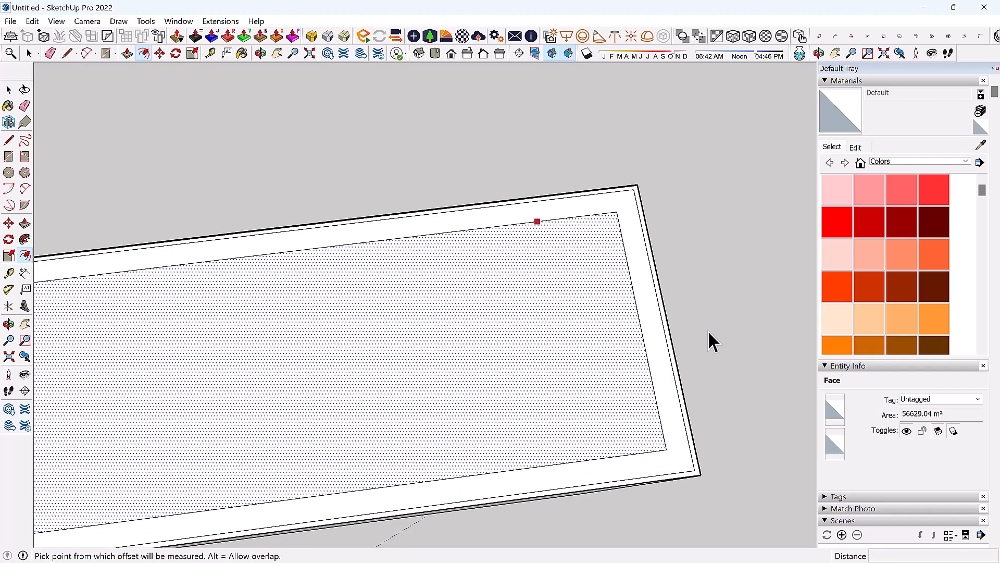
{"action": "scroll", "coordinate": [708, 329], "scroll_direction": "down", "scroll_amount": 2}
{"action": "key", "text": "space"}
{"action": "middle_click_drag", "start_coordinate": [639, 297], "coordinate": [249, 110]}
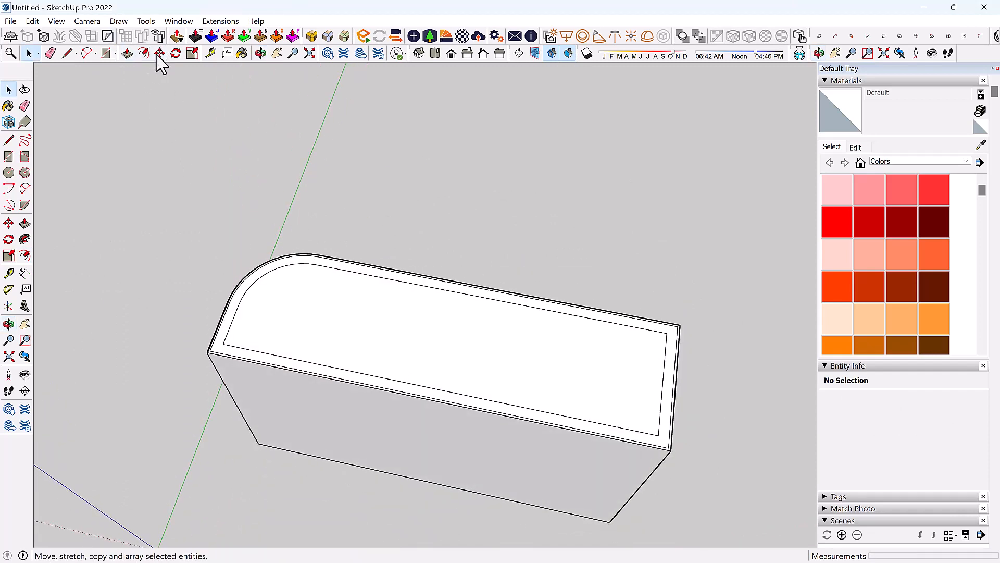
Bring the whole box into view and crossing-select all 120 of its entities.
{"action": "middle_click_drag", "start_coordinate": [128, 195], "coordinate": [183, 302]}
{"action": "scroll", "coordinate": [183, 299], "scroll_direction": "up", "scroll_amount": 1}
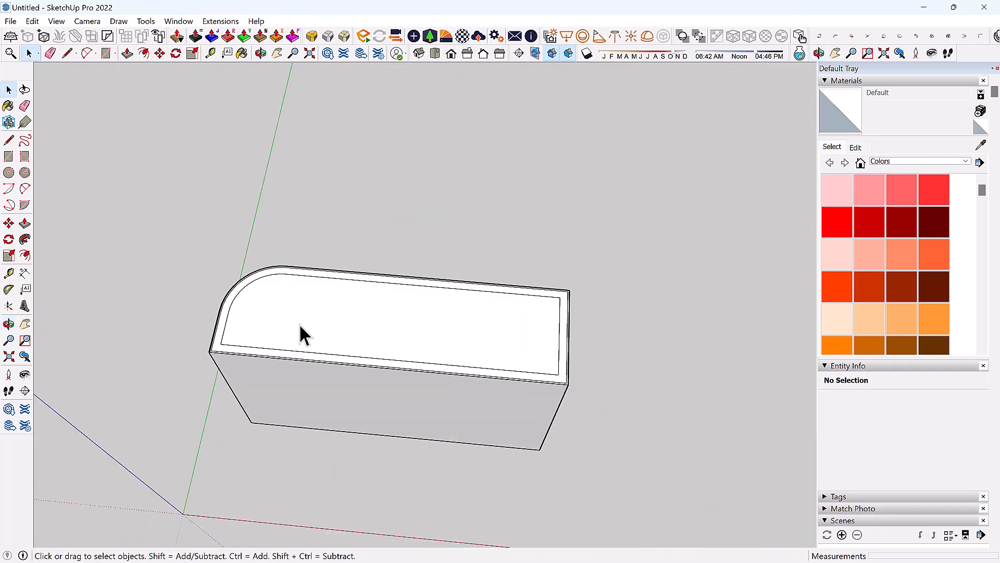
{"action": "scroll", "coordinate": [277, 316], "scroll_direction": "down", "scroll_amount": 1}
{"action": "middle_click_drag", "start_coordinate": [261, 318], "coordinate": [236, 308]}
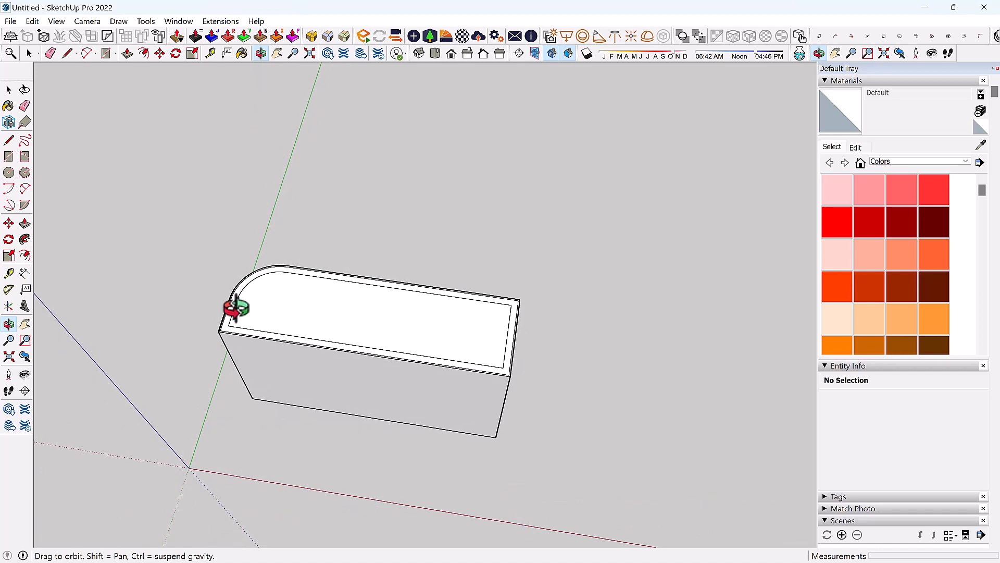
{"action": "middle_click_drag", "start_coordinate": [236, 308], "coordinate": [174, 112]}
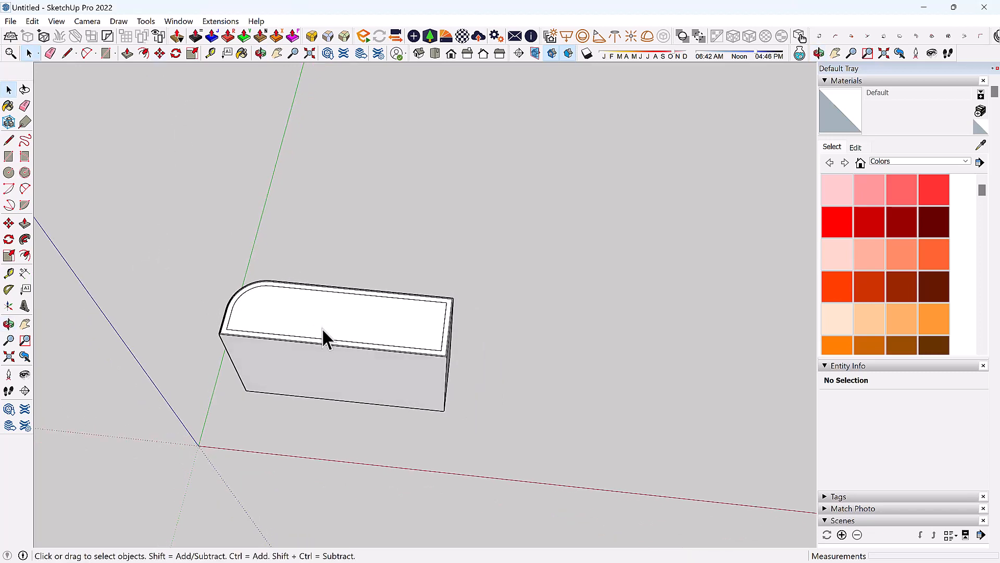
{"action": "scroll", "coordinate": [198, 302], "scroll_direction": "down", "scroll_amount": 3}
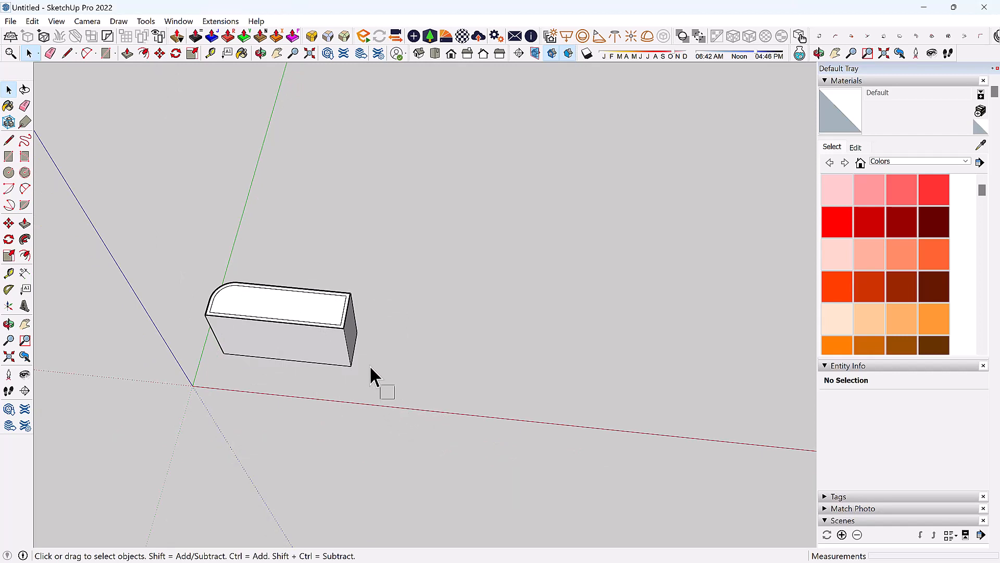
{"action": "left_click_drag", "start_coordinate": [323, 309], "coordinate": [159, 220]}
{"action": "middle_click_drag", "start_coordinate": [364, 383], "coordinate": [421, 328]}
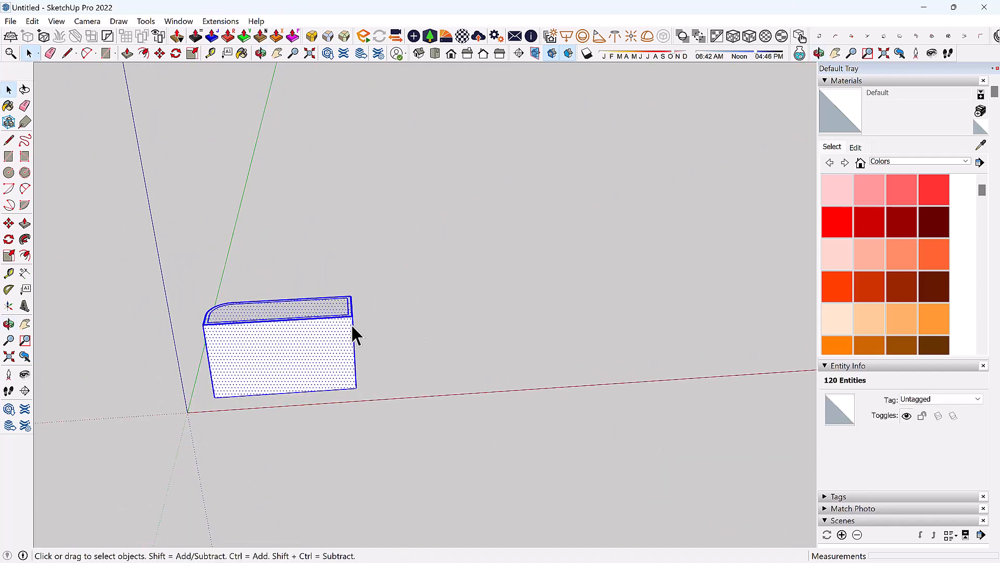
{"action": "mouse_move", "coordinate": [323, 315]}
{"action": "middle_mouse_down"}
{"action": "mouse_move", "coordinate": [313, 297]}
{"action": "mouse_move", "coordinate": [325, 309]}
{"action": "middle_mouse_up"}
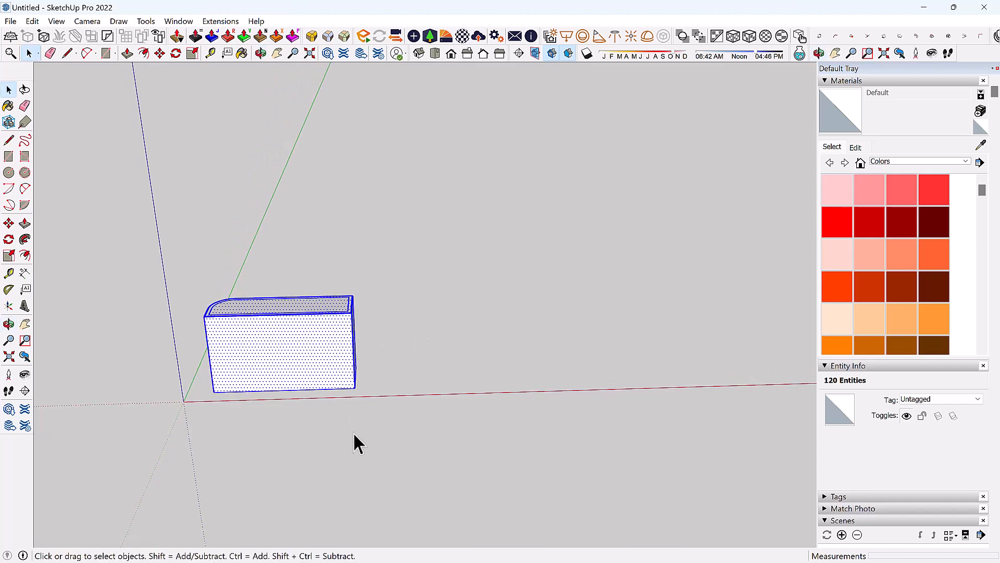
Make the selected box a group and orbit around it.
{"action": "right_click", "coordinate": [307, 332]}
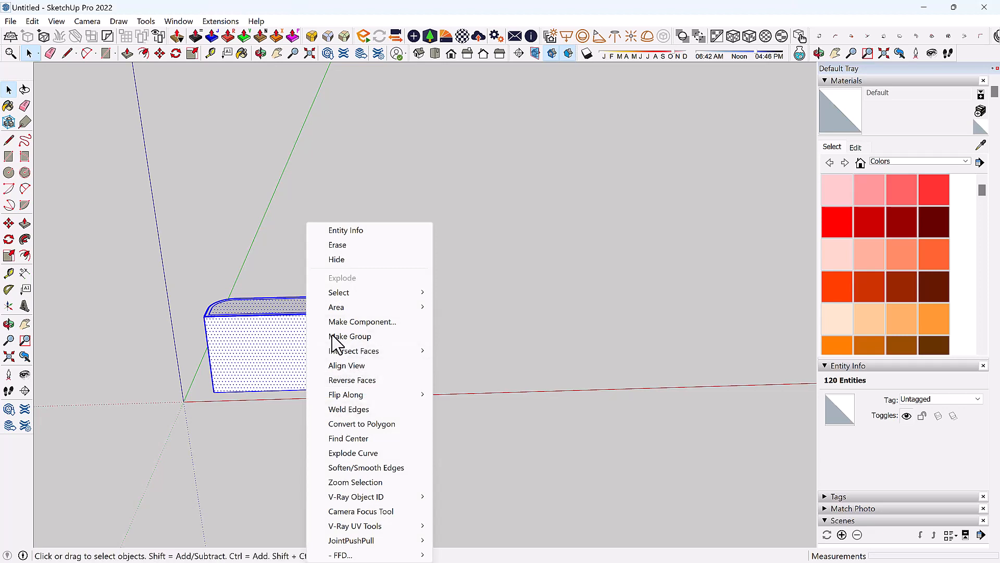
{"action": "left_click", "coordinate": [334, 337]}
{"action": "key", "text": "o"}
{"action": "left_click_drag", "start_coordinate": [374, 329], "coordinate": [281, 380]}
{"action": "key", "text": "space"}
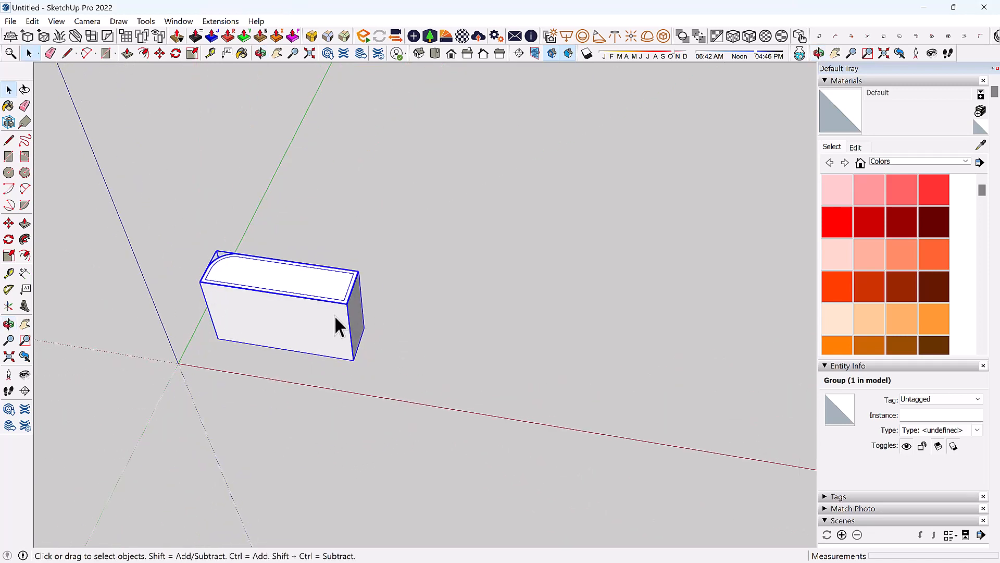
Zoom out and orbit to face the box's long front side.
{"action": "scroll", "coordinate": [339, 328], "scroll_direction": "up", "scroll_amount": 1}
{"action": "scroll", "coordinate": [330, 313], "scroll_direction": "up", "scroll_amount": 1}
{"action": "scroll", "coordinate": [193, 240], "scroll_direction": "up", "scroll_amount": 1}
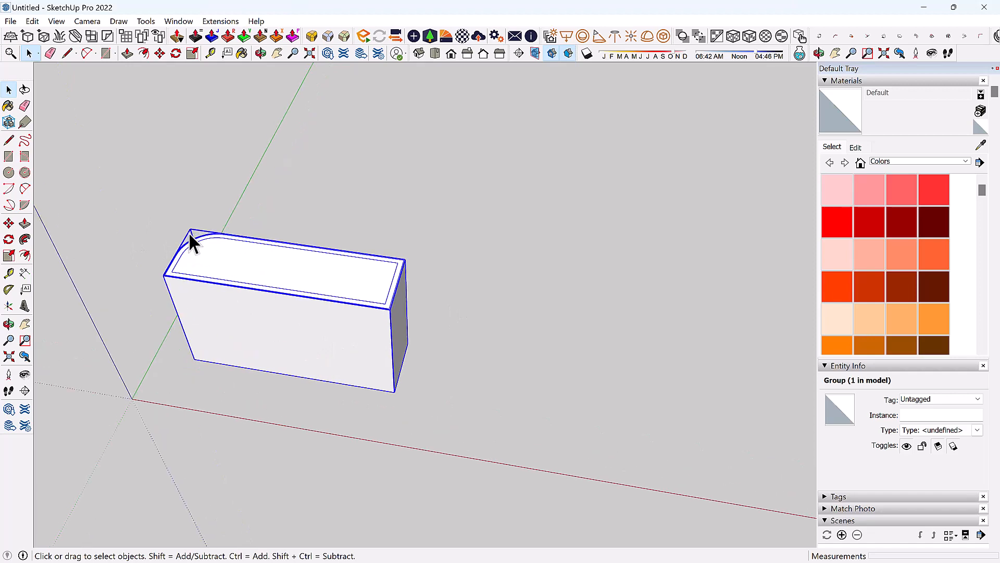
{"action": "scroll", "coordinate": [195, 239], "scroll_direction": "up", "scroll_amount": 1}
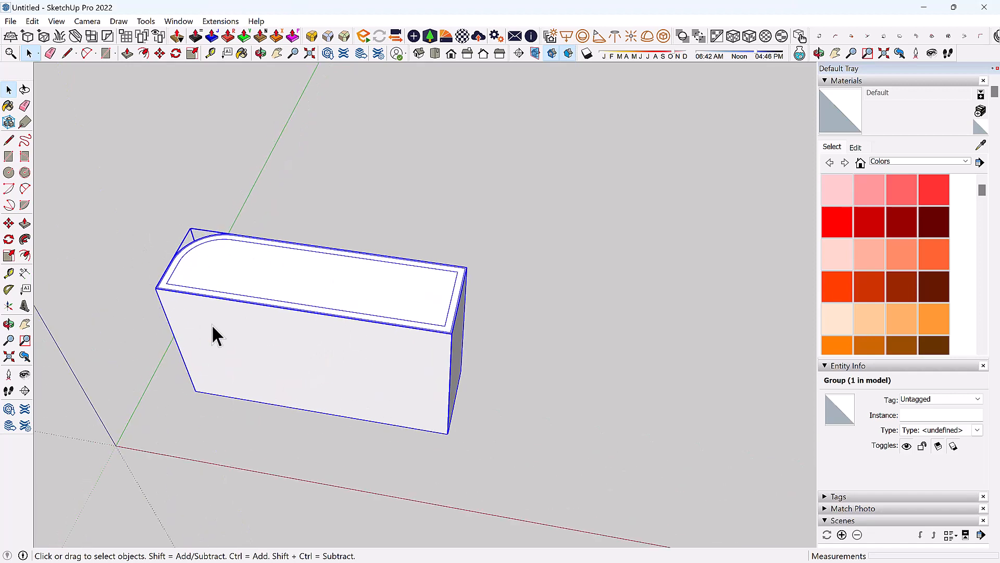
{"action": "middle_click_drag", "start_coordinate": [292, 313], "coordinate": [307, 359]}
{"action": "scroll", "coordinate": [310, 357], "scroll_direction": "down", "scroll_amount": 1}
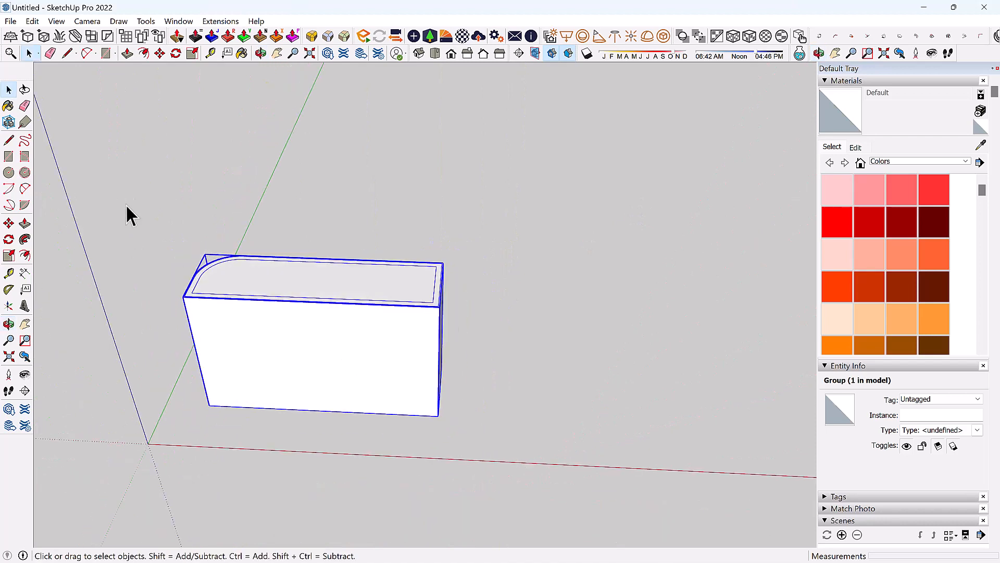
Select the box's geometry, pull its front face outward, then close the group.
{"action": "left_click", "coordinate": [127, 54]}
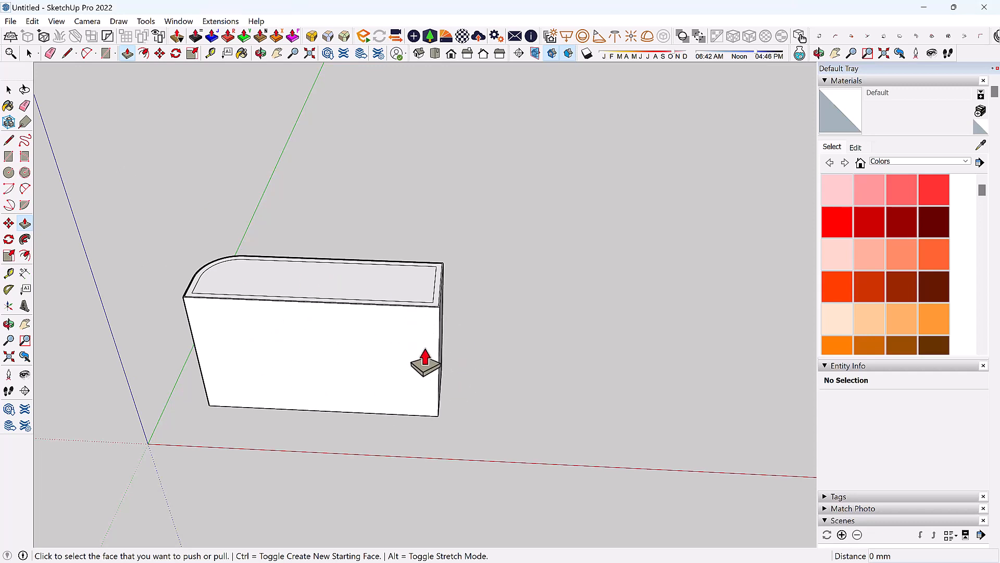
{"action": "key", "text": "space"}
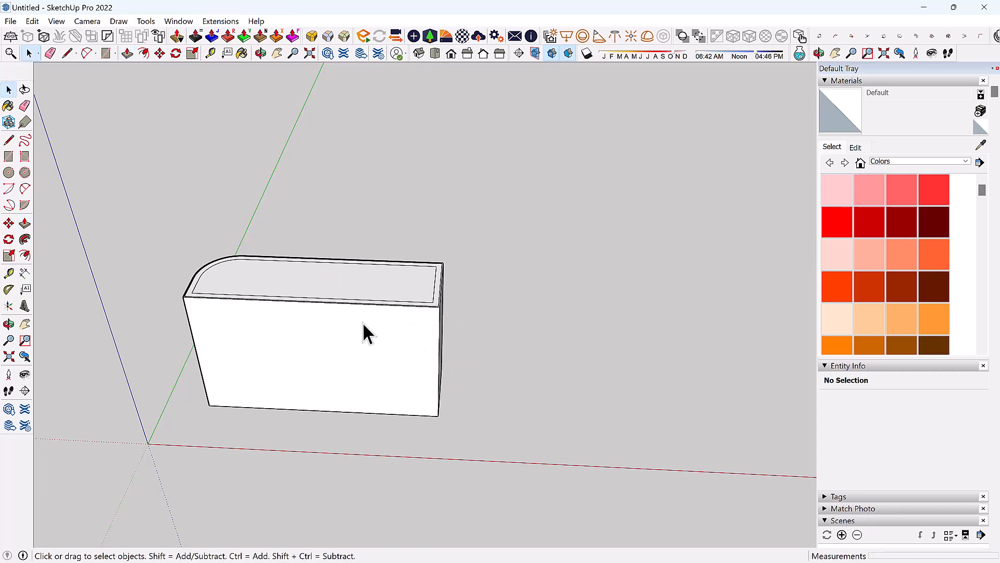
{"action": "triple_click", "coordinate": [345, 332]}
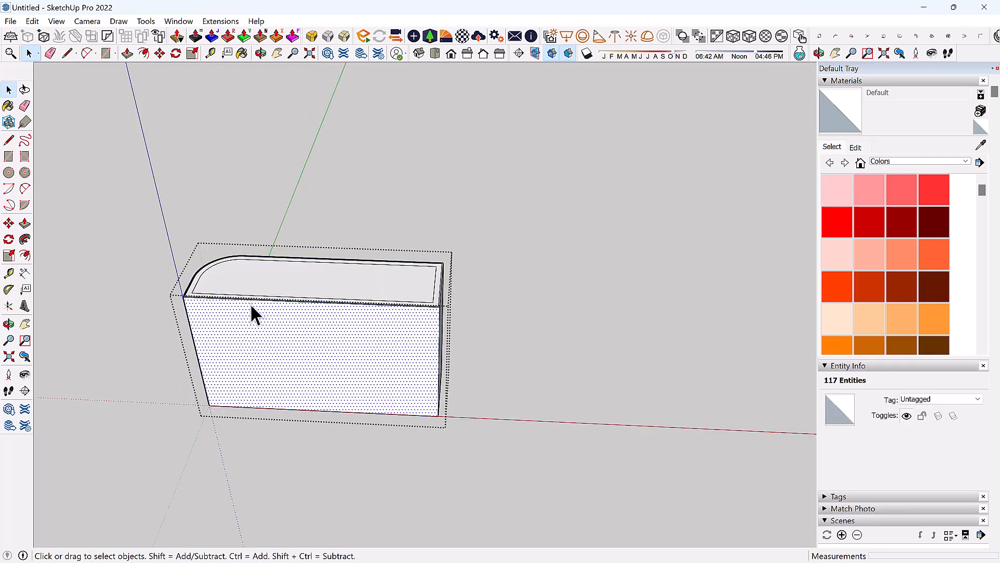
{"action": "left_click", "coordinate": [296, 289]}
{"action": "left_click", "coordinate": [292, 341]}
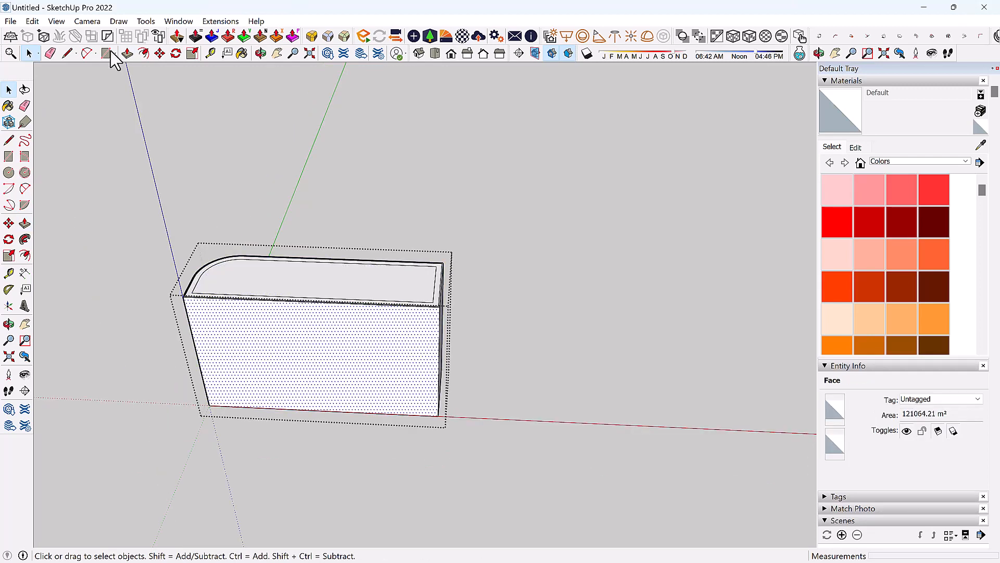
{"action": "left_click", "coordinate": [128, 53]}
{"action": "left_click", "coordinate": [247, 336]}
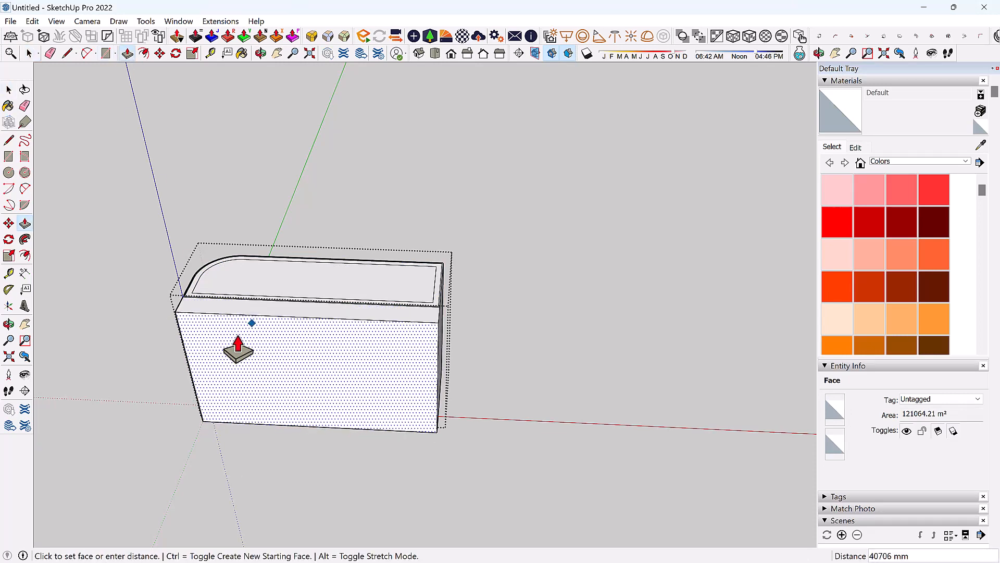
{"action": "left_click", "coordinate": [238, 345]}
{"action": "key", "text": "space"}
{"action": "scroll", "coordinate": [366, 413], "scroll_direction": "down", "scroll_amount": 2}
{"action": "left_click", "coordinate": [552, 424]}
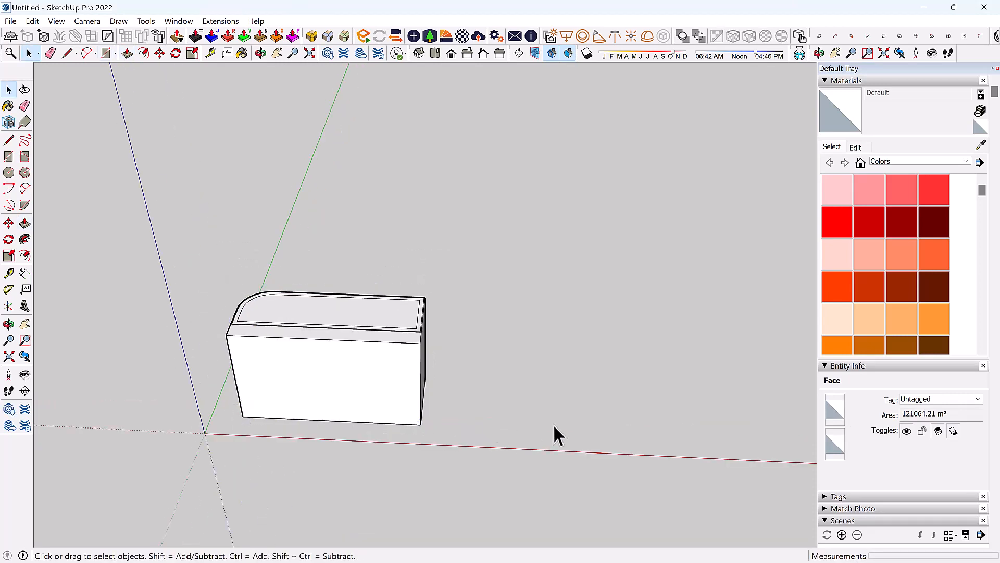
Reopen the box group, select all its geometry and start pulling the front face.
{"action": "left_click", "coordinate": [328, 319]}
{"action": "left_click", "coordinate": [127, 53]}
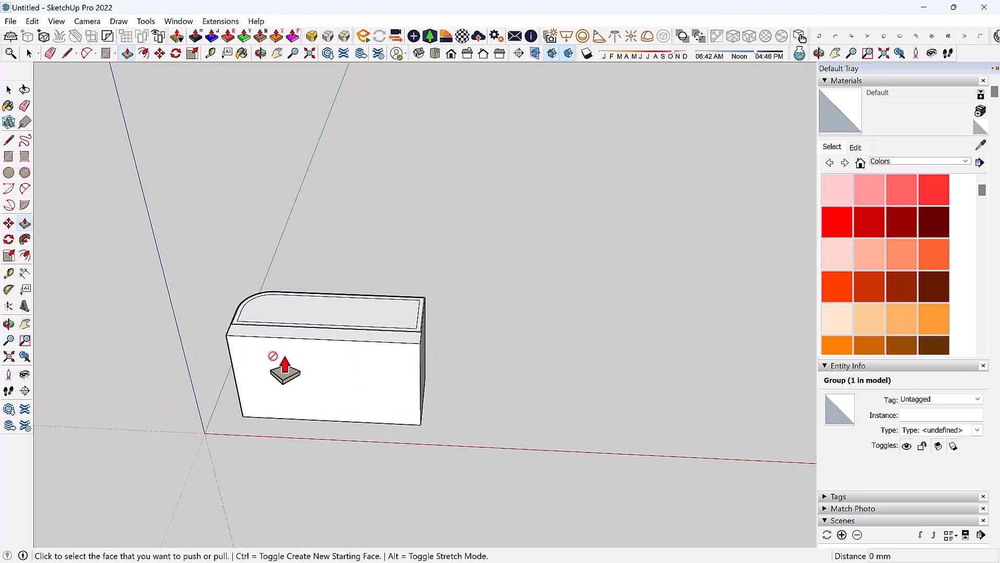
{"action": "key", "text": "space"}
{"action": "double_click", "coordinate": [340, 361]}
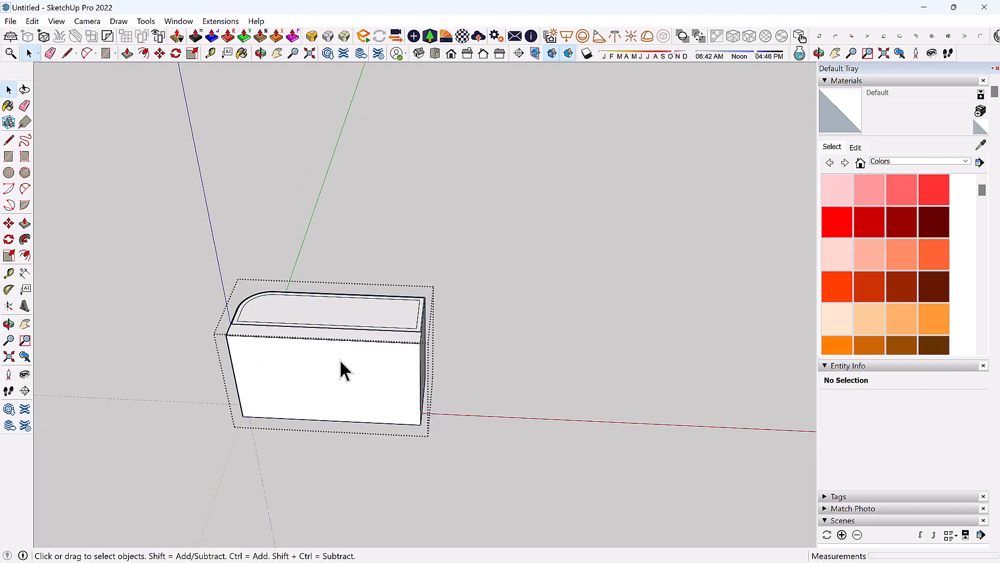
{"action": "triple_click", "coordinate": [340, 361]}
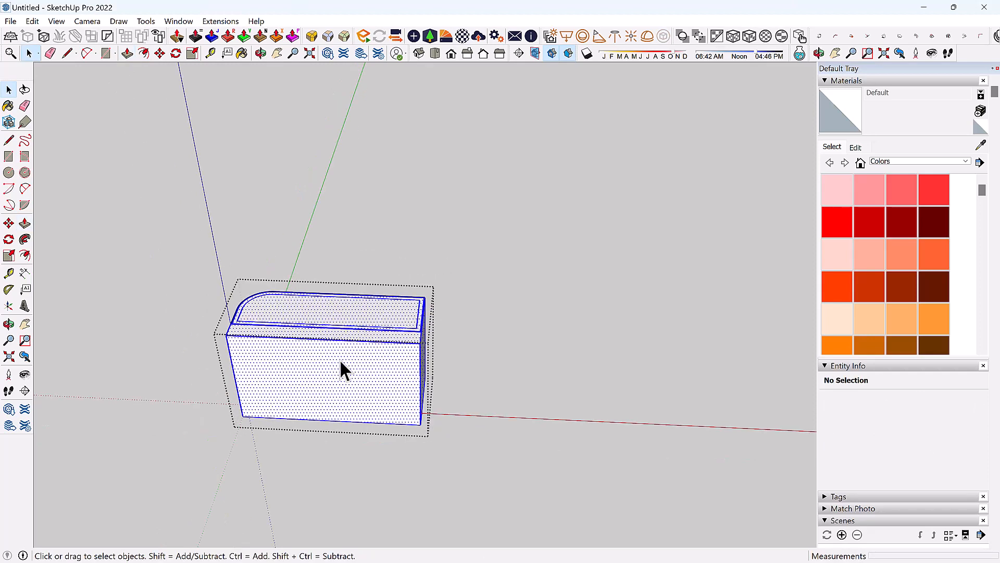
{"action": "left_click", "coordinate": [127, 53]}
{"action": "left_click", "coordinate": [327, 405]}
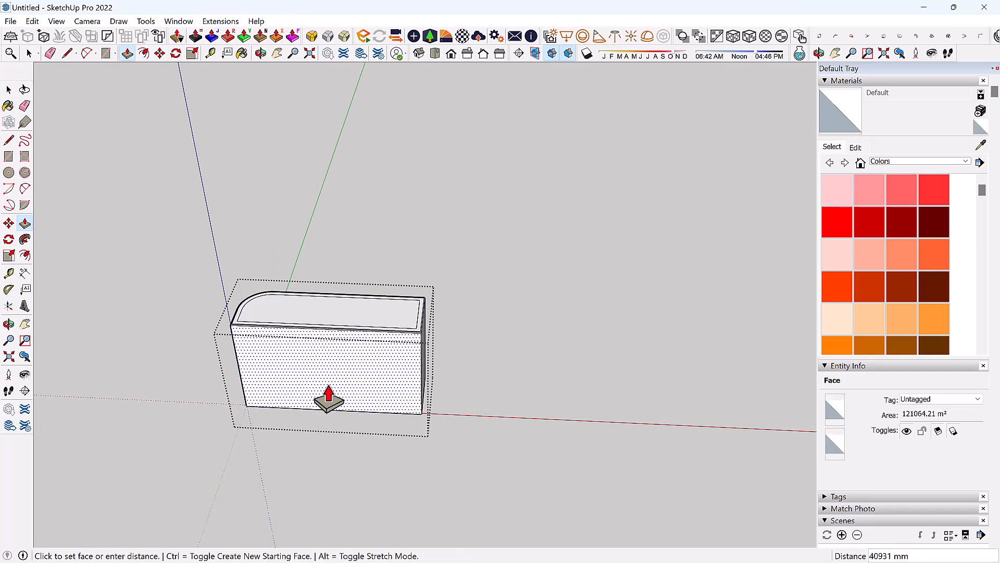
Commit the front-face pull and orbit to see the box's top and front.
{"action": "left_click", "coordinate": [323, 401]}
{"action": "middle_click_drag", "start_coordinate": [203, 308], "coordinate": [289, 346]}
{"action": "key", "text": "space"}
{"action": "middle_click_drag", "start_coordinate": [549, 319], "coordinate": [120, 81]}
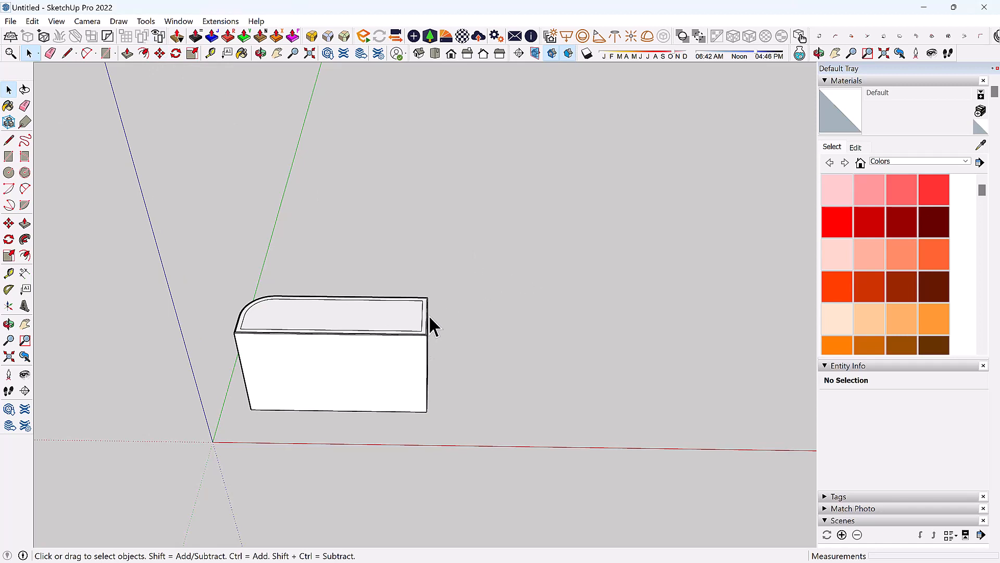
Reselect the whole box group.
{"action": "key", "text": "m"}
{"action": "scroll", "coordinate": [405, 264], "scroll_direction": "down", "scroll_amount": 3}
{"action": "key", "text": "space"}
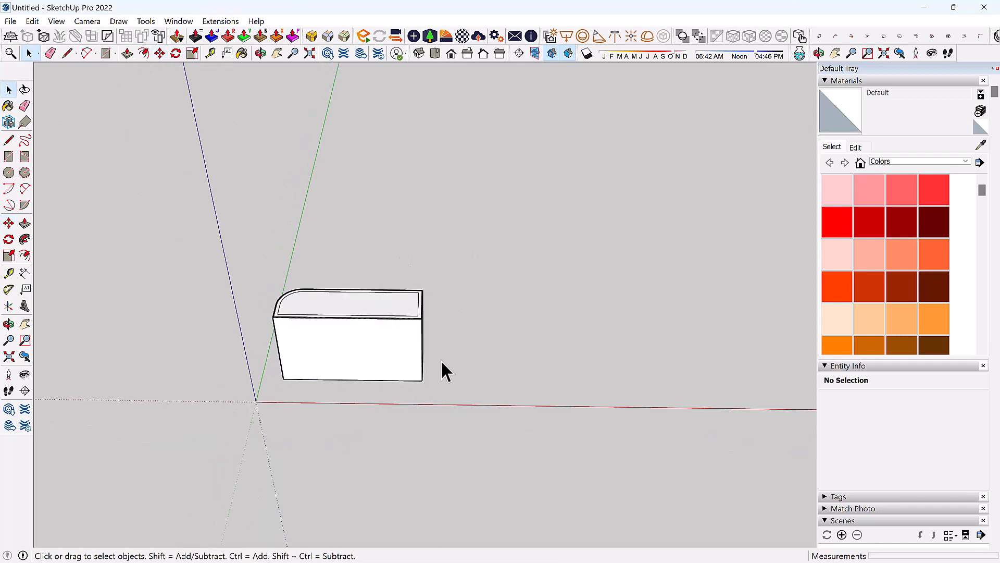
{"action": "left_click_drag", "start_coordinate": [284, 296], "coordinate": [249, 266]}
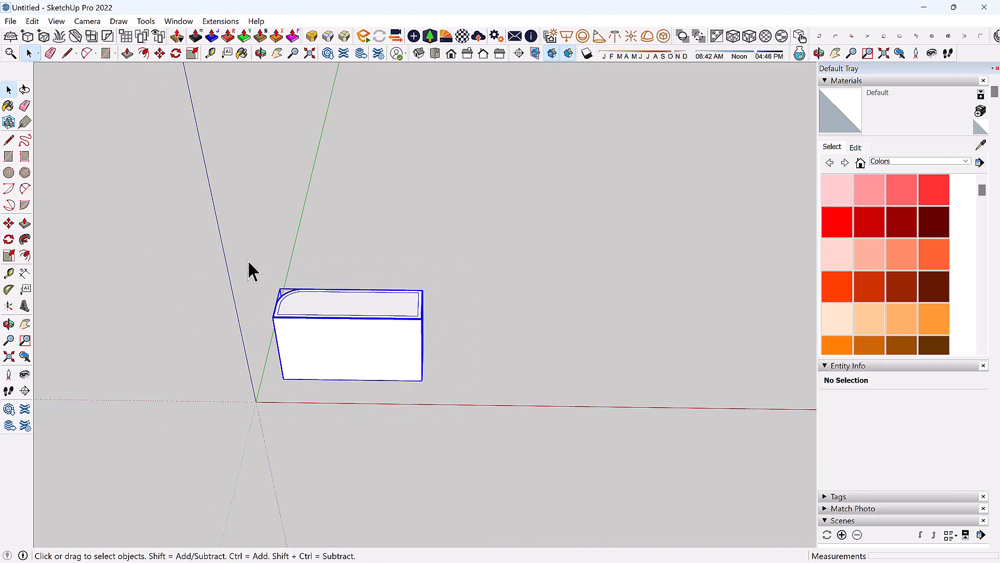
{"action": "left_click", "coordinate": [525, 364]}
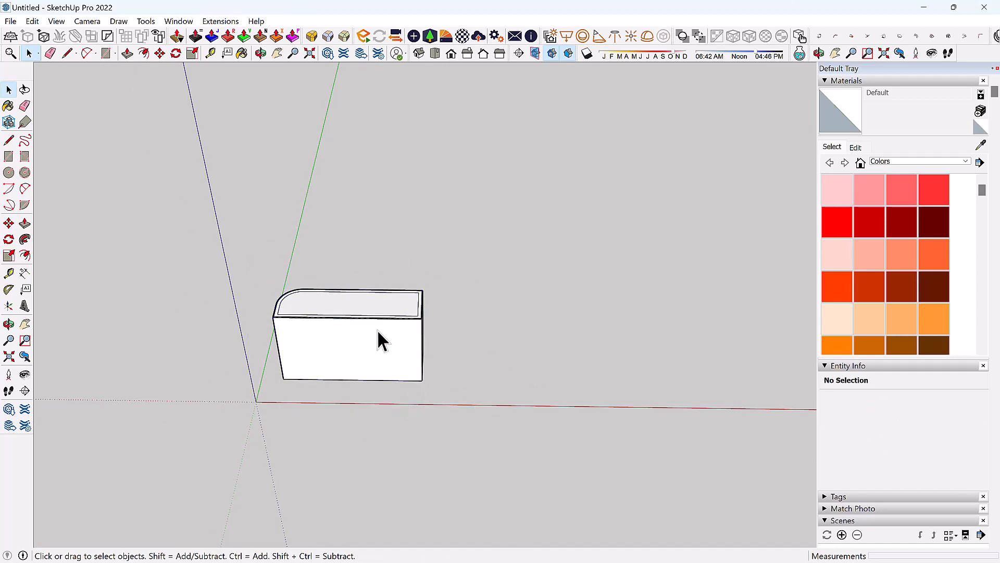
{"action": "left_click", "coordinate": [376, 329]}
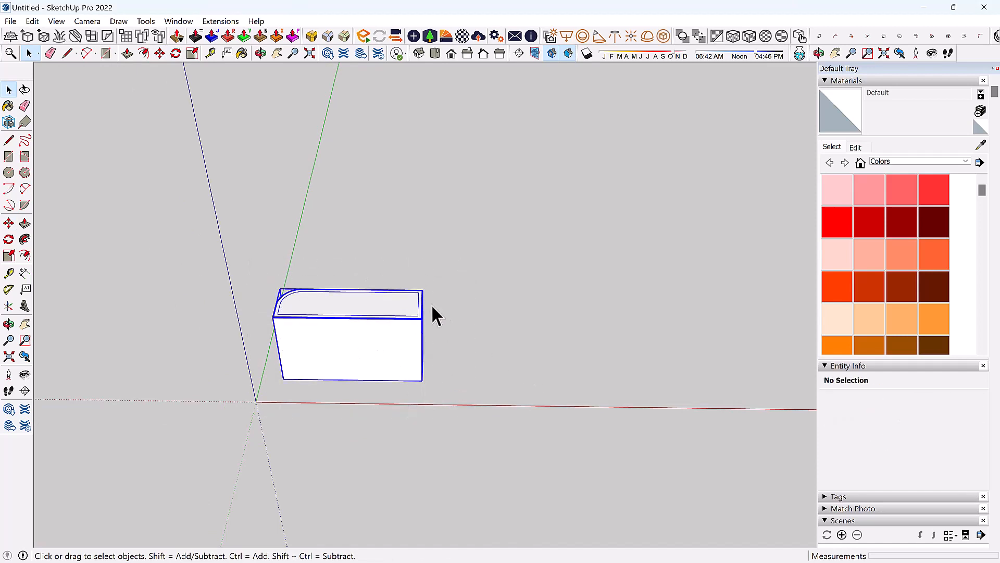
{"action": "left_click", "coordinate": [160, 53]}
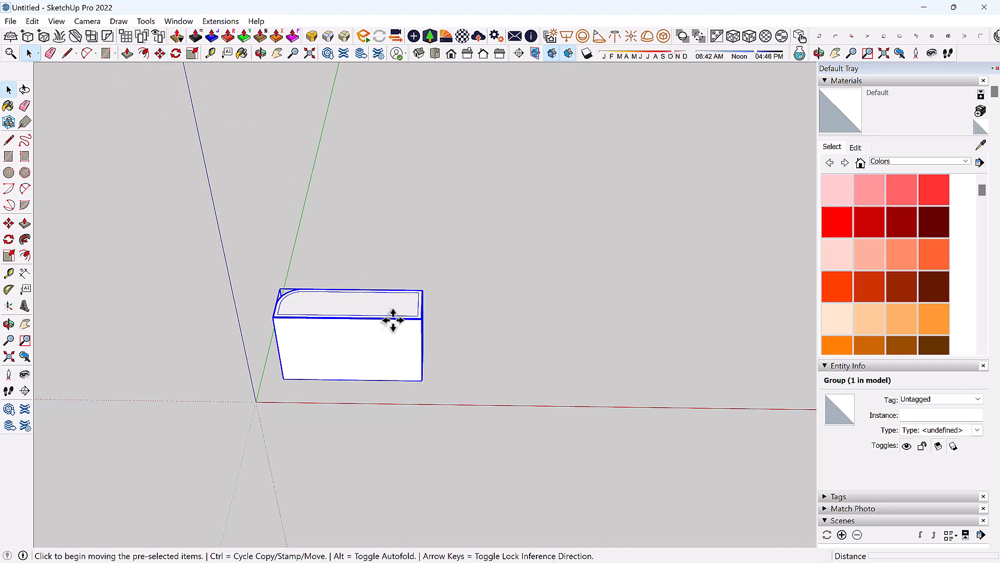
{"action": "left_click", "coordinate": [414, 375]}
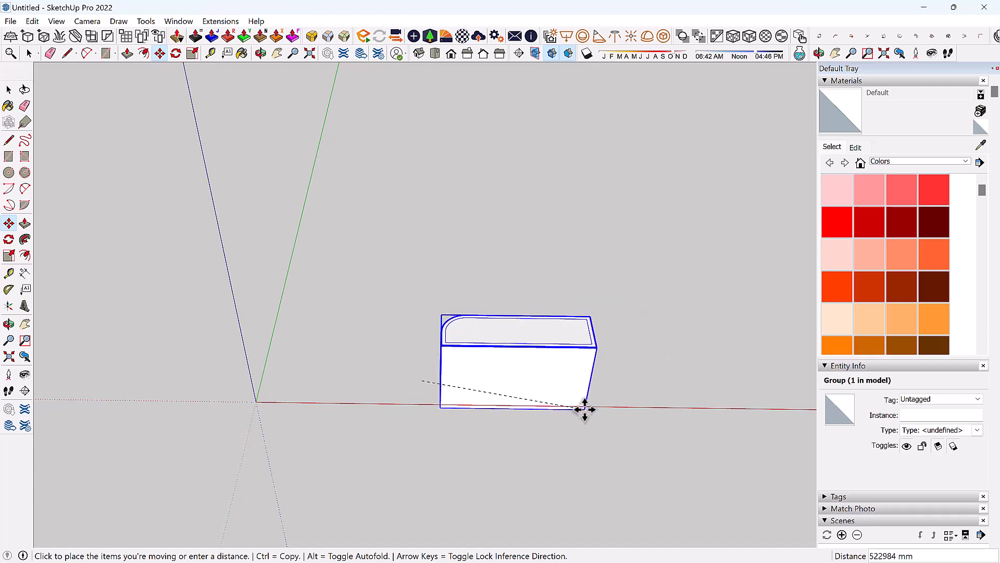
{"action": "key", "text": "space"}
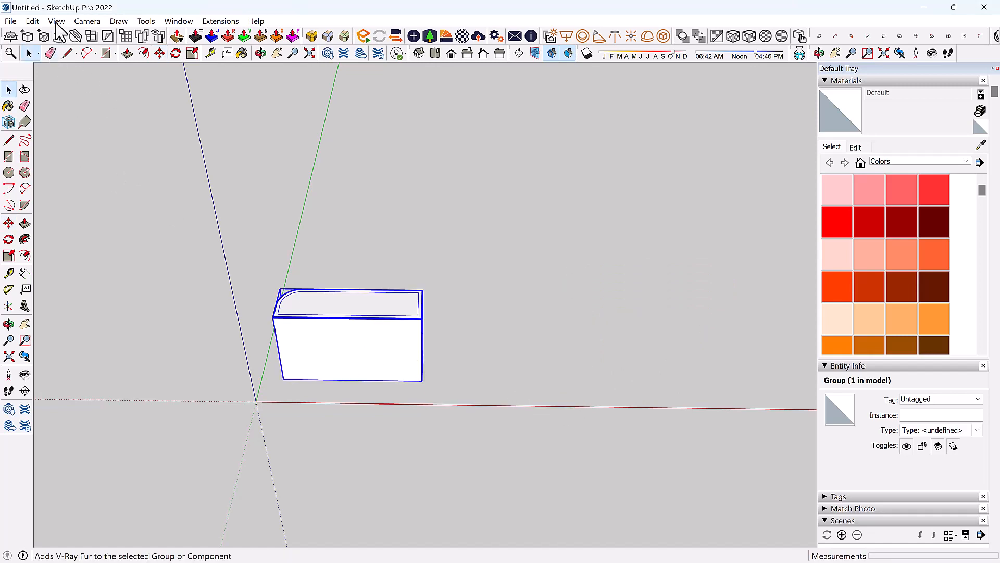
Copy the box group via the Edit menu and paste it right of the original.
{"action": "left_click", "coordinate": [35, 22]}
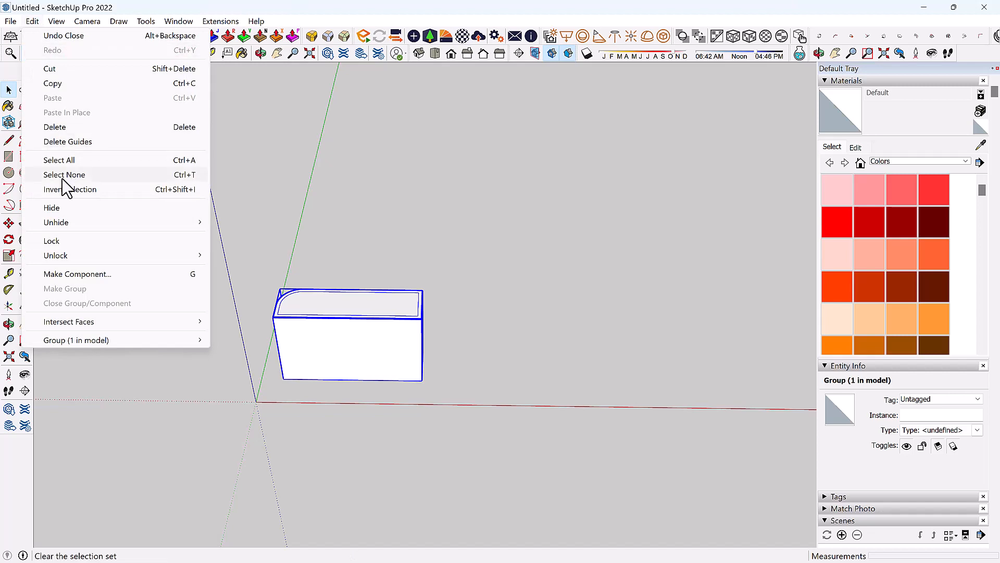
{"action": "left_click", "coordinate": [49, 85]}
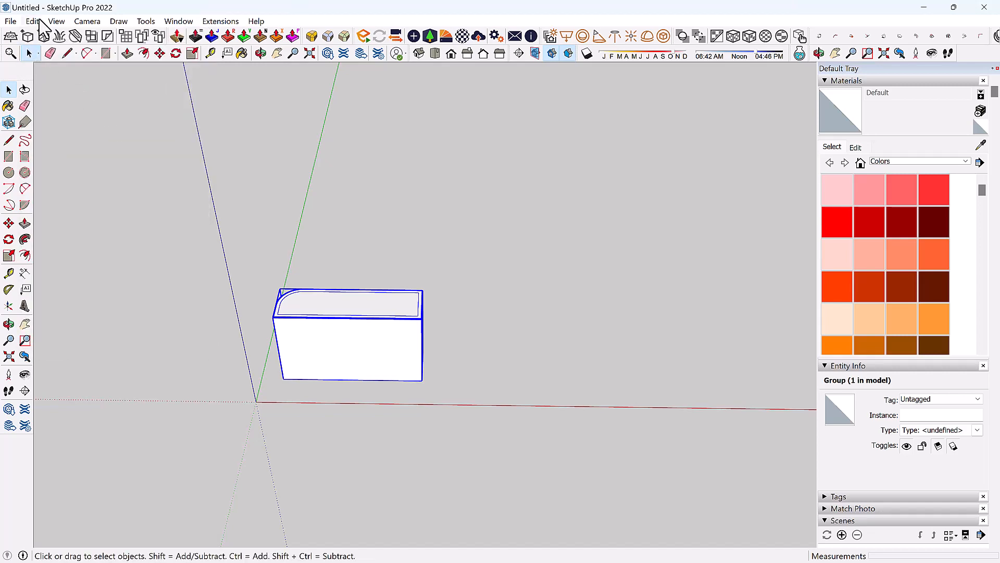
{"action": "left_click", "coordinate": [34, 22]}
{"action": "left_click", "coordinate": [53, 97]}
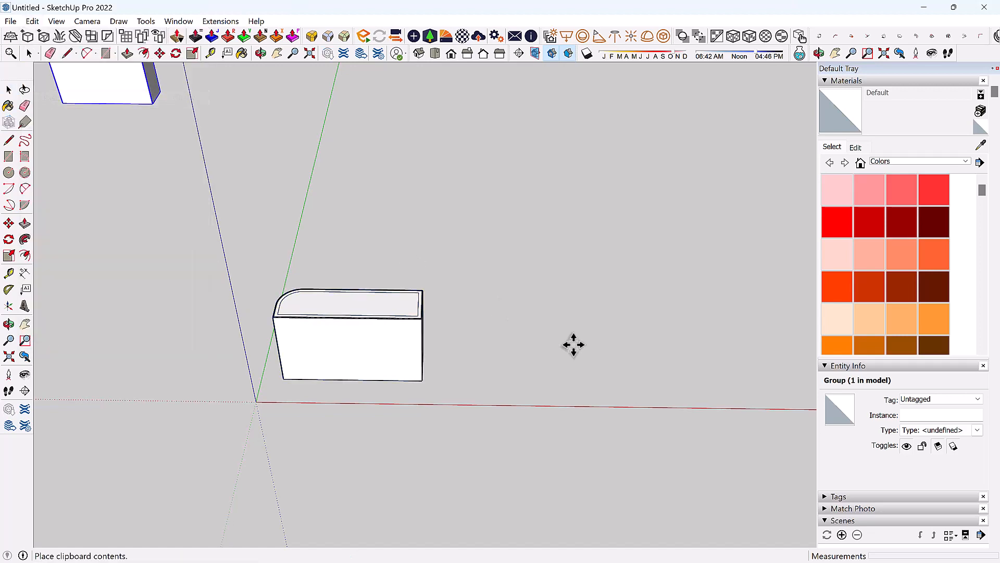
{"action": "left_click", "coordinate": [504, 374]}
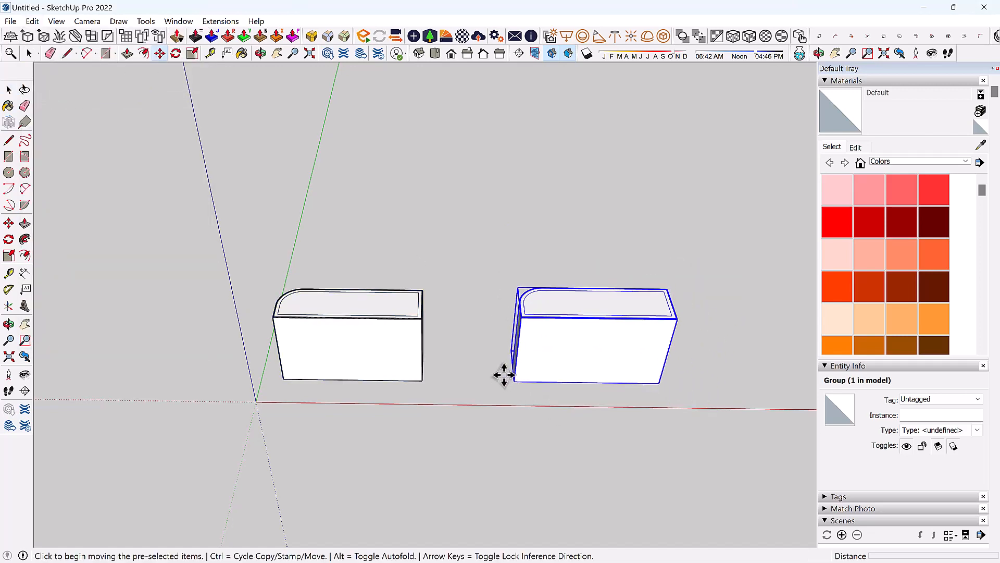
{"action": "scroll", "coordinate": [469, 362], "scroll_direction": "up", "scroll_amount": 2}
Ctrl-copy the left box with Move to place a third block along the red axis.
{"action": "middle_click_drag", "start_coordinate": [403, 336], "coordinate": [295, 336]}
{"action": "scroll", "coordinate": [292, 338], "scroll_direction": "down", "scroll_amount": 1}
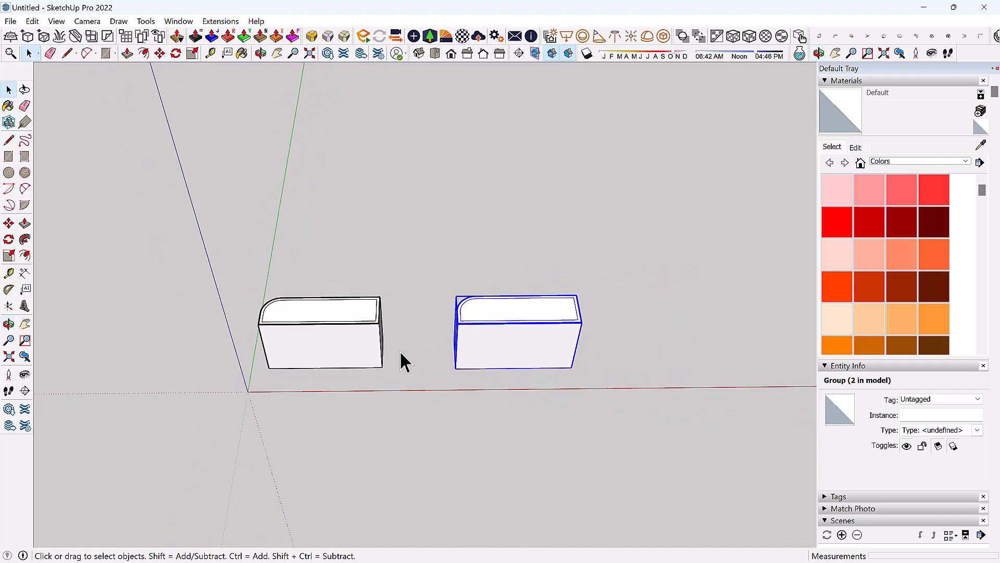
{"action": "left_click", "coordinate": [353, 339]}
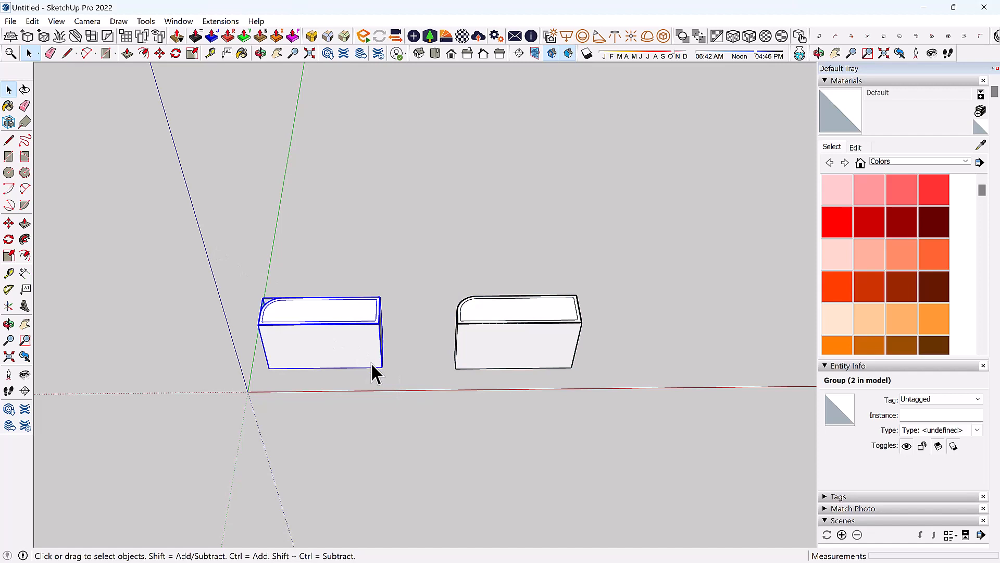
{"action": "key", "text": "m"}
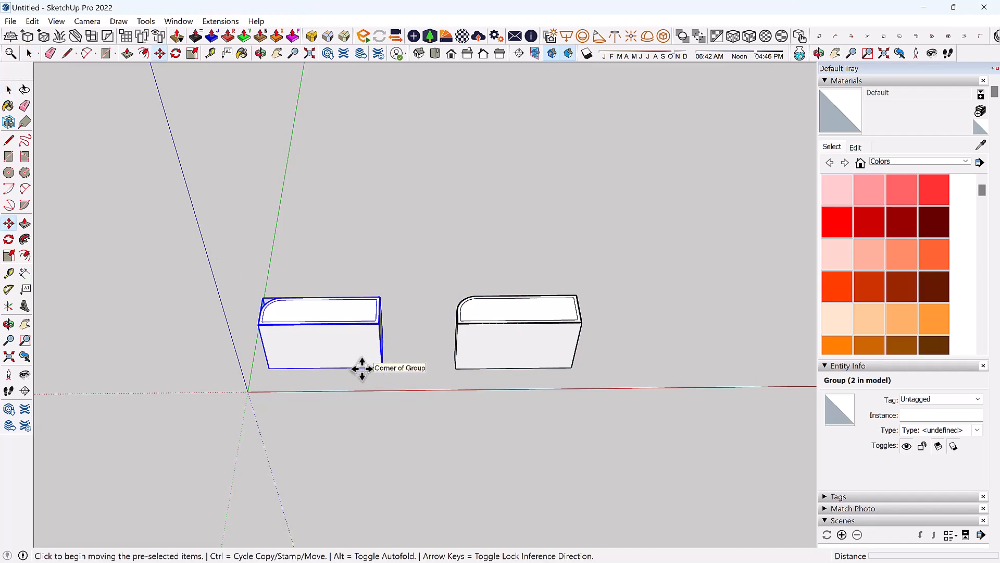
{"action": "scroll", "coordinate": [372, 363], "scroll_direction": "up", "scroll_amount": 3}
{"action": "scroll", "coordinate": [376, 399], "scroll_direction": "up", "scroll_amount": 3}
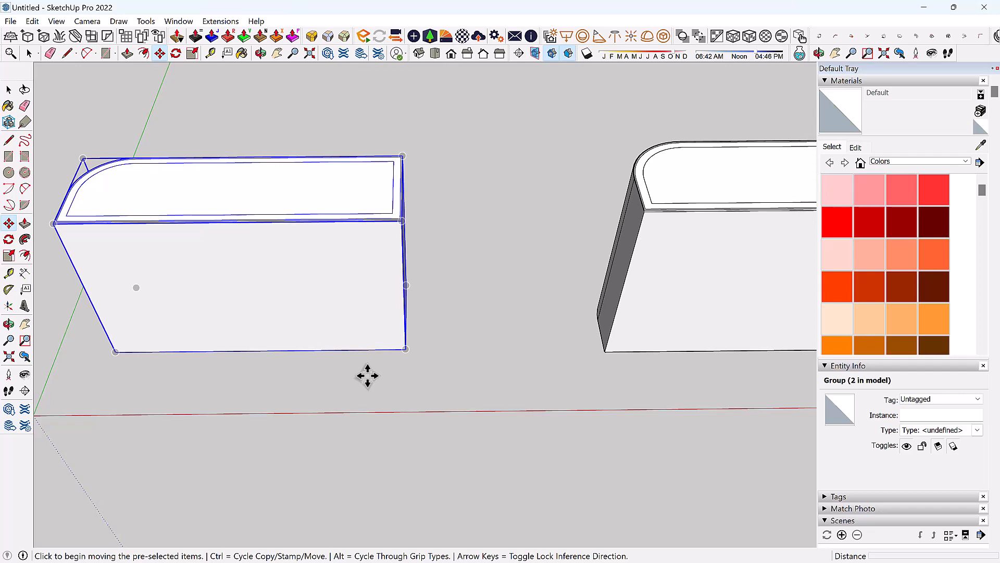
{"action": "key", "text": "ctrl"}
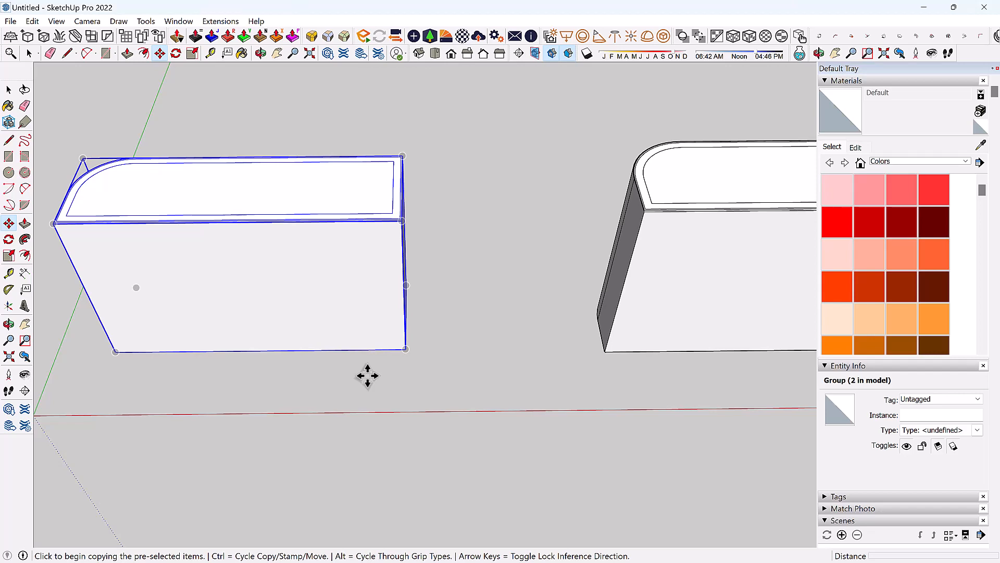
{"action": "scroll", "coordinate": [324, 335], "scroll_direction": "down", "scroll_amount": 5}
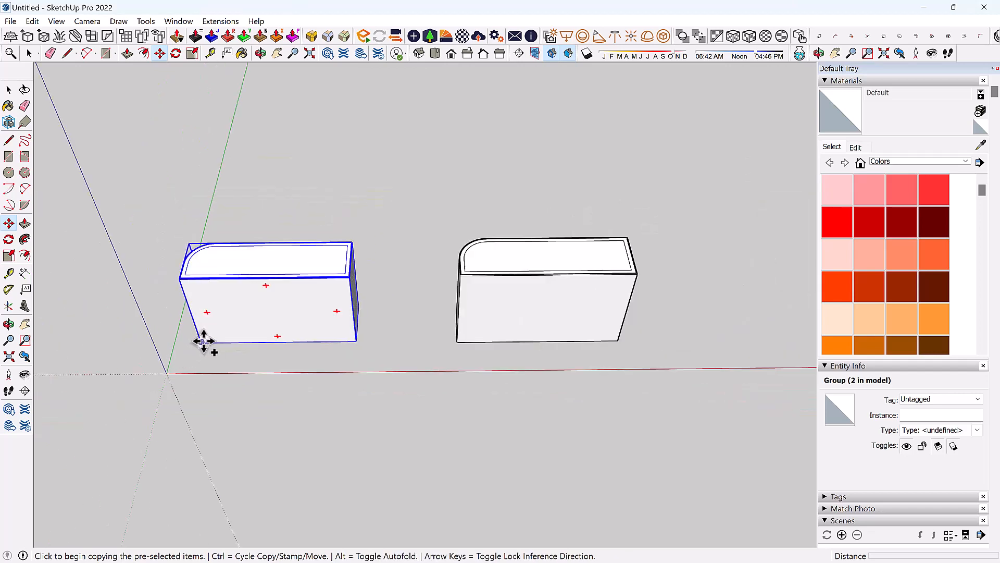
{"action": "left_click", "coordinate": [201, 342]}
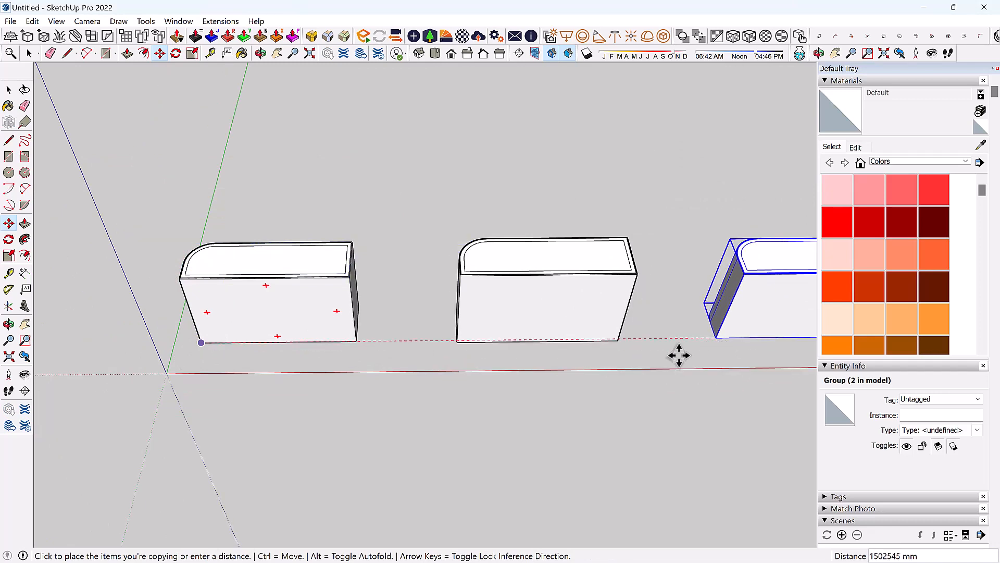
{"action": "left_click", "coordinate": [678, 356]}
{"action": "scroll", "coordinate": [592, 328], "scroll_direction": "down", "scroll_amount": 4}
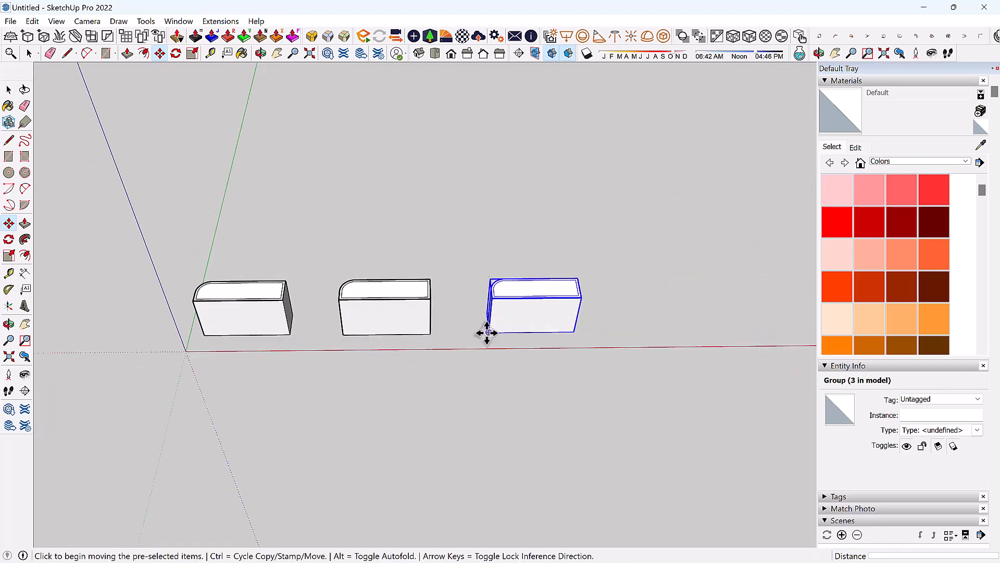
Copy two more blocks along the red axis to complete the row of five.
{"action": "left_click", "coordinate": [487, 333]}
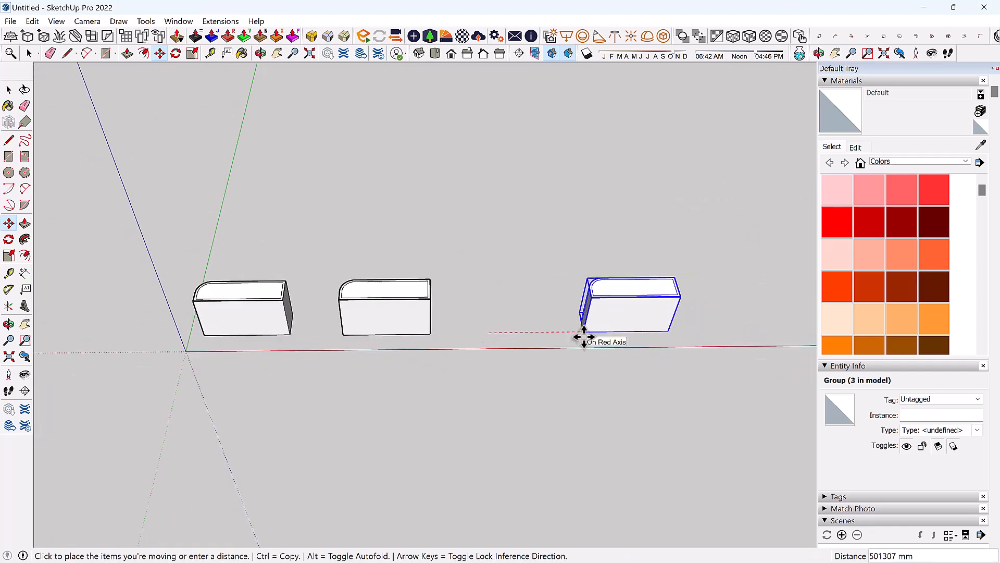
{"action": "key", "text": "ctrl"}
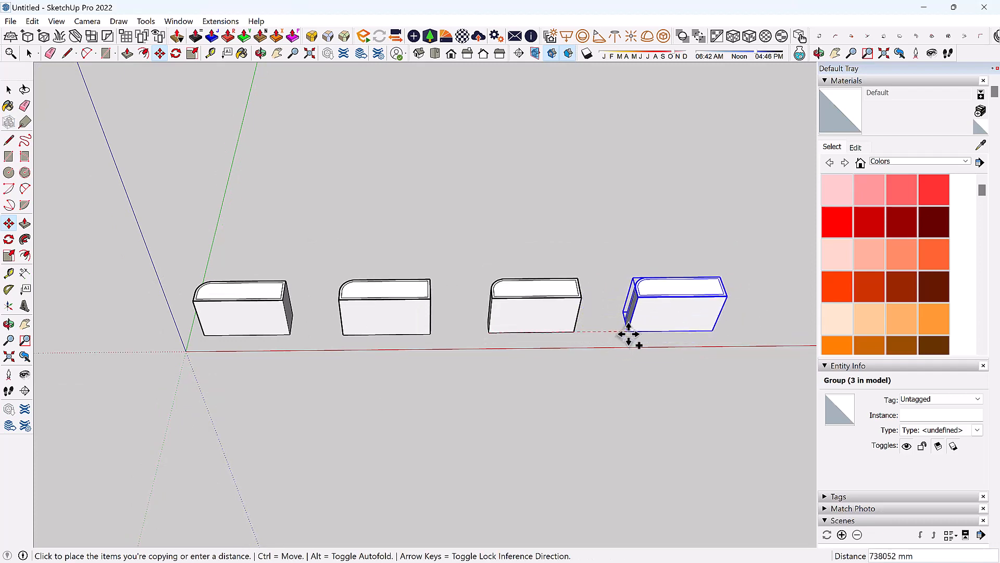
{"action": "left_click", "coordinate": [629, 335]}
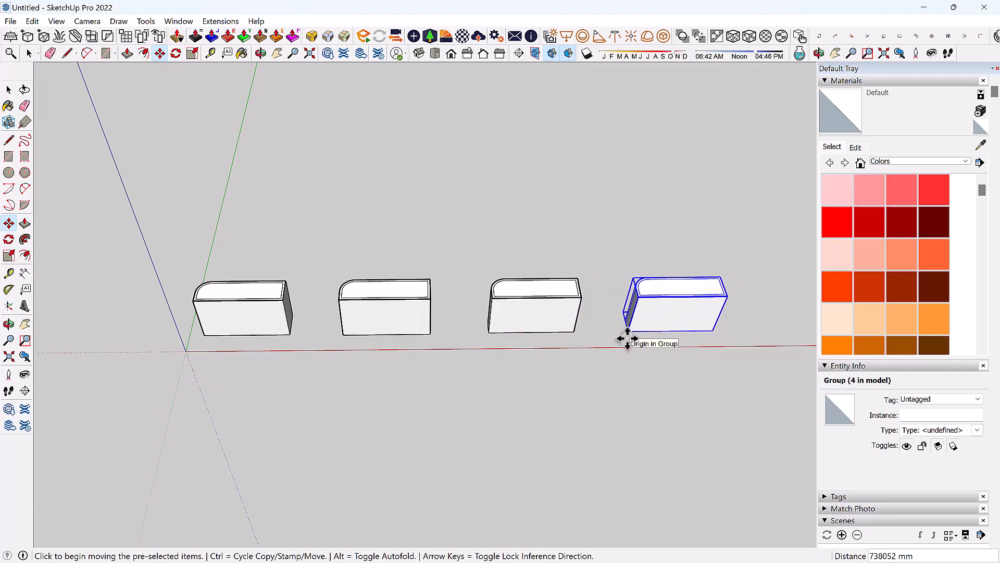
{"action": "scroll", "coordinate": [391, 358], "scroll_direction": "down", "scroll_amount": 2}
{"action": "scroll", "coordinate": [392, 359], "scroll_direction": "down", "scroll_amount": 1}
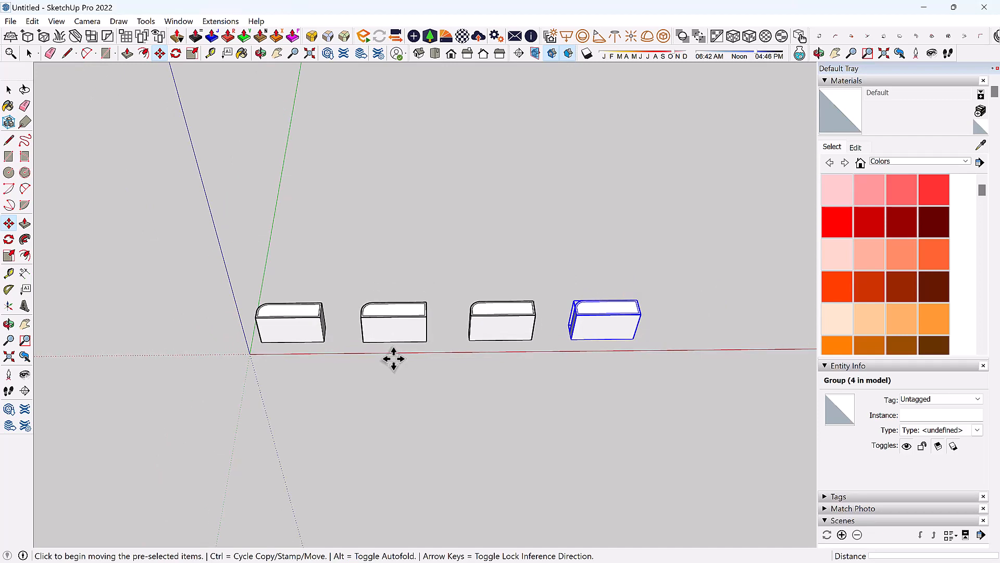
{"action": "key", "text": "ctrl"}
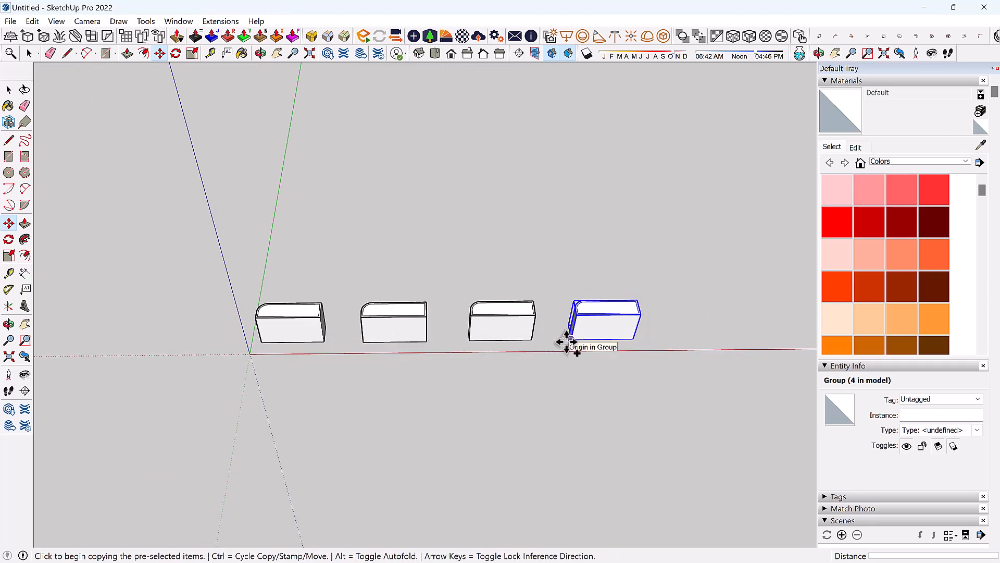
{"action": "left_click", "coordinate": [570, 339]}
{"action": "left_click", "coordinate": [679, 338]}
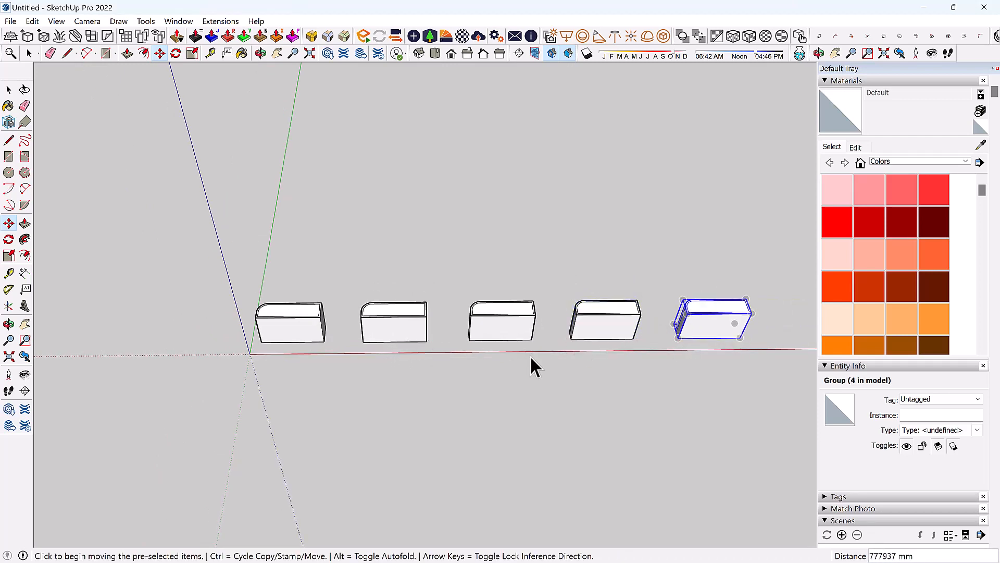
{"action": "key", "text": "space"}
{"action": "middle_click_drag", "start_coordinate": [212, 295], "coordinate": [5, 89]}
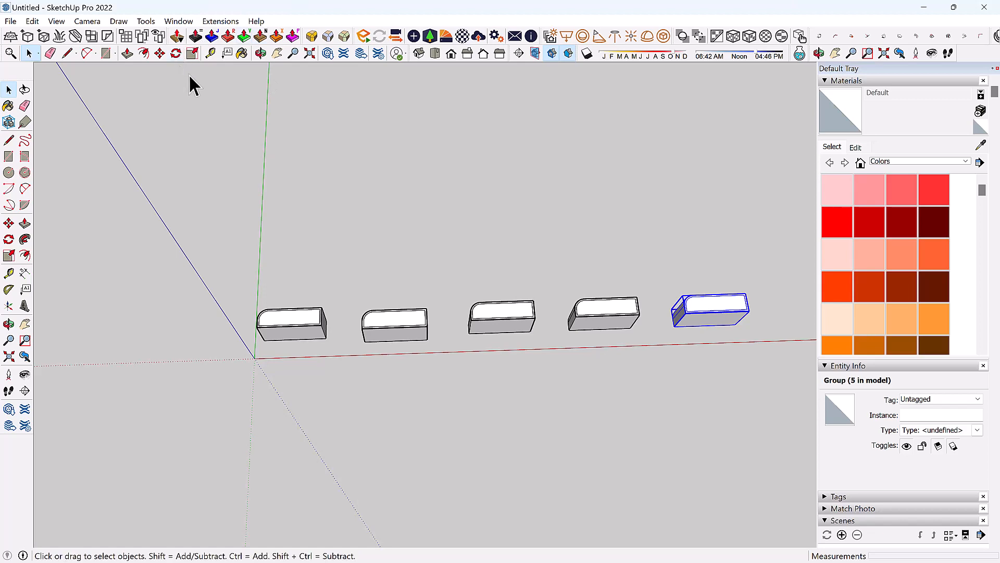
{"action": "middle_click_drag", "start_coordinate": [323, 276], "coordinate": [158, 61]}
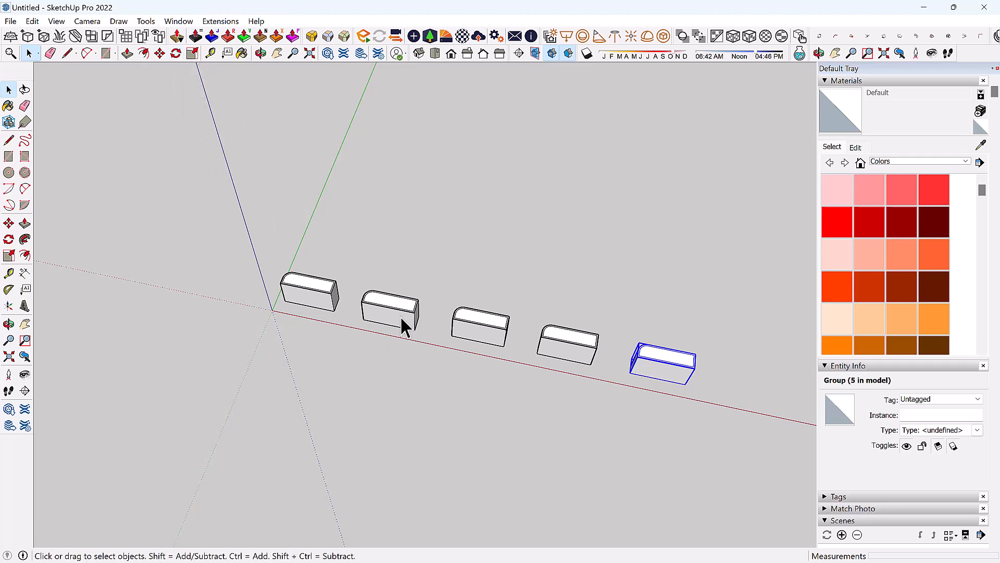
{"action": "key", "text": "o"}
{"action": "key", "text": "space"}
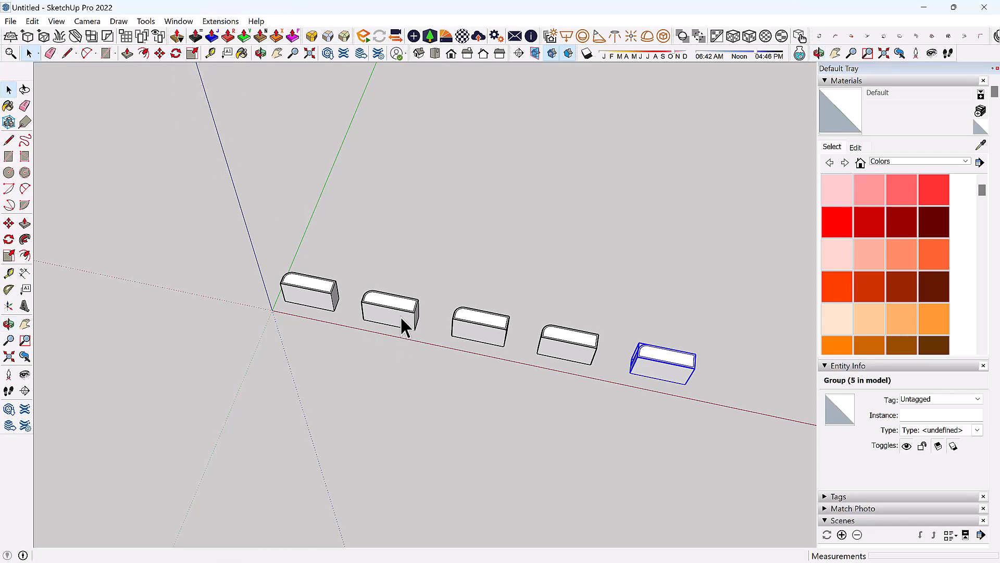
{"action": "key", "text": "r"}
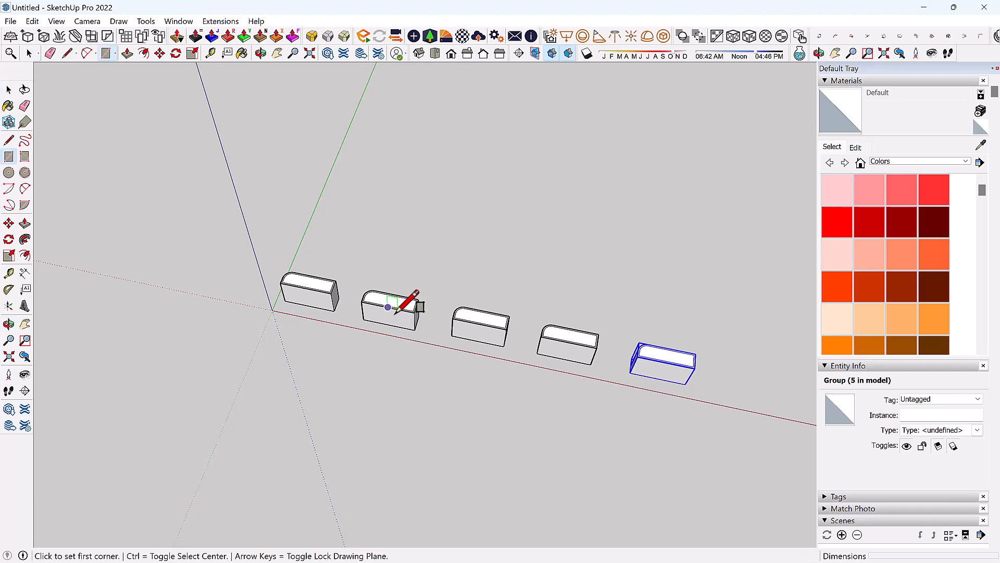
{"action": "key", "text": "space"}
{"action": "key", "text": "q"}
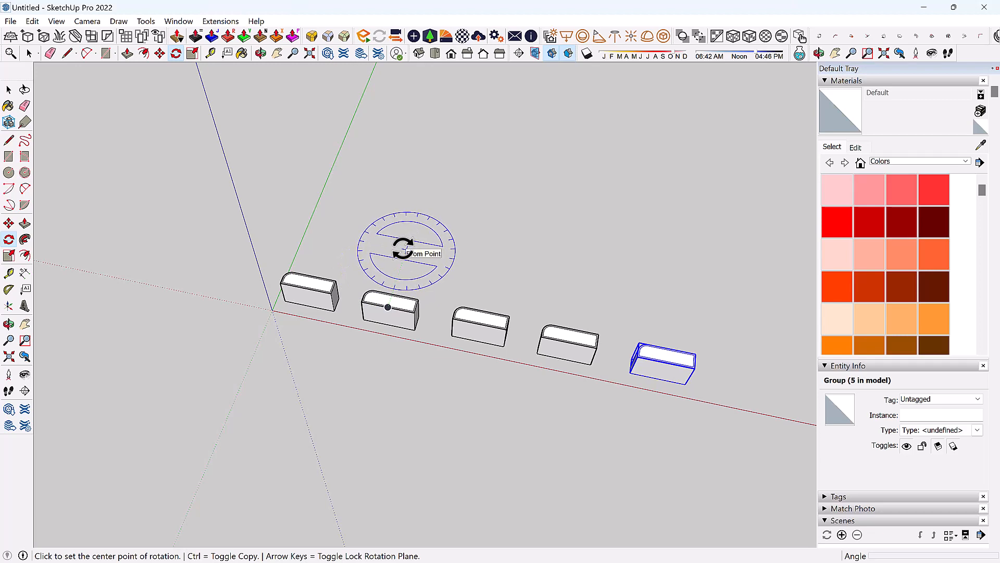
{"action": "key", "text": "space"}
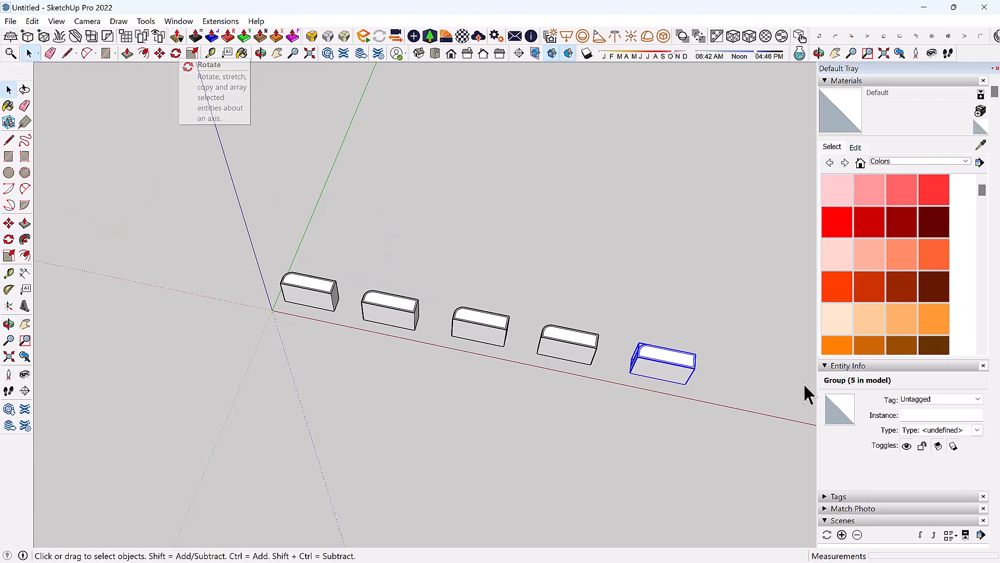
{"action": "middle_click_drag", "start_coordinate": [453, 304], "coordinate": [328, 270]}
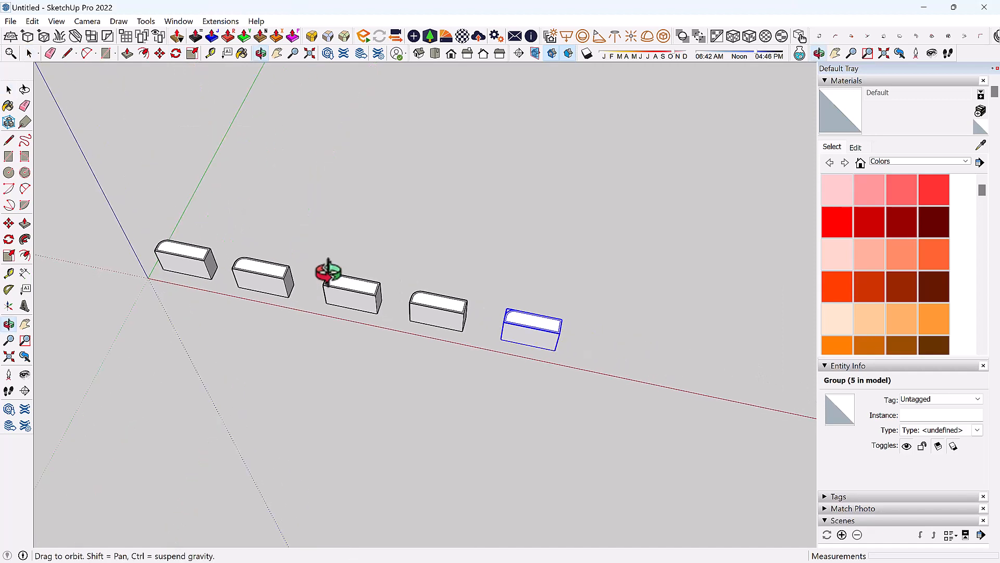
{"action": "middle_click_drag", "start_coordinate": [395, 298], "coordinate": [598, 308]}
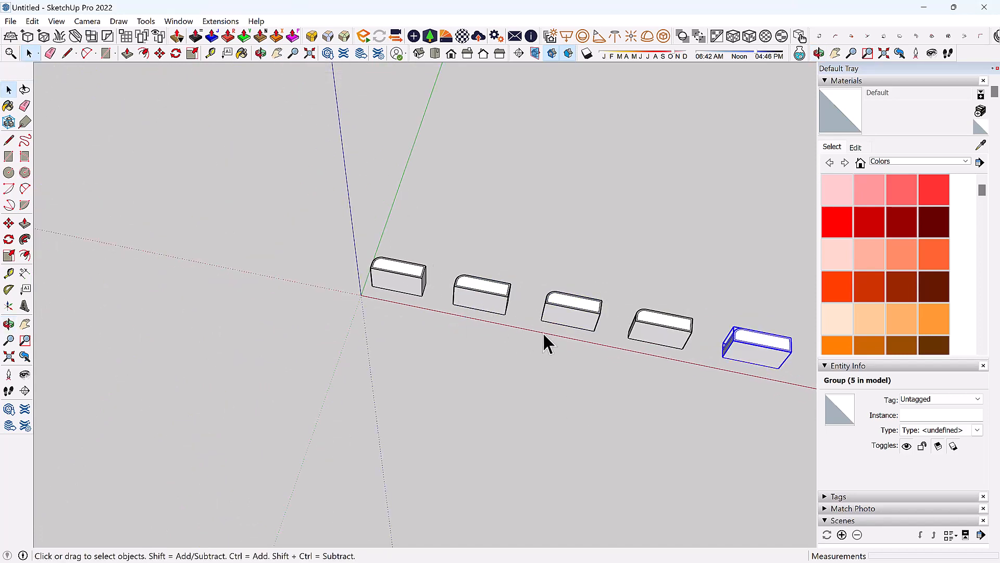
{"action": "middle_click", "coordinate": [454, 255]}
{"action": "middle_click_drag", "start_coordinate": [538, 315], "coordinate": [294, 269]}
{"action": "scroll", "coordinate": [312, 212], "scroll_direction": "up", "scroll_amount": 4}
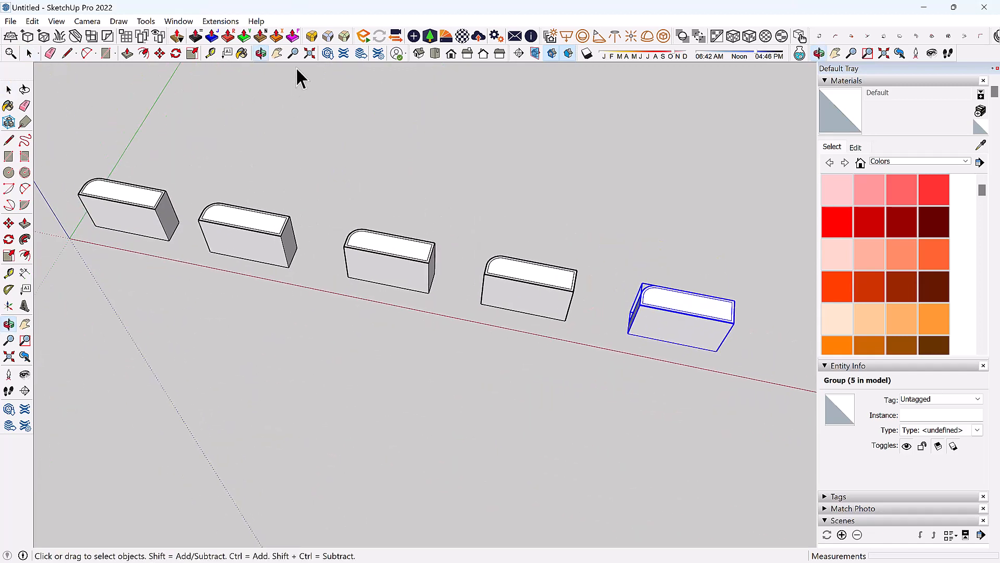
{"action": "left_click", "coordinate": [277, 53]}
{"action": "mouse_move", "coordinate": [377, 290]}
{"action": "left_mouse_down"}
{"action": "mouse_move", "coordinate": [330, 279]}
{"action": "mouse_move", "coordinate": [368, 279]}
{"action": "left_mouse_up"}
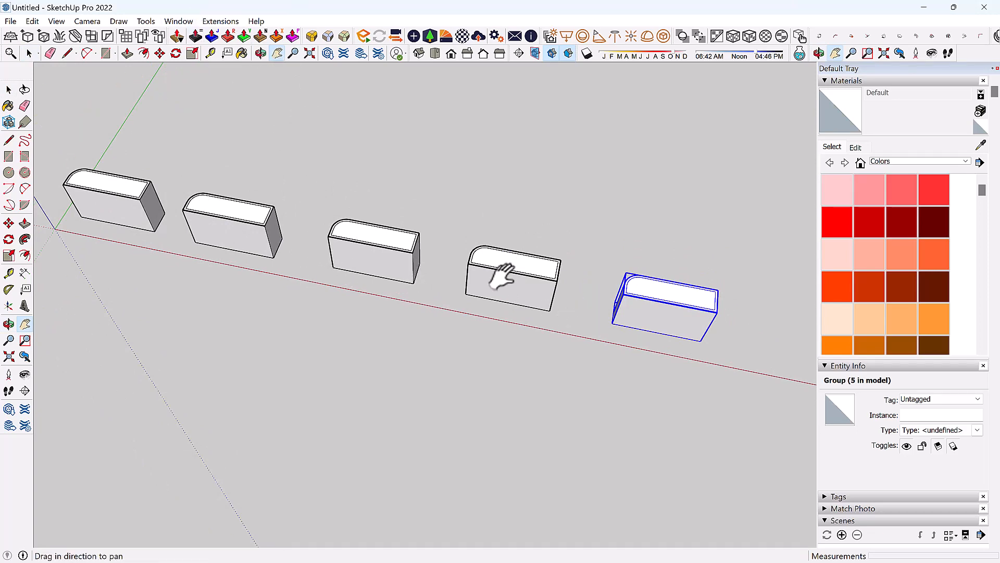
{"action": "left_click", "coordinate": [68, 54]}
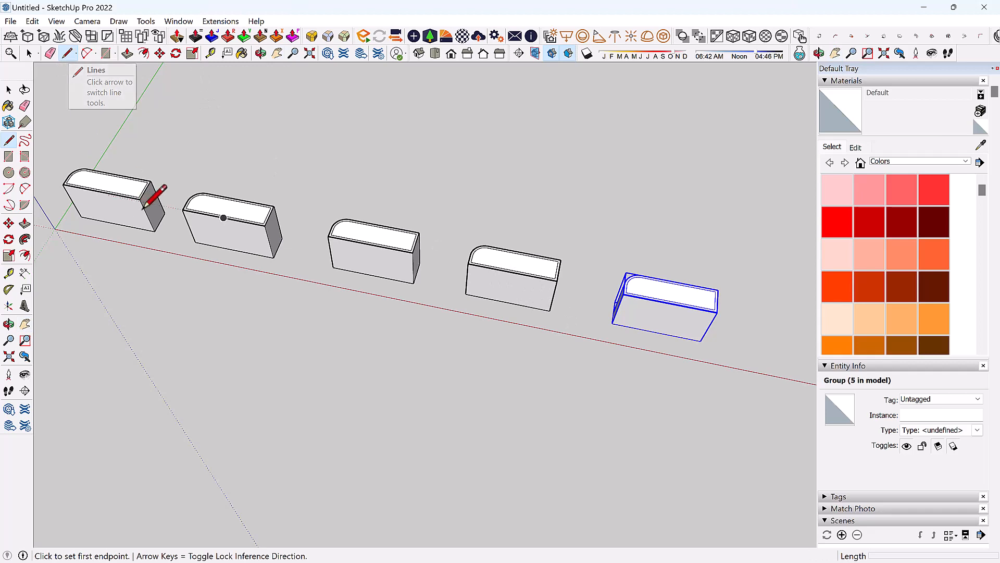
{"action": "left_click", "coordinate": [234, 249]}
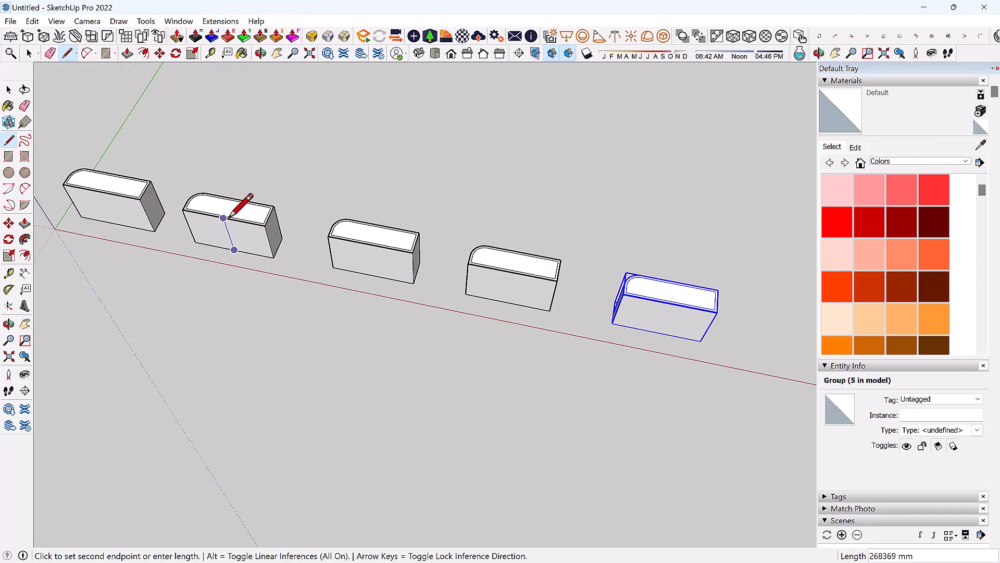
{"action": "middle_click_drag", "start_coordinate": [228, 216], "coordinate": [185, 219]}
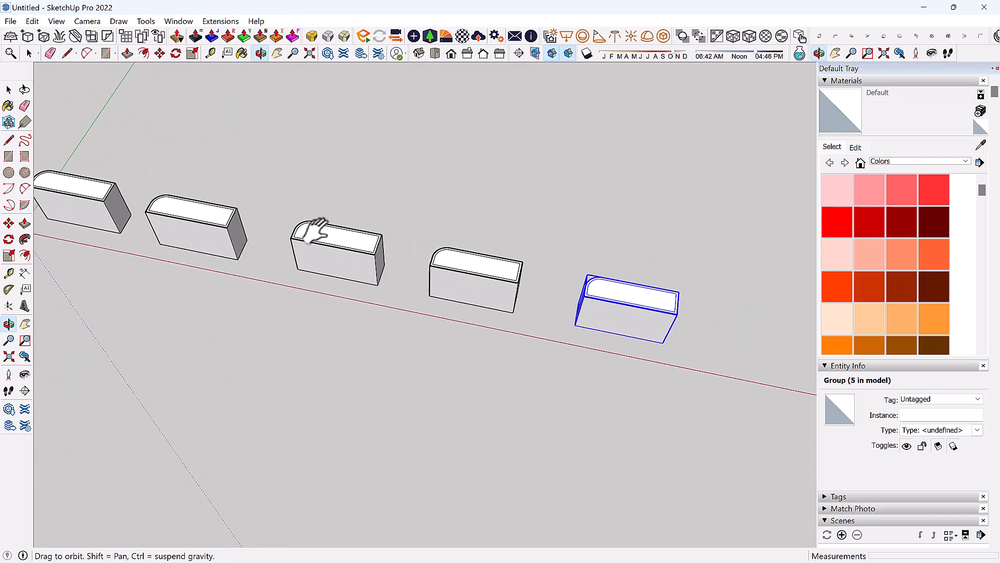
{"action": "mouse_move", "coordinate": [319, 230]}
{"action": "middle_mouse_down"}
{"action": "mouse_move", "coordinate": [399, 230]}
{"action": "mouse_move", "coordinate": [179, 217]}
{"action": "mouse_move", "coordinate": [335, 246]}
{"action": "mouse_move", "coordinate": [353, 239]}
{"action": "mouse_move", "coordinate": [328, 240]}
{"action": "middle_mouse_up"}
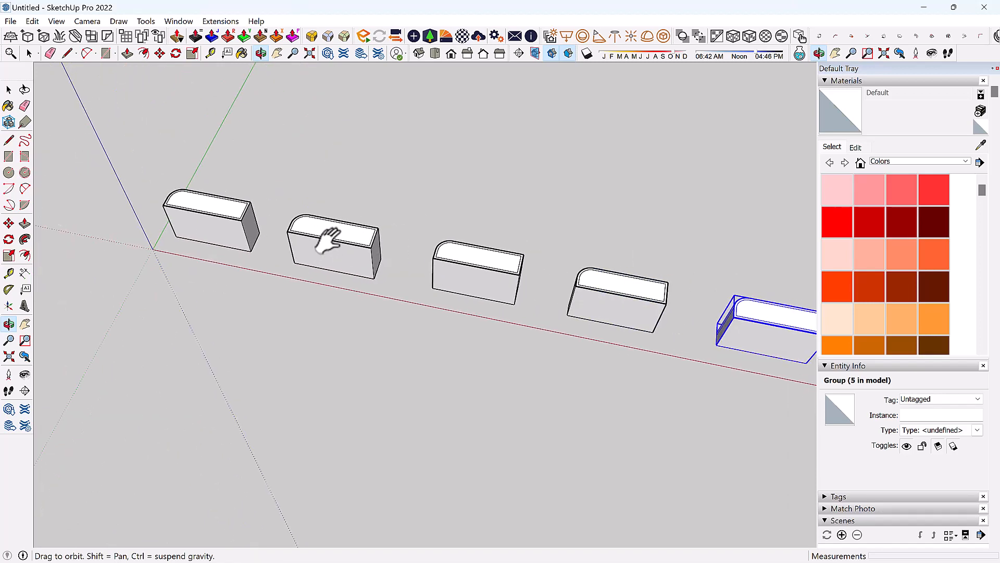
{"action": "middle_click_drag", "start_coordinate": [328, 241], "coordinate": [263, 230], "text": "shift"}
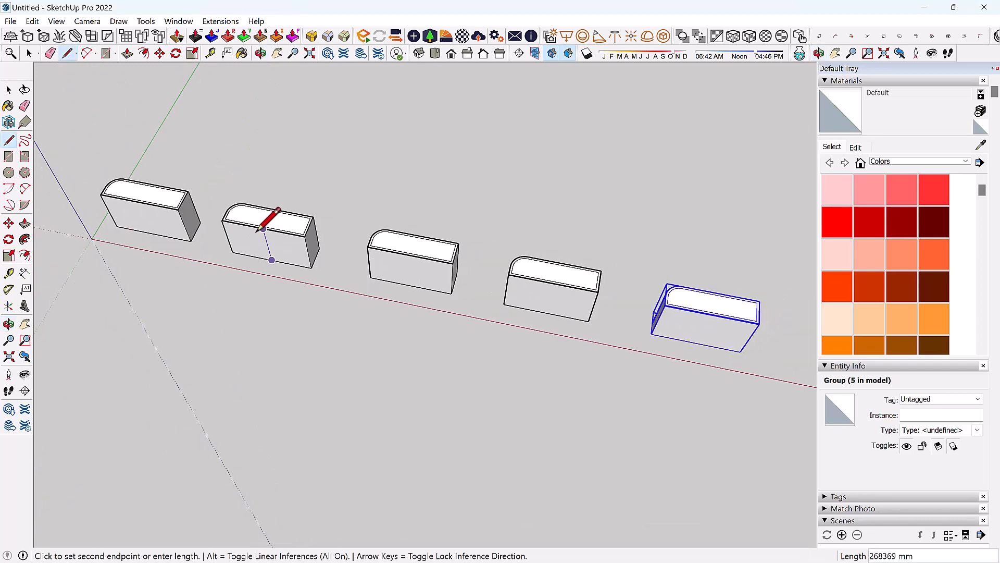
{"action": "scroll", "coordinate": [262, 227], "scroll_direction": "up", "scroll_amount": 3}
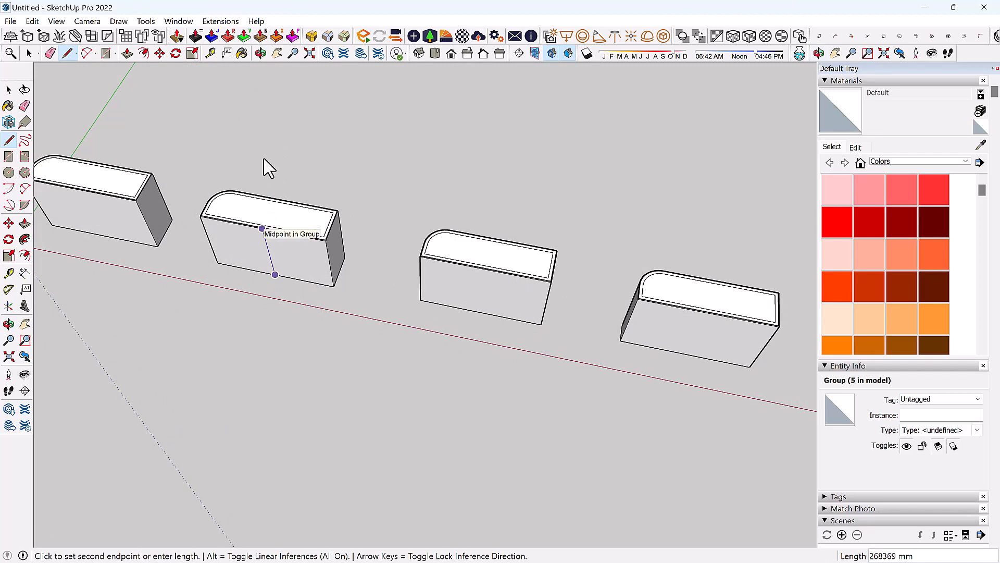
{"action": "left_click", "coordinate": [277, 54]}
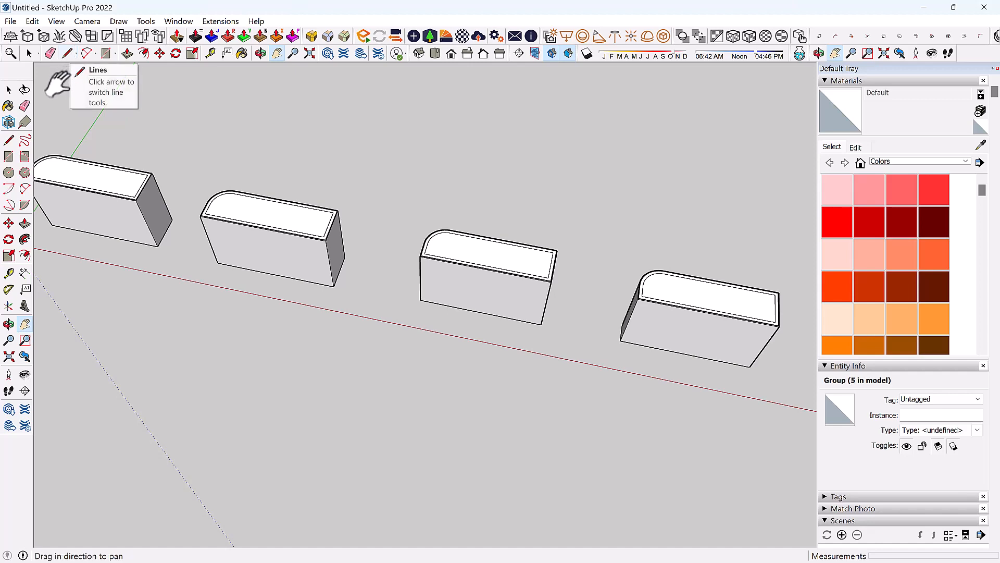
{"action": "key", "text": "space"}
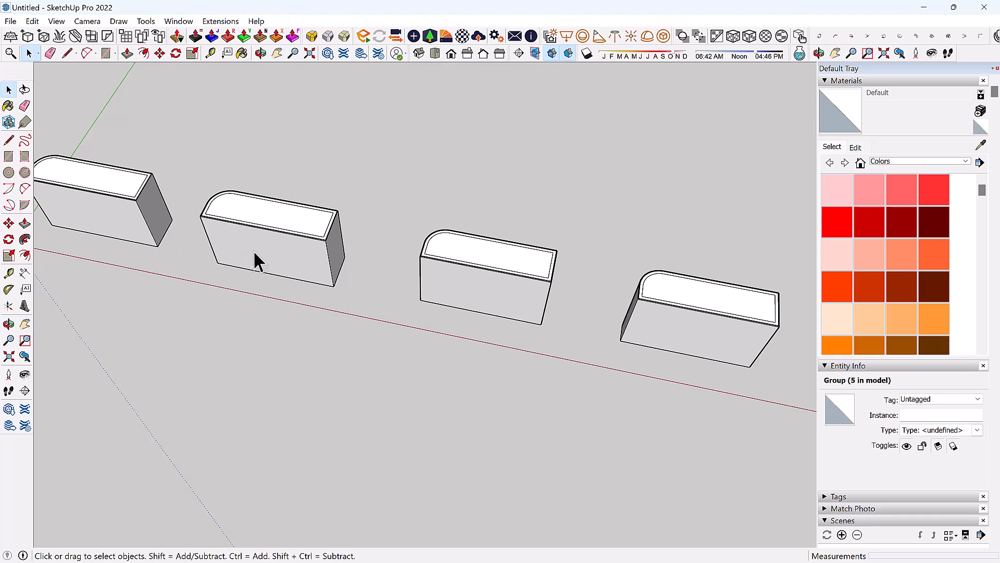
{"action": "middle_click_drag", "start_coordinate": [253, 250], "coordinate": [179, 234]}
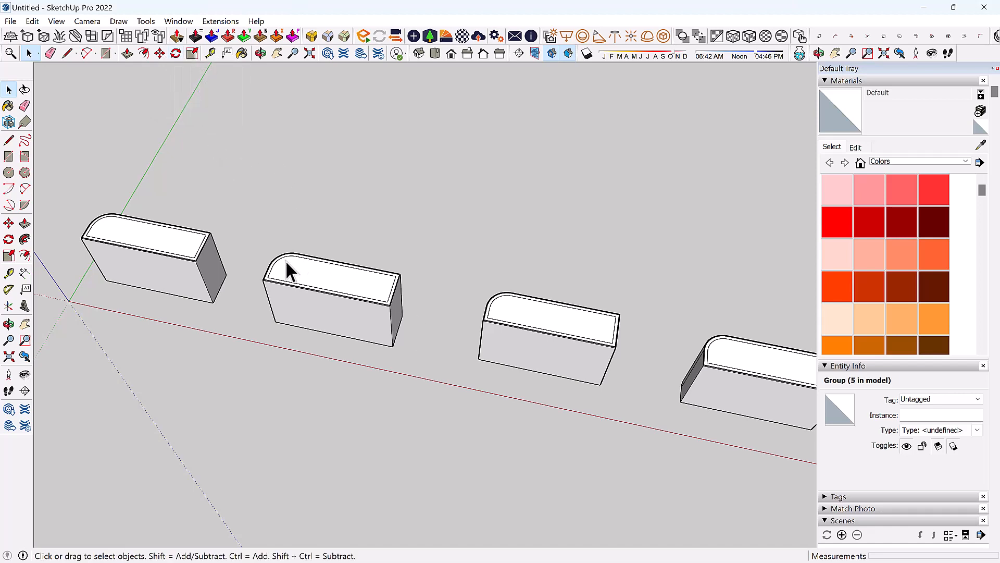
{"action": "key", "text": "q"}
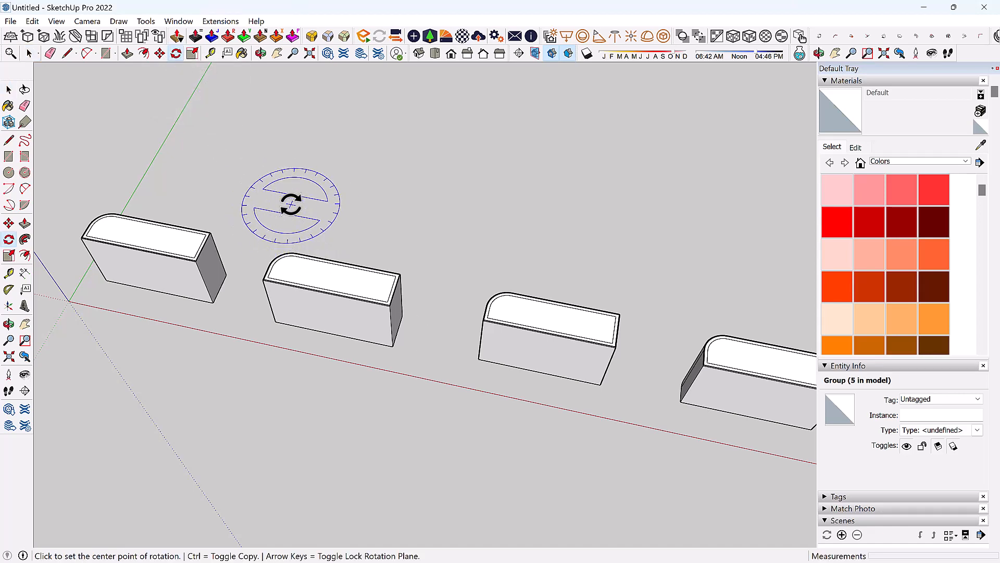
Orbit and zoom out to show all five blocks, then select the fourth block in the row.
{"action": "key", "text": "space"}
{"action": "mouse_move", "coordinate": [246, 229]}
{"action": "middle_mouse_down"}
{"action": "mouse_move", "coordinate": [229, 206]}
{"action": "mouse_move", "coordinate": [319, 204]}
{"action": "mouse_move", "coordinate": [252, 238]}
{"action": "middle_mouse_up"}
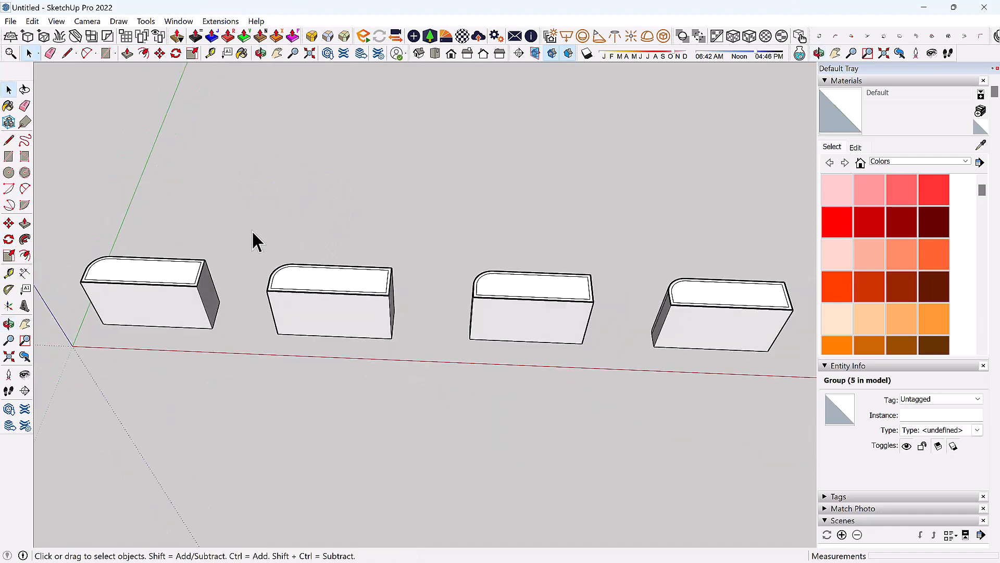
{"action": "middle_click_drag", "start_coordinate": [362, 284], "coordinate": [359, 280]}
{"action": "scroll", "coordinate": [272, 276], "scroll_direction": "down", "scroll_amount": 5}
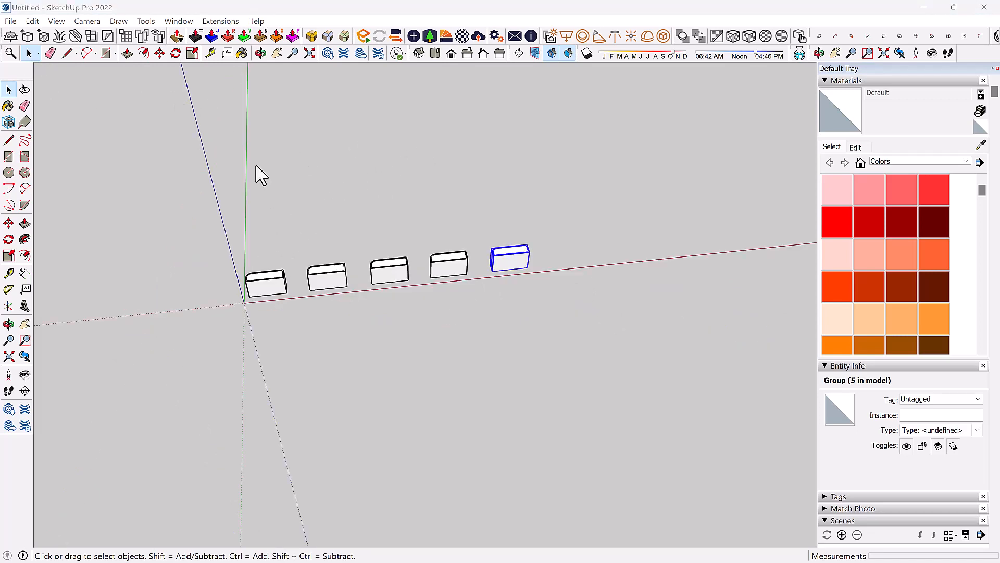
{"action": "scroll", "coordinate": [566, 277], "scroll_direction": "up", "scroll_amount": 3}
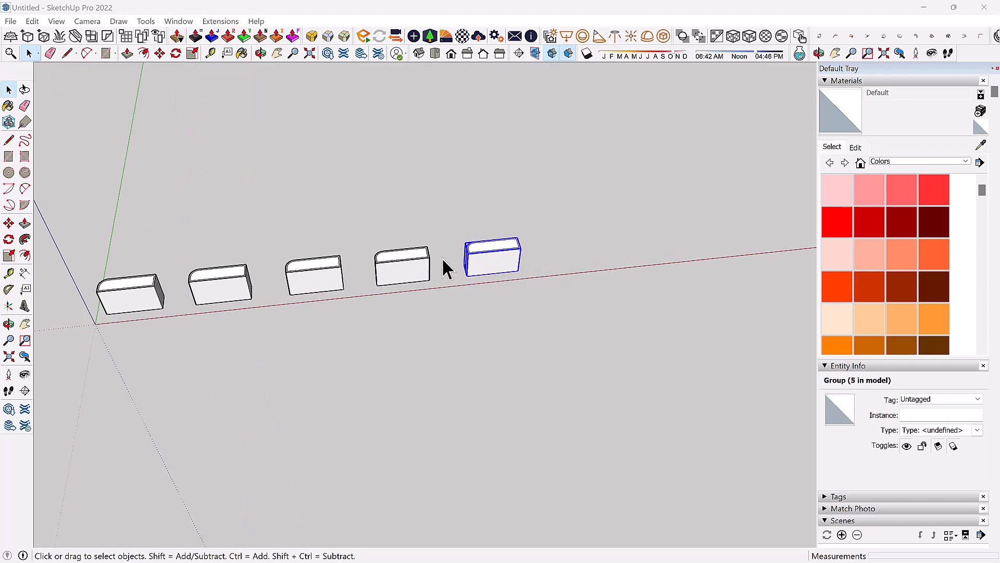
{"action": "left_click", "coordinate": [375, 268]}
{"action": "scroll", "coordinate": [374, 264], "scroll_direction": "up", "scroll_amount": 1}
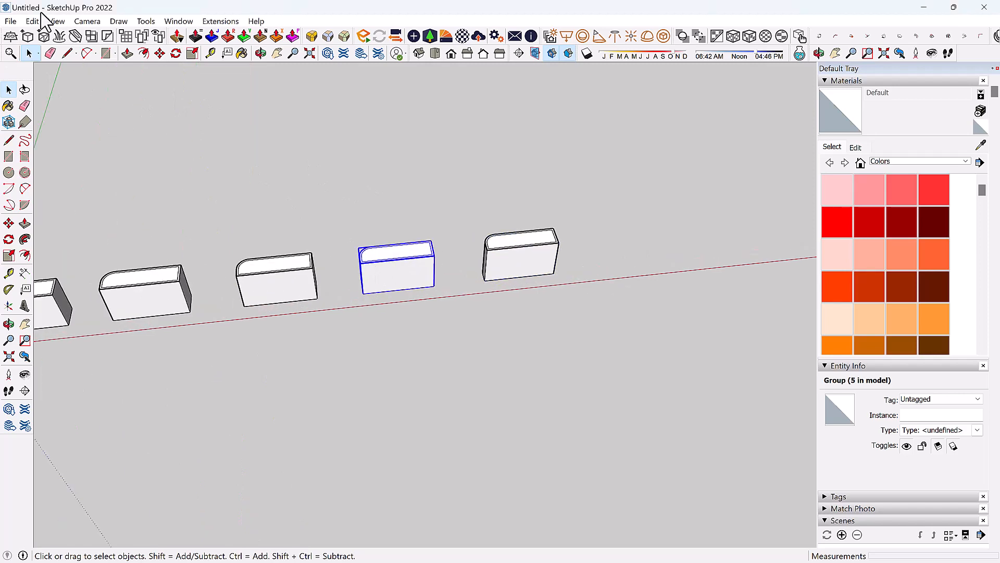
Rotate the fourth block 90° about a pivot at its base.
{"action": "left_click", "coordinate": [176, 54]}
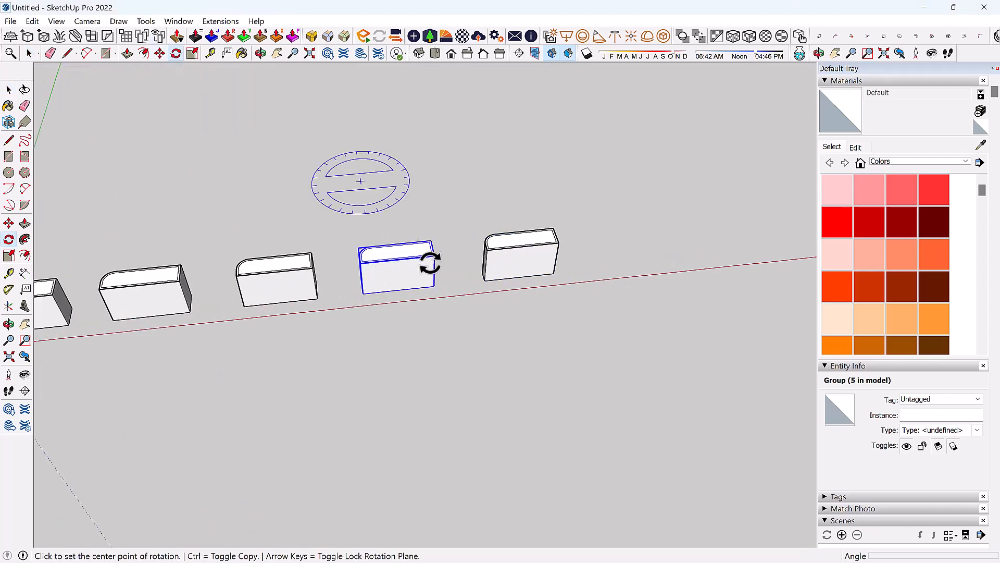
{"action": "scroll", "coordinate": [425, 307], "scroll_direction": "up", "scroll_amount": 2}
{"action": "scroll", "coordinate": [458, 299], "scroll_direction": "up", "scroll_amount": 2}
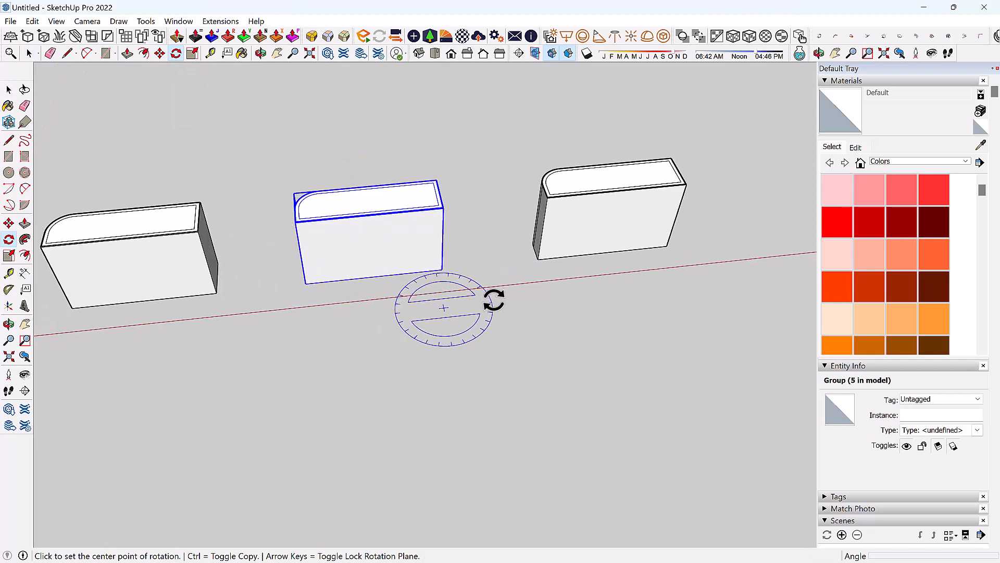
{"action": "scroll", "coordinate": [448, 297], "scroll_direction": "up", "scroll_amount": 5}
{"action": "scroll", "coordinate": [412, 321], "scroll_direction": "down", "scroll_amount": 5}
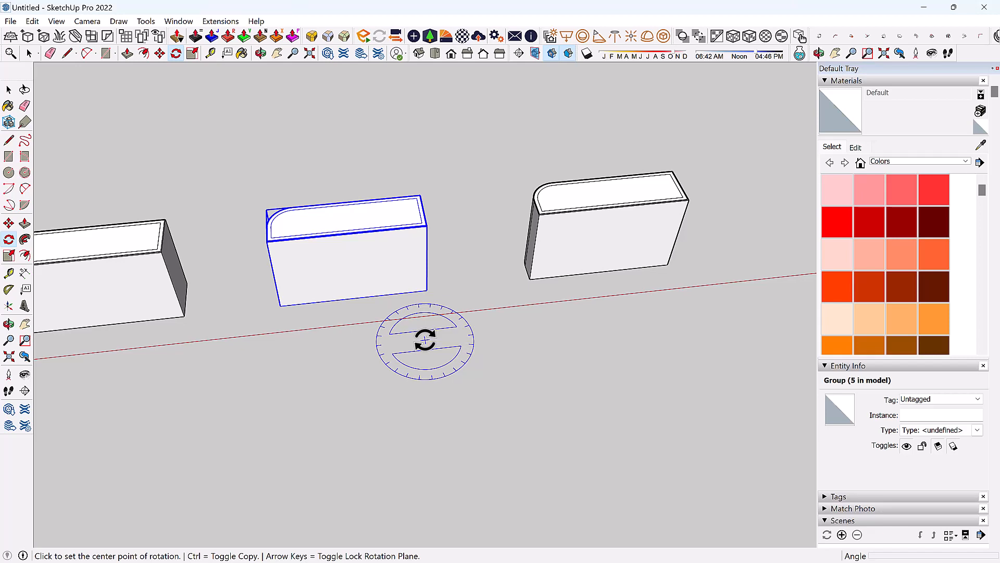
{"action": "left_click", "coordinate": [425, 340]}
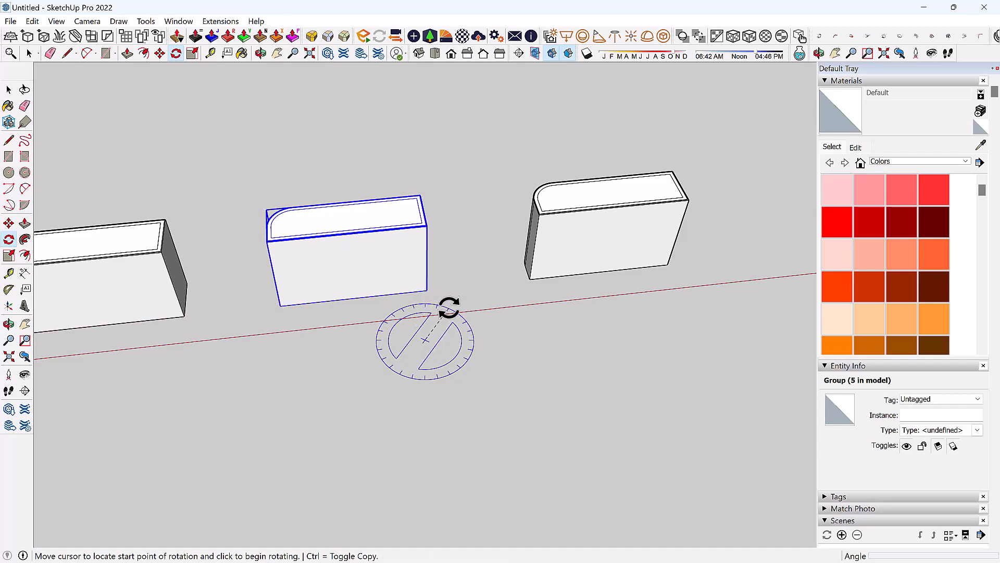
{"action": "left_click", "coordinate": [448, 295]}
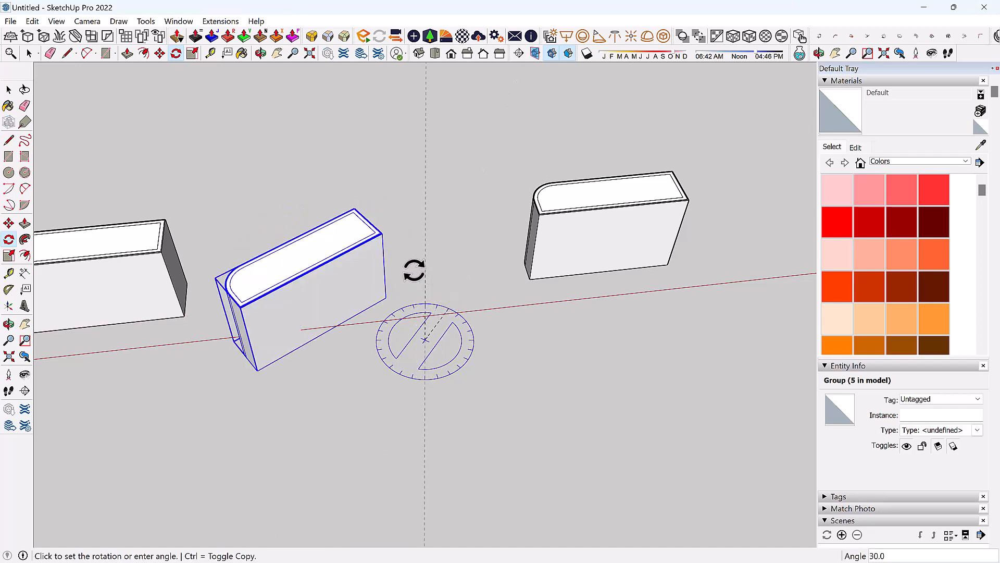
{"action": "scroll", "coordinate": [382, 277], "scroll_direction": "down", "scroll_amount": 2}
{"action": "scroll", "coordinate": [379, 280], "scroll_direction": "down", "scroll_amount": 1}
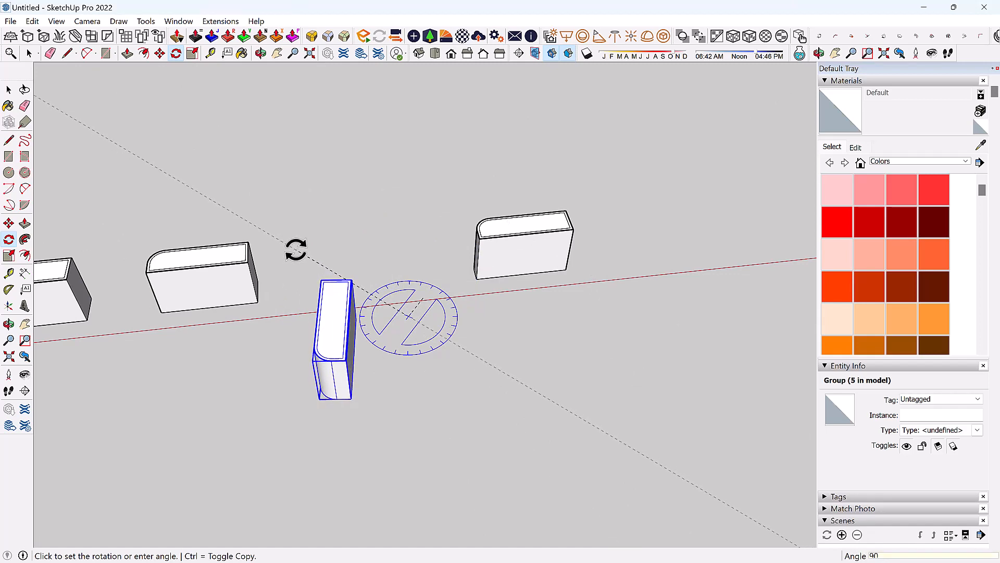
{"action": "key", "text": "Return"}
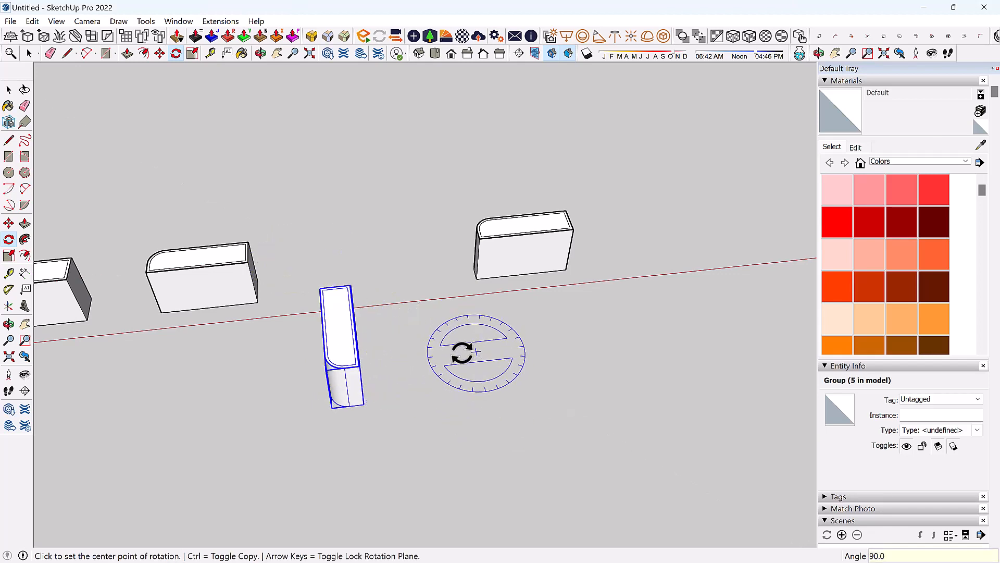
Turn the first block a further 90° about its corner.
{"action": "left_click", "coordinate": [363, 405]}
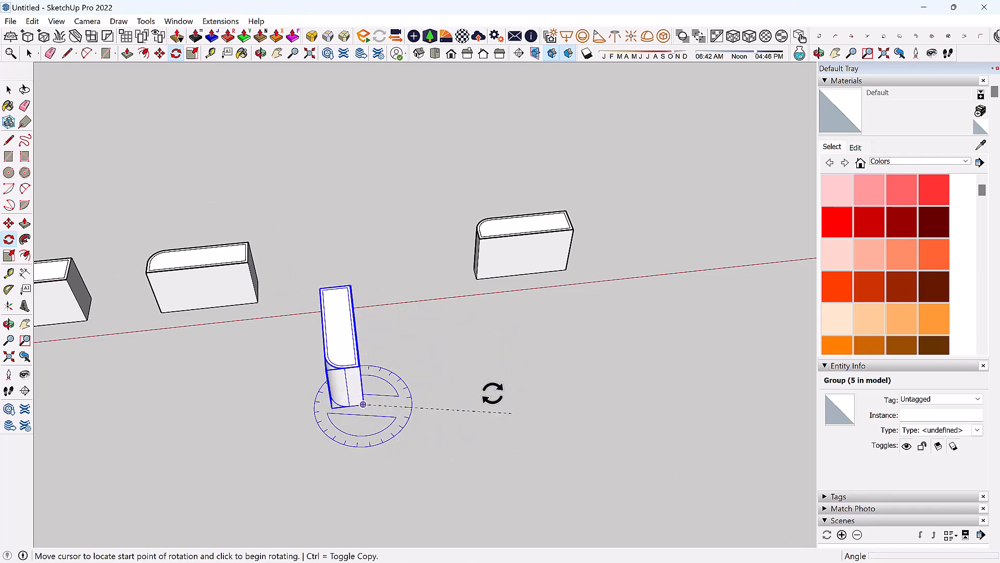
{"action": "left_click", "coordinate": [518, 412]}
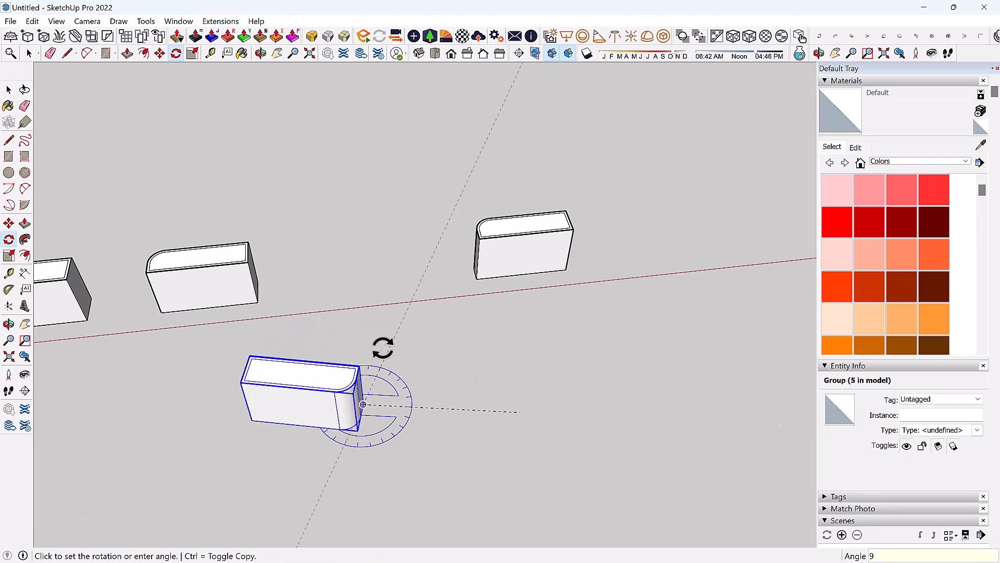
{"action": "left_click", "coordinate": [382, 348]}
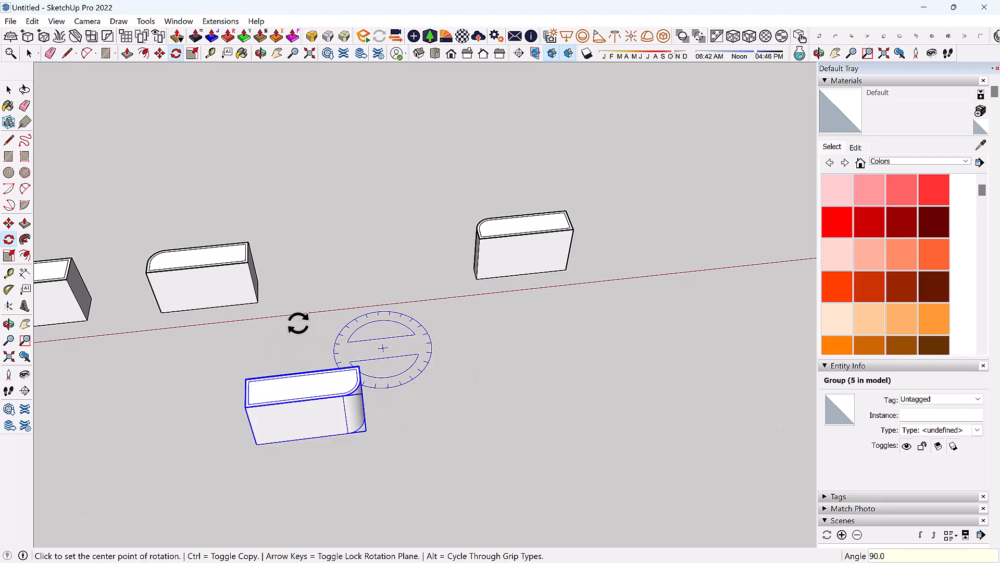
{"action": "key", "text": "space"}
Rotate a second block from the row by 180°.
{"action": "left_click", "coordinate": [240, 271]}
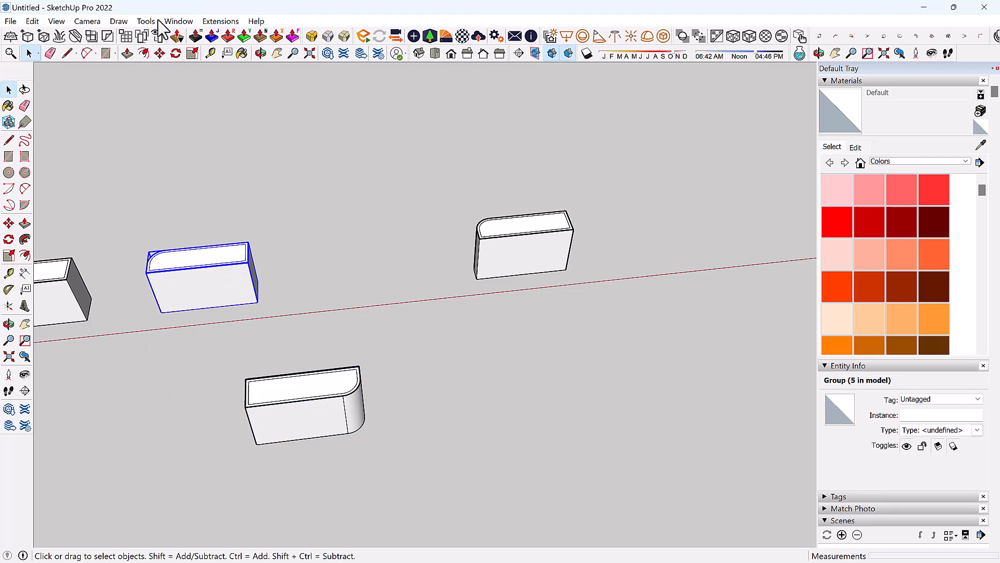
{"action": "left_click", "coordinate": [176, 53]}
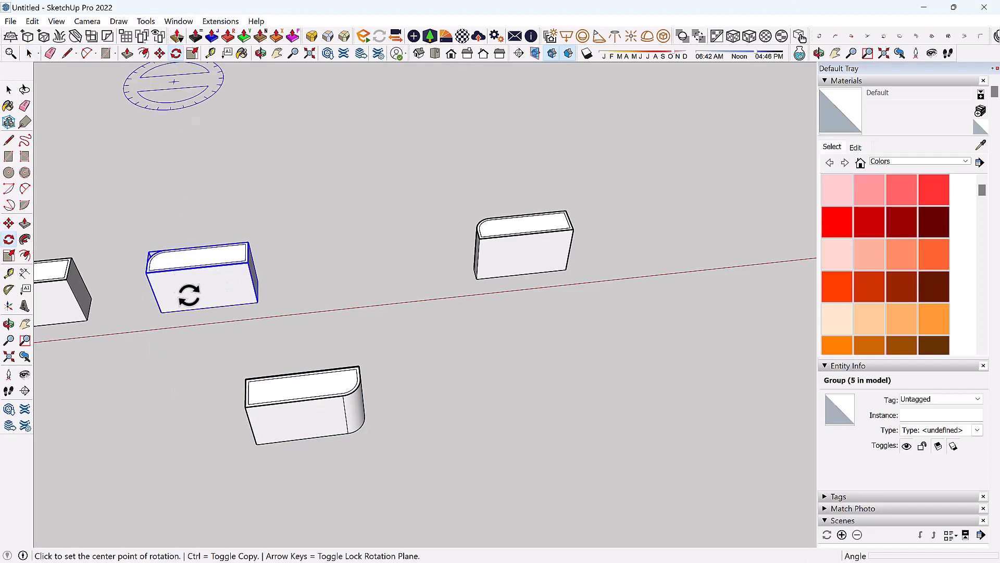
{"action": "left_click", "coordinate": [221, 359]}
{"action": "left_click", "coordinate": [397, 287]}
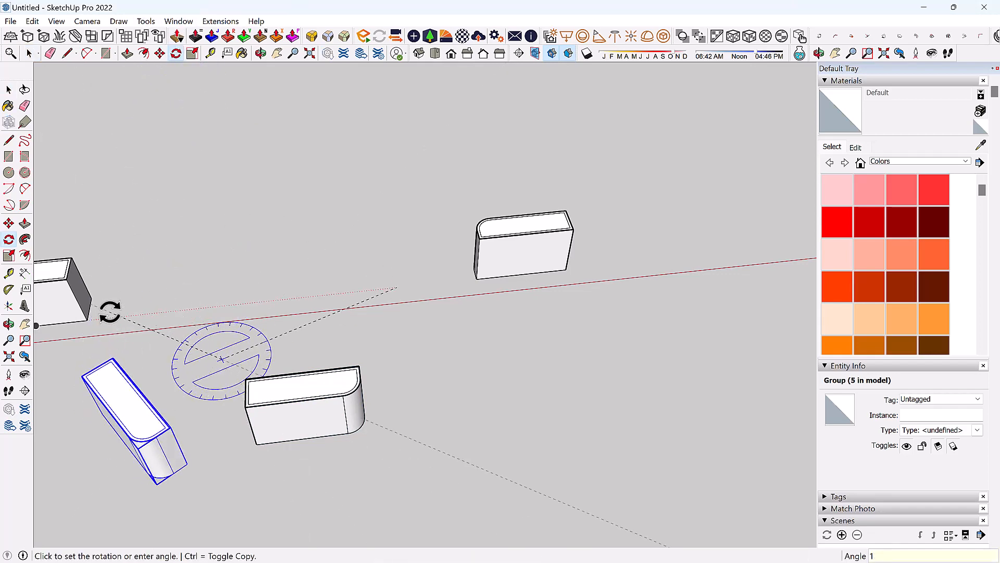
{"action": "key", "text": "Return"}
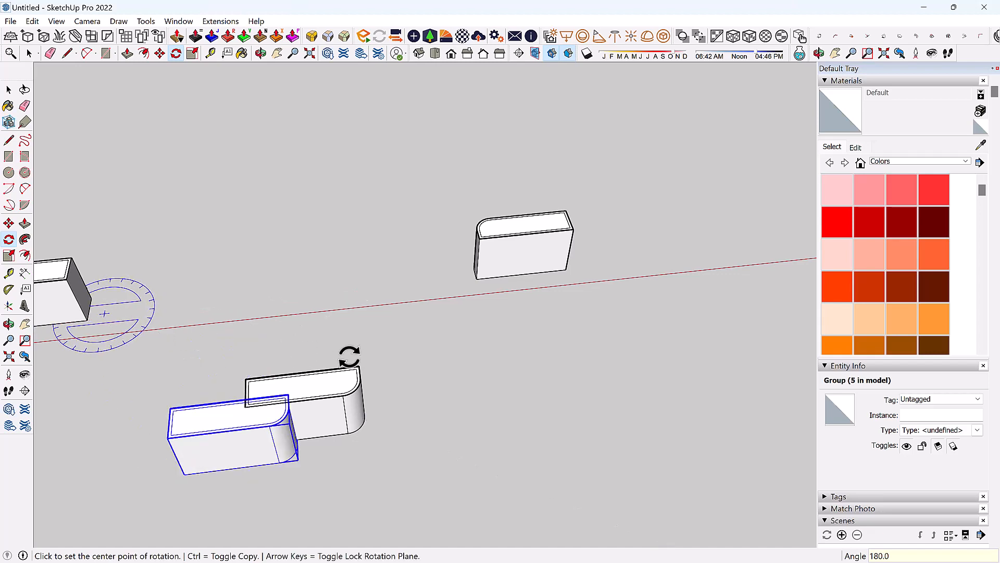
{"action": "scroll", "coordinate": [312, 328], "scroll_direction": "down", "scroll_amount": 3}
{"action": "key", "text": "space"}
{"action": "scroll", "coordinate": [305, 412], "scroll_direction": "up", "scroll_amount": 3}
Move the turned block beside the first one and orbit to compare them.
{"action": "key", "text": "m"}
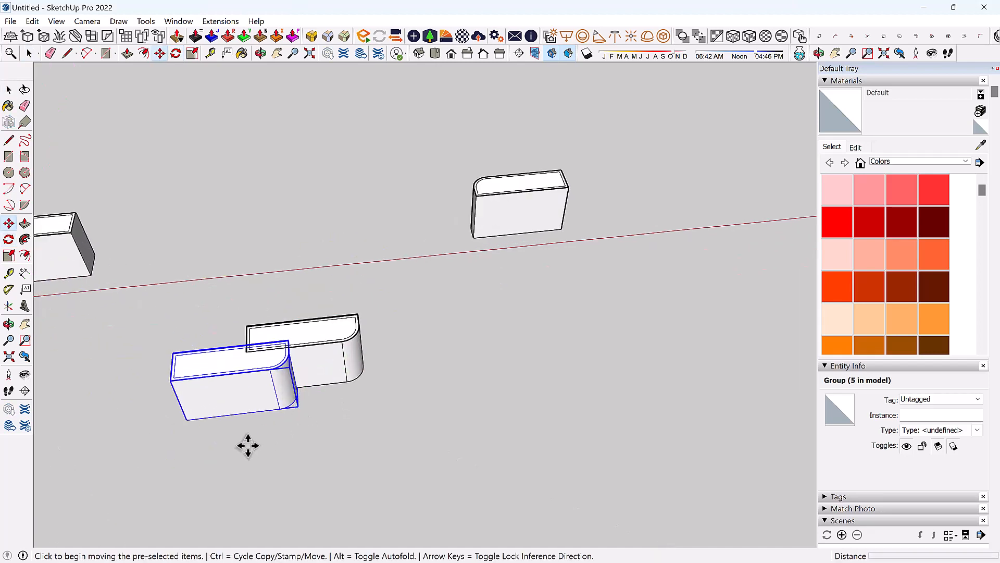
{"action": "left_click", "coordinate": [295, 410]}
{"action": "left_click", "coordinate": [229, 452]}
{"action": "middle_click_drag", "start_coordinate": [529, 359], "coordinate": [360, 367]}
{"action": "key", "text": "space"}
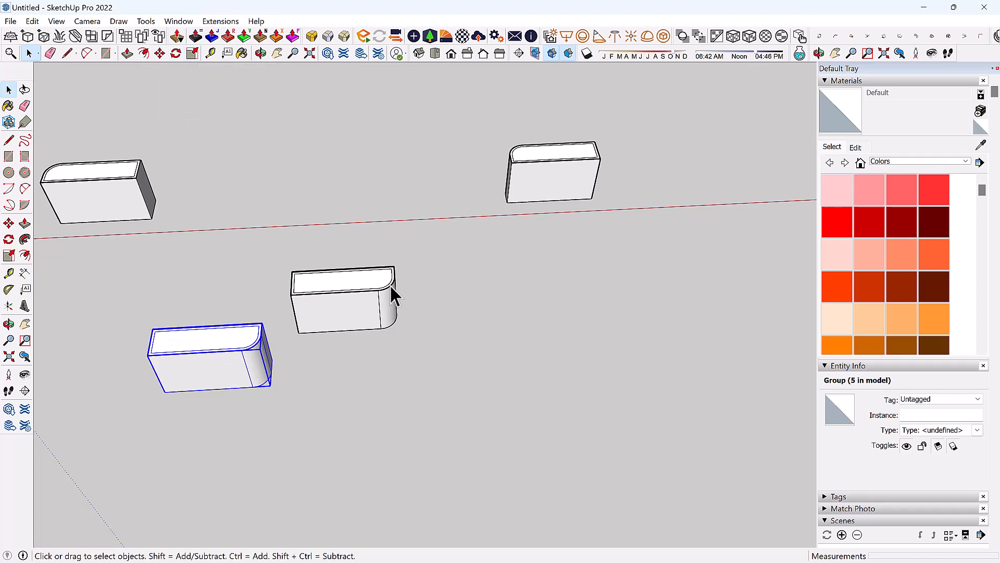
Select the right-hand front block for scaling and orbit to expose its top grips.
{"action": "key", "text": "s"}
{"action": "scroll", "coordinate": [367, 329], "scroll_direction": "down", "scroll_amount": 3}
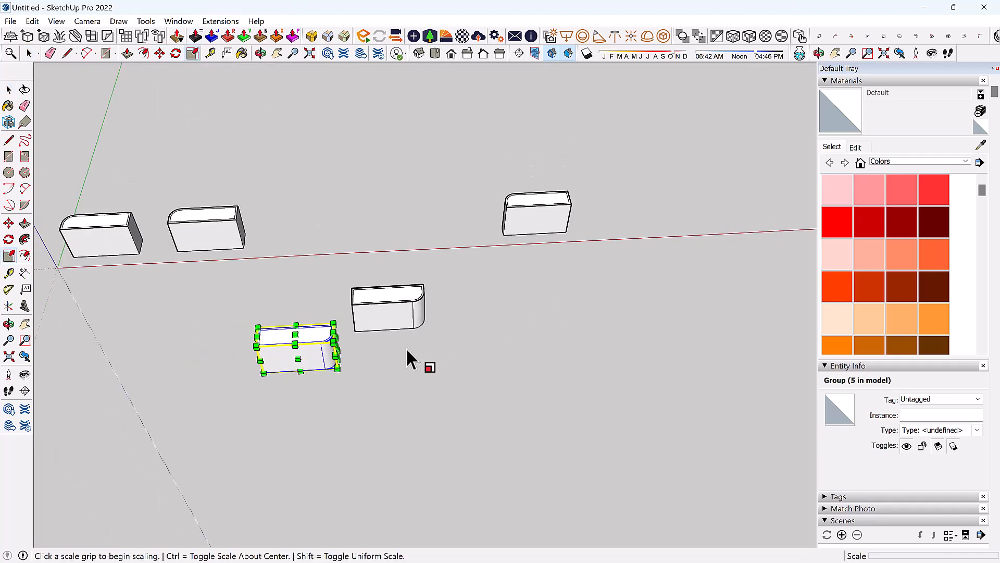
{"action": "middle_click_drag", "start_coordinate": [405, 348], "coordinate": [458, 342], "text": "shift"}
{"action": "scroll", "coordinate": [535, 313], "scroll_direction": "up", "scroll_amount": 2}
{"action": "key", "text": "space"}
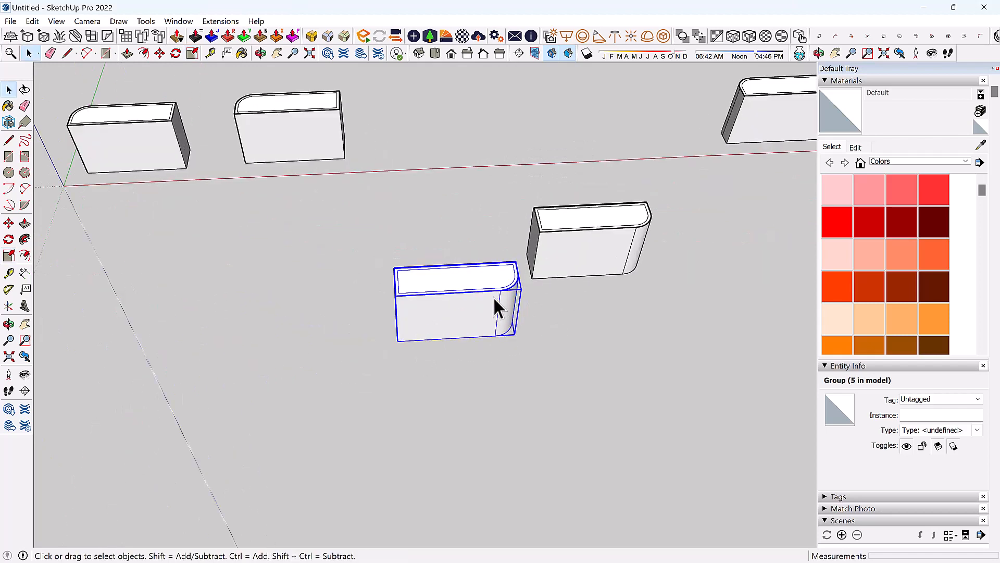
{"action": "left_click", "coordinate": [583, 261]}
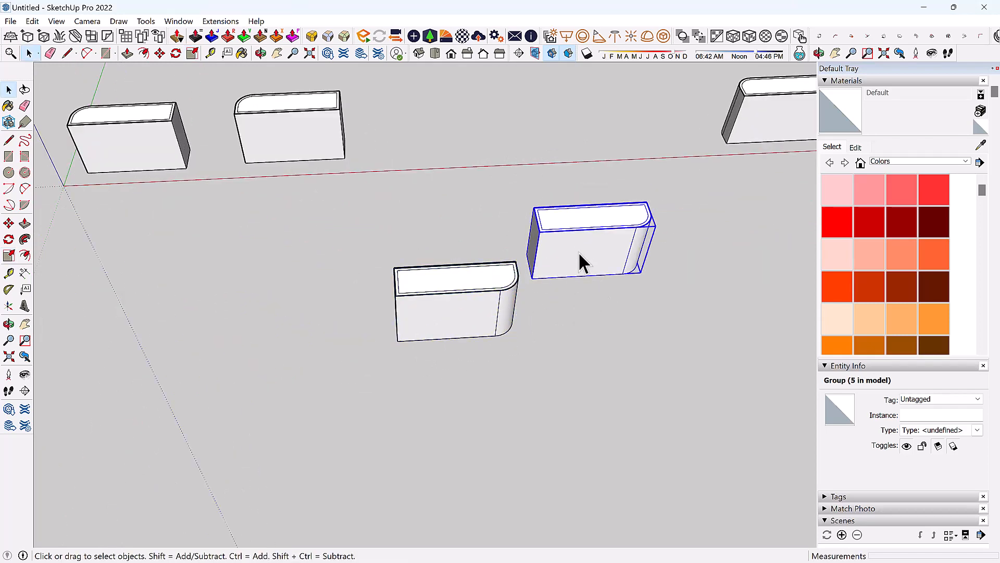
{"action": "scroll", "coordinate": [73, 188], "scroll_direction": "down", "scroll_amount": 1}
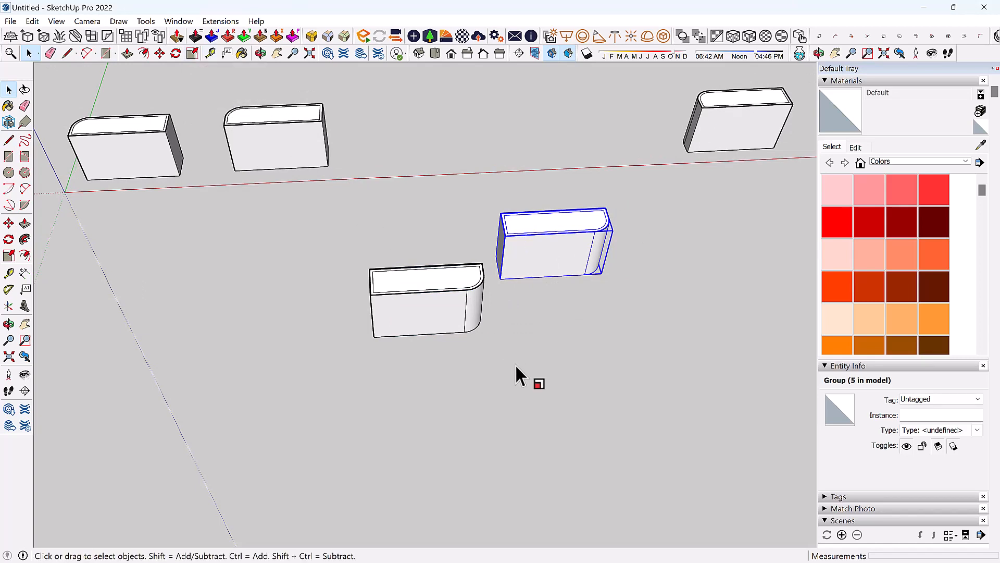
{"action": "key", "text": "s"}
{"action": "scroll", "coordinate": [83, 396], "scroll_direction": "down", "scroll_amount": 1}
{"action": "scroll", "coordinate": [538, 259], "scroll_direction": "up", "scroll_amount": 3}
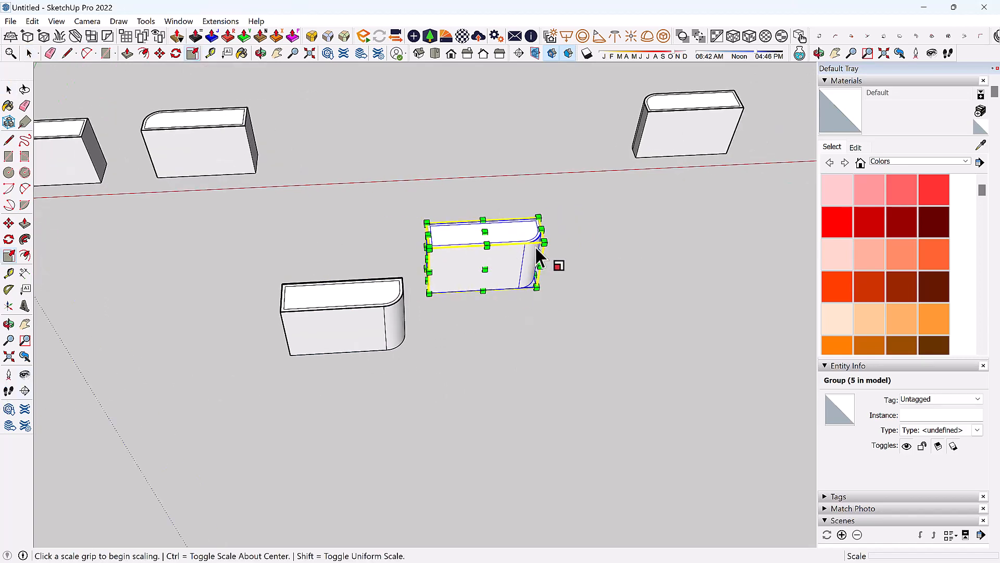
{"action": "middle_click_drag", "start_coordinate": [599, 273], "coordinate": [509, 261]}
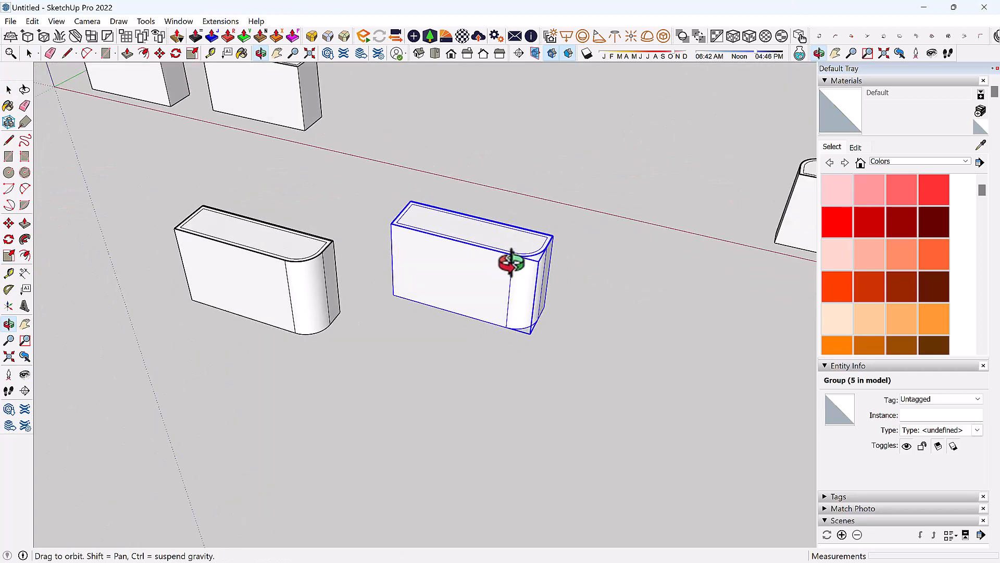
{"action": "scroll", "coordinate": [591, 274], "scroll_direction": "up", "scroll_amount": 4}
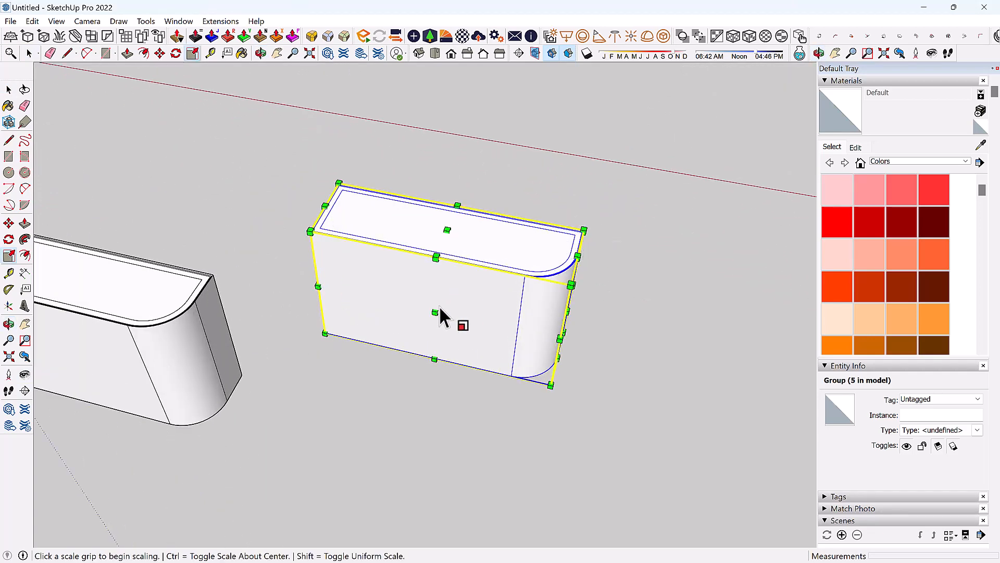
{"action": "scroll", "coordinate": [438, 305], "scroll_direction": "down", "scroll_amount": 2}
{"action": "middle_click_drag", "start_coordinate": [558, 195], "coordinate": [599, 149]}
{"action": "scroll", "coordinate": [461, 203], "scroll_direction": "up", "scroll_amount": 2}
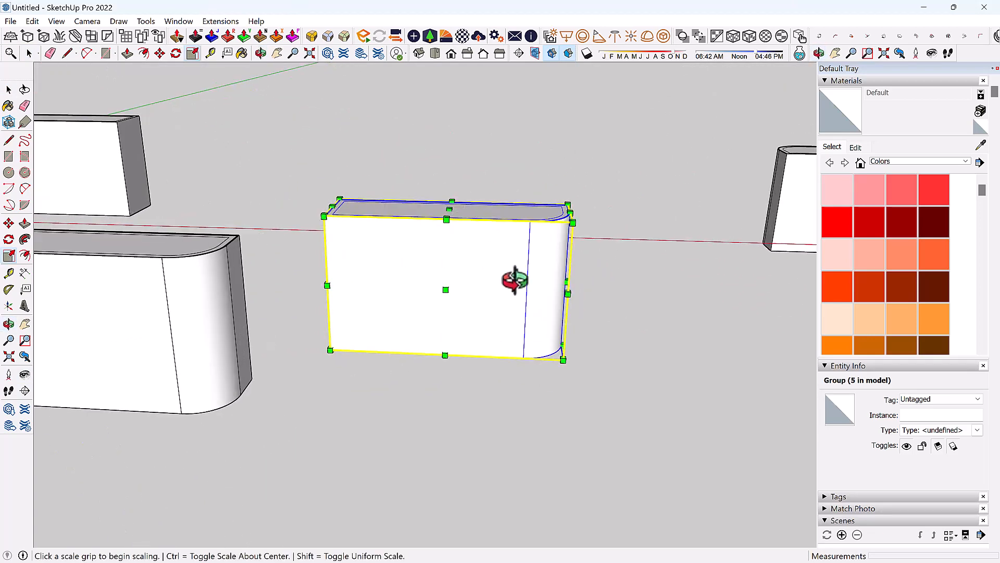
{"action": "middle_click_drag", "start_coordinate": [514, 280], "coordinate": [479, 228]}
{"action": "middle_click_drag", "start_coordinate": [554, 276], "coordinate": [616, 276]}
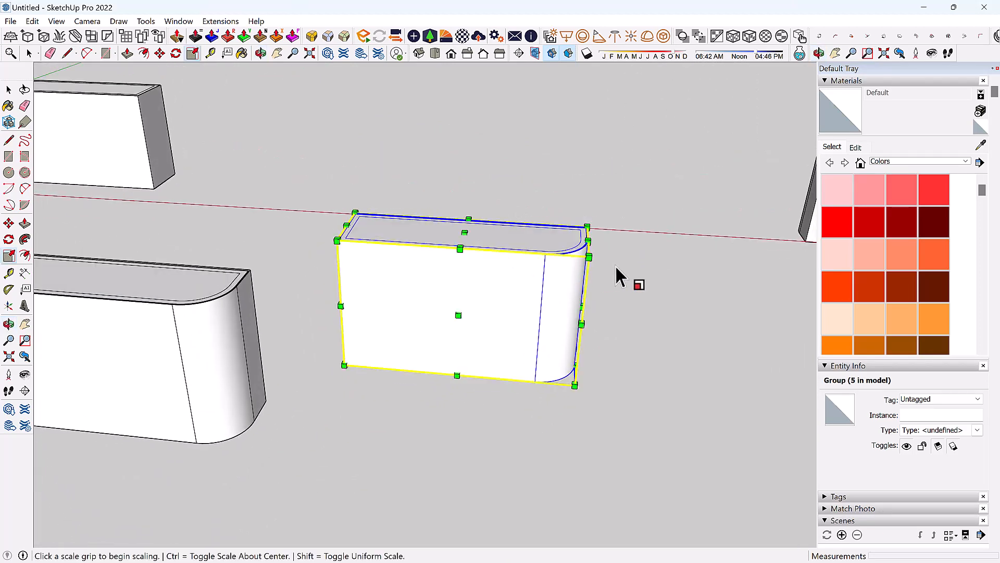
Enlarge the block uniformly by 1.30, then stretch it taller by about 1.12.
{"action": "left_click", "coordinate": [588, 258]}
{"action": "left_click", "coordinate": [680, 220]}
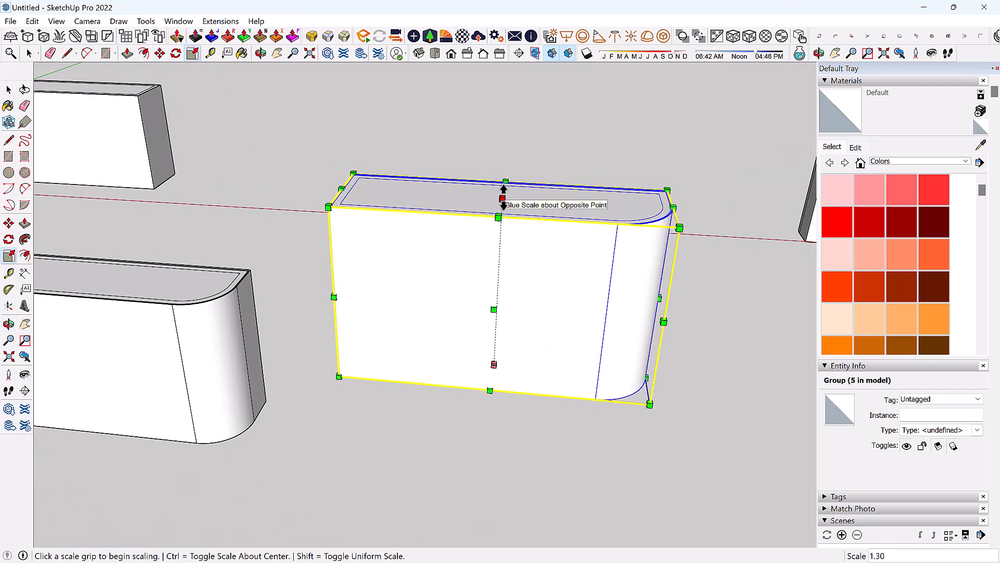
{"action": "left_click", "coordinate": [504, 197]}
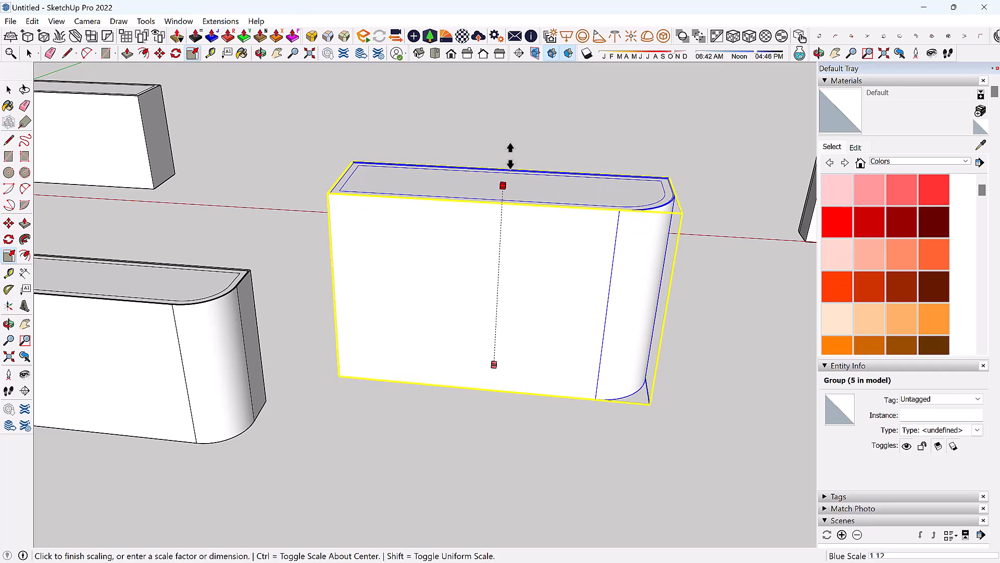
{"action": "left_click", "coordinate": [518, 108]}
{"action": "scroll", "coordinate": [589, 256], "scroll_direction": "down", "scroll_amount": 2}
{"action": "scroll", "coordinate": [648, 442], "scroll_direction": "down", "scroll_amount": 1}
{"action": "middle_click_drag", "start_coordinate": [569, 373], "coordinate": [523, 288]}
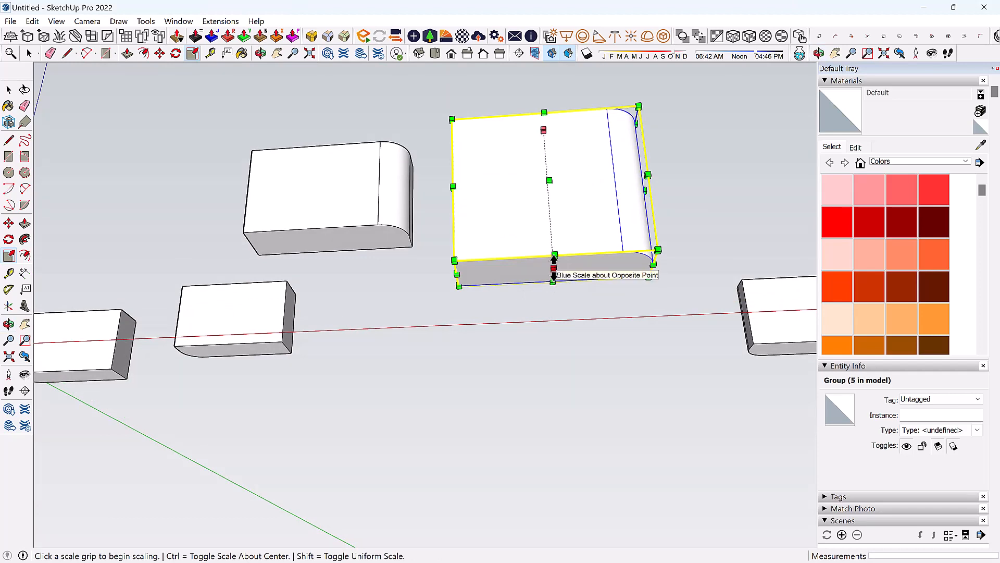
{"action": "left_click_drag", "start_coordinate": [553, 269], "coordinate": [555, 345]}
{"action": "middle_click_drag", "start_coordinate": [633, 268], "coordinate": [622, 458]}
{"action": "left_click_drag", "start_coordinate": [632, 381], "coordinate": [725, 391]}
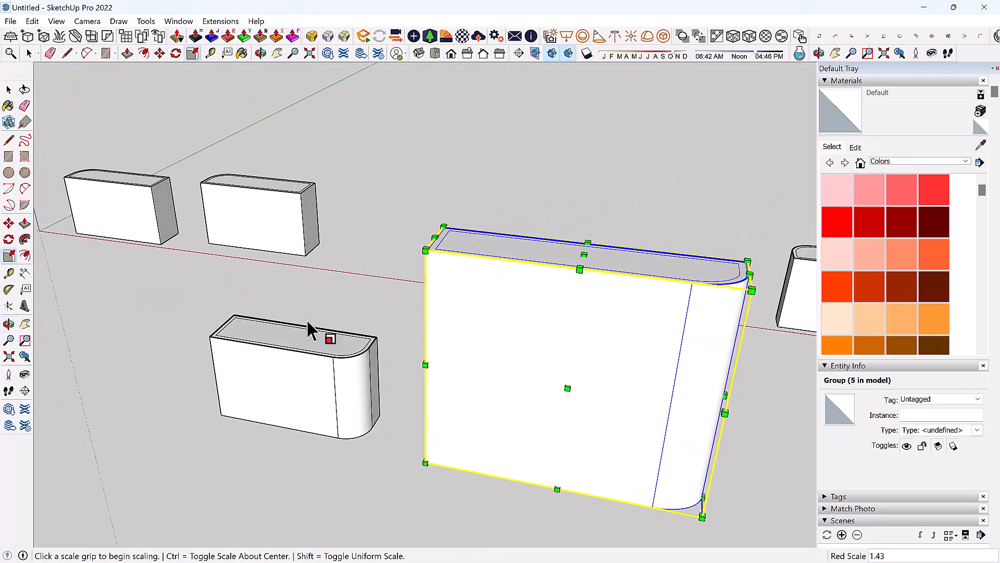
{"action": "middle_click_drag", "start_coordinate": [307, 320], "coordinate": [527, 355]}
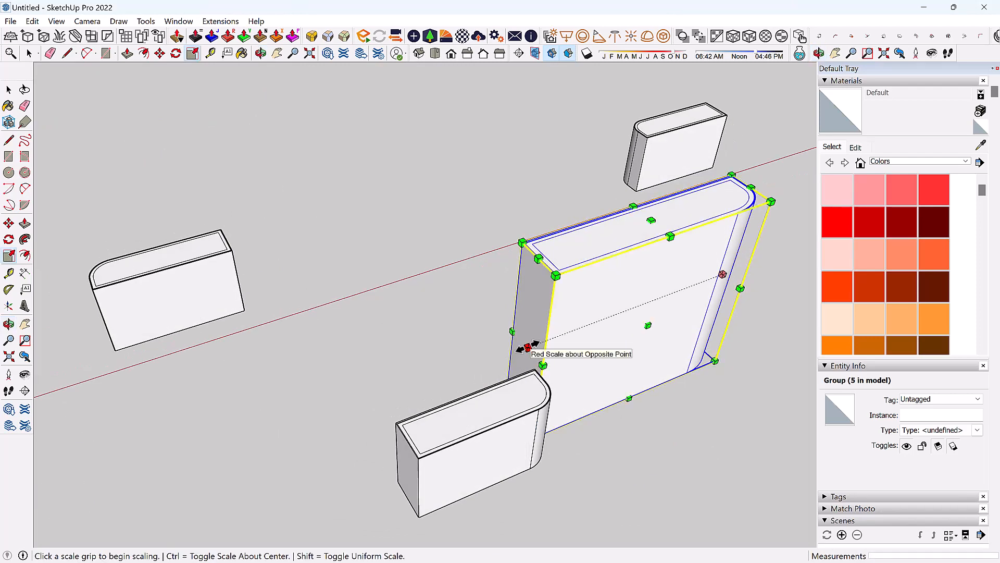
{"action": "left_click_drag", "start_coordinate": [528, 348], "coordinate": [412, 383]}
{"action": "middle_click_drag", "start_coordinate": [152, 313], "coordinate": [554, 329]}
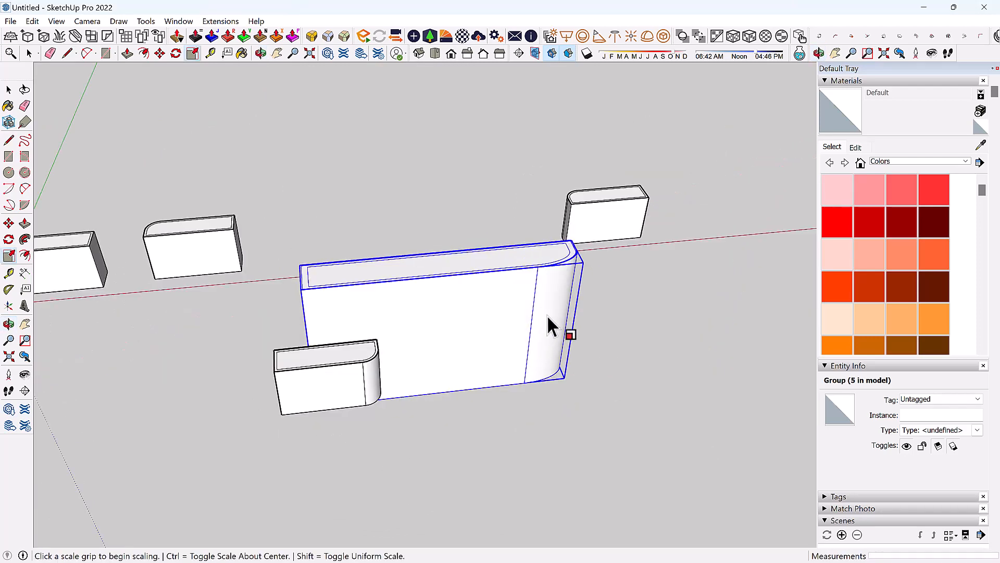
{"action": "left_click_drag", "start_coordinate": [444, 277], "coordinate": [509, 319]}
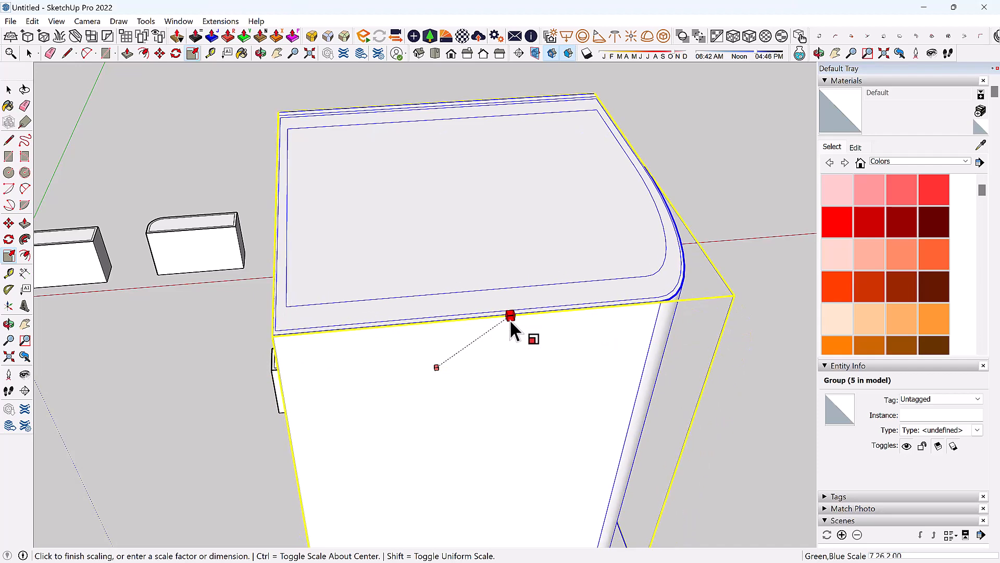
{"action": "key", "text": "space"}
{"action": "middle_click_drag", "start_coordinate": [448, 292], "coordinate": [439, 266]}
{"action": "scroll", "coordinate": [409, 280], "scroll_direction": "up", "scroll_amount": 2}
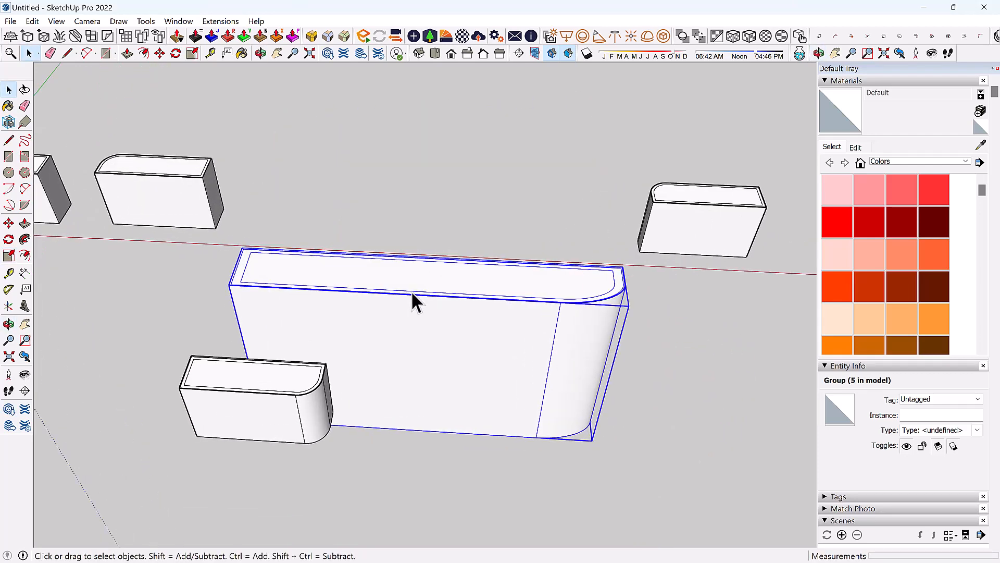
{"action": "scroll", "coordinate": [544, 344], "scroll_direction": "down", "scroll_amount": 3}
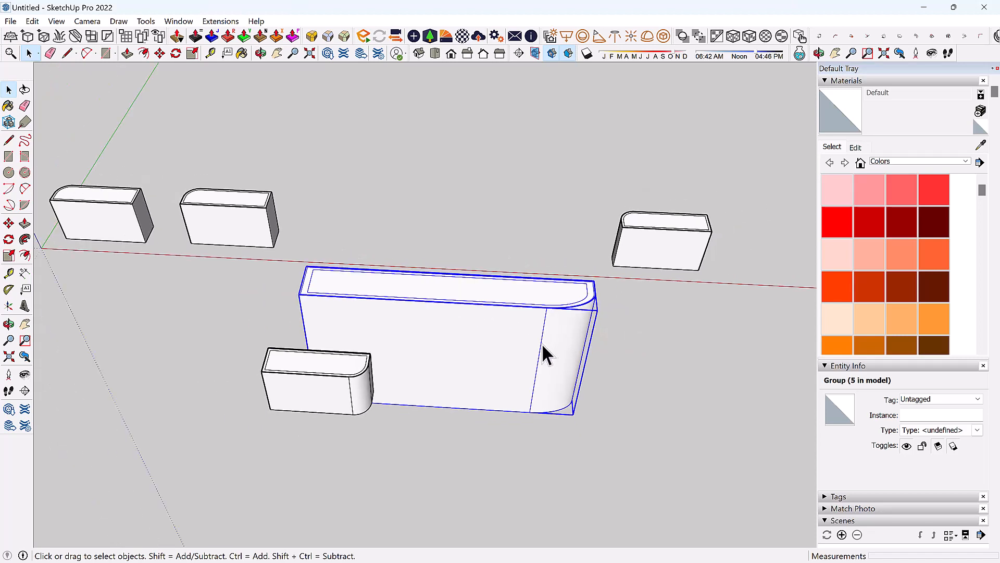
{"action": "key", "text": "s"}
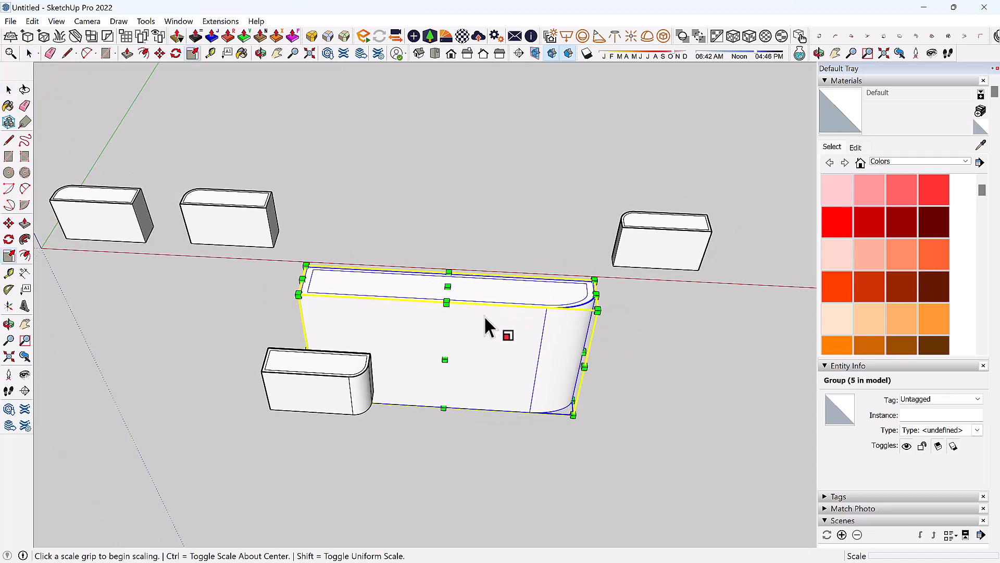
{"action": "scroll", "coordinate": [388, 253], "scroll_direction": "down", "scroll_amount": 2}
{"action": "scroll", "coordinate": [467, 298], "scroll_direction": "down", "scroll_amount": 2}
{"action": "key", "text": "space"}
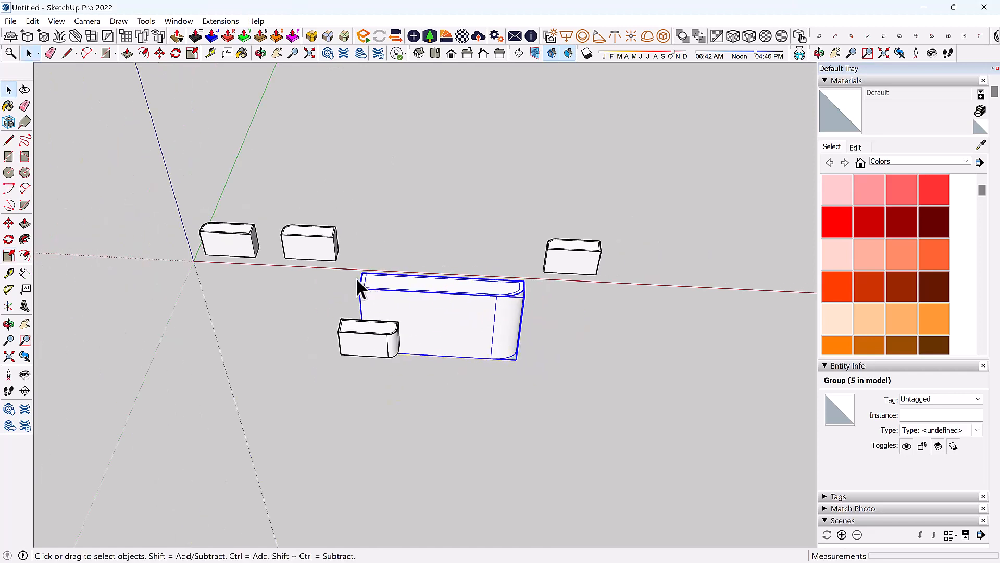
Orbit around the blocks and begin a Tape Measure guide from the top edge, then cancel it.
{"action": "scroll", "coordinate": [356, 278], "scroll_direction": "up", "scroll_amount": 2}
{"action": "scroll", "coordinate": [411, 295], "scroll_direction": "up", "scroll_amount": 2}
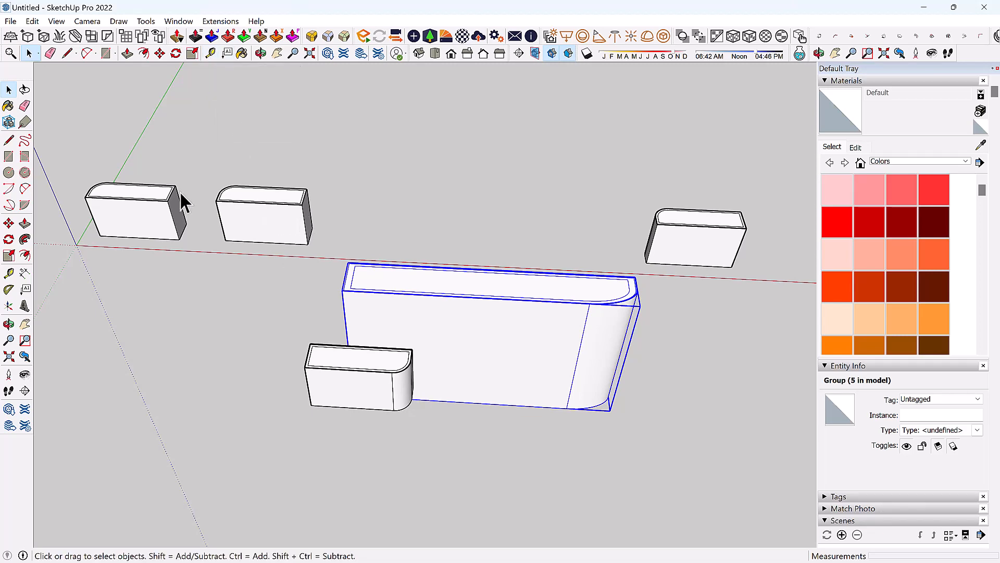
{"action": "middle_click_drag", "start_coordinate": [330, 295], "coordinate": [339, 468]}
{"action": "scroll", "coordinate": [339, 470], "scroll_direction": "down", "scroll_amount": 2}
{"action": "scroll", "coordinate": [208, 279], "scroll_direction": "up", "scroll_amount": 5}
{"action": "scroll", "coordinate": [273, 298], "scroll_direction": "up", "scroll_amount": 4}
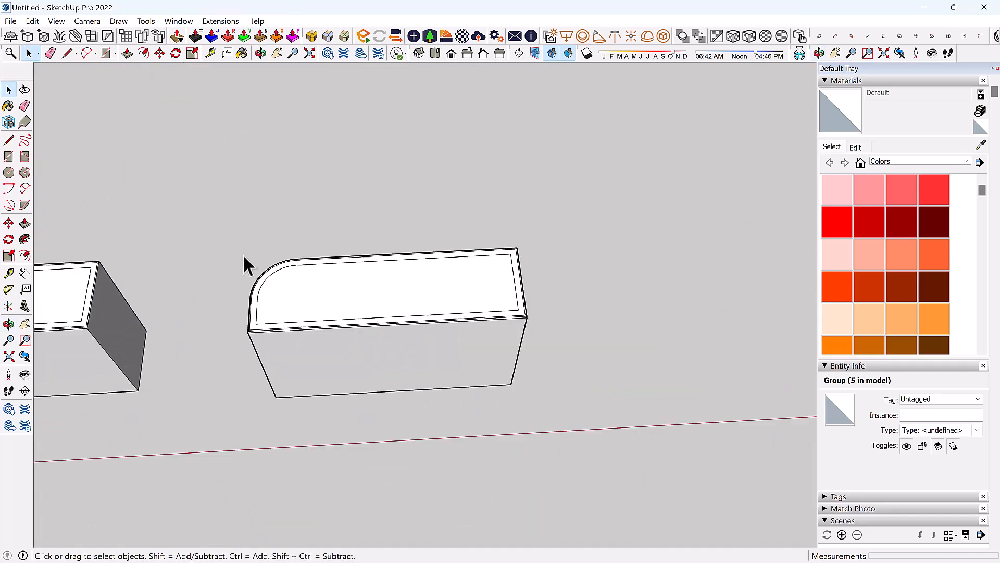
{"action": "left_click", "coordinate": [210, 54]}
{"action": "scroll", "coordinate": [291, 282], "scroll_direction": "up", "scroll_amount": 3}
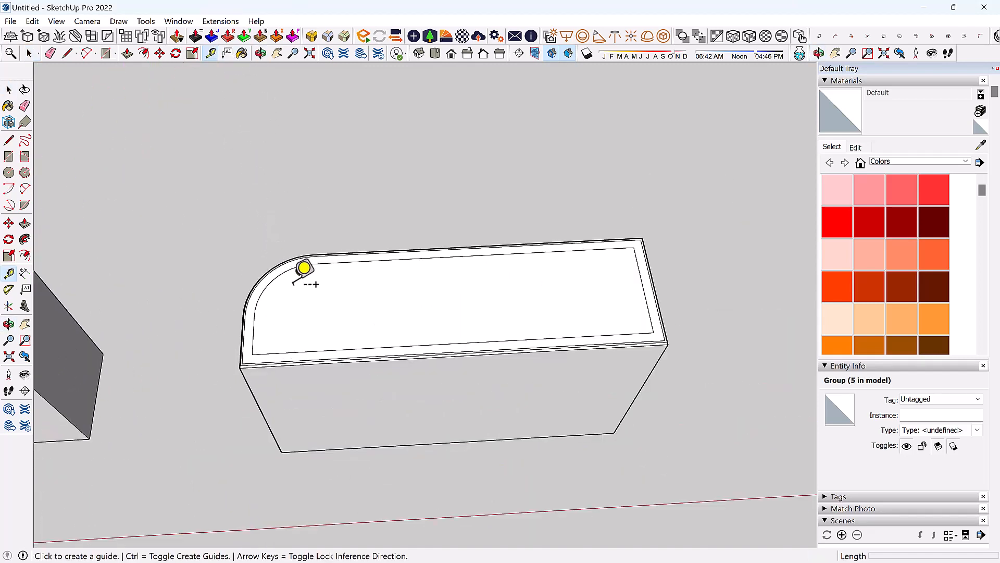
{"action": "left_click", "coordinate": [331, 259]}
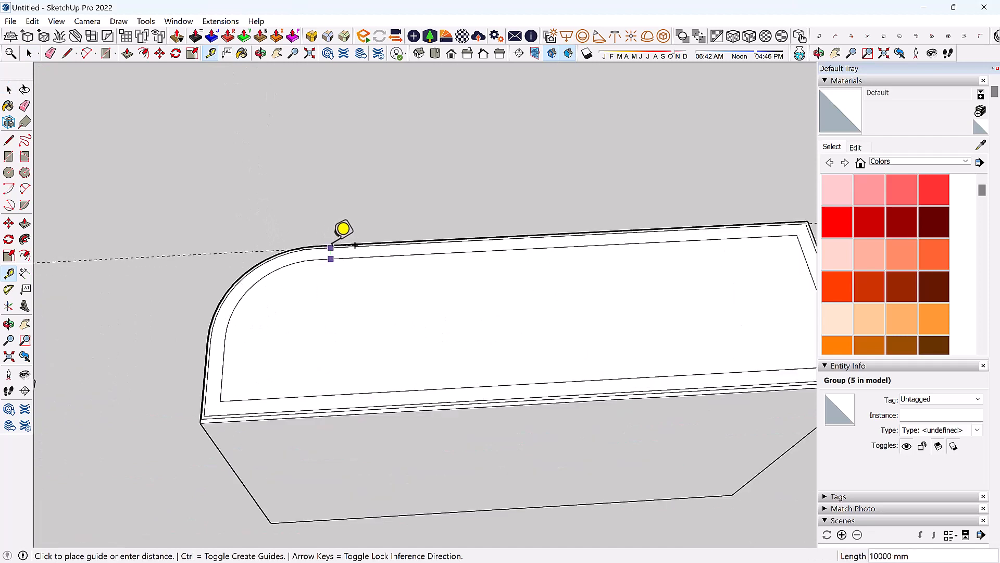
{"action": "scroll", "coordinate": [344, 231], "scroll_direction": "up", "scroll_amount": 1}
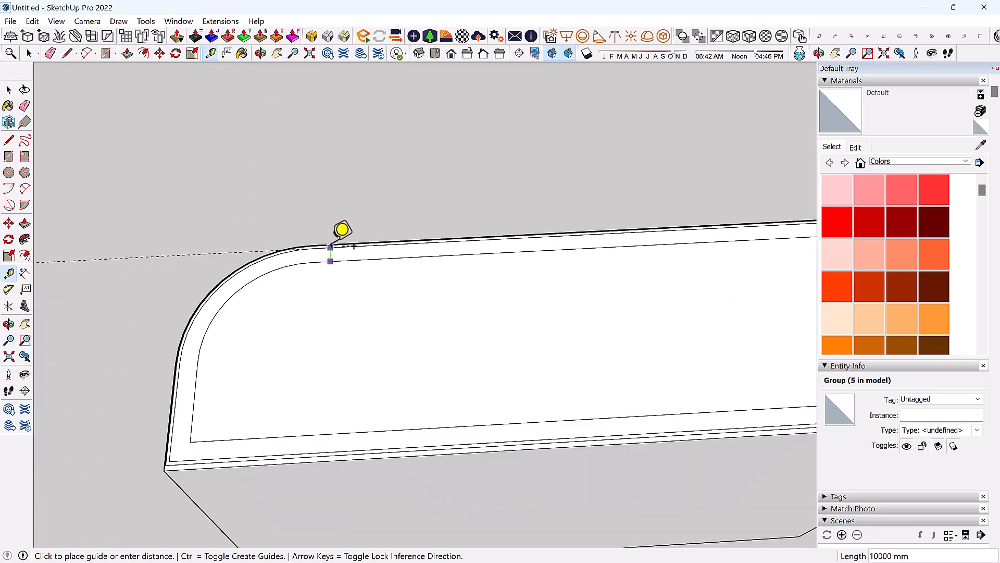
{"action": "key", "text": "space"}
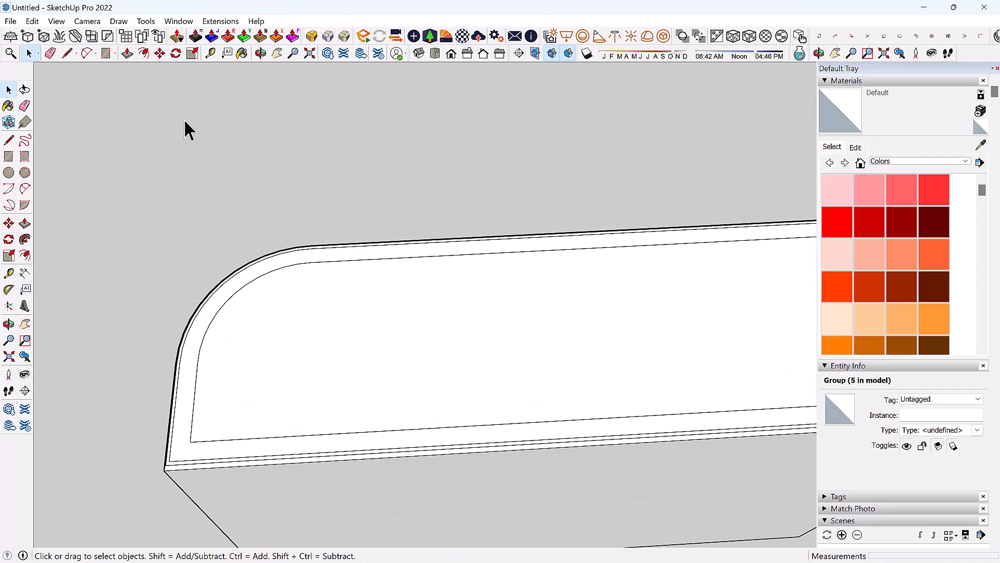
Place a guide 10000 mm from the block's top edge.
{"action": "key", "text": "t"}
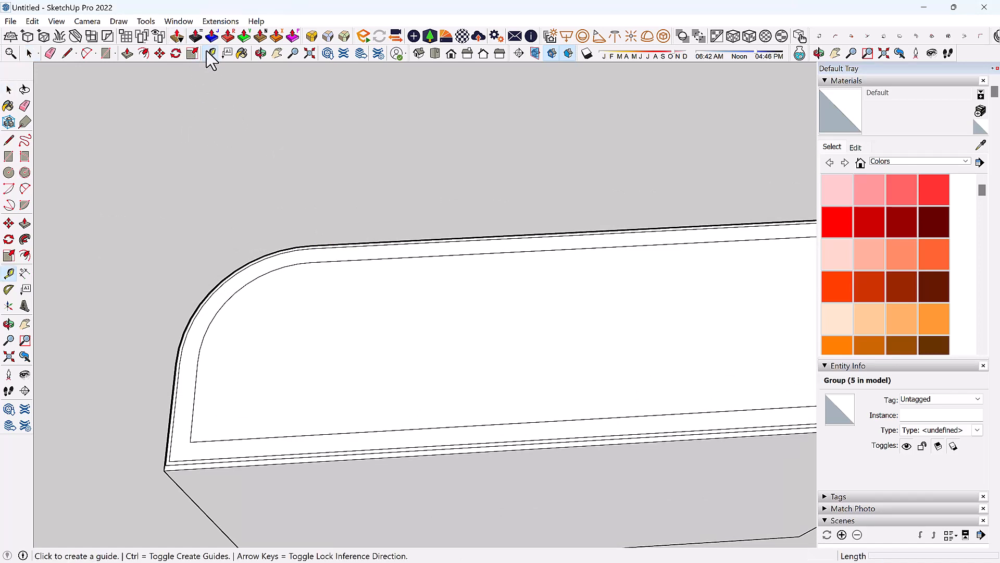
{"action": "scroll", "coordinate": [355, 239], "scroll_direction": "up", "scroll_amount": 2}
{"action": "scroll", "coordinate": [386, 299], "scroll_direction": "up", "scroll_amount": 2}
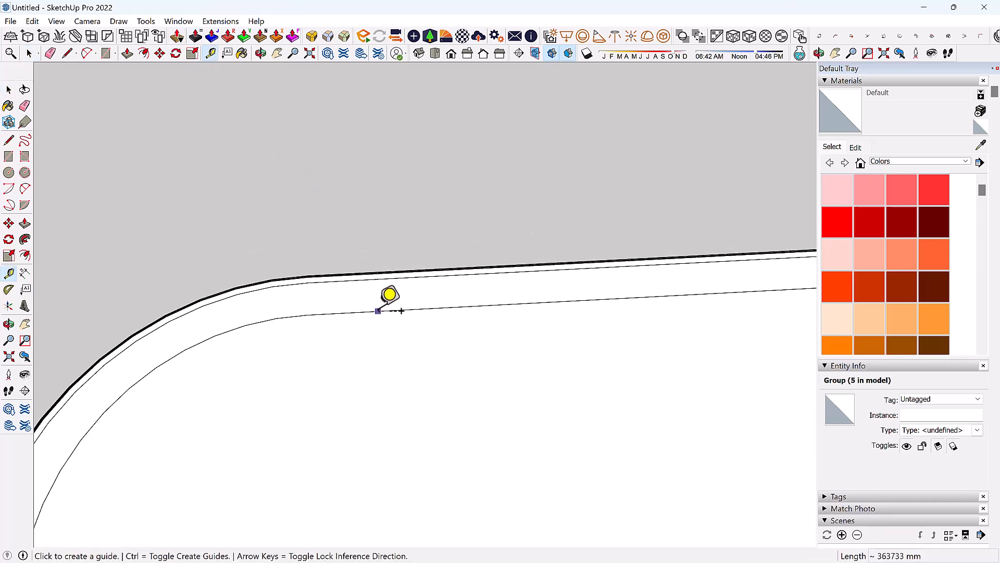
{"action": "left_click", "coordinate": [378, 311]}
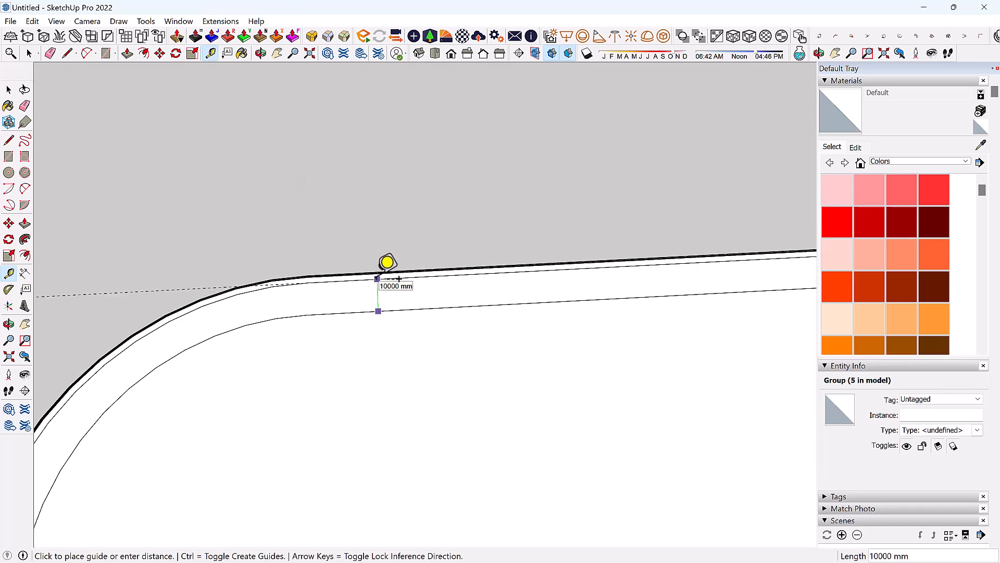
{"action": "left_click", "coordinate": [378, 278]}
{"action": "scroll", "coordinate": [383, 266], "scroll_direction": "down", "scroll_amount": 2}
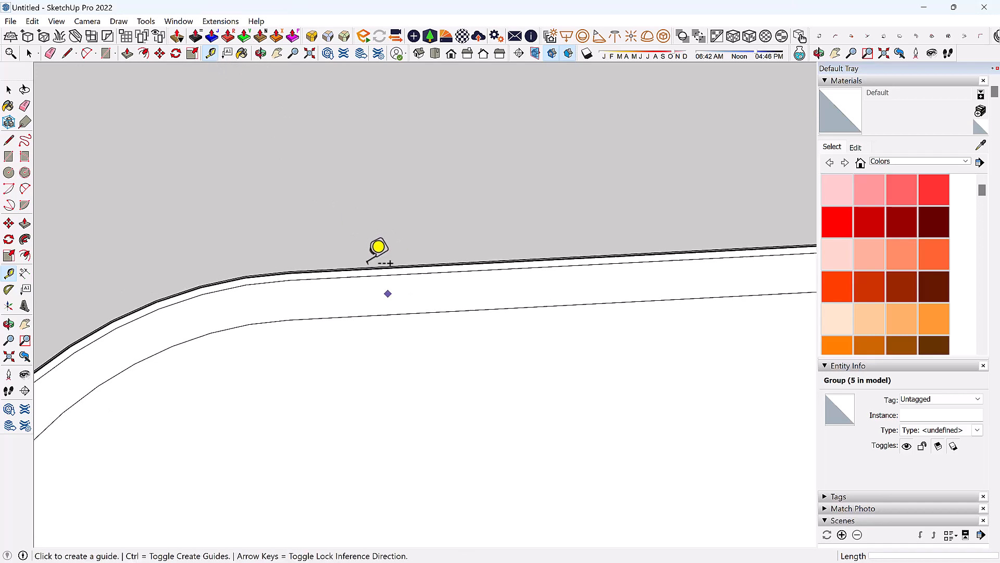
{"action": "scroll", "coordinate": [379, 264], "scroll_direction": "up", "scroll_amount": 1}
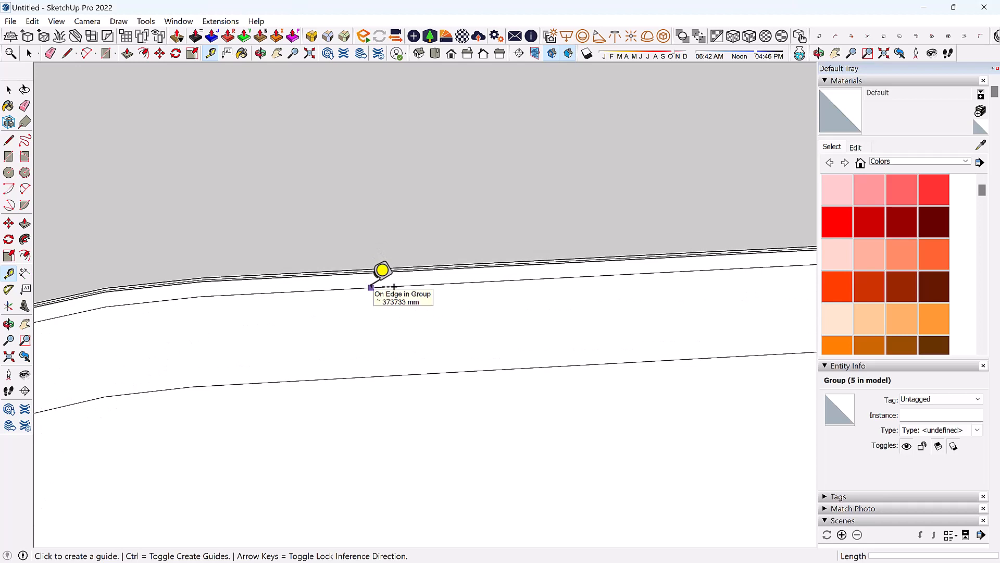
Abandon a second parallel guide and orbit to view the block from above and the front.
{"action": "left_click", "coordinate": [370, 287]}
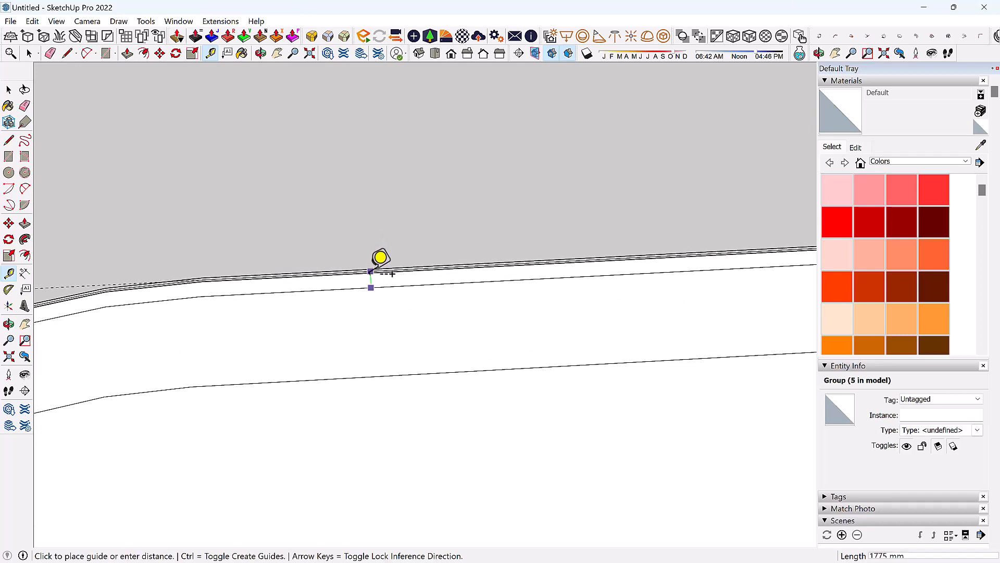
{"action": "scroll", "coordinate": [371, 270], "scroll_direction": "up", "scroll_amount": 5}
{"action": "scroll", "coordinate": [367, 303], "scroll_direction": "down", "scroll_amount": 5}
{"action": "scroll", "coordinate": [367, 306], "scroll_direction": "up", "scroll_amount": 1}
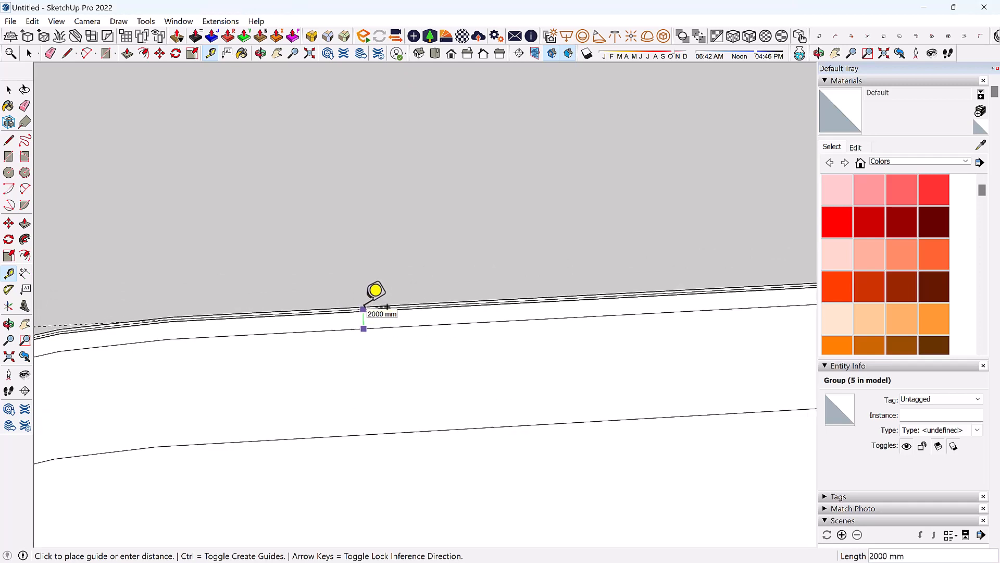
{"action": "key", "text": "space"}
{"action": "scroll", "coordinate": [289, 260], "scroll_direction": "down", "scroll_amount": 7}
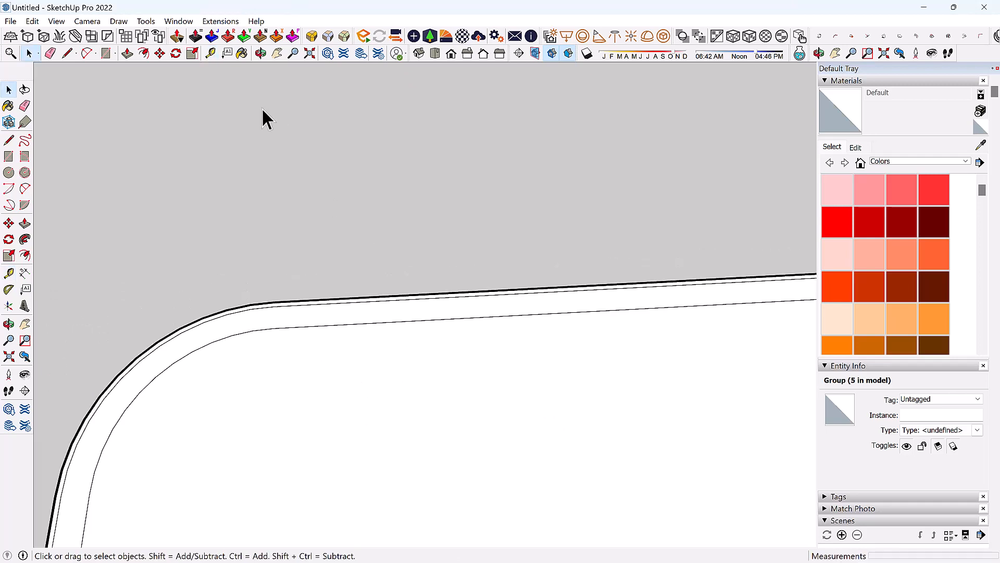
{"action": "scroll", "coordinate": [138, 323], "scroll_direction": "down", "scroll_amount": 3}
{"action": "middle_click_drag", "start_coordinate": [143, 334], "coordinate": [386, 339]}
{"action": "scroll", "coordinate": [434, 317], "scroll_direction": "up", "scroll_amount": 2}
{"action": "mouse_move", "coordinate": [433, 308]}
{"action": "middle_mouse_down"}
{"action": "mouse_move", "coordinate": [323, 295]}
{"action": "mouse_move", "coordinate": [277, 276]}
{"action": "mouse_move", "coordinate": [333, 203]}
{"action": "mouse_move", "coordinate": [423, 302]}
{"action": "mouse_move", "coordinate": [430, 293]}
{"action": "middle_mouse_up"}
{"action": "scroll", "coordinate": [428, 292], "scroll_direction": "down", "scroll_amount": 4}
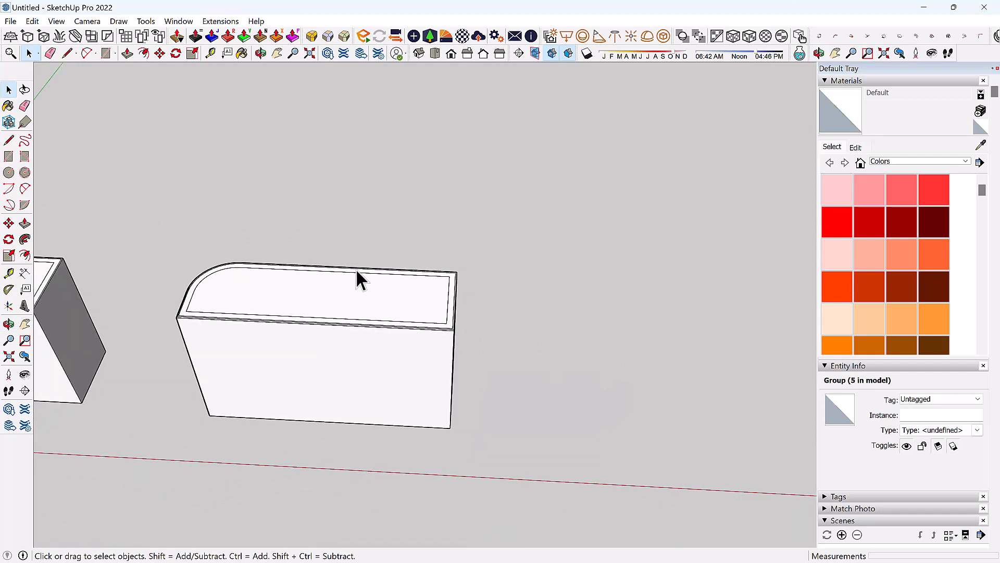
{"action": "middle_click_drag", "start_coordinate": [355, 268], "coordinate": [379, 245]}
Add a guide 120000 mm in from the block's right end.
{"action": "left_click", "coordinate": [211, 53]}
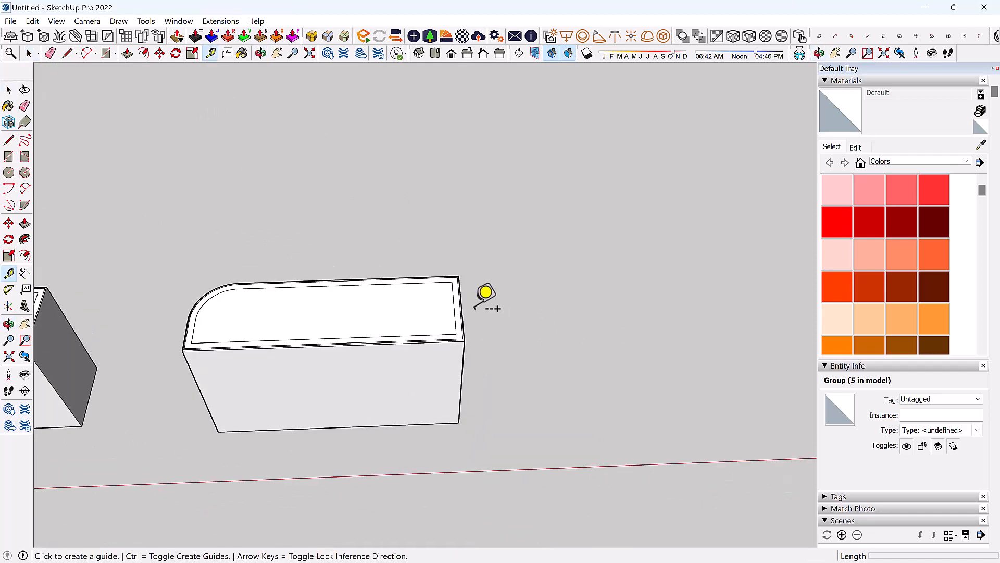
{"action": "scroll", "coordinate": [474, 309], "scroll_direction": "up", "scroll_amount": 3}
{"action": "middle_click_drag", "start_coordinate": [476, 308], "coordinate": [567, 337]}
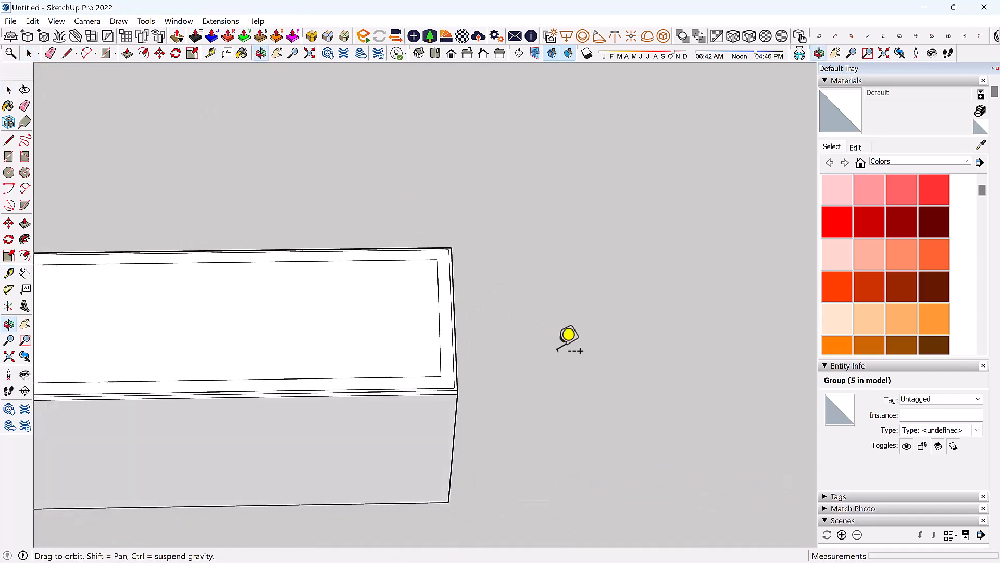
{"action": "scroll", "coordinate": [520, 323], "scroll_direction": "down", "scroll_amount": 3}
{"action": "middle_click_drag", "start_coordinate": [511, 312], "coordinate": [481, 359]}
{"action": "scroll", "coordinate": [543, 324], "scroll_direction": "up", "scroll_amount": 1}
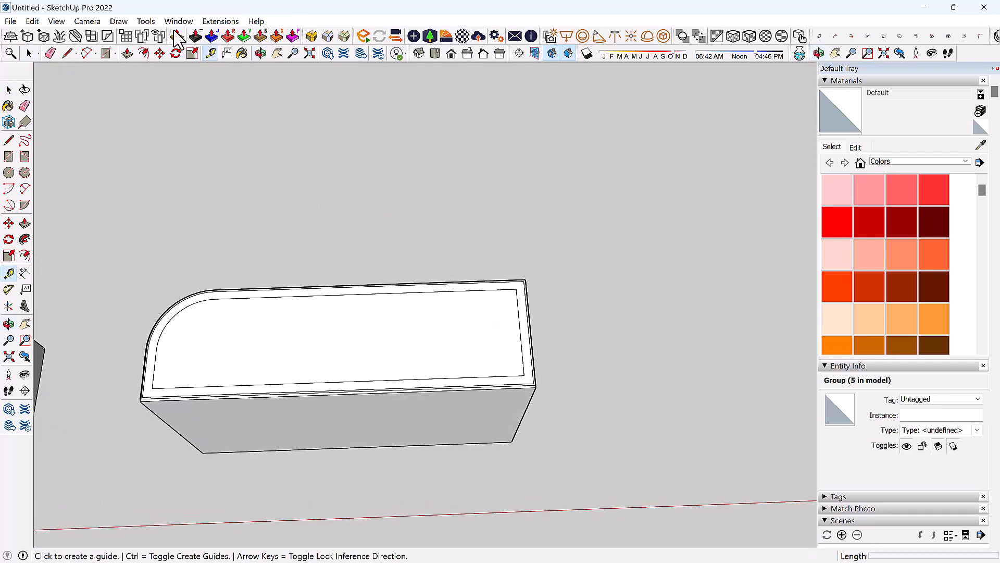
{"action": "scroll", "coordinate": [531, 351], "scroll_direction": "up", "scroll_amount": 4}
{"action": "scroll", "coordinate": [532, 341], "scroll_direction": "up", "scroll_amount": 1}
{"action": "left_click", "coordinate": [527, 329]}
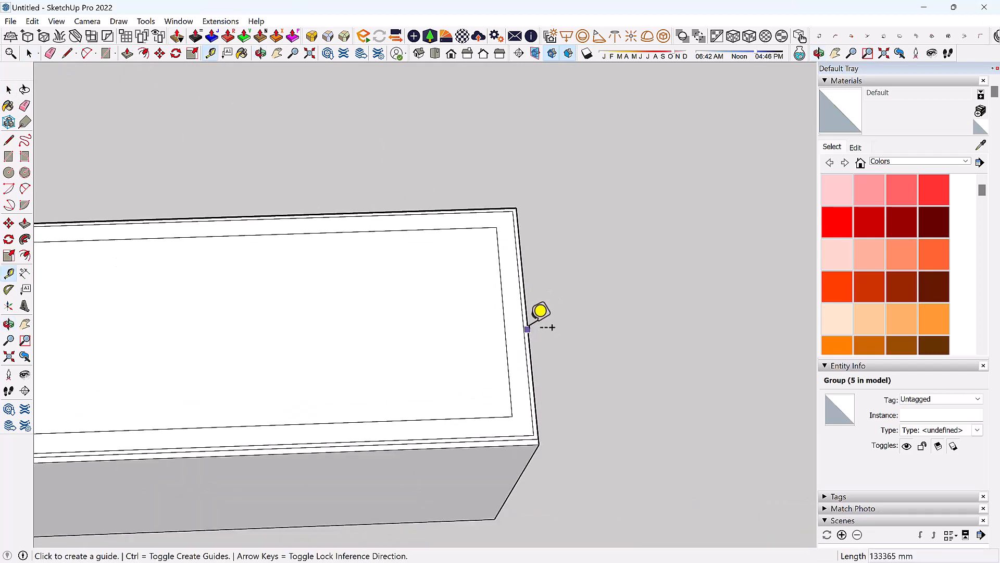
{"action": "scroll", "coordinate": [569, 319], "scroll_direction": "down", "scroll_amount": 3}
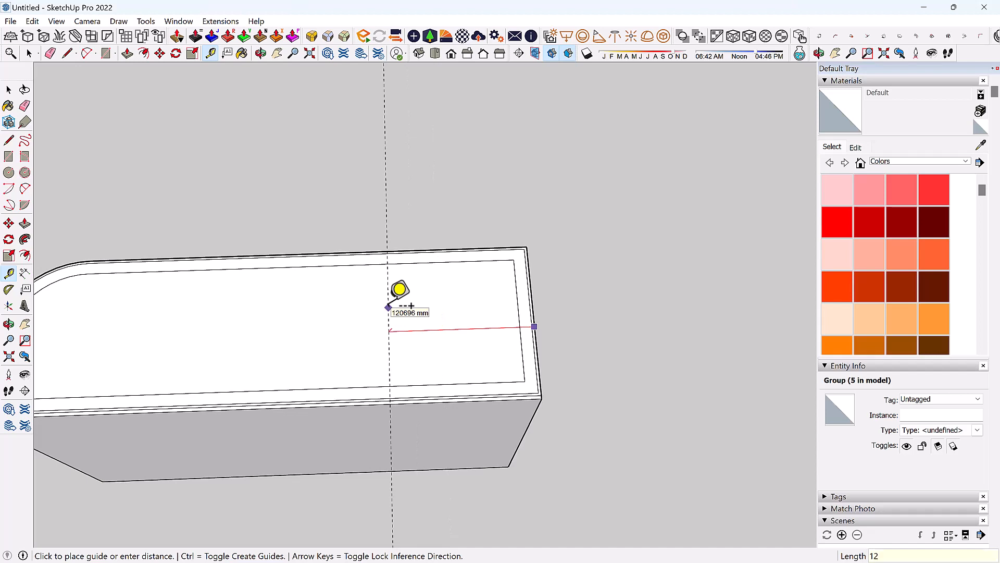
{"action": "type", "text": "120000"}
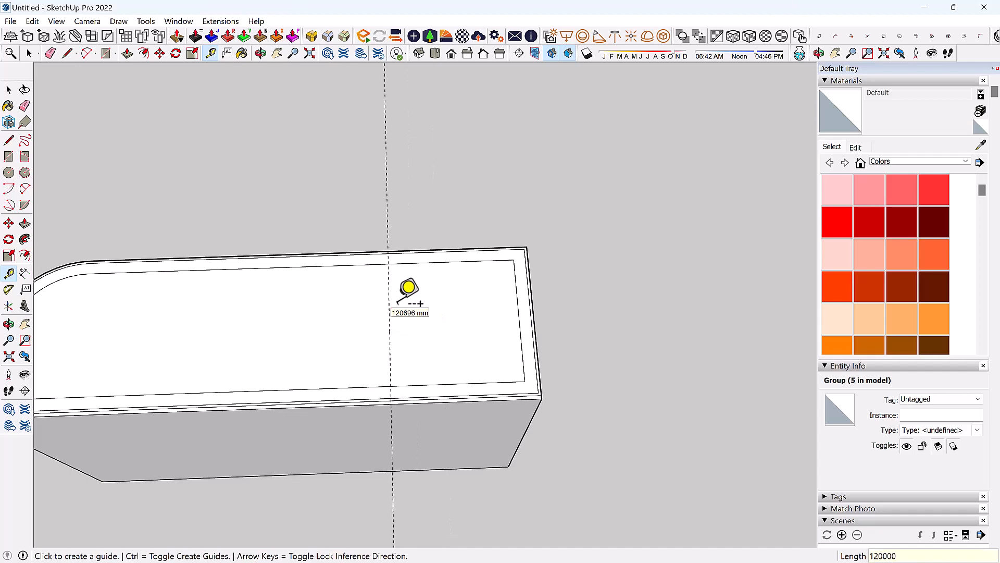
{"action": "key", "text": "Return"}
Add the matching guide in from the block's left end.
{"action": "scroll", "coordinate": [644, 316], "scroll_direction": "down", "scroll_amount": 1}
{"action": "scroll", "coordinate": [191, 341], "scroll_direction": "up", "scroll_amount": 2}
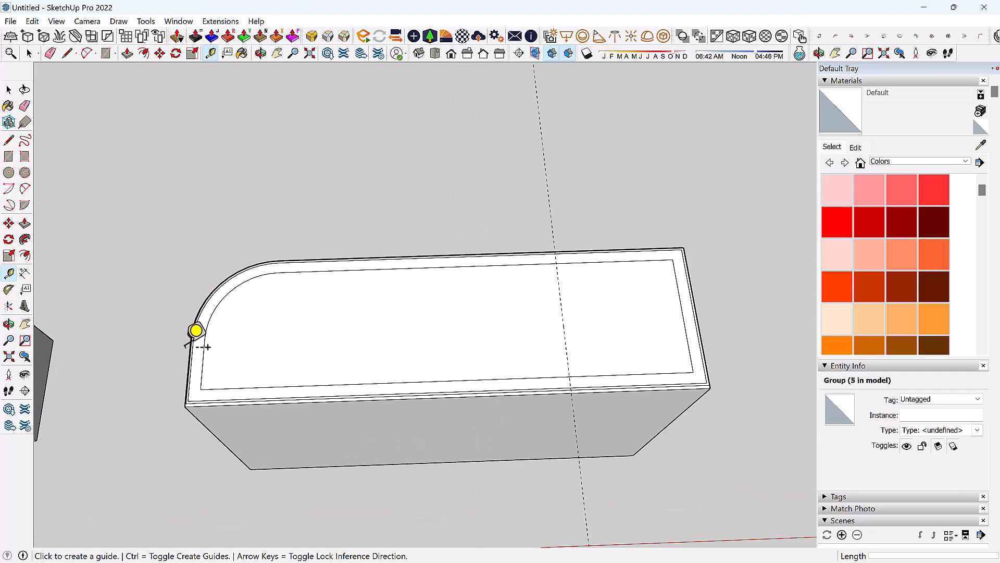
{"action": "left_click", "coordinate": [190, 351]}
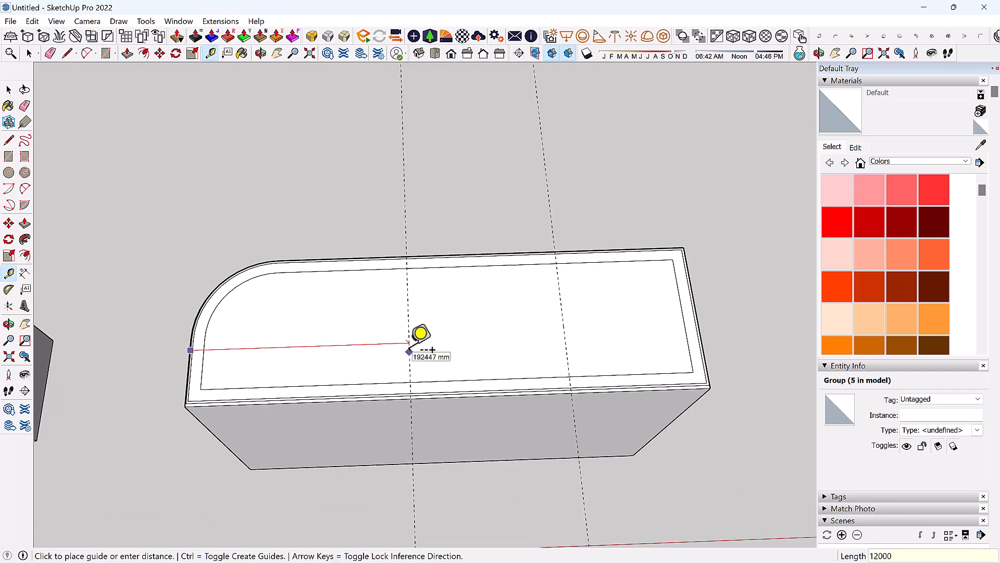
{"action": "key", "text": "Return"}
{"action": "scroll", "coordinate": [410, 341], "scroll_direction": "down", "scroll_amount": 2}
{"action": "key", "text": "space"}
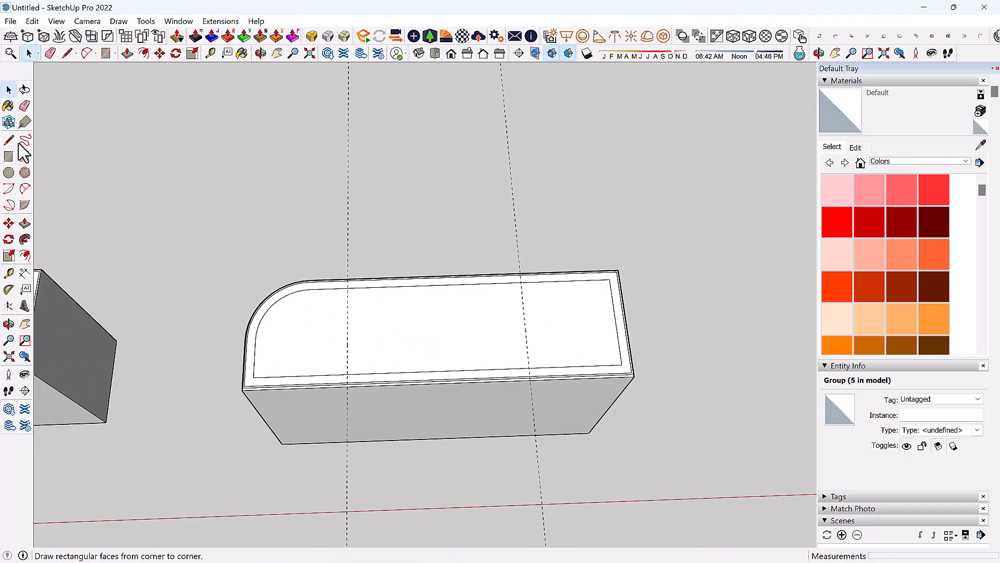
Draw the dividing lines across the block's top along the guides.
{"action": "left_click", "coordinate": [67, 53]}
{"action": "scroll", "coordinate": [383, 321], "scroll_direction": "up", "scroll_amount": 2}
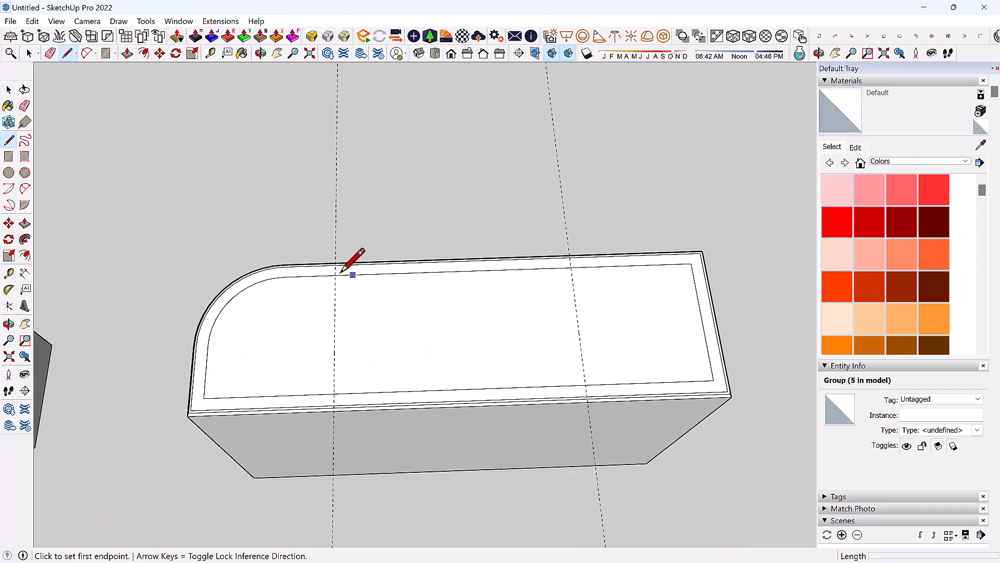
{"action": "left_click", "coordinate": [335, 275]}
{"action": "left_click", "coordinate": [334, 394]}
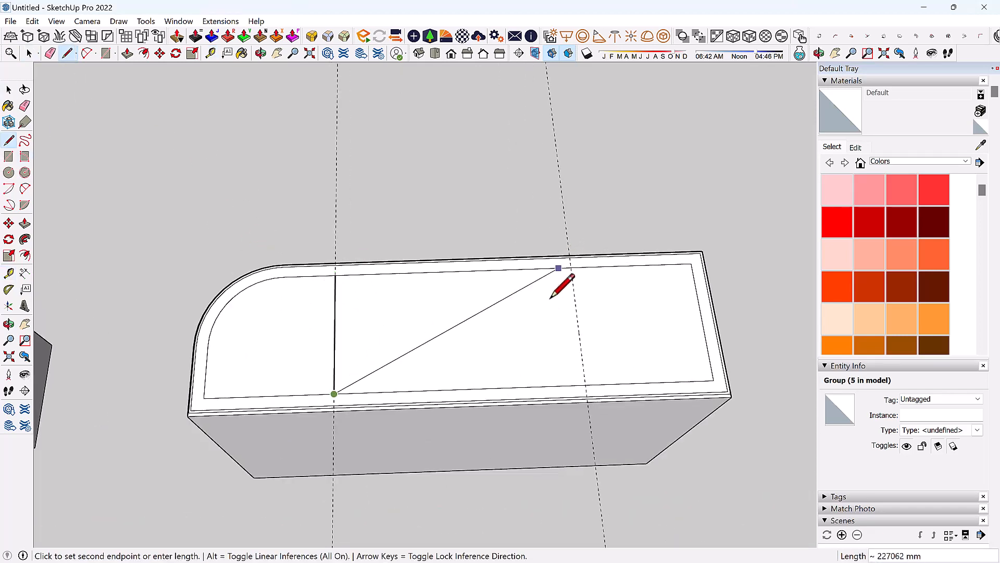
{"action": "key", "text": "Escape"}
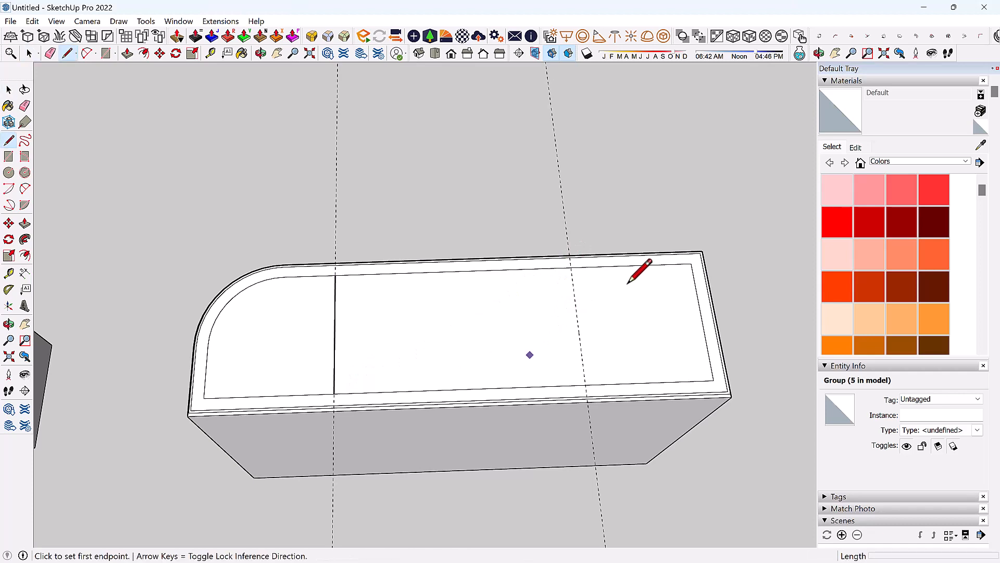
{"action": "left_click", "coordinate": [571, 266]}
{"action": "left_click", "coordinate": [585, 388]}
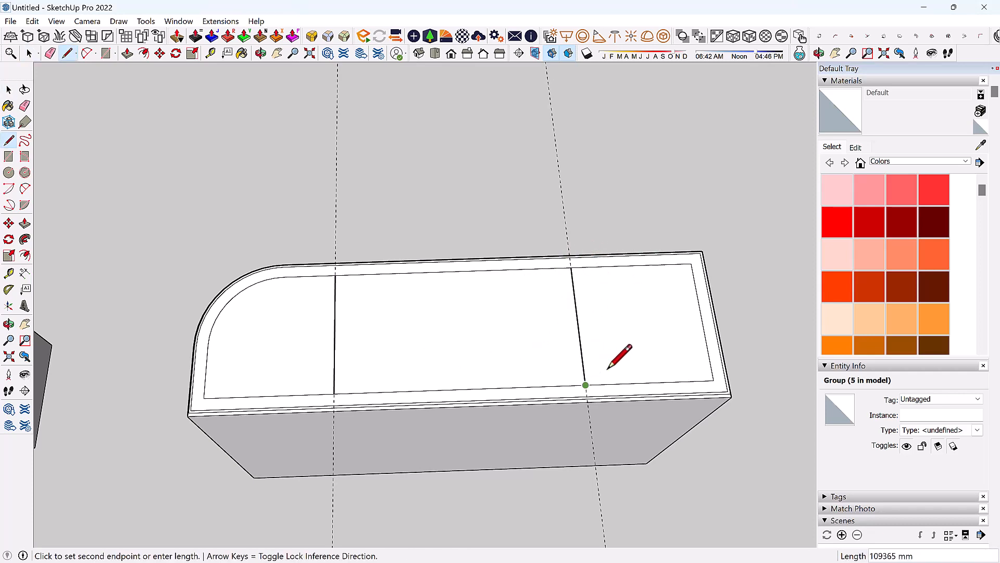
Orbit to a frontal view and open the block's group with all its contents selected.
{"action": "mouse_move", "coordinate": [620, 353]}
{"action": "middle_mouse_down"}
{"action": "mouse_move", "coordinate": [652, 359]}
{"action": "mouse_move", "coordinate": [633, 186]}
{"action": "mouse_move", "coordinate": [127, 252]}
{"action": "mouse_move", "coordinate": [359, 241]}
{"action": "mouse_move", "coordinate": [763, 366]}
{"action": "mouse_move", "coordinate": [768, 424]}
{"action": "middle_mouse_up"}
{"action": "scroll", "coordinate": [574, 353], "scroll_direction": "up", "scroll_amount": 6}
{"action": "key", "text": "space"}
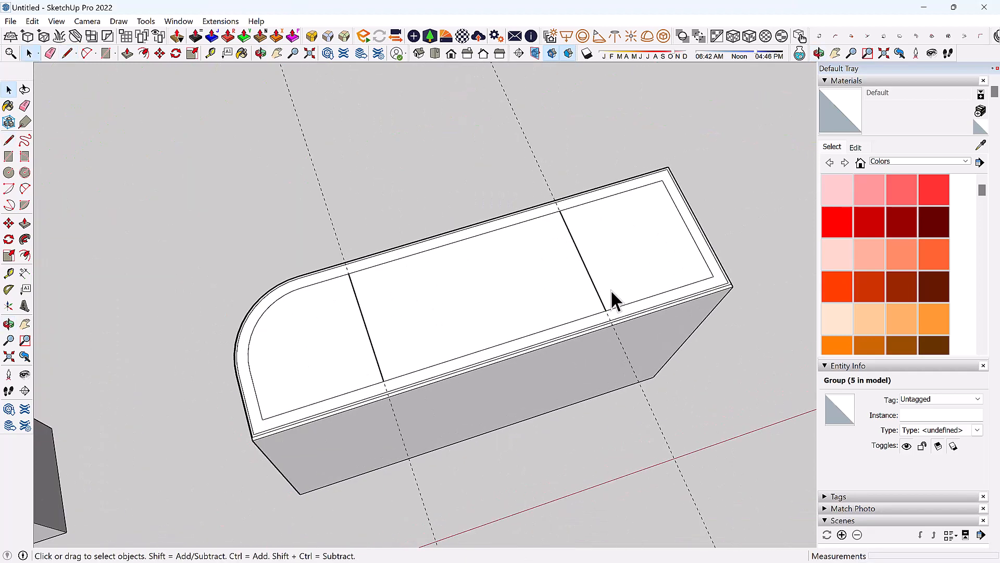
{"action": "middle_click_drag", "start_coordinate": [568, 253], "coordinate": [485, 291]}
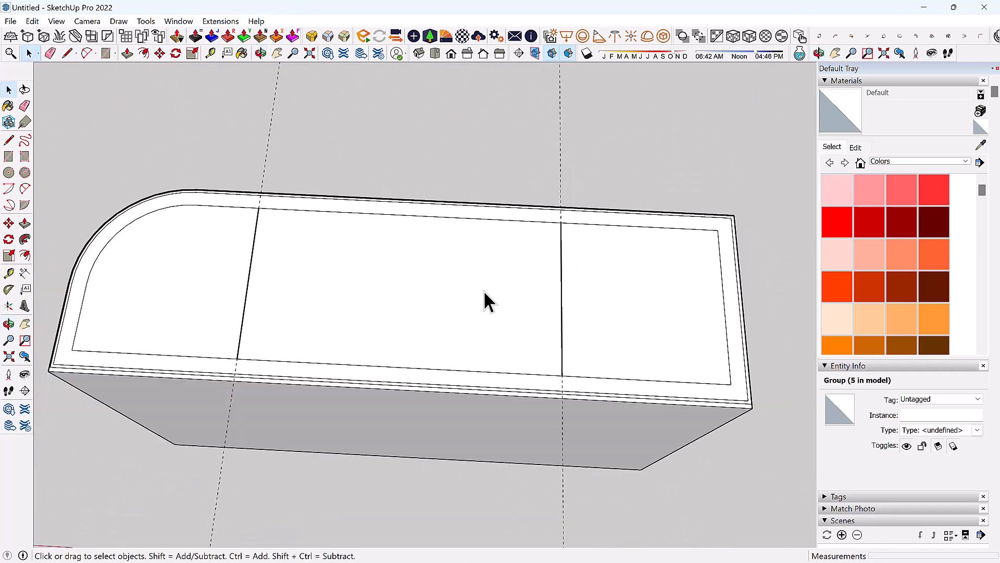
{"action": "scroll", "coordinate": [482, 291], "scroll_direction": "down", "scroll_amount": 2}
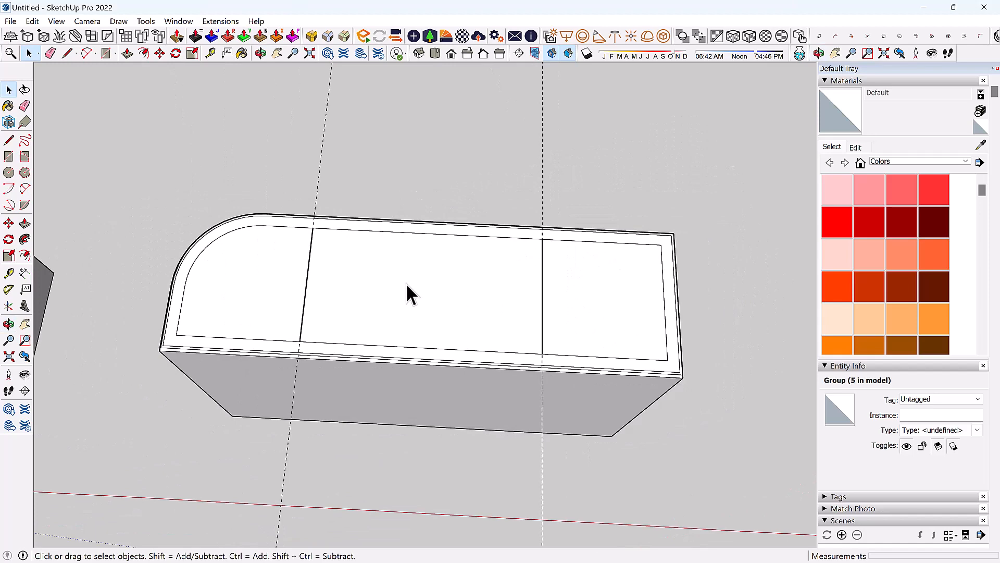
{"action": "left_click", "coordinate": [454, 286]}
{"action": "triple_click", "coordinate": [379, 289]}
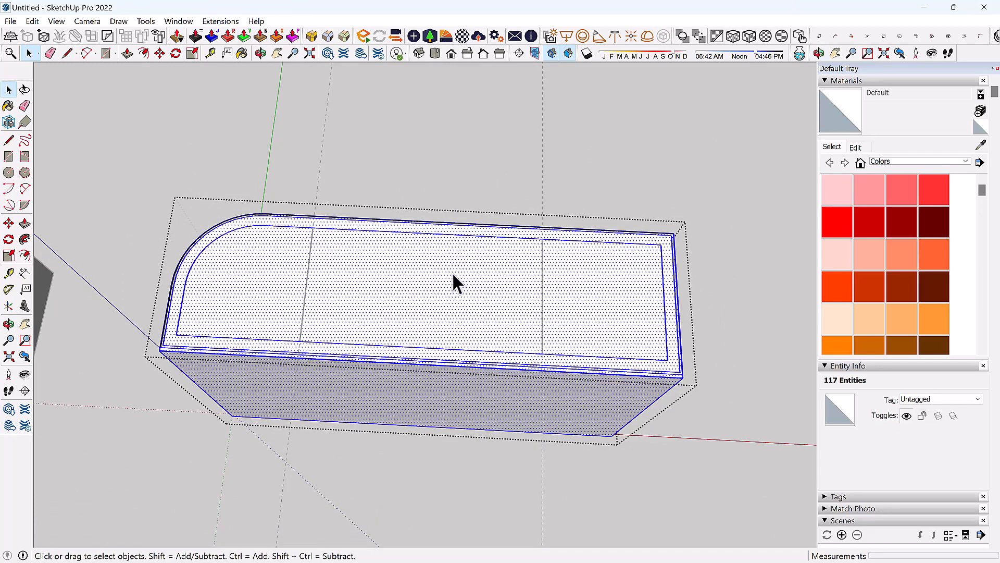
Try selecting the top face with its edges, then reopen the group with everything selected.
{"action": "left_click", "coordinate": [437, 275]}
{"action": "key", "text": "Escape"}
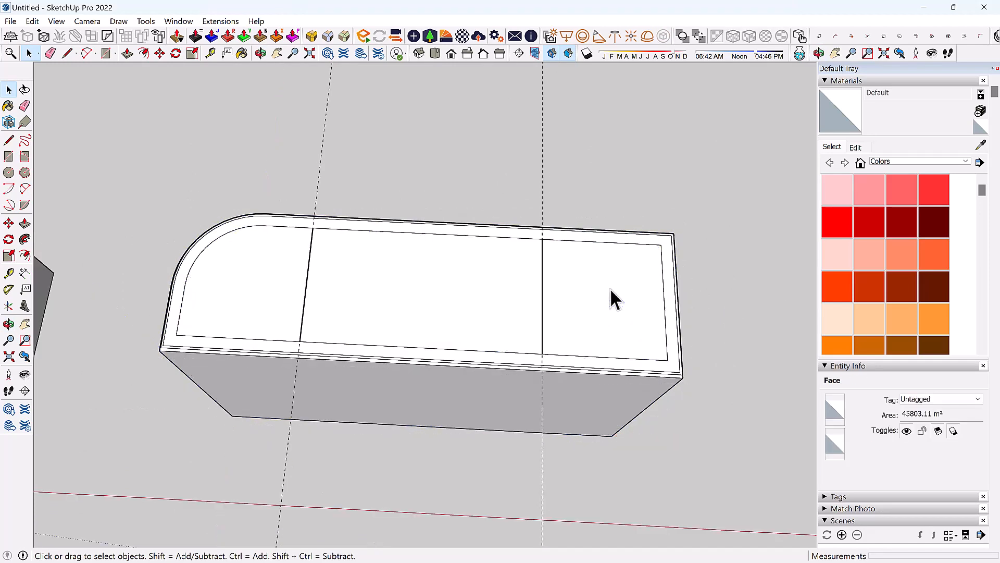
{"action": "double_click", "coordinate": [409, 288]}
{"action": "double_click", "coordinate": [409, 287]}
{"action": "left_click", "coordinate": [748, 299]}
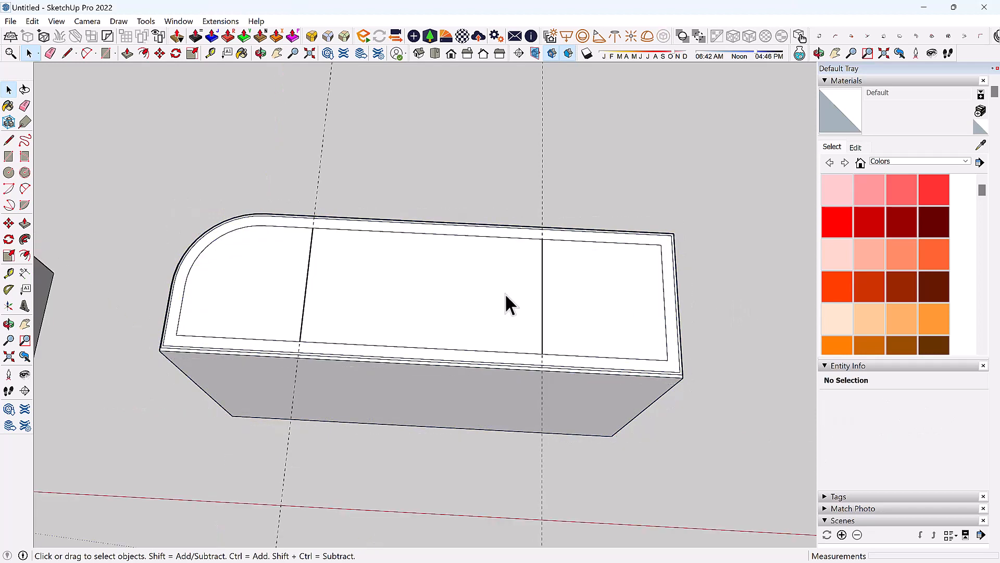
{"action": "left_click", "coordinate": [505, 292]}
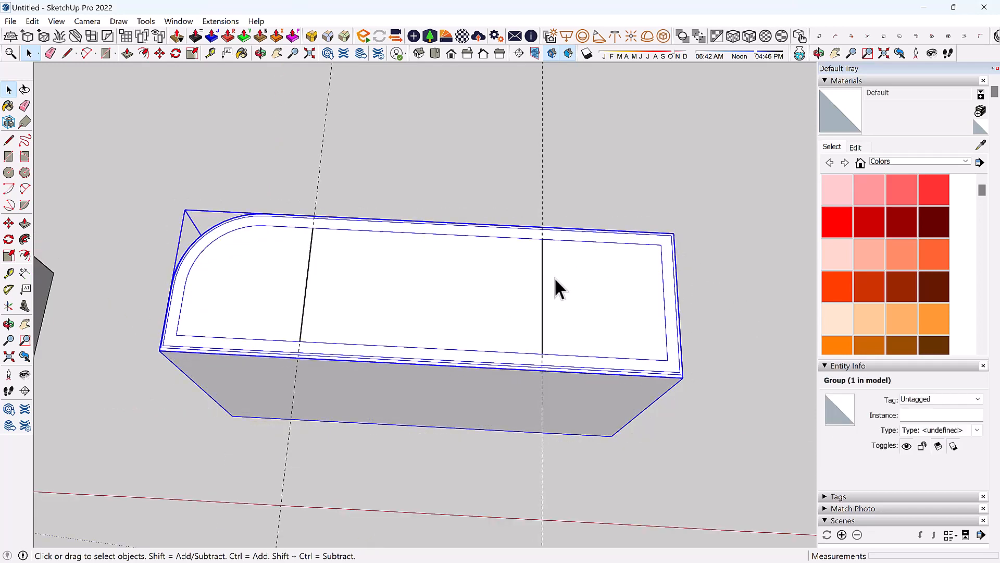
{"action": "triple_click", "coordinate": [390, 287]}
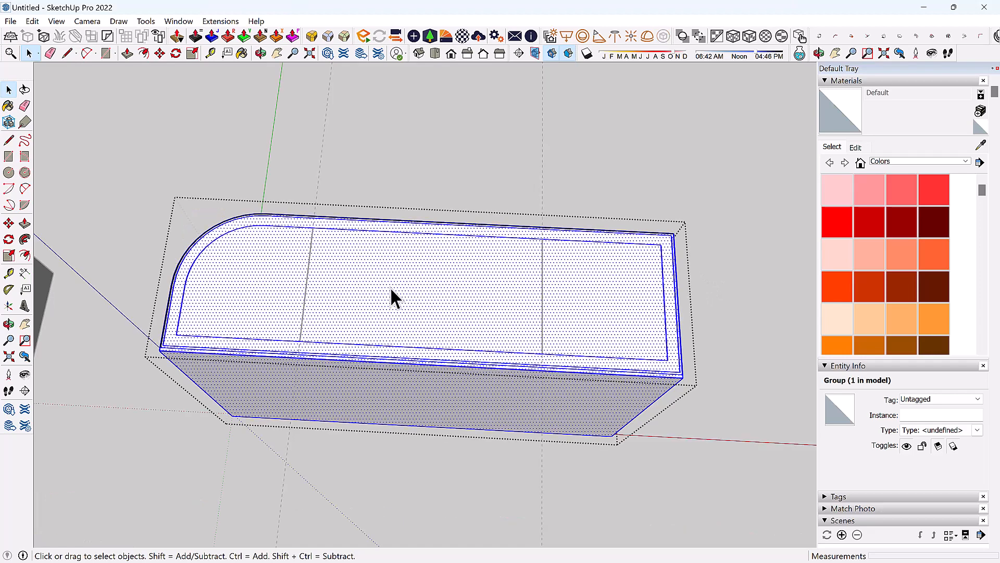
Draw two dividing lines across the block's top, splitting it into three sections.
{"action": "left_click", "coordinate": [68, 53]}
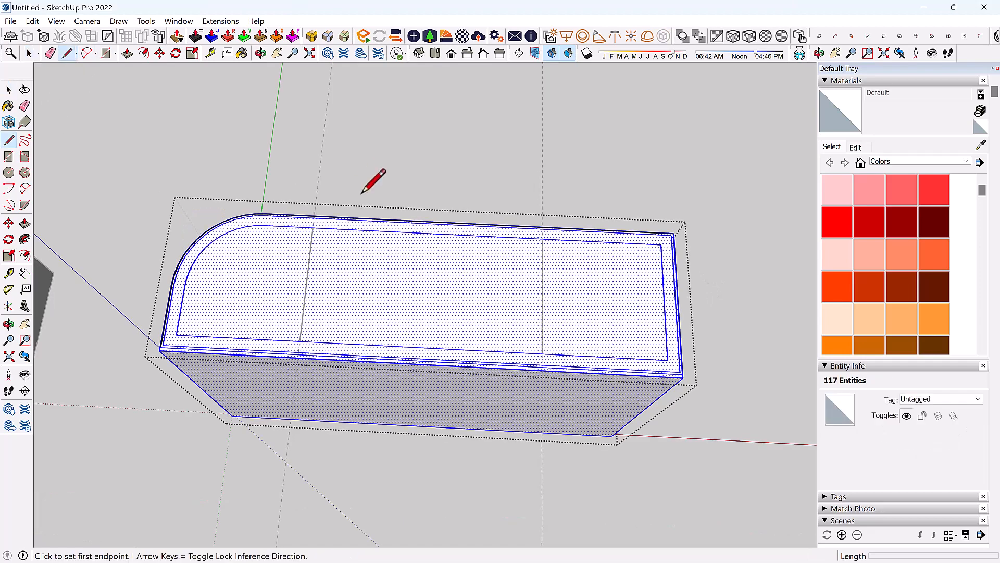
{"action": "left_click", "coordinate": [312, 228]}
{"action": "left_click", "coordinate": [300, 341]}
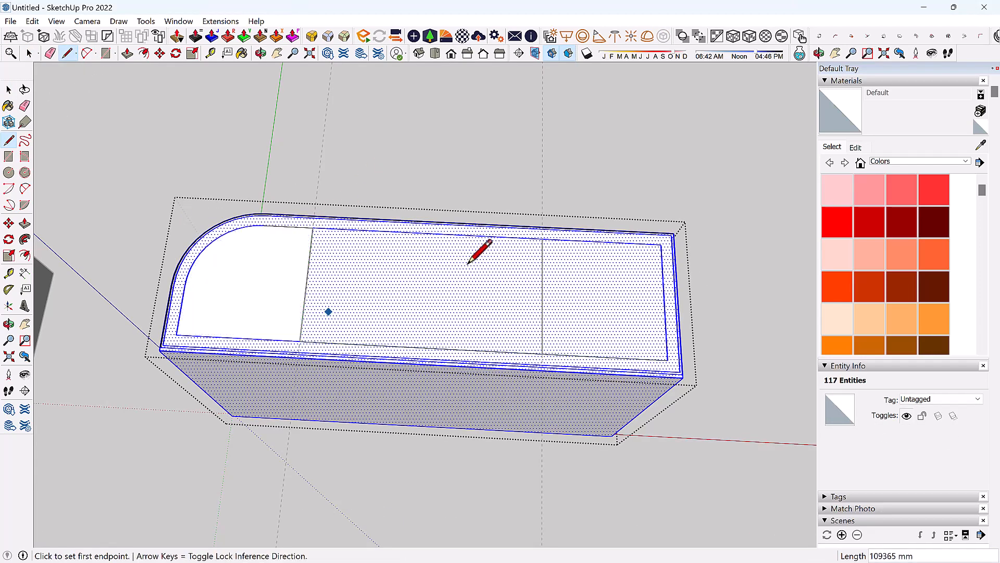
{"action": "left_click", "coordinate": [542, 239]}
{"action": "left_click", "coordinate": [542, 354]}
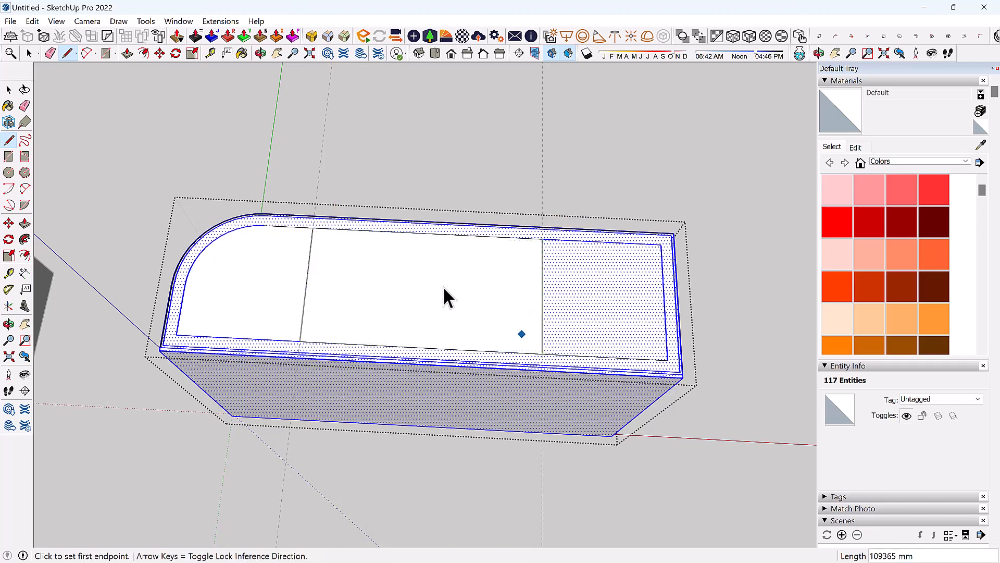
Push/Pull the middle section upward so it stands well above the end sections.
{"action": "key", "text": "space"}
{"action": "left_click", "coordinate": [441, 288]}
{"action": "key", "text": "p"}
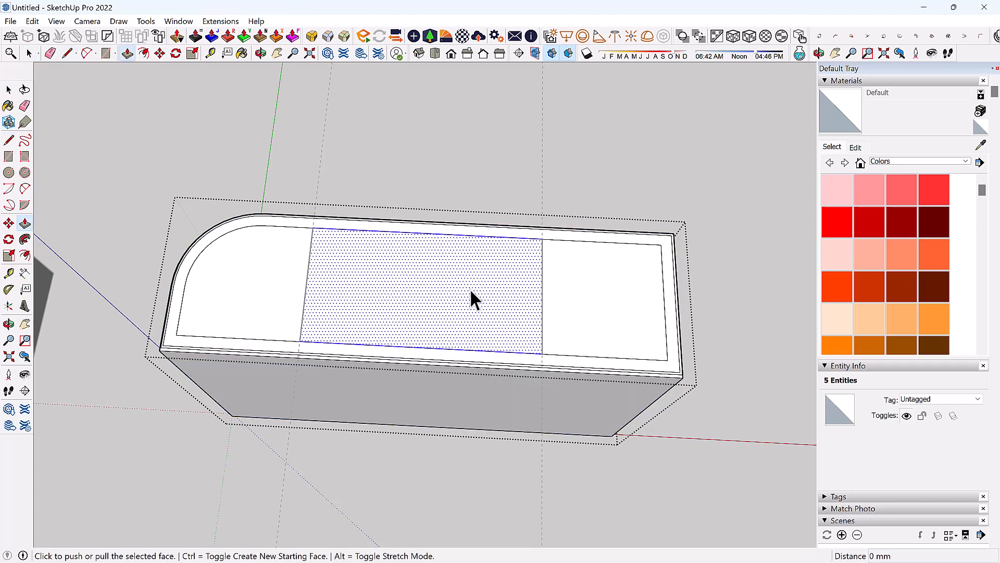
{"action": "left_click", "coordinate": [470, 289]}
{"action": "middle_click_drag", "start_coordinate": [468, 275], "coordinate": [482, 292]}
Orbit around the raised block and try pushing its side face, cancelling each attempt.
{"action": "key", "text": "o"}
{"action": "middle_click_drag", "start_coordinate": [315, 285], "coordinate": [458, 285]}
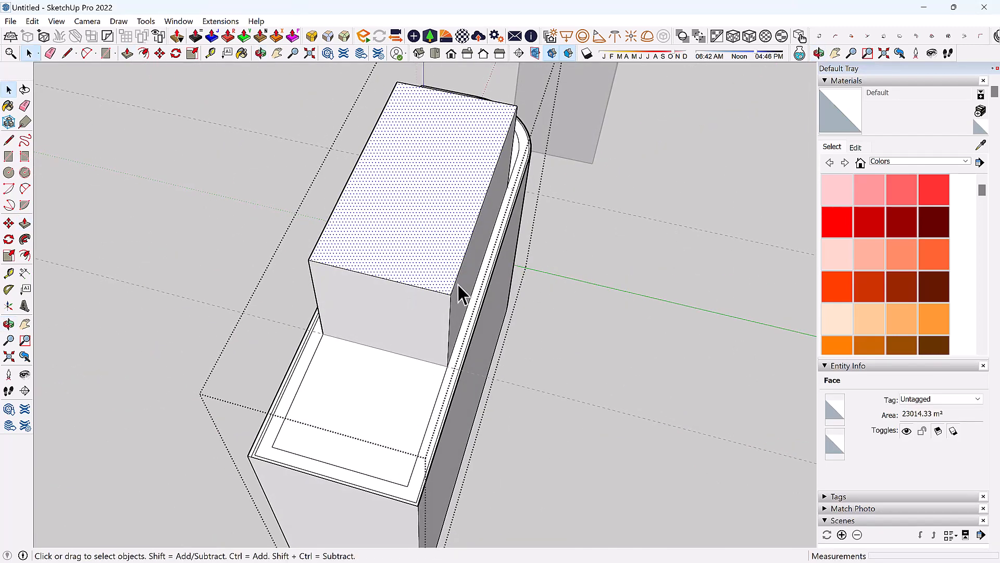
{"action": "left_click", "coordinate": [464, 289]}
{"action": "key", "text": "p"}
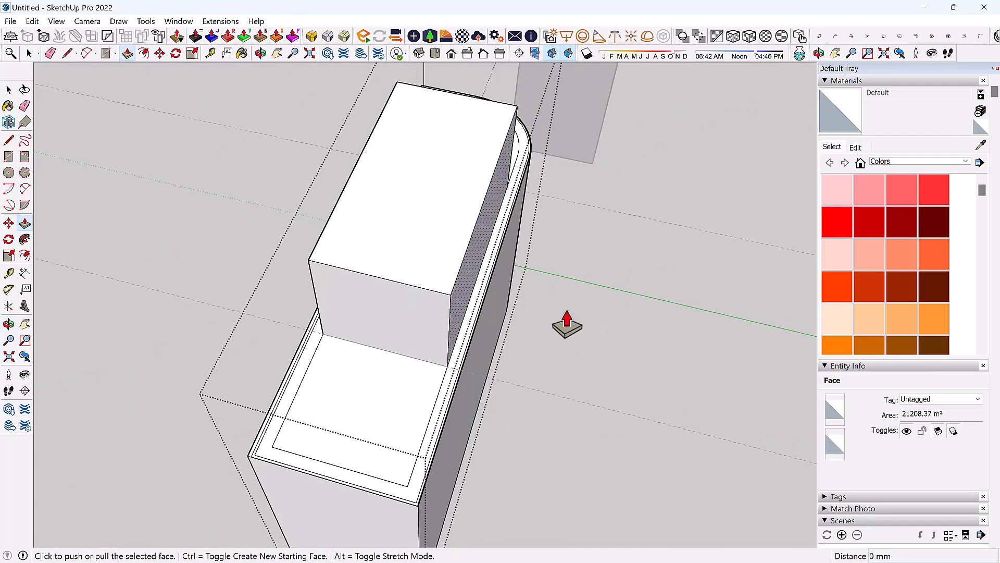
{"action": "left_click", "coordinate": [472, 305]}
{"action": "middle_click_drag", "start_coordinate": [561, 302], "coordinate": [697, 214]}
{"action": "key", "text": "Escape"}
{"action": "key", "text": "space"}
{"action": "left_click", "coordinate": [493, 264]}
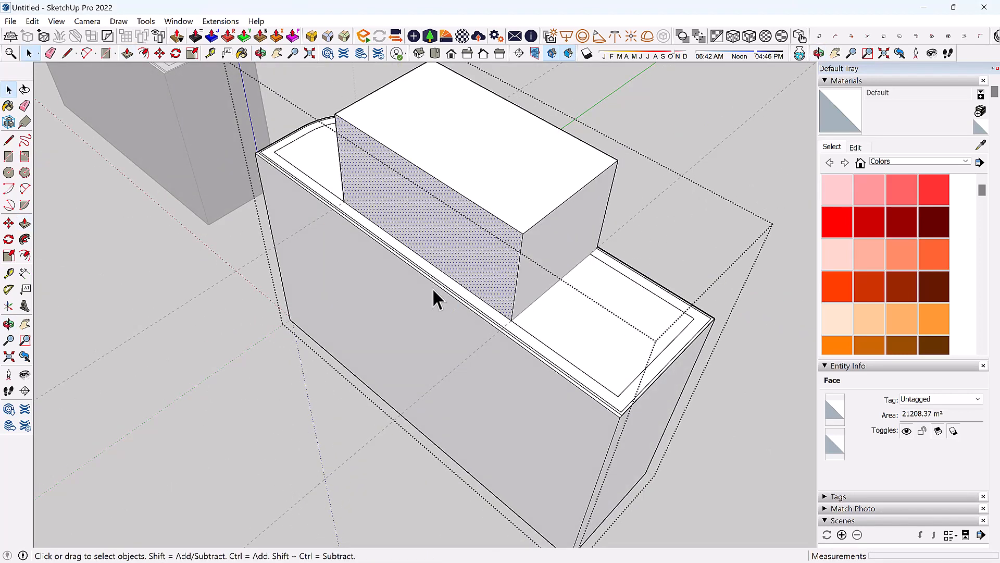
{"action": "key", "text": "p"}
{"action": "left_click", "coordinate": [471, 279]}
{"action": "key", "text": "Escape"}
{"action": "key", "text": "space"}
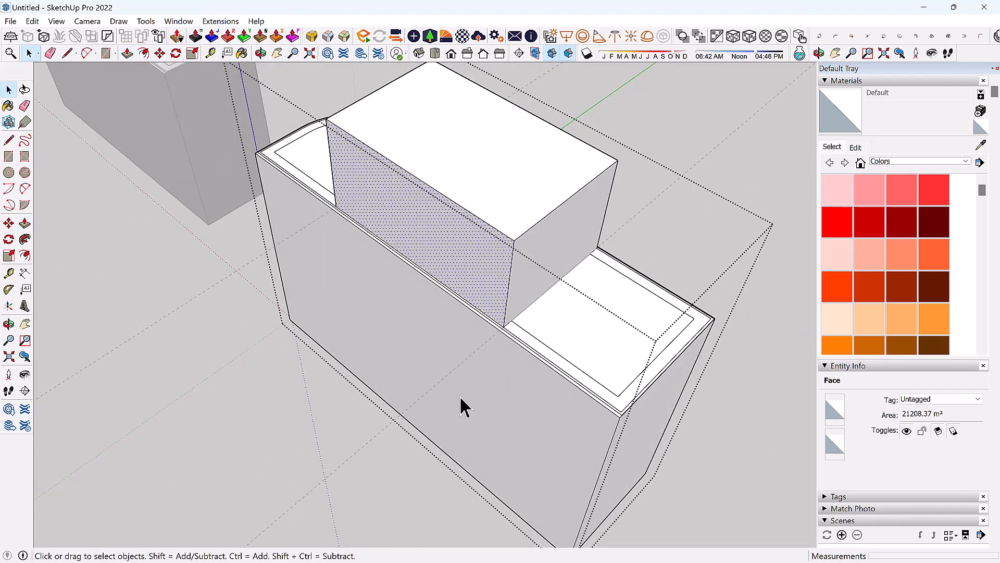
Exit the group and reposition the view over the whole model.
{"action": "middle_click_drag", "start_coordinate": [461, 401], "coordinate": [729, 234]}
{"action": "scroll", "coordinate": [580, 315], "scroll_direction": "down", "scroll_amount": 2}
{"action": "left_click", "coordinate": [706, 199]}
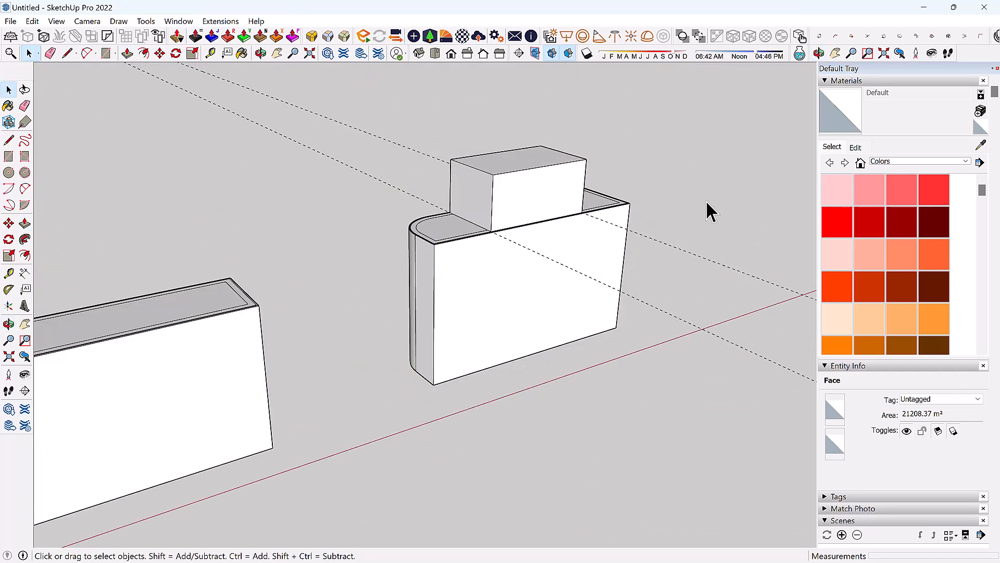
{"action": "middle_click_drag", "start_coordinate": [538, 299], "coordinate": [521, 313], "text": "shift"}
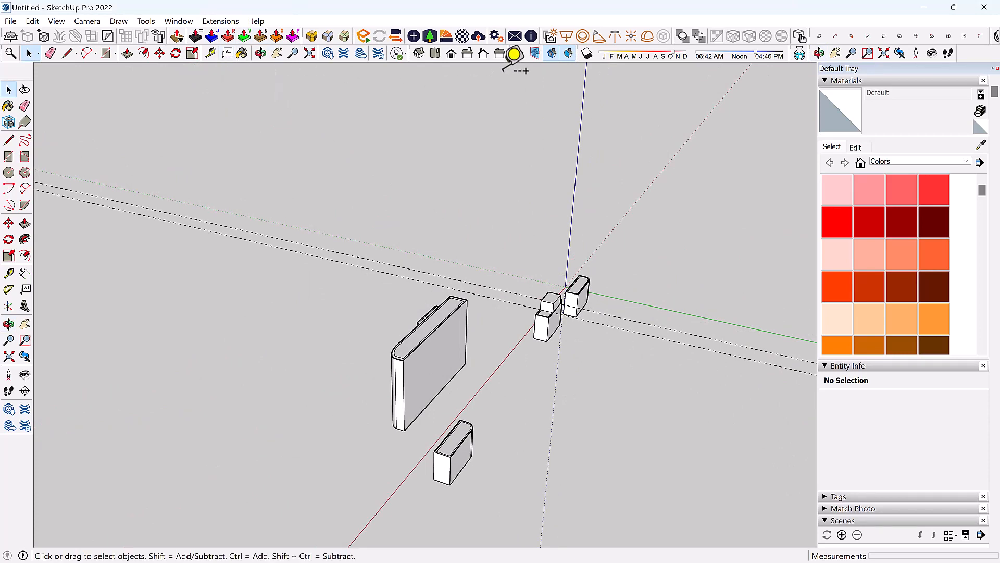
{"action": "key", "text": "t"}
{"action": "key", "text": "space"}
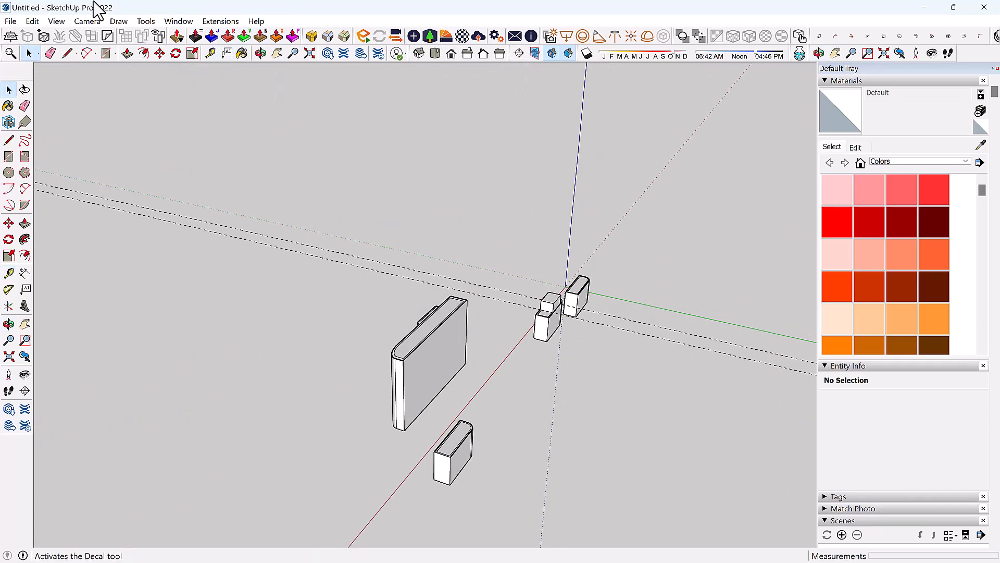
Place a text label above the blocks with its leader anchored on the large block's edge.
{"action": "left_click", "coordinate": [228, 53]}
{"action": "scroll", "coordinate": [437, 339], "scroll_direction": "up", "scroll_amount": 2}
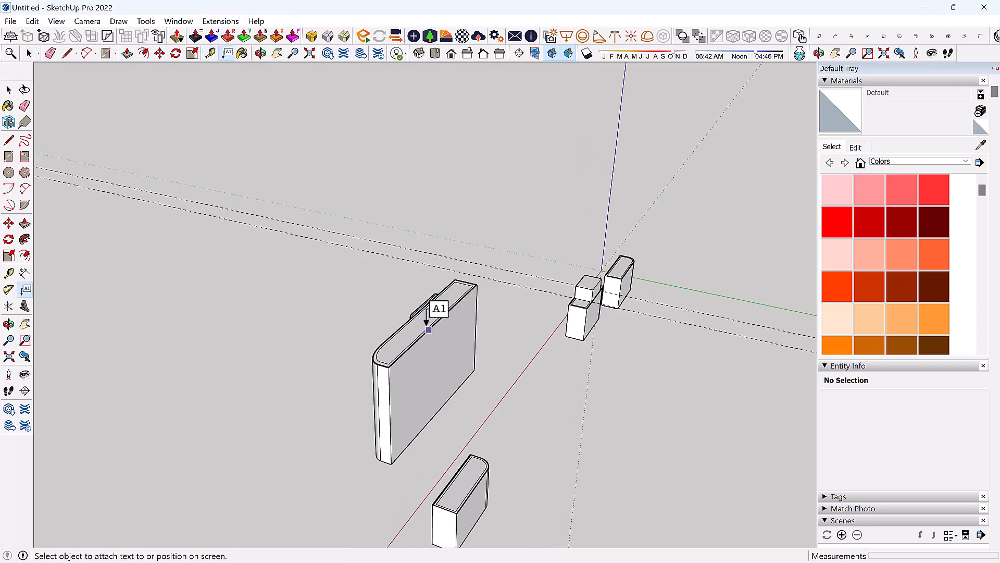
{"action": "left_click", "coordinate": [428, 329]}
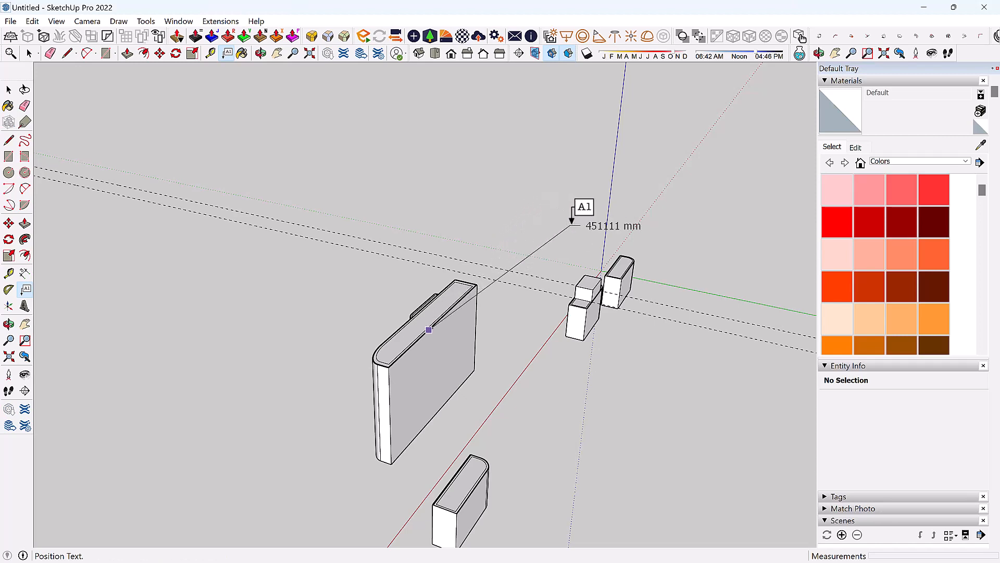
{"action": "left_click", "coordinate": [573, 223]}
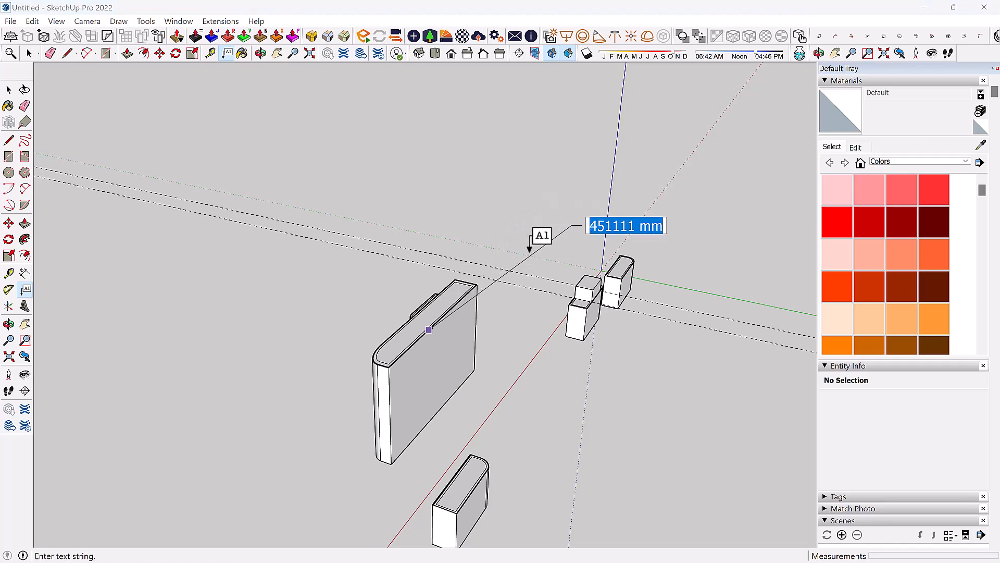
{"action": "middle_click_drag", "start_coordinate": [530, 249], "coordinate": [596, 244]}
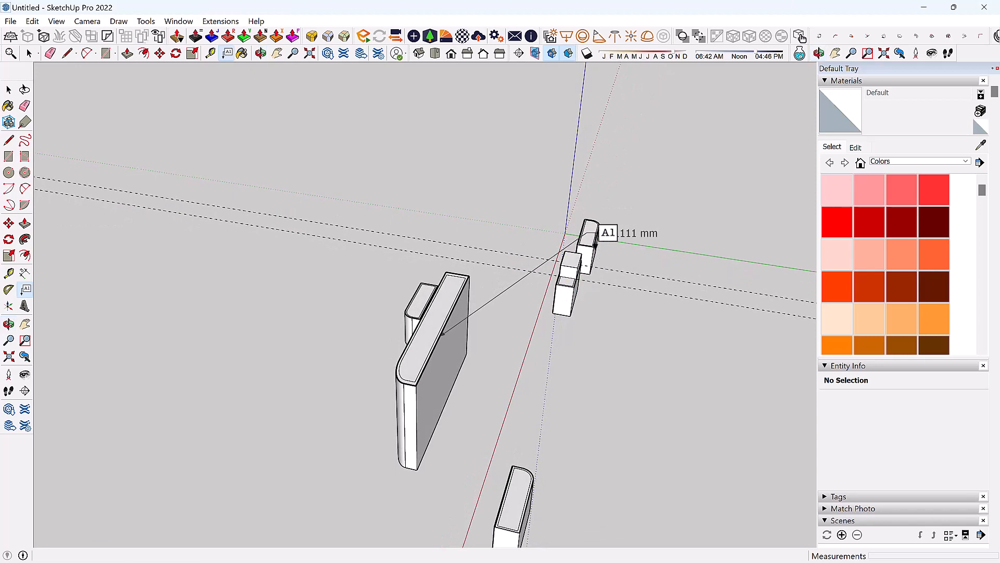
{"action": "middle_click_drag", "start_coordinate": [500, 296], "coordinate": [642, 214]}
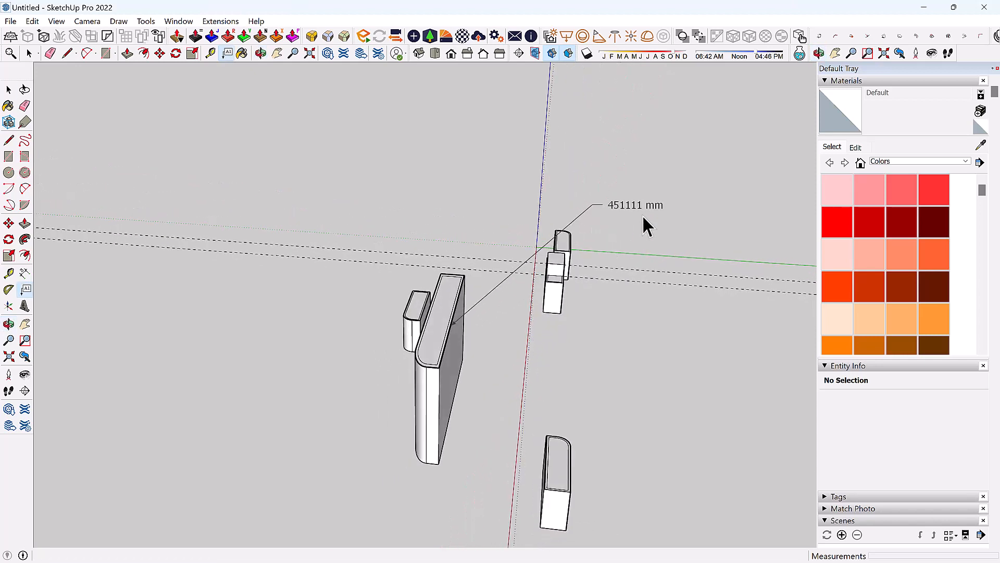
{"action": "scroll", "coordinate": [642, 213], "scroll_direction": "up", "scroll_amount": 4}
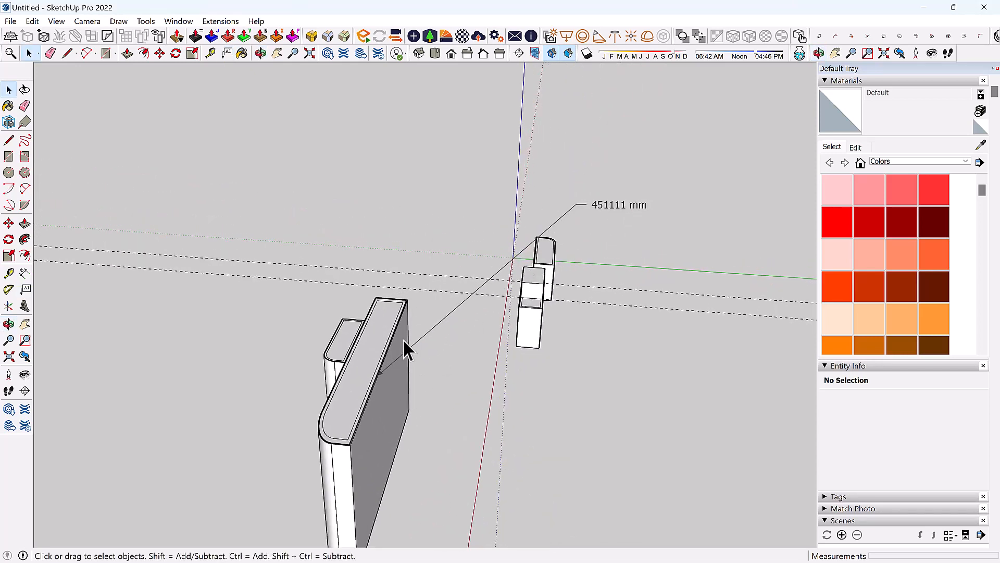
Replace the label's text with 'table' and commit it.
{"action": "double_click", "coordinate": [618, 204]}
{"action": "left_click", "coordinate": [619, 205]}
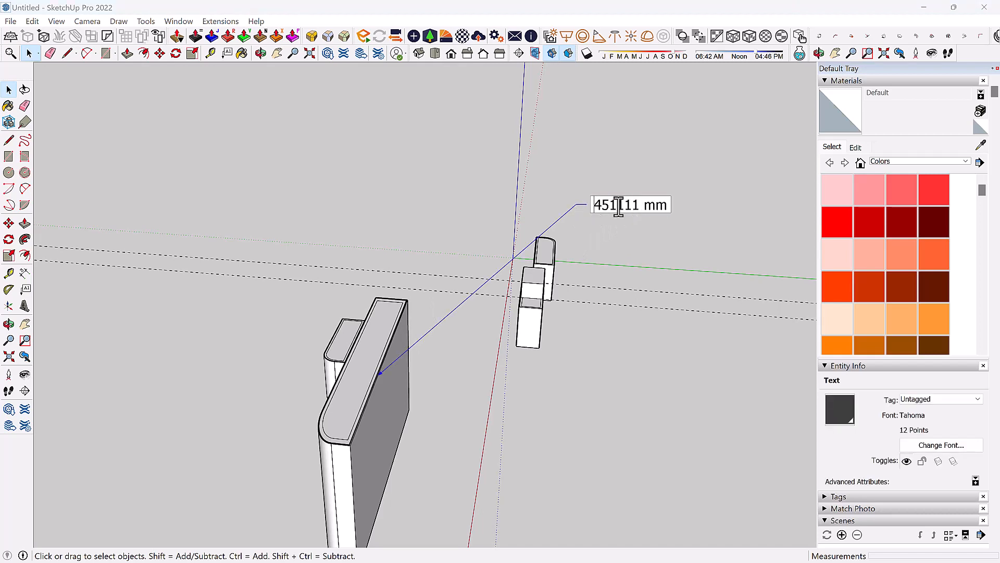
{"action": "key", "text": "ctrl+a"}
{"action": "type", "text": "tab"}
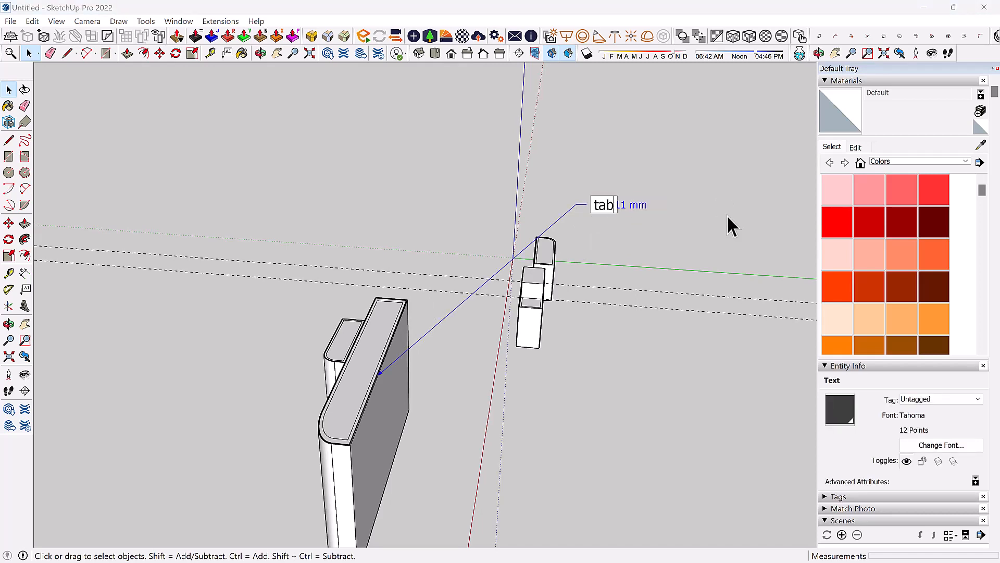
{"action": "type", "text": "le"}
{"action": "left_click", "coordinate": [645, 236]}
{"action": "scroll", "coordinate": [548, 233], "scroll_direction": "up", "scroll_amount": 2}
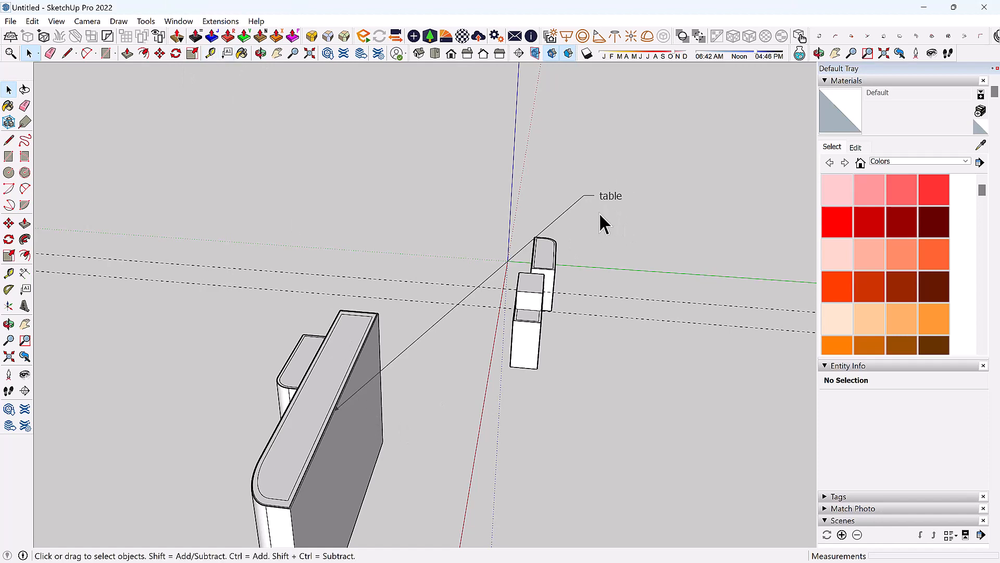
{"action": "scroll", "coordinate": [486, 283], "scroll_direction": "down", "scroll_amount": 2}
{"action": "middle_click_drag", "start_coordinate": [416, 246], "coordinate": [271, 158]}
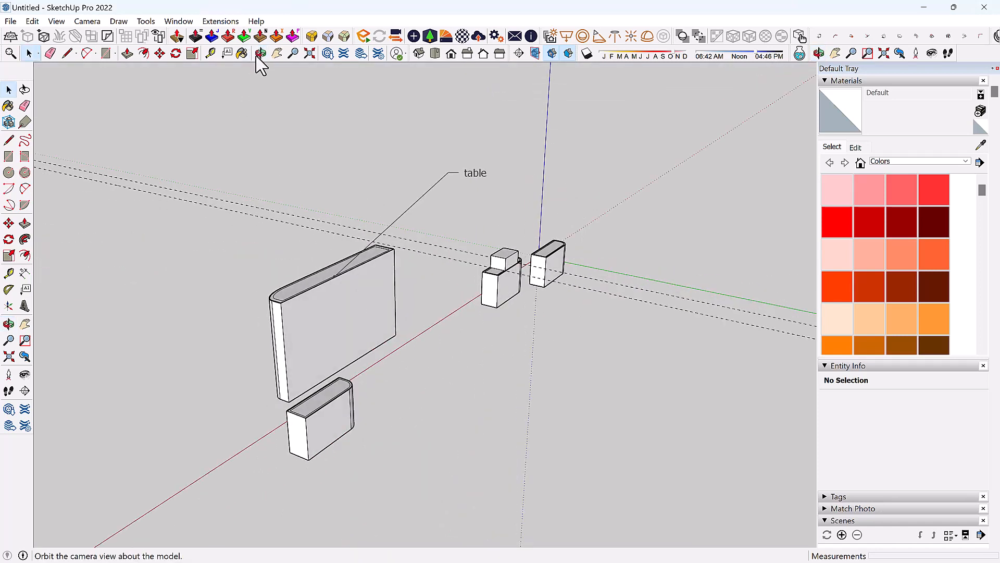
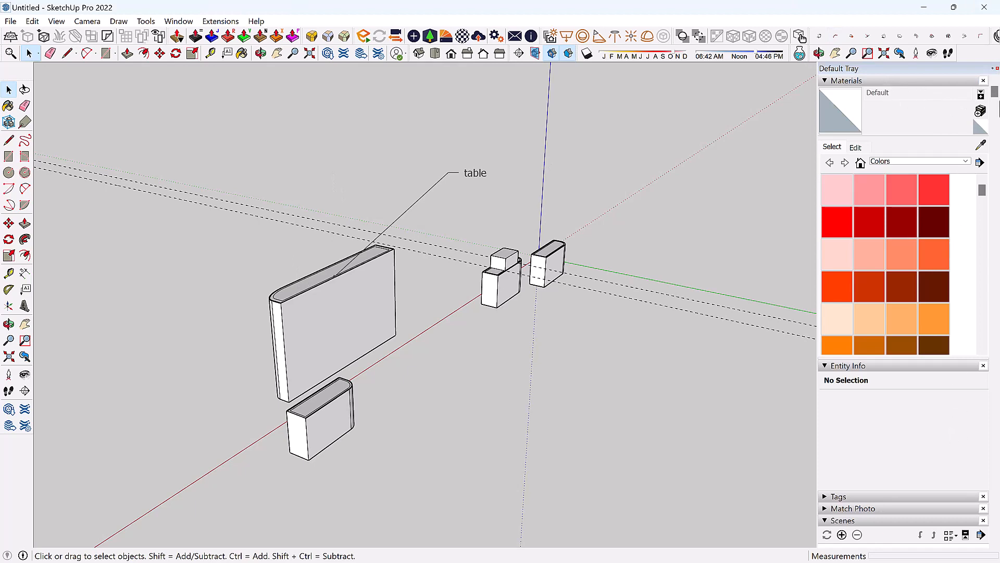
Close the Entity Info, Tags, Match Photo and Scenes panels, leaving Styles and Materials in the tray.
{"action": "left_click", "coordinate": [994, 69]}
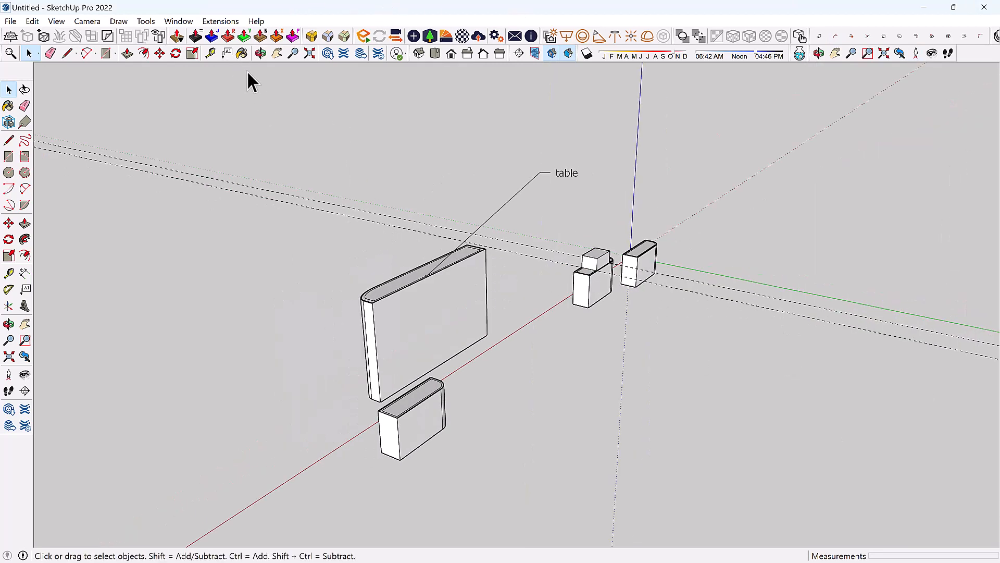
{"action": "left_click", "coordinate": [240, 54]}
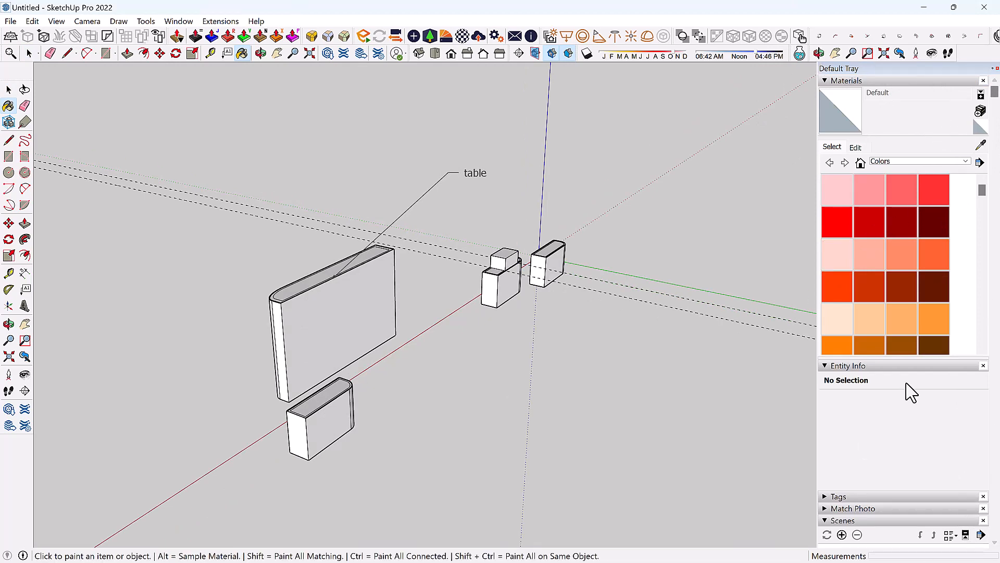
{"action": "left_click", "coordinate": [983, 81]}
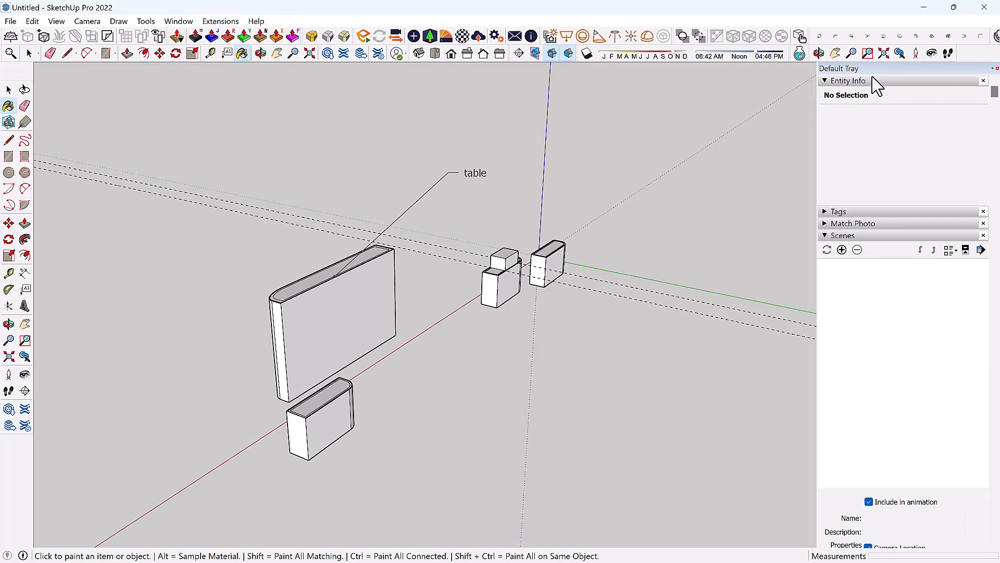
{"action": "left_click", "coordinate": [983, 80]}
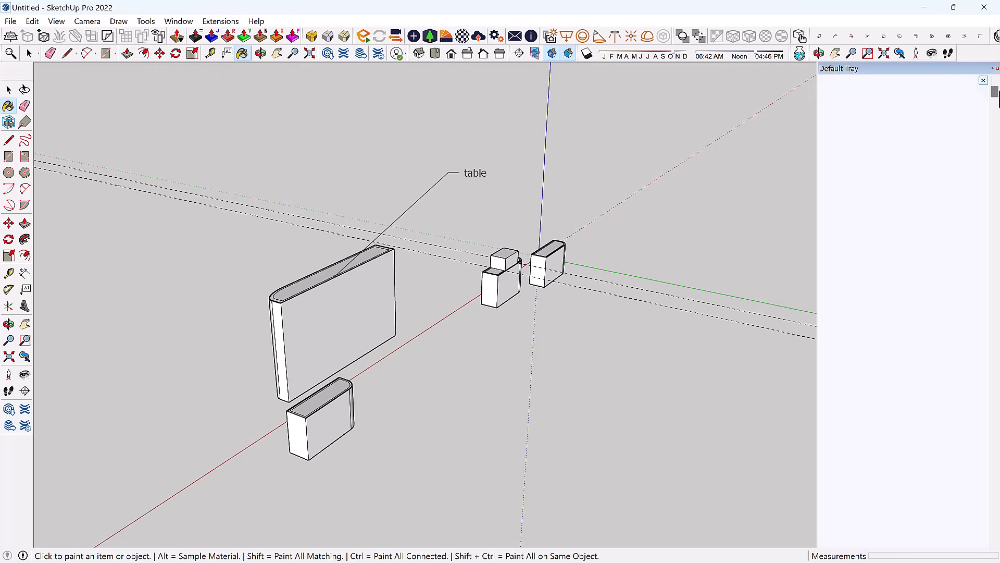
{"action": "left_click", "coordinate": [996, 69]}
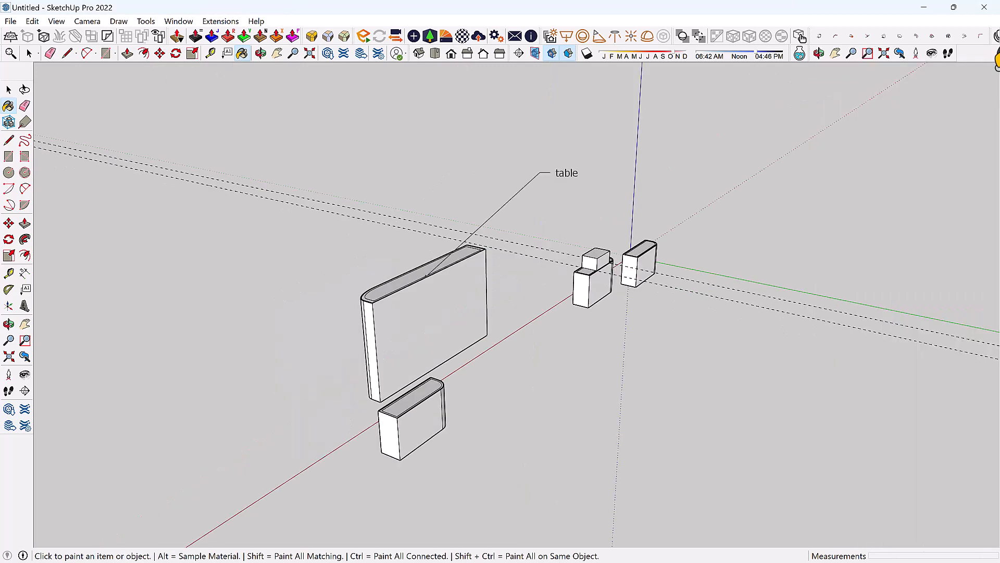
Switch to the Paint Bucket (B) and orbit the view around the blocks.
{"action": "key", "text": "space"}
{"action": "key", "text": "b"}
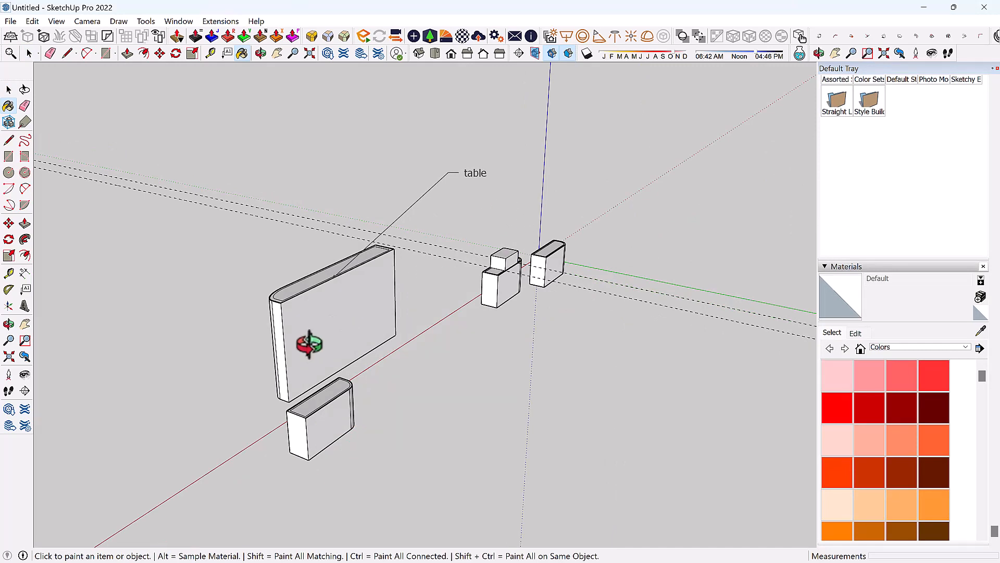
{"action": "middle_click_drag", "start_coordinate": [309, 344], "coordinate": [792, 386]}
Select and then deselect the tall table block, and orbit to see it from another angle.
{"action": "key", "text": "space"}
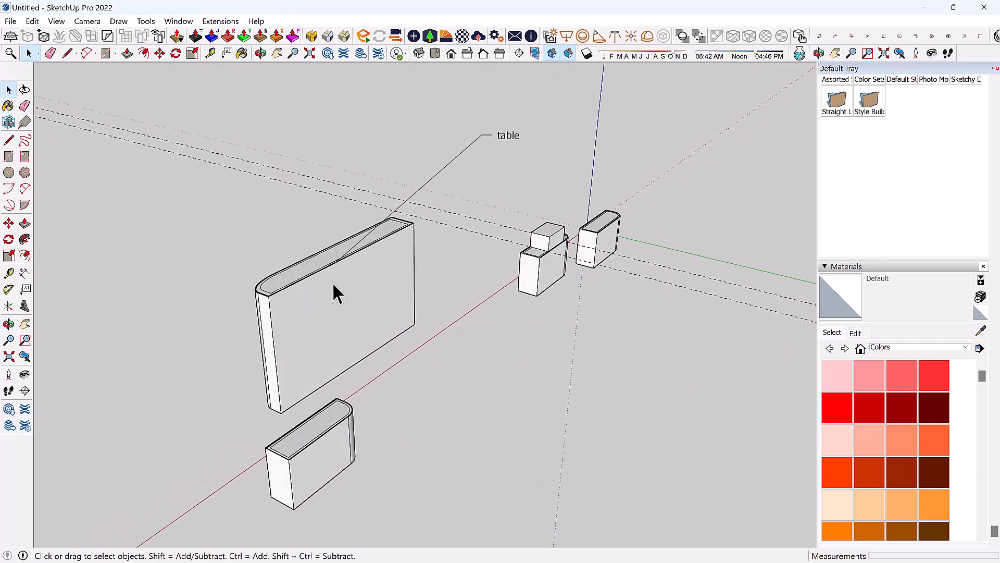
{"action": "left_click", "coordinate": [328, 297]}
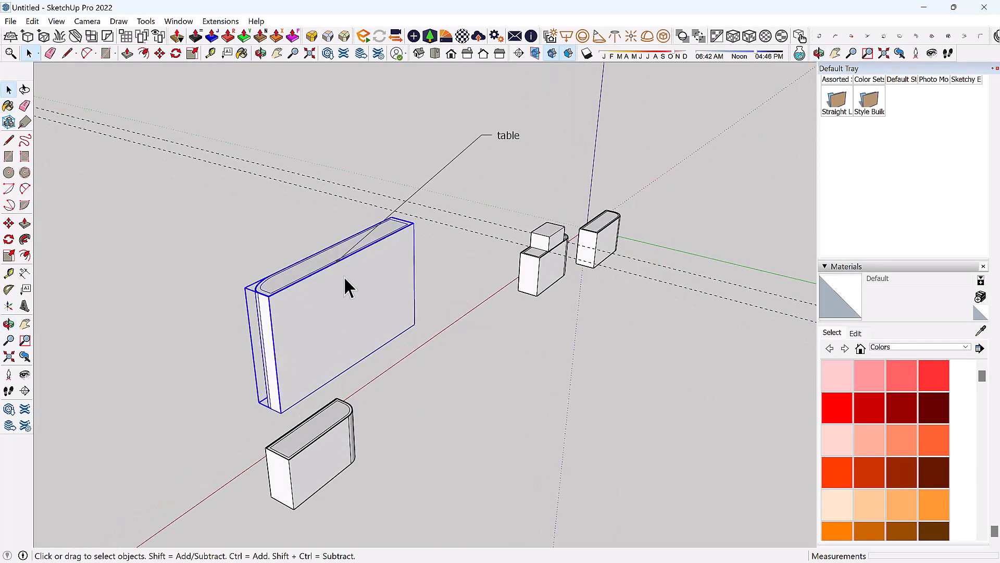
{"action": "left_click", "coordinate": [501, 383]}
{"action": "middle_click_drag", "start_coordinate": [686, 418], "coordinate": [469, 241]}
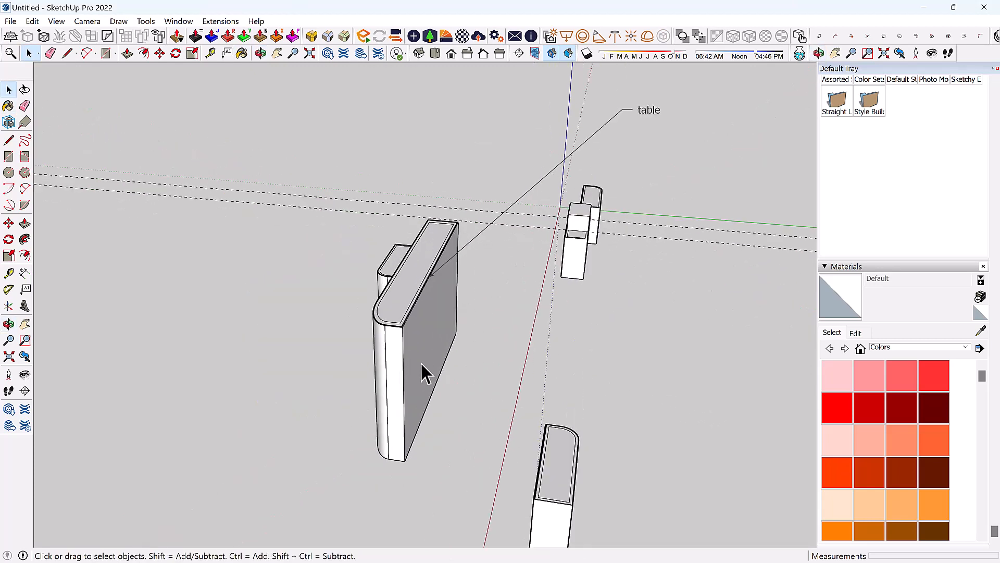
Load Carpet Plush Charcoal from the Carpet, Fabrics, Leathers, Textiles collection as the paint material.
{"action": "left_click", "coordinate": [834, 329]}
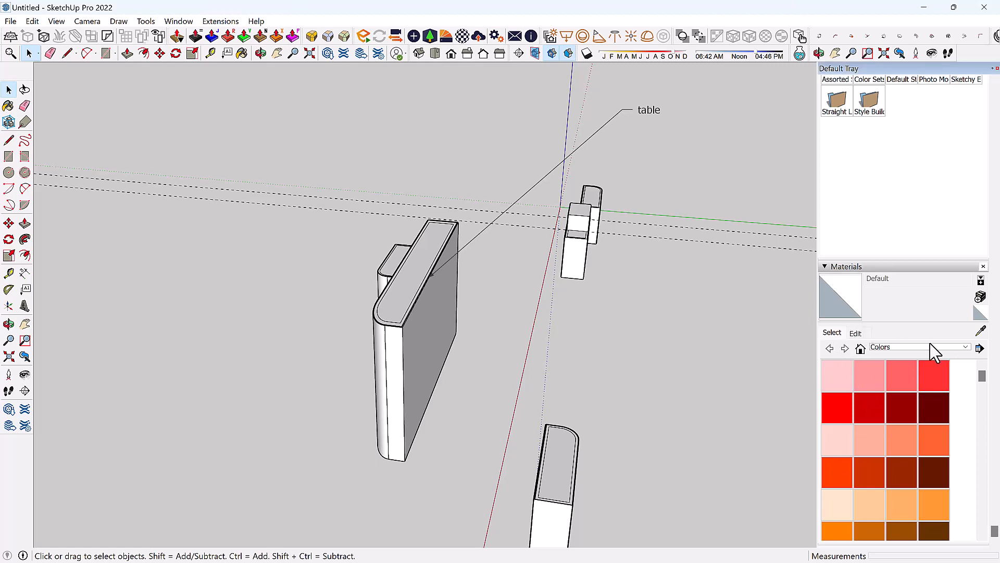
{"action": "left_click", "coordinate": [965, 347]}
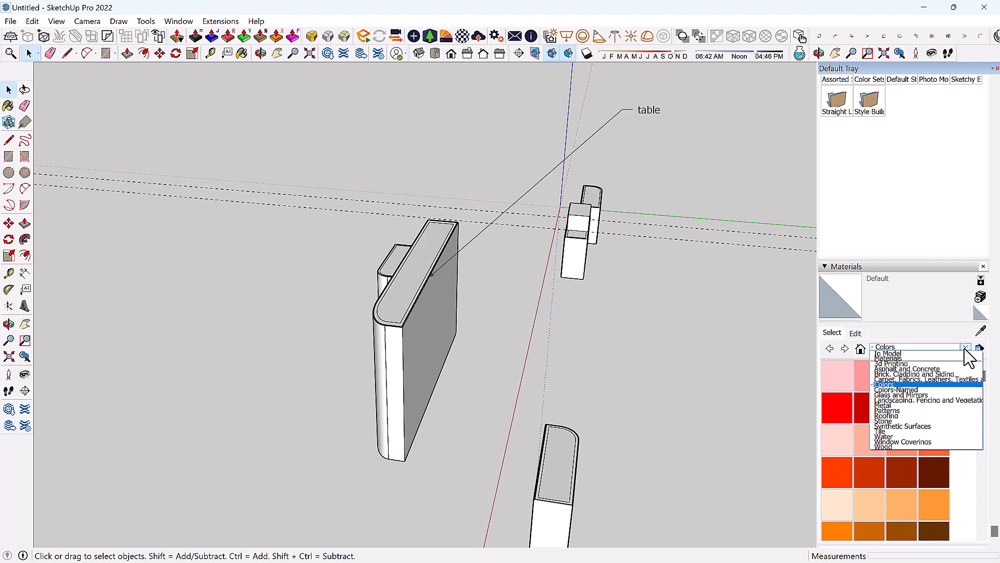
{"action": "left_click", "coordinate": [923, 380]}
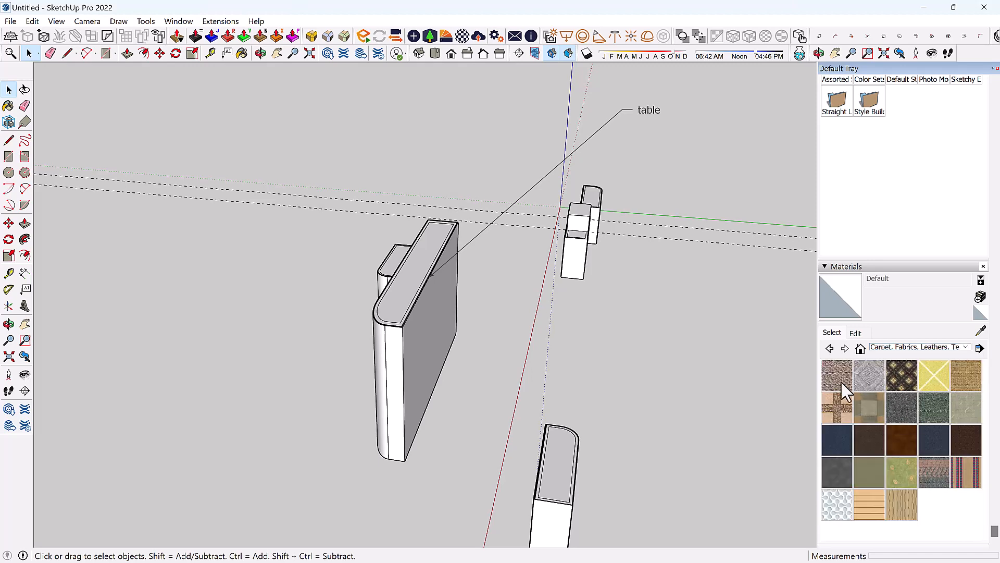
{"action": "left_click", "coordinate": [897, 401]}
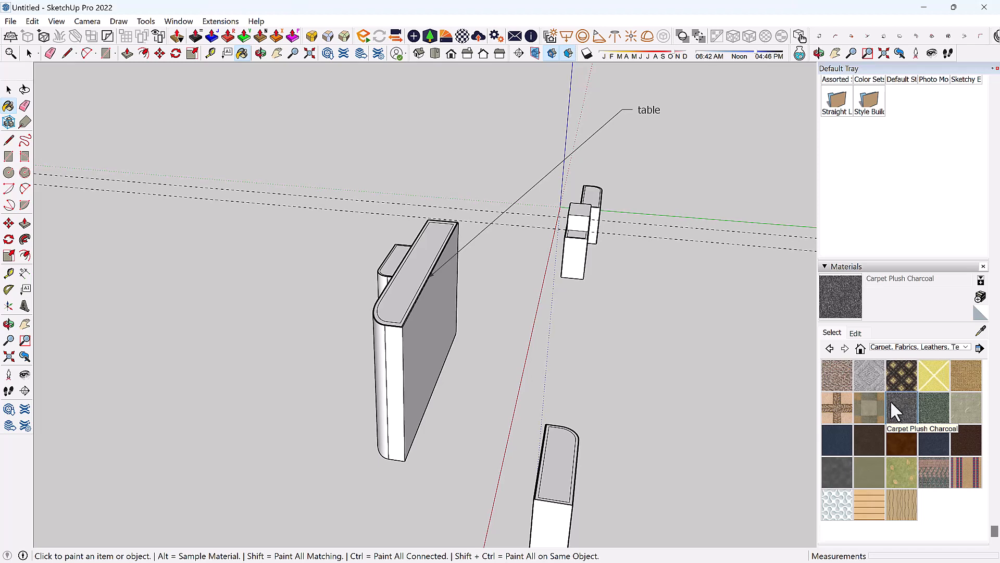
Paint the whole table block with Carpet Plush Charcoal and orbit to inspect the result.
{"action": "mouse_move", "coordinate": [411, 292]}
{"action": "middle_mouse_down"}
{"action": "mouse_move", "coordinate": [351, 327]}
{"action": "mouse_move", "coordinate": [394, 312]}
{"action": "middle_mouse_up"}
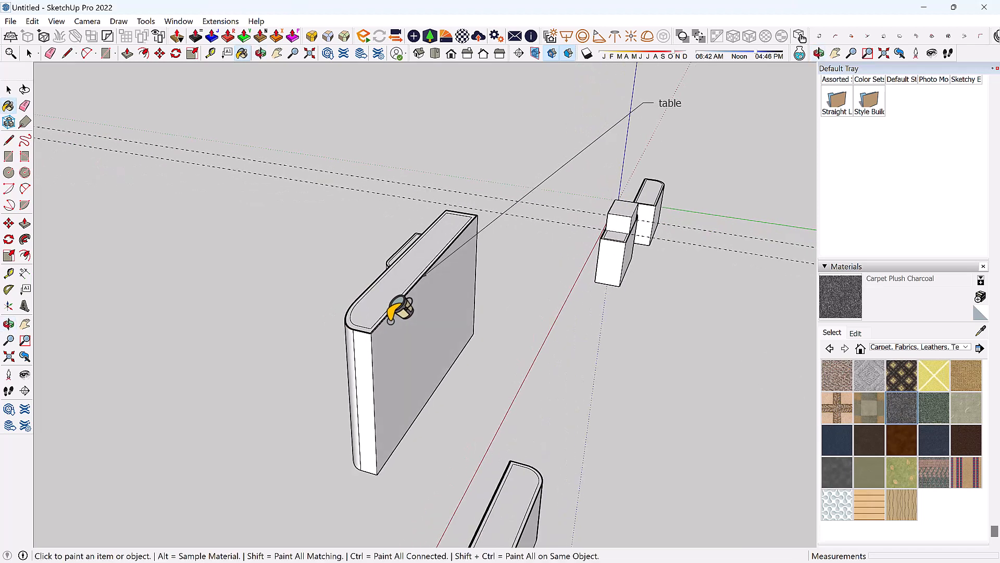
{"action": "left_click", "coordinate": [395, 312]}
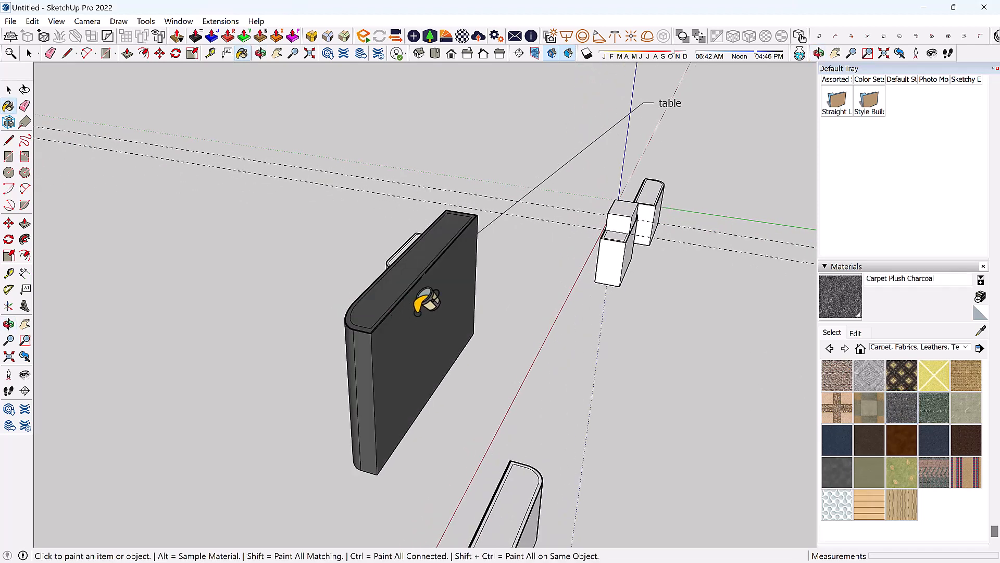
{"action": "mouse_move", "coordinate": [408, 297]}
{"action": "middle_mouse_down"}
{"action": "mouse_move", "coordinate": [183, 308]}
{"action": "mouse_move", "coordinate": [276, 297]}
{"action": "mouse_move", "coordinate": [679, 323]}
{"action": "mouse_move", "coordinate": [283, 339]}
{"action": "mouse_move", "coordinate": [167, 205]}
{"action": "mouse_move", "coordinate": [694, 353]}
{"action": "mouse_move", "coordinate": [261, 330]}
{"action": "mouse_move", "coordinate": [489, 245]}
{"action": "mouse_move", "coordinate": [386, 373]}
{"action": "mouse_move", "coordinate": [453, 261]}
{"action": "mouse_move", "coordinate": [323, 346]}
{"action": "mouse_move", "coordinate": [339, 330]}
{"action": "middle_mouse_up"}
{"action": "key", "text": "space"}
{"action": "scroll", "coordinate": [328, 333], "scroll_direction": "down", "scroll_amount": 5}
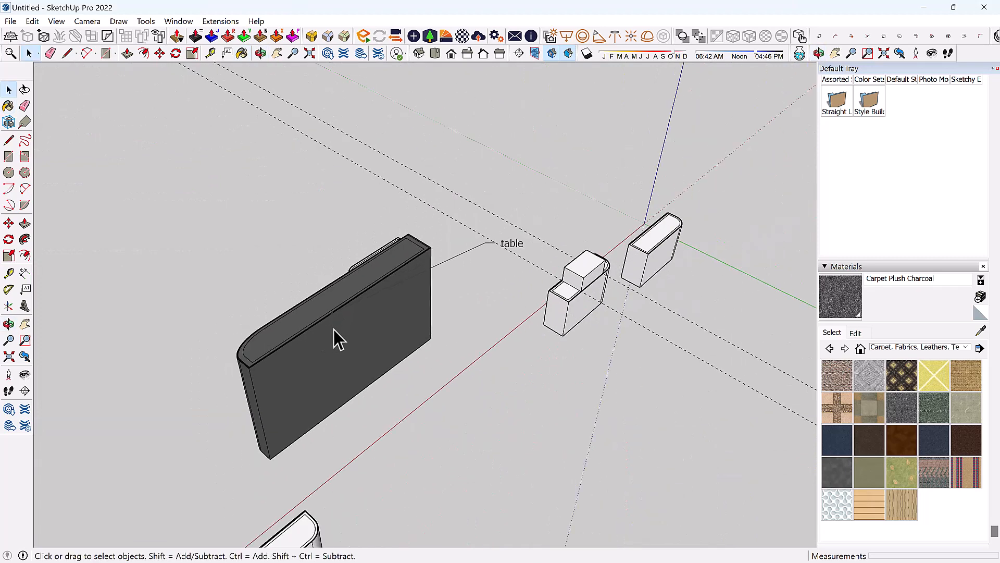
{"action": "scroll", "coordinate": [318, 349], "scroll_direction": "up", "scroll_amount": 5}
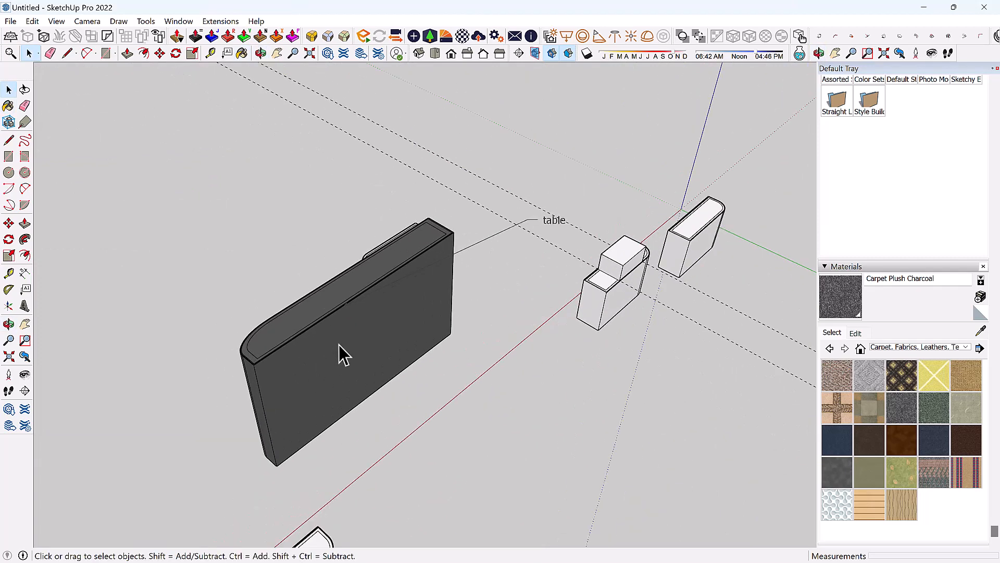
{"action": "mouse_move", "coordinate": [398, 344]}
{"action": "middle_mouse_down"}
{"action": "mouse_move", "coordinate": [401, 328]}
{"action": "mouse_move", "coordinate": [413, 335]}
{"action": "middle_mouse_up"}
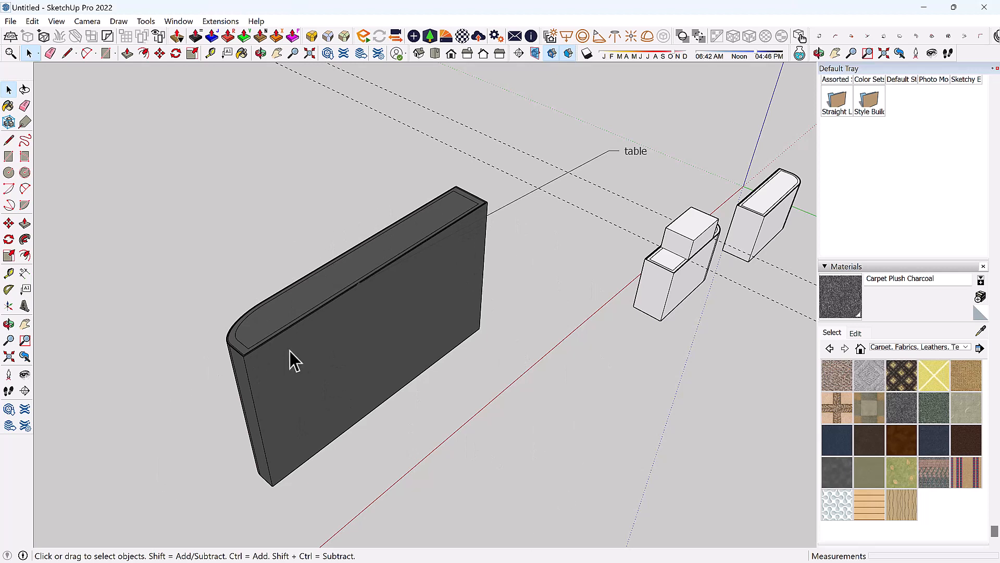
Undo that paint, enter the table group, and paint only its front face with Carpet Plush Charcoal.
{"action": "key", "text": "ctrl+z"}
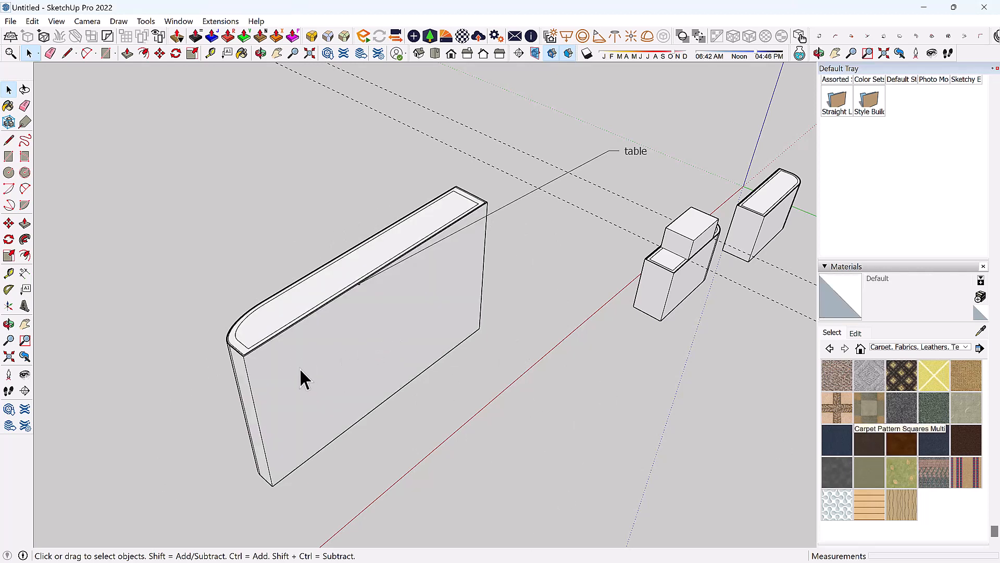
{"action": "scroll", "coordinate": [301, 359], "scroll_direction": "up", "scroll_amount": 2}
{"action": "left_click", "coordinate": [312, 347]}
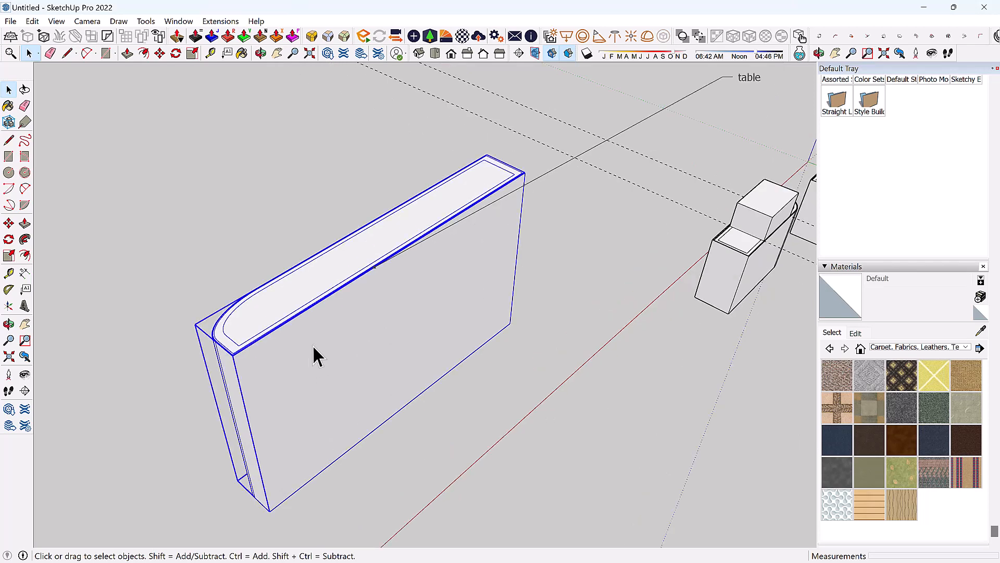
{"action": "double_click", "coordinate": [313, 347]}
{"action": "left_click", "coordinate": [294, 369]}
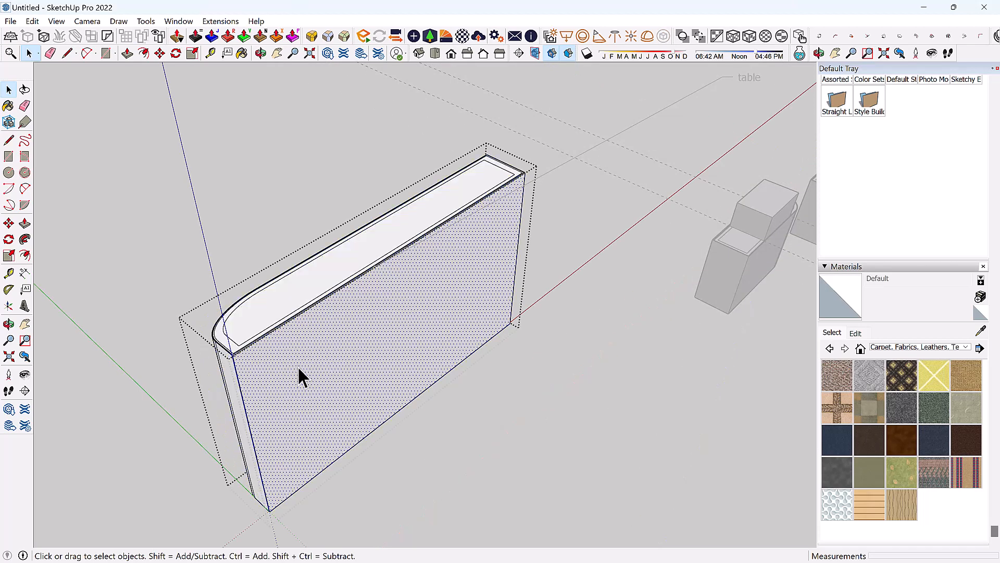
{"action": "left_click", "coordinate": [895, 407]}
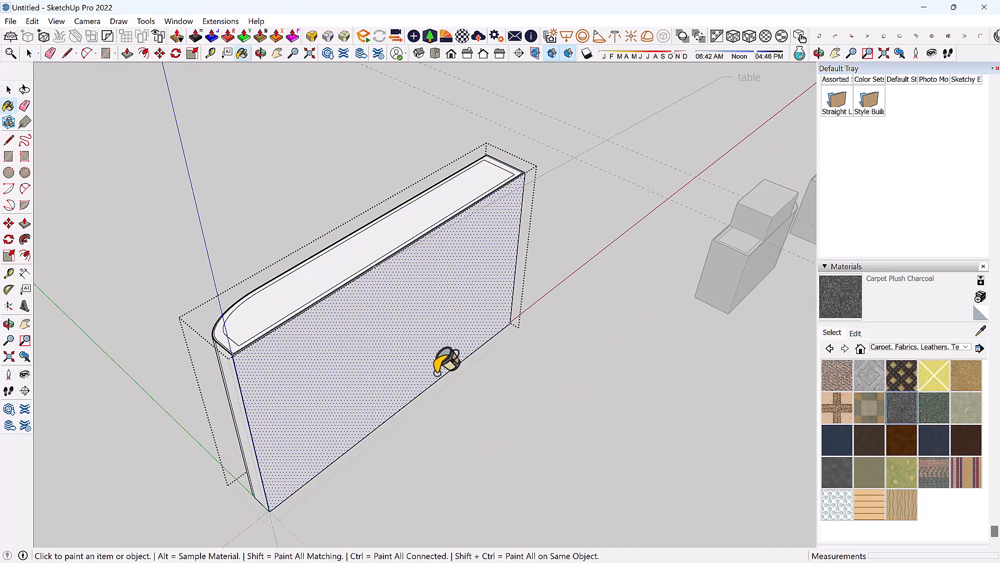
{"action": "left_click", "coordinate": [300, 342]}
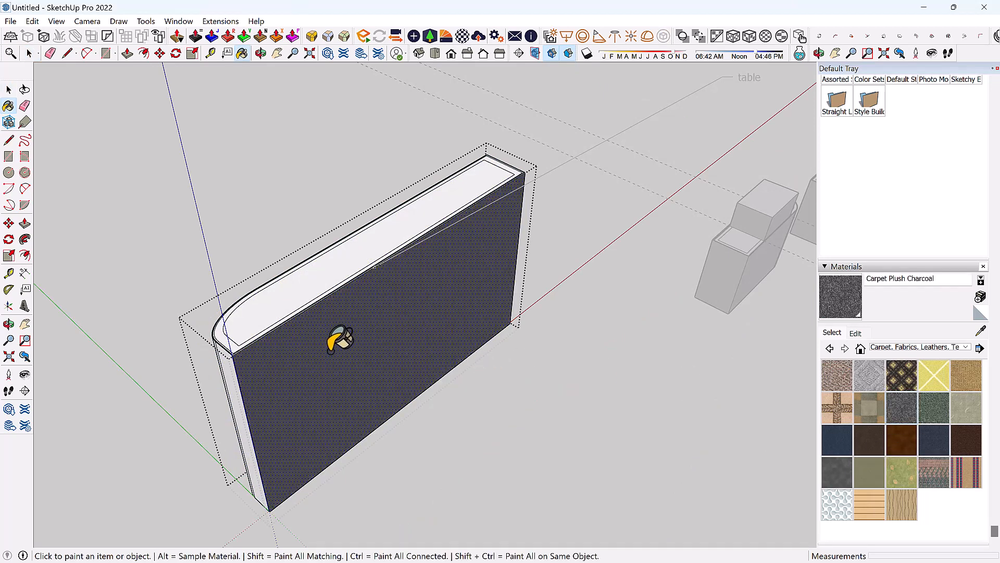
Zoom and orbit to check the carpeted front face of the table.
{"action": "scroll", "coordinate": [339, 341], "scroll_direction": "down", "scroll_amount": 2}
{"action": "key", "text": "space"}
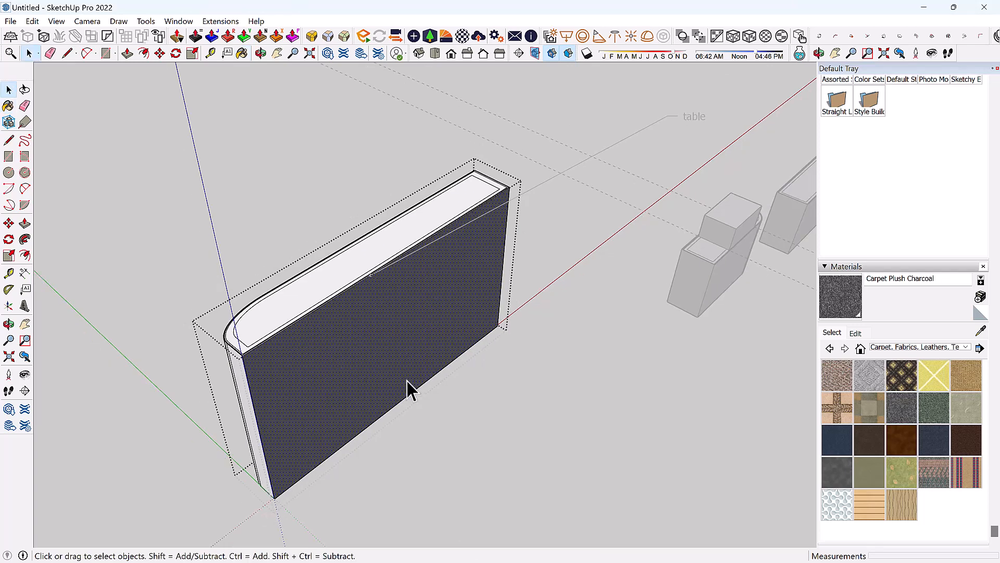
{"action": "scroll", "coordinate": [573, 395], "scroll_direction": "down", "scroll_amount": 1}
{"action": "scroll", "coordinate": [406, 371], "scroll_direction": "up", "scroll_amount": 2}
{"action": "middle_click_drag", "start_coordinate": [406, 370], "coordinate": [270, 329]}
{"action": "scroll", "coordinate": [270, 328], "scroll_direction": "up", "scroll_amount": 2}
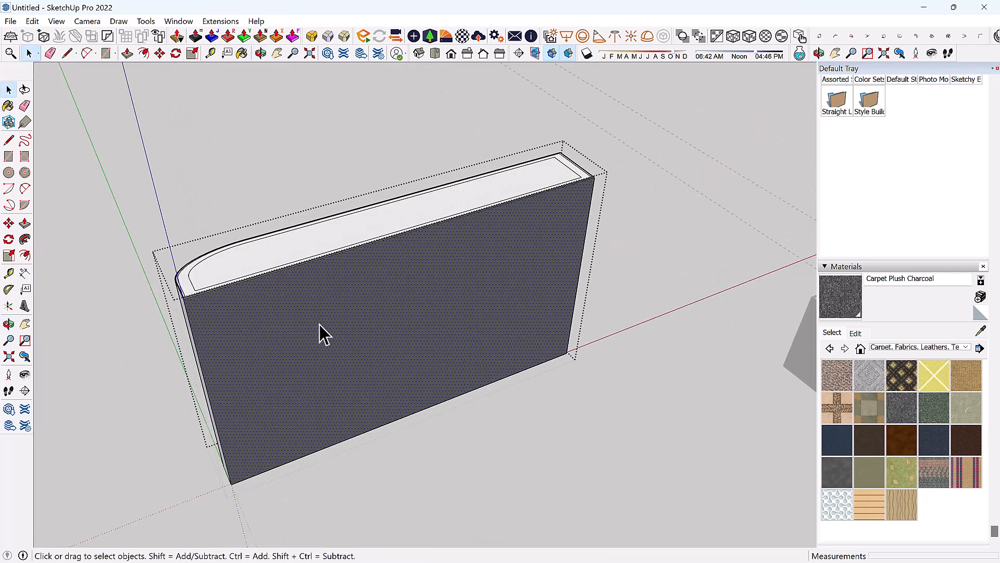
Edit the carpet material, adjusting its hue, saturation and brightness toward an olive-green tint.
{"action": "left_click", "coordinate": [855, 333]}
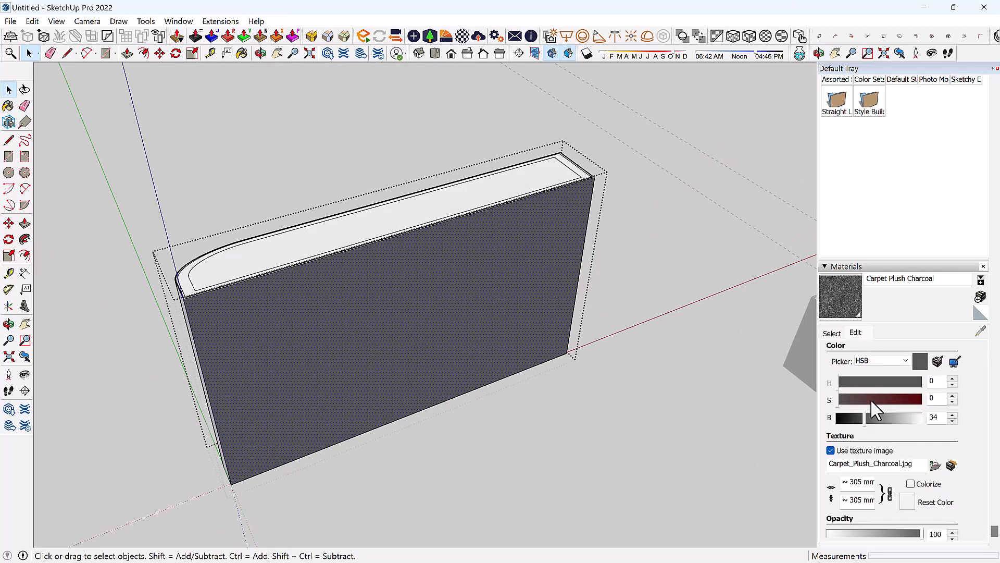
{"action": "left_click", "coordinate": [895, 379]}
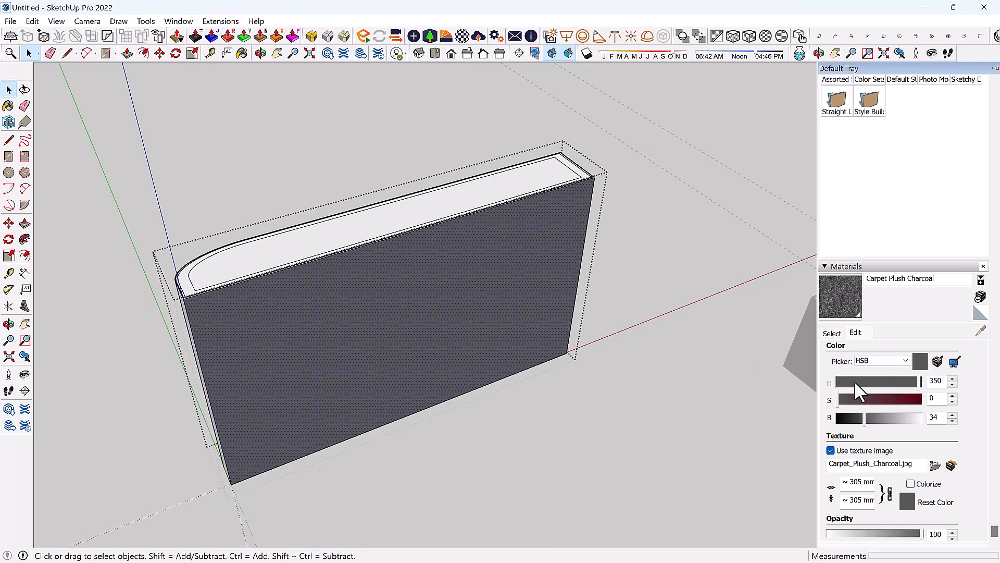
{"action": "left_click", "coordinate": [854, 382]}
{"action": "left_click", "coordinate": [891, 399]}
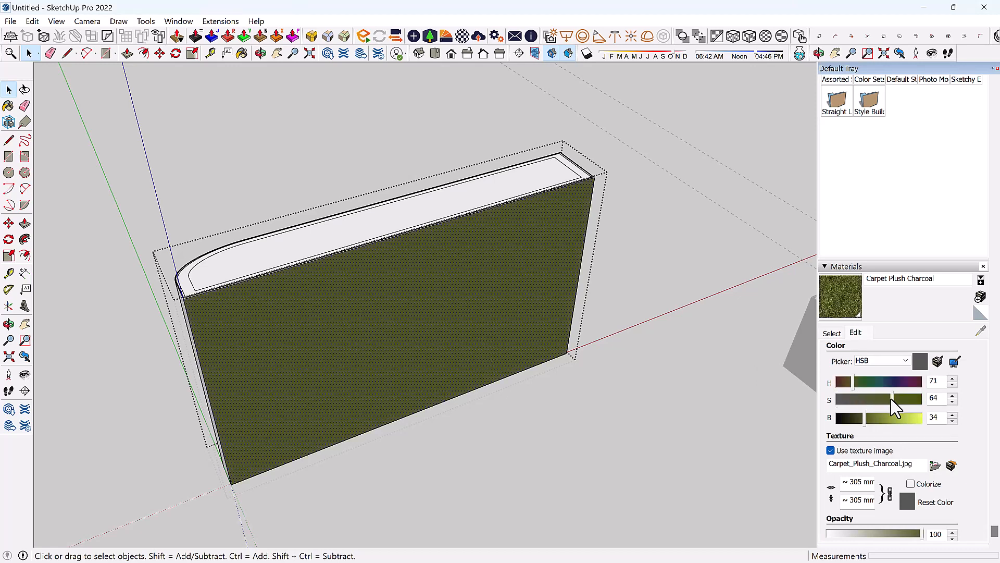
{"action": "left_click", "coordinate": [901, 361]}
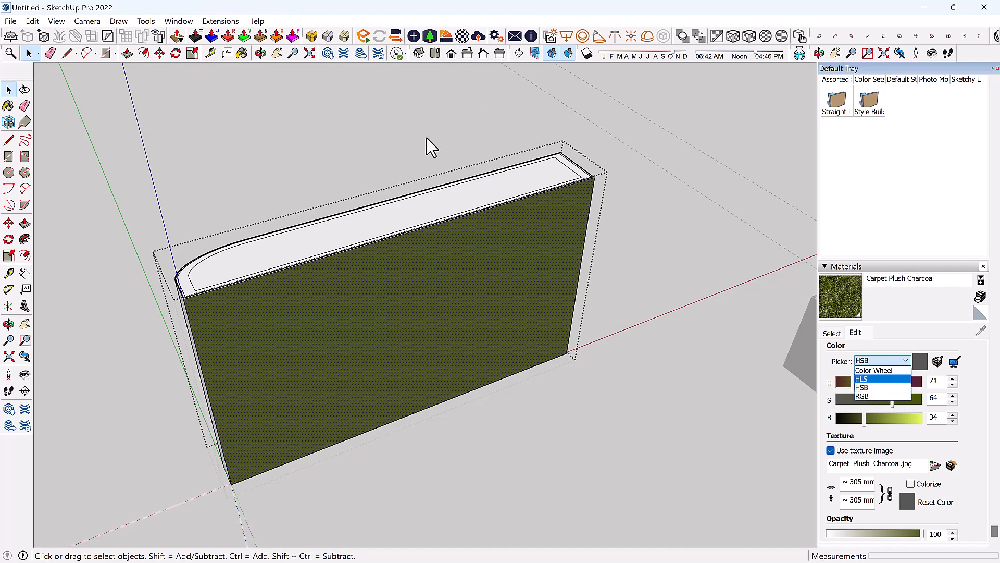
{"action": "scroll", "coordinate": [432, 147], "scroll_direction": "down", "scroll_amount": 4}
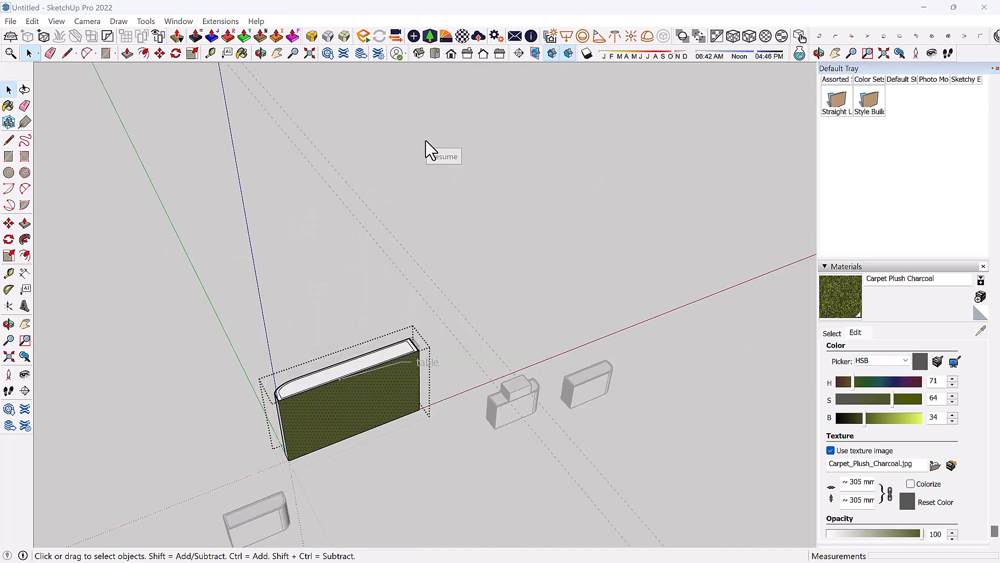
{"action": "left_click", "coordinate": [892, 418]}
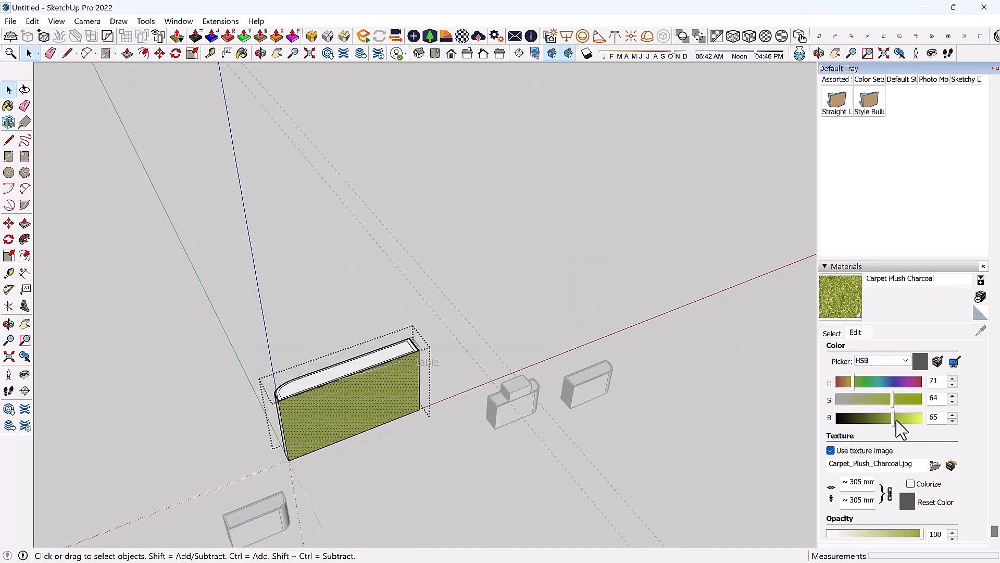
{"action": "left_click", "coordinate": [860, 399]}
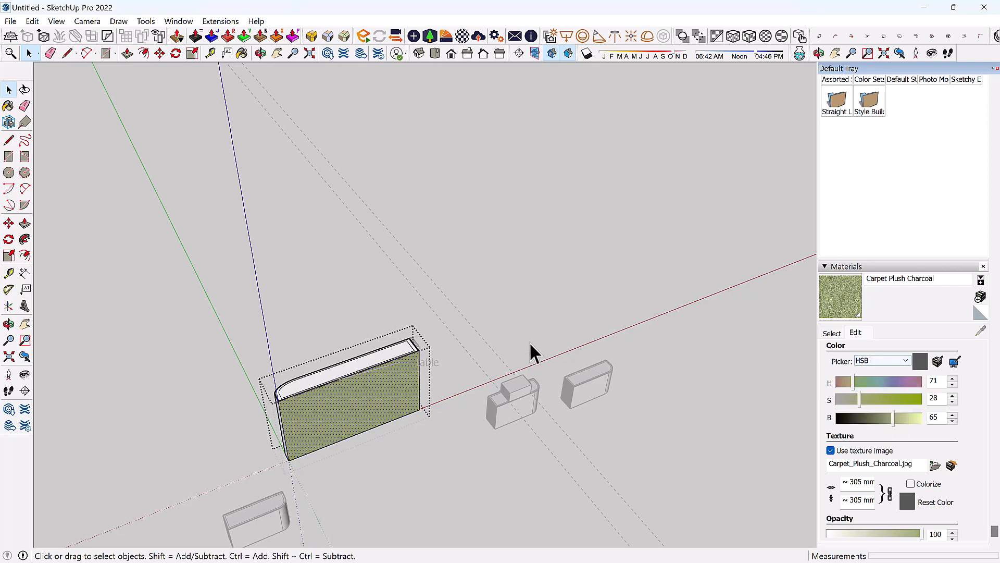
{"action": "scroll", "coordinate": [297, 380], "scroll_direction": "up", "scroll_amount": 3}
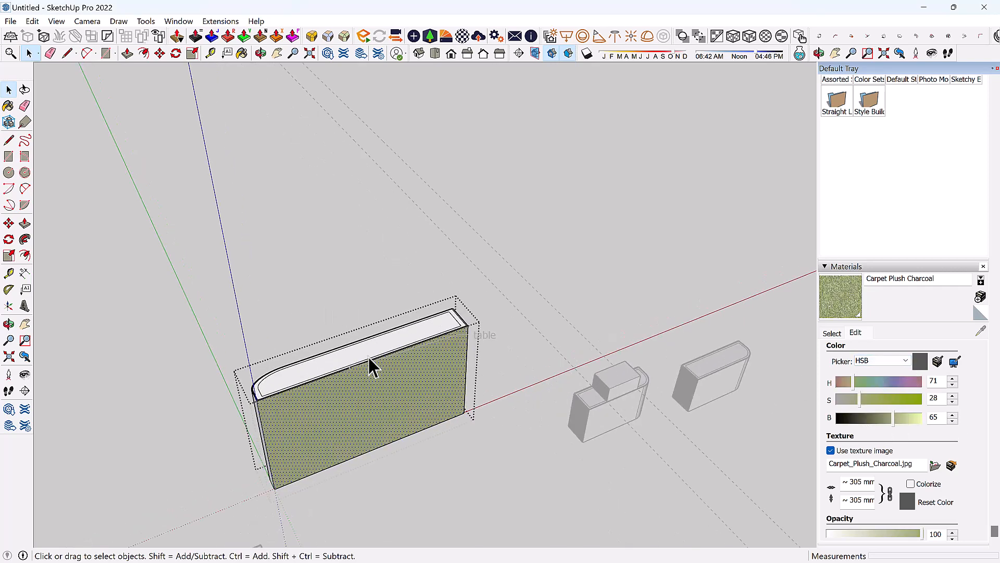
{"action": "middle_click_drag", "start_coordinate": [370, 361], "coordinate": [479, 313]}
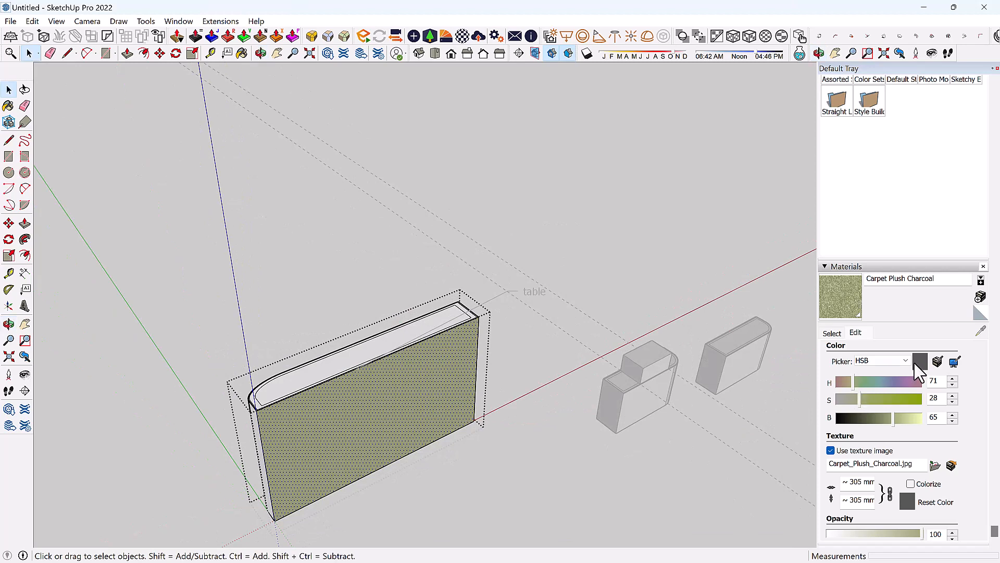
Switch the picker to HLS, settle on hue 85 (S 50, L 55), and exit the table group.
{"action": "left_click", "coordinate": [882, 360]}
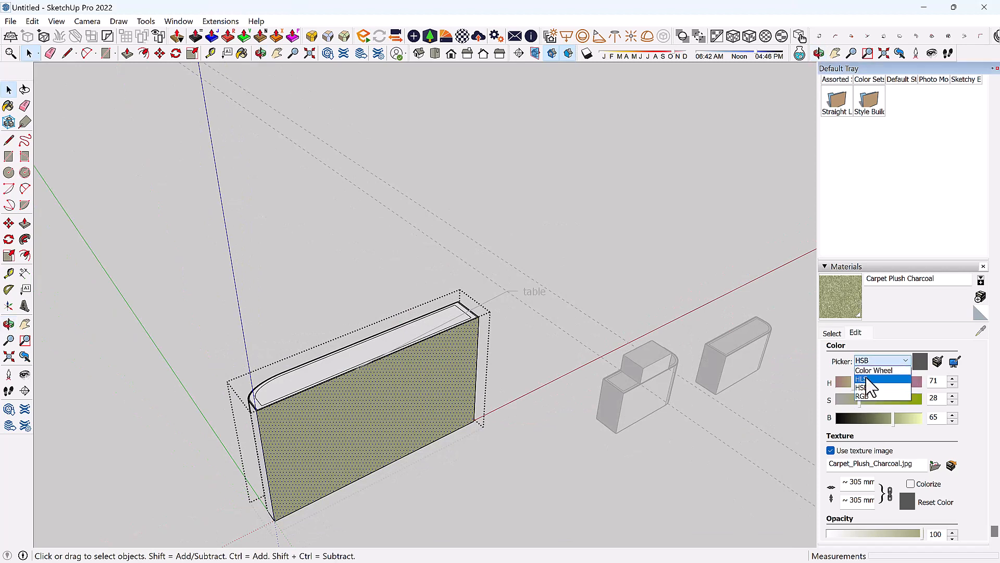
{"action": "left_click", "coordinate": [867, 379]}
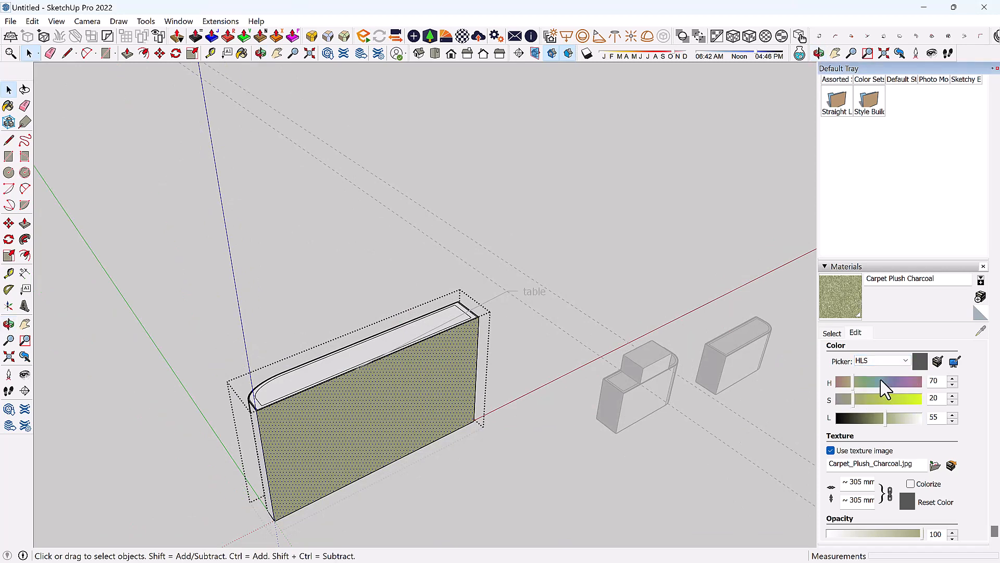
{"action": "left_click", "coordinate": [881, 381]}
{"action": "left_click", "coordinate": [864, 382]}
{"action": "left_click", "coordinate": [885, 382]}
{"action": "left_click", "coordinate": [881, 400]}
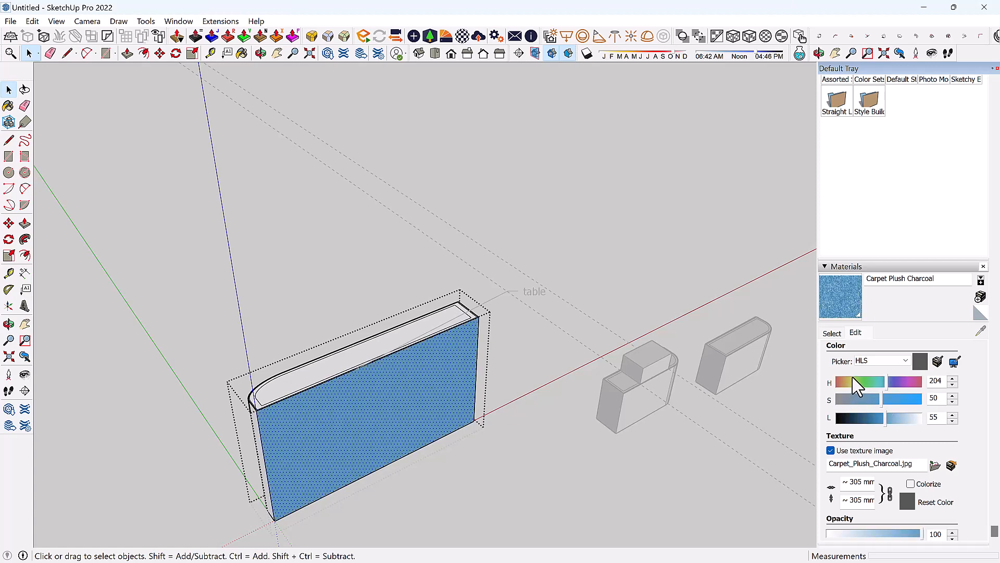
{"action": "left_click", "coordinate": [854, 382]}
{"action": "left_click", "coordinate": [877, 383]}
{"action": "left_click", "coordinate": [849, 384]}
{"action": "left_click", "coordinate": [894, 384]}
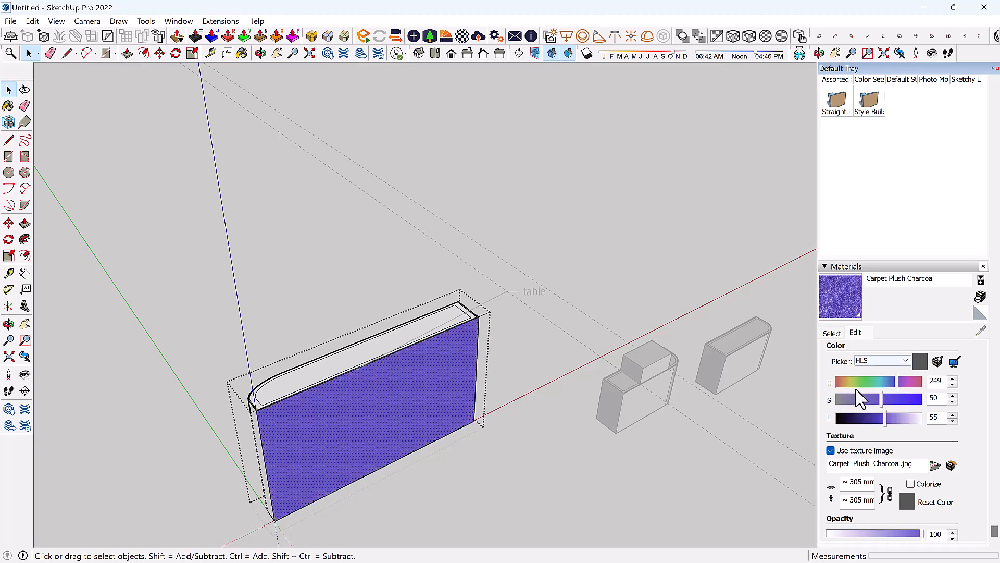
{"action": "left_click", "coordinate": [865, 383]}
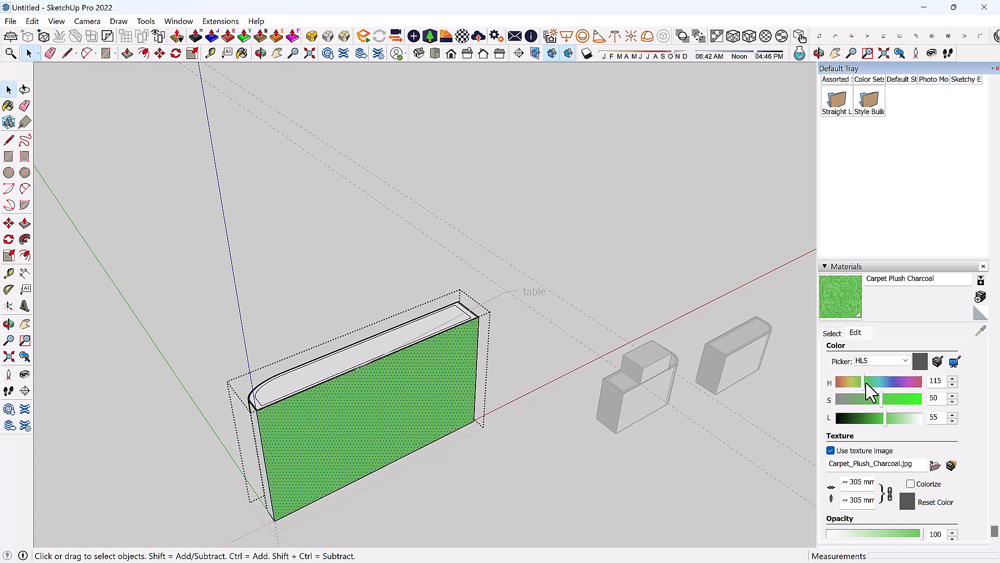
{"action": "left_click", "coordinate": [857, 383]}
{"action": "middle_click_drag", "start_coordinate": [665, 312], "coordinate": [338, 315]}
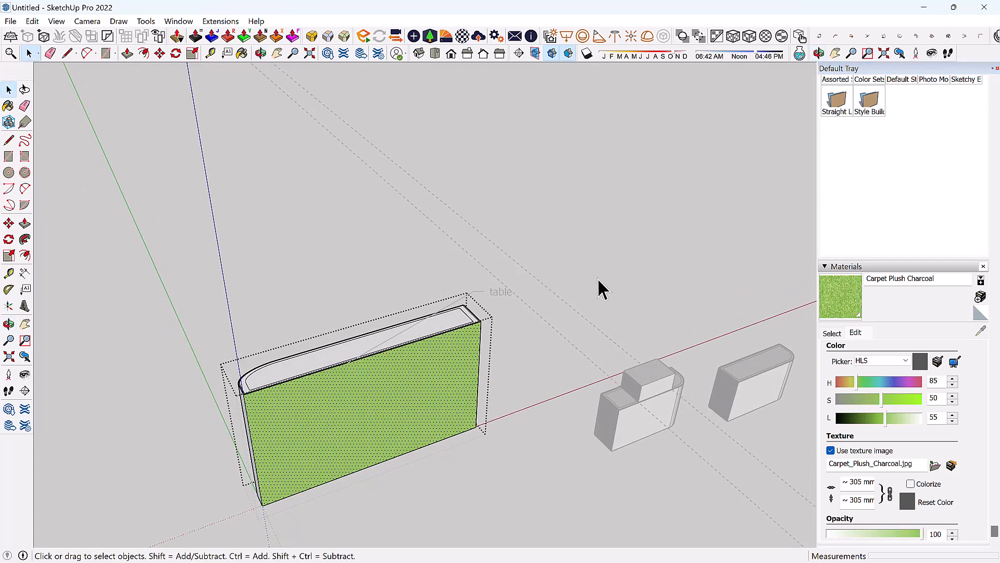
{"action": "left_click", "coordinate": [590, 237]}
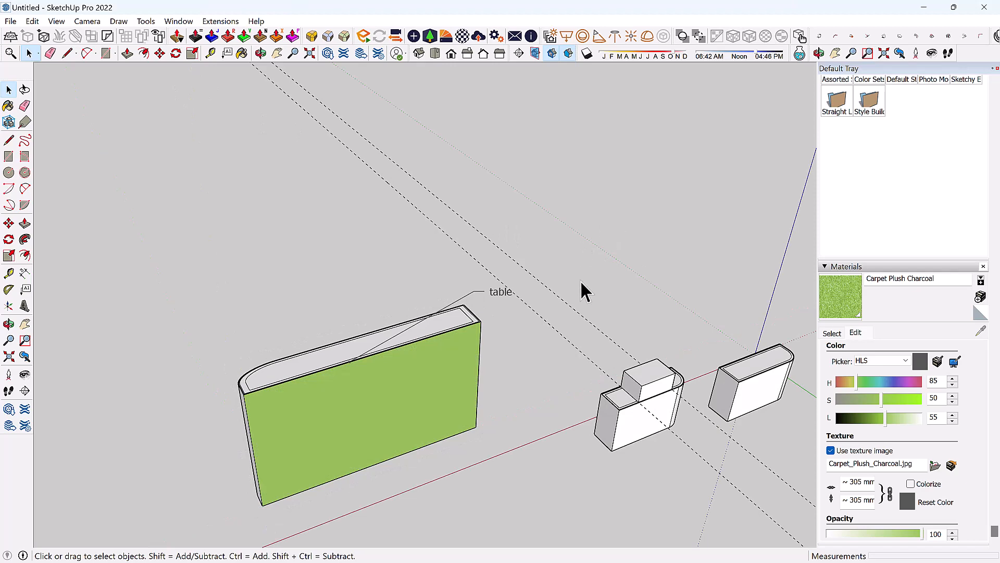
Orbit and zoom around the model to inspect the green table face and white blocks from several angles.
{"action": "middle_click_drag", "start_coordinate": [537, 248], "coordinate": [510, 243]}
{"action": "scroll", "coordinate": [125, 168], "scroll_direction": "down", "scroll_amount": 3}
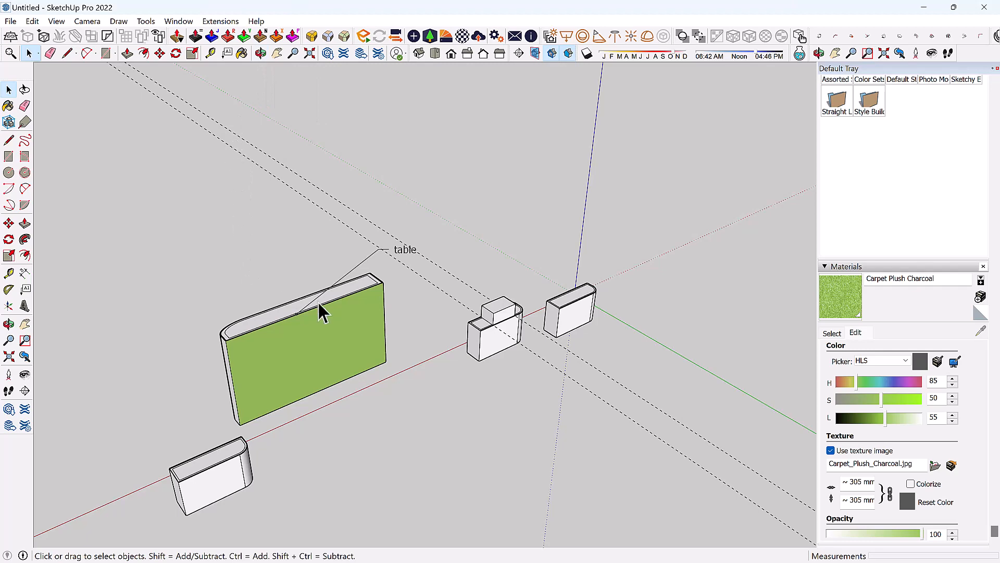
{"action": "key", "text": "o"}
{"action": "left_click_drag", "start_coordinate": [221, 245], "coordinate": [420, 329]}
{"action": "key", "text": "space"}
{"action": "middle_click_drag", "start_coordinate": [426, 282], "coordinate": [101, 216]}
{"action": "middle_click_drag", "start_coordinate": [220, 257], "coordinate": [249, 481]}
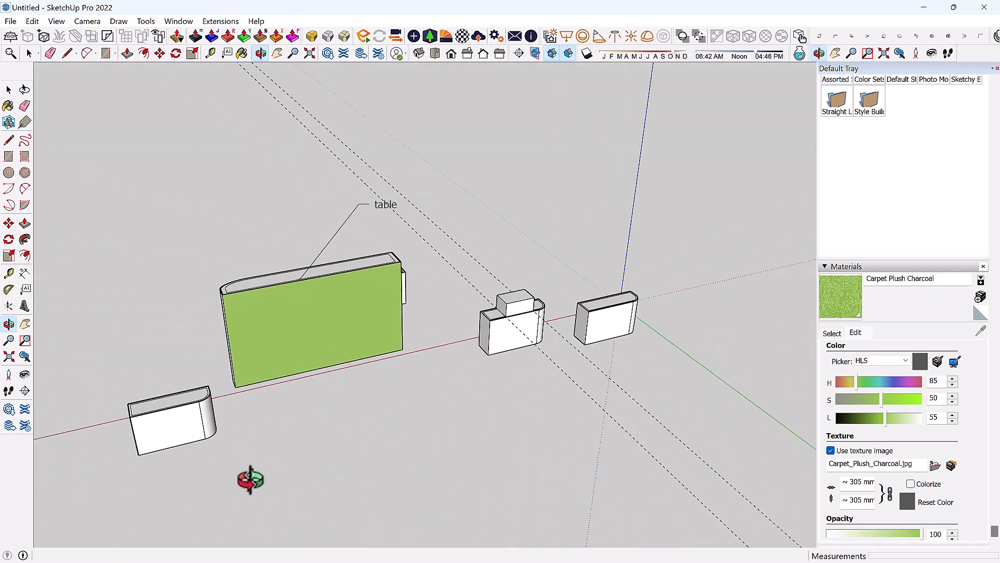
{"action": "left_click_drag", "start_coordinate": [222, 424], "coordinate": [296, 436]}
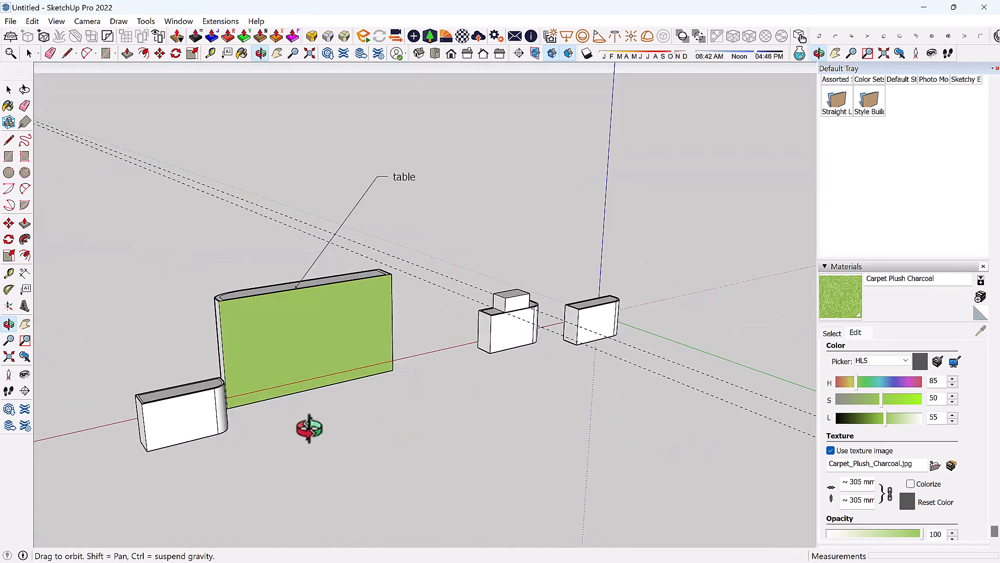
{"action": "key", "text": "space"}
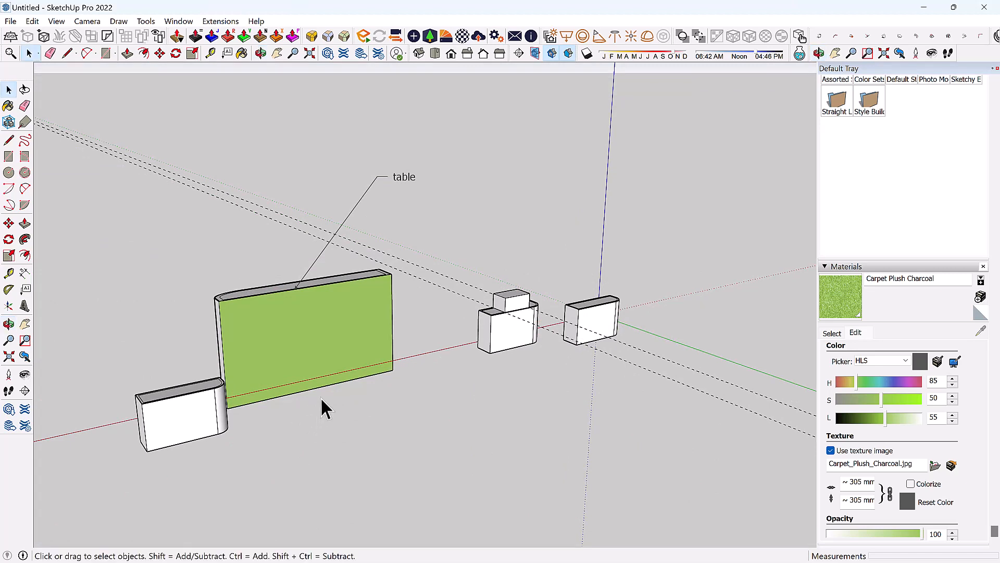
{"action": "scroll", "coordinate": [320, 399], "scroll_direction": "down", "scroll_amount": 2}
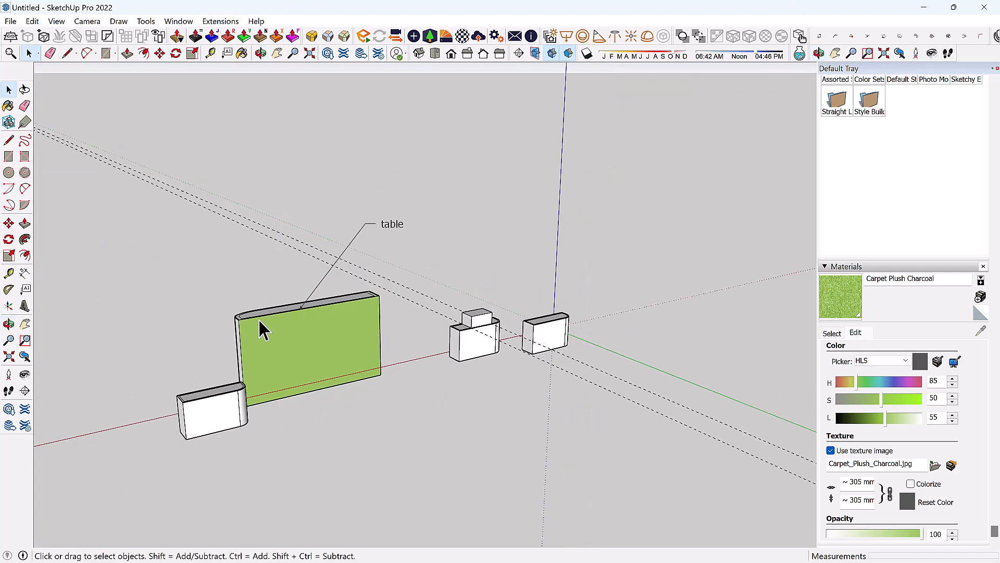
{"action": "scroll", "coordinate": [259, 329], "scroll_direction": "down", "scroll_amount": 2}
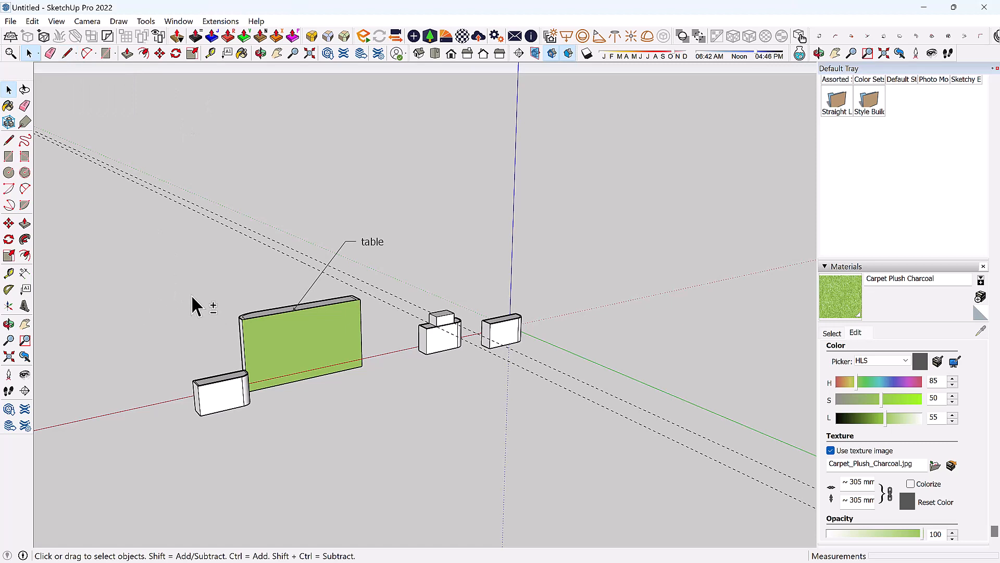
{"action": "middle_click_drag", "start_coordinate": [209, 288], "coordinate": [162, 240]}
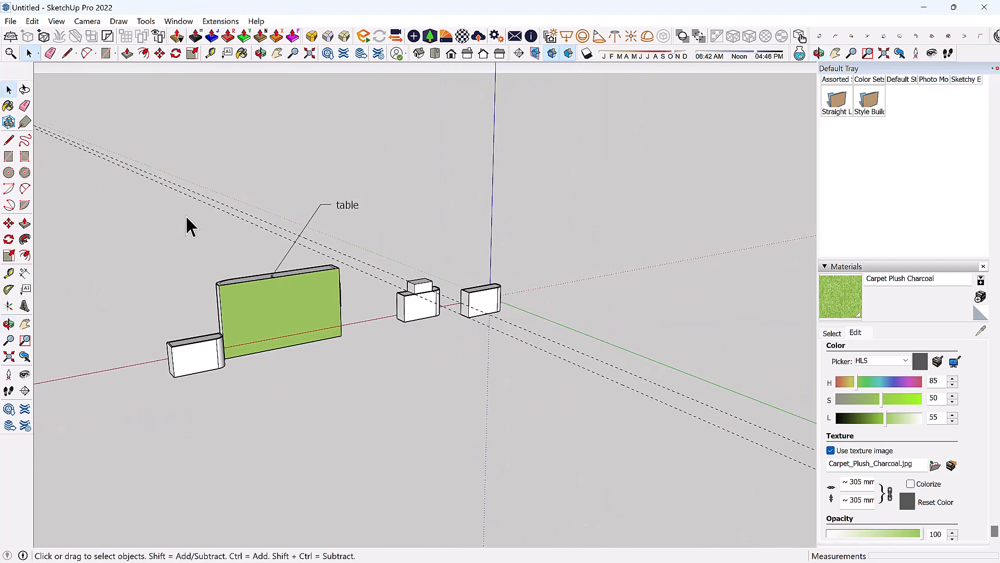
Zoom in on the table and blocks, then Zoom Extents and orbit to a new angle.
{"action": "left_click", "coordinate": [293, 54]}
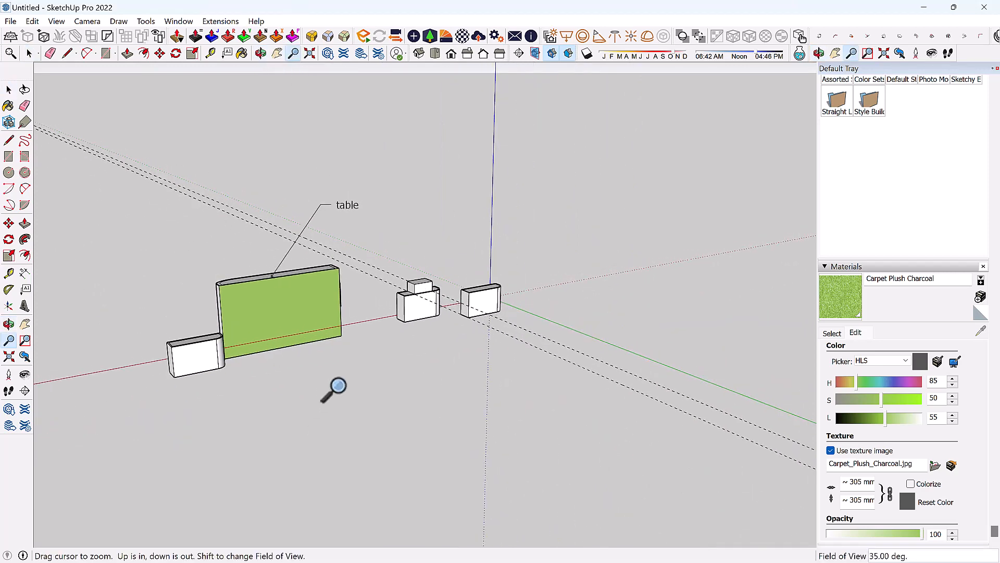
{"action": "left_click_drag", "start_coordinate": [363, 330], "coordinate": [212, 424]}
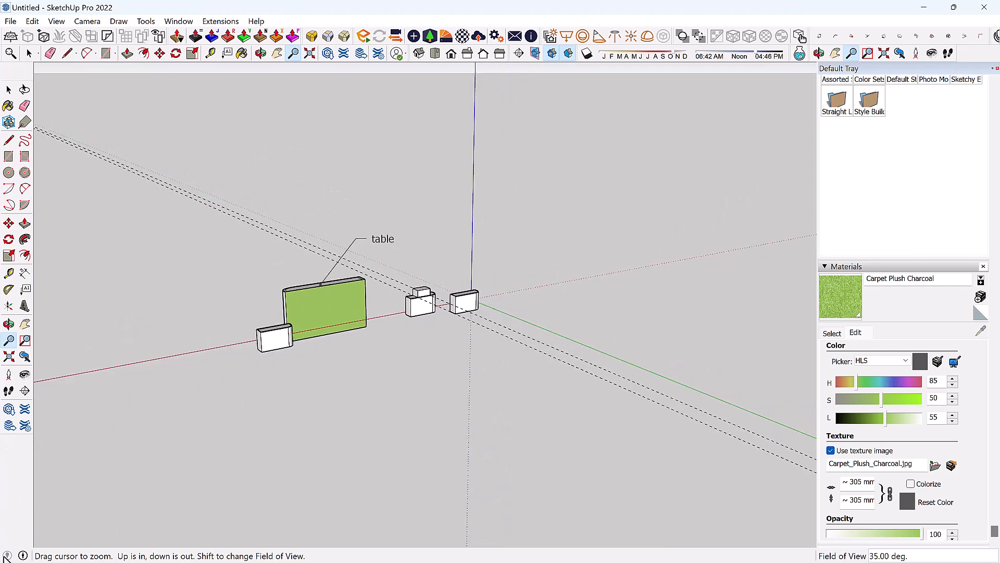
{"action": "left_click_drag", "start_coordinate": [469, 274], "coordinate": [475, 216]}
{"action": "right_click", "coordinate": [472, 220]}
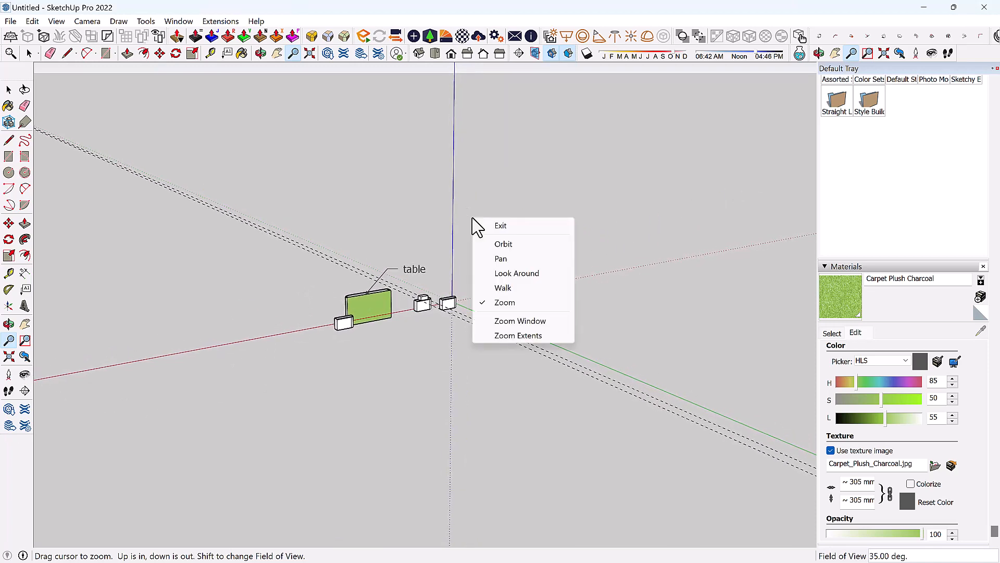
{"action": "left_click", "coordinate": [521, 337]}
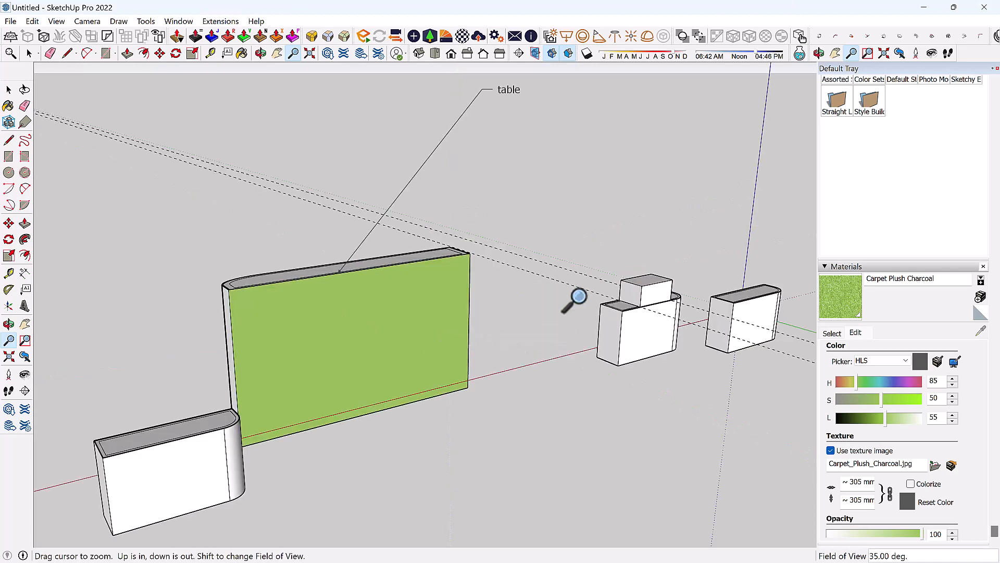
{"action": "middle_click_drag", "start_coordinate": [530, 314], "coordinate": [501, 318]}
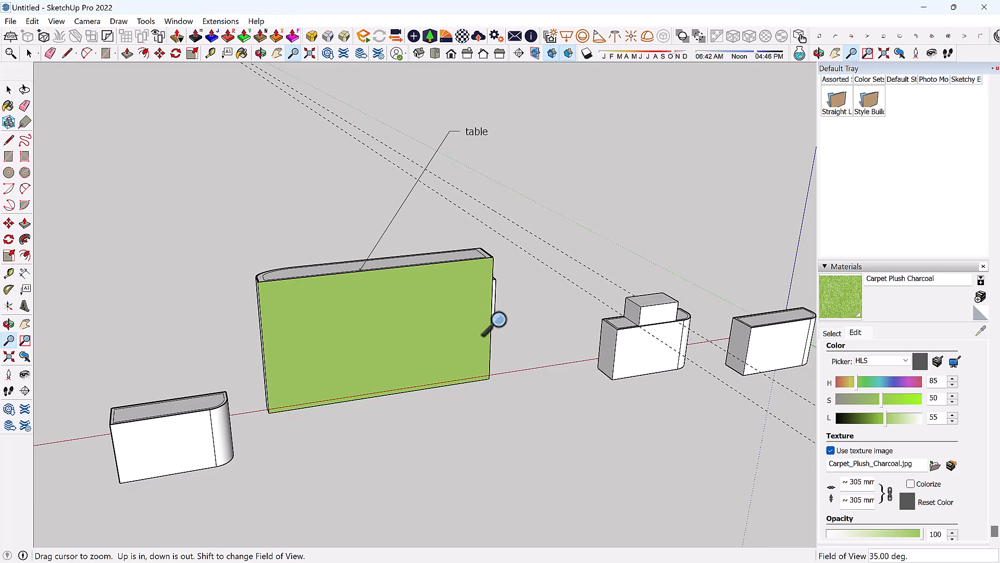
{"action": "key", "text": "space"}
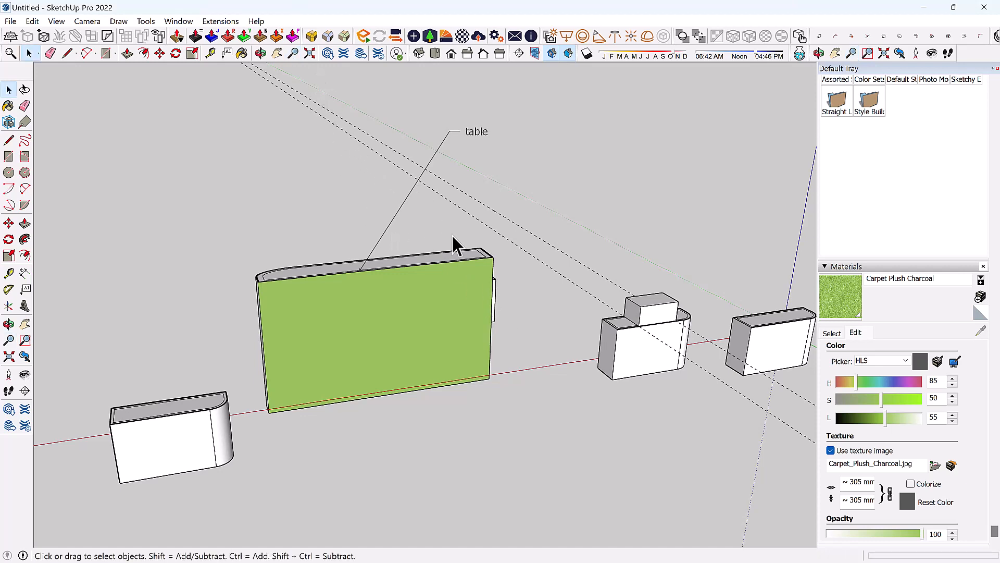
{"action": "key", "text": "z"}
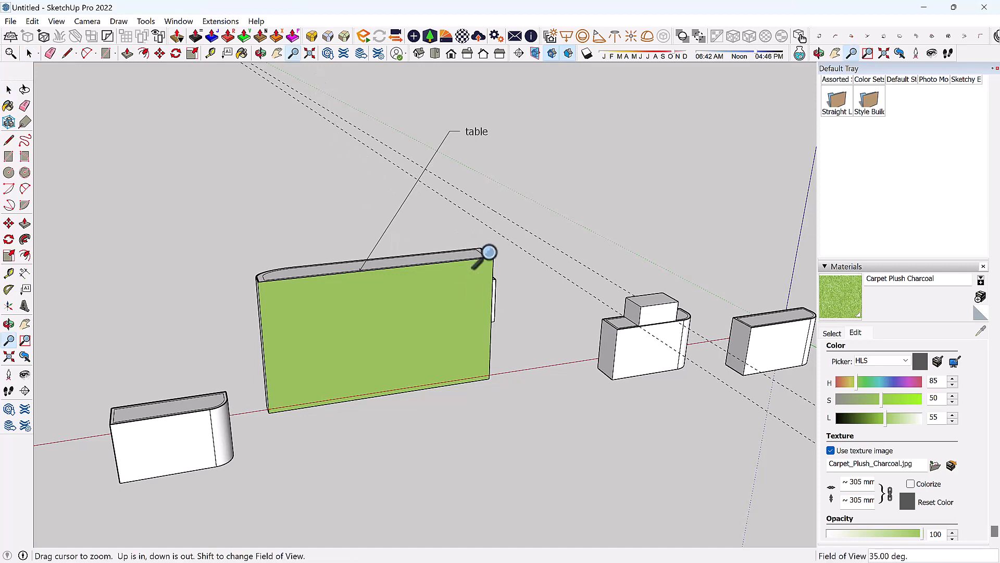
{"action": "key", "text": "space"}
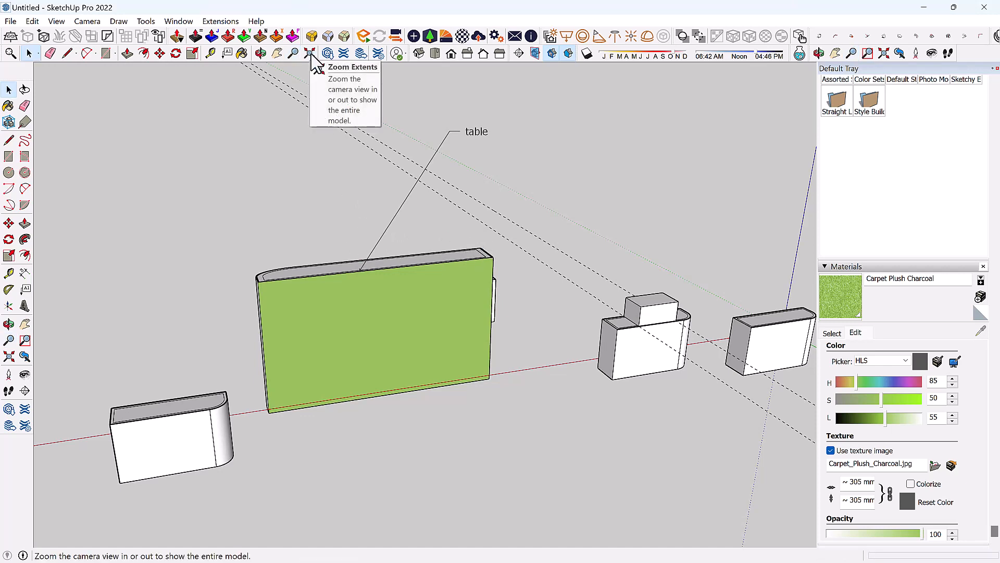
Zoom in on the table group, then Zoom Extents to fit the whole model again.
{"action": "right_click", "coordinate": [437, 280]}
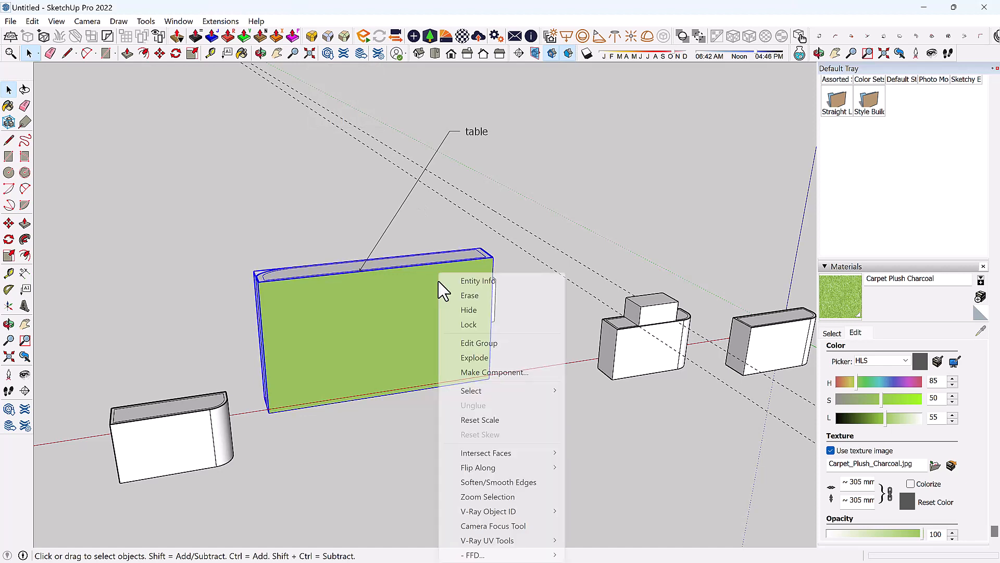
{"action": "left_click", "coordinate": [294, 53]}
{"action": "left_click", "coordinate": [293, 54]}
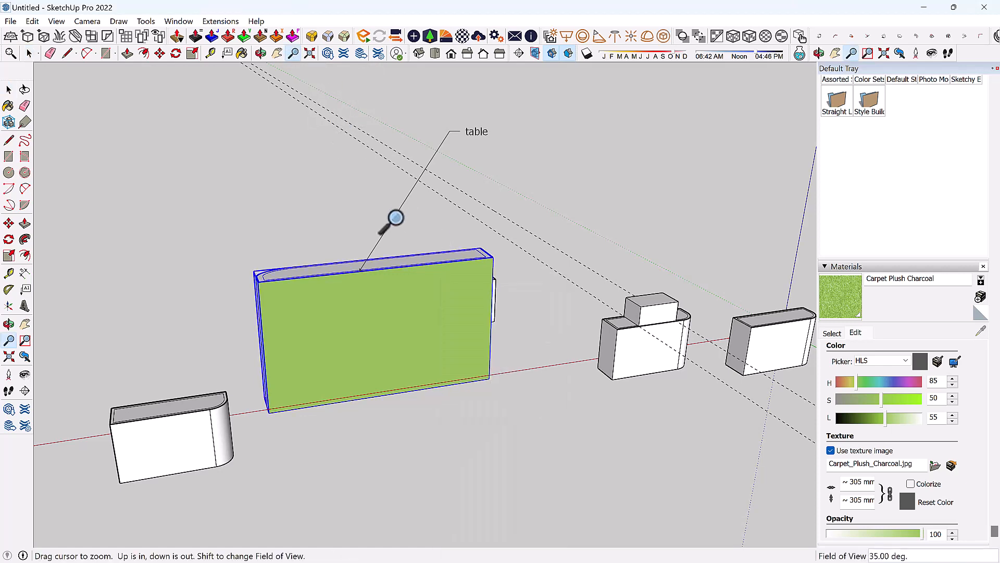
{"action": "scroll", "coordinate": [443, 208], "scroll_direction": "up", "scroll_amount": 3}
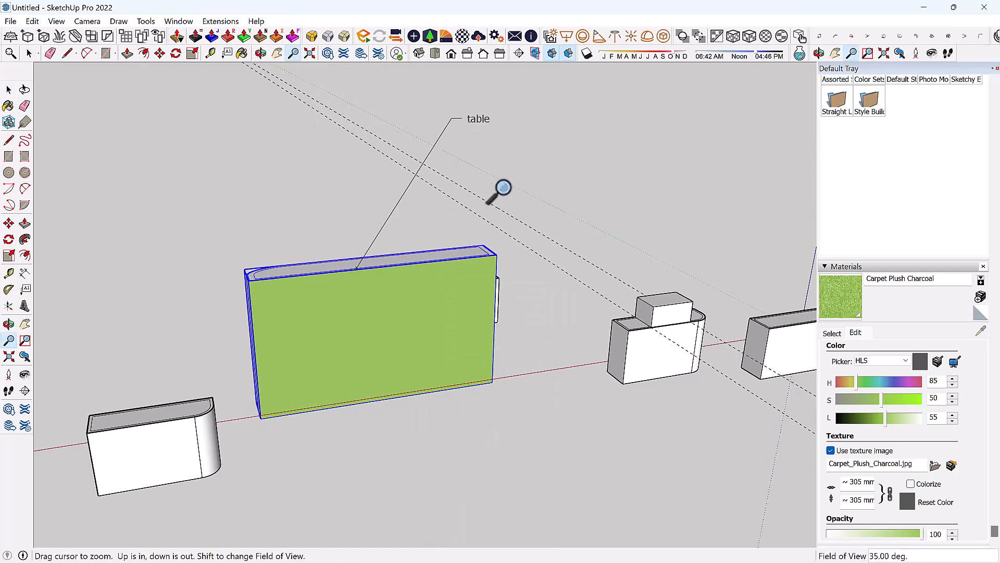
{"action": "right_click", "coordinate": [454, 222]}
{"action": "left_click", "coordinate": [498, 336]}
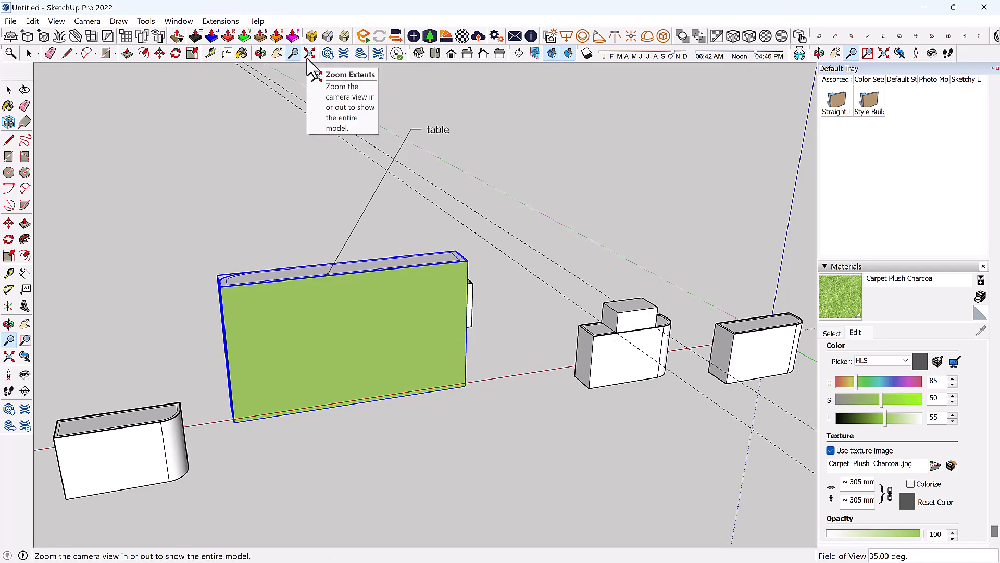
{"action": "key", "text": "space"}
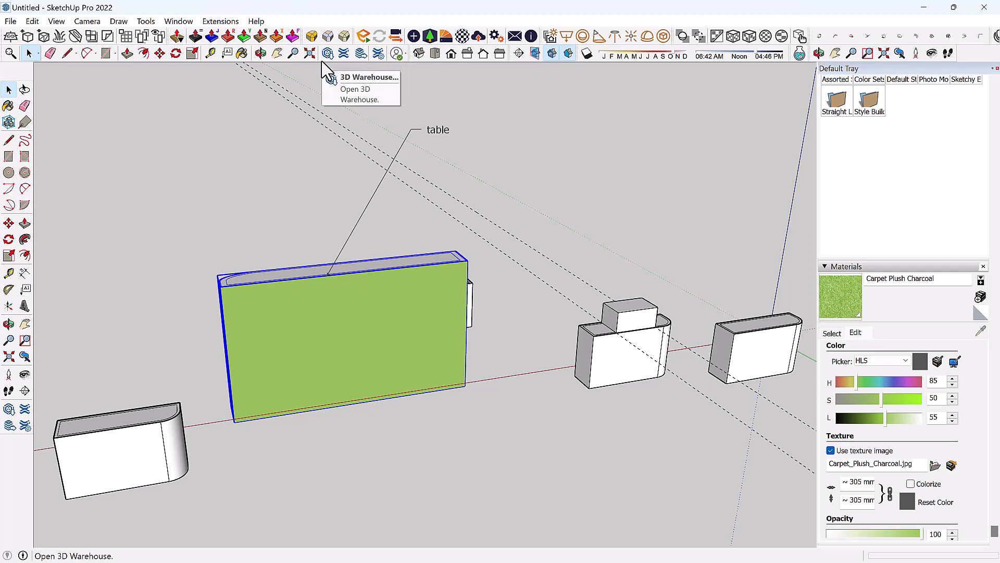
Try 3D Warehouse, dismiss its internet-connection error, and restore down the SketchUp window.
{"action": "left_click", "coordinate": [327, 53]}
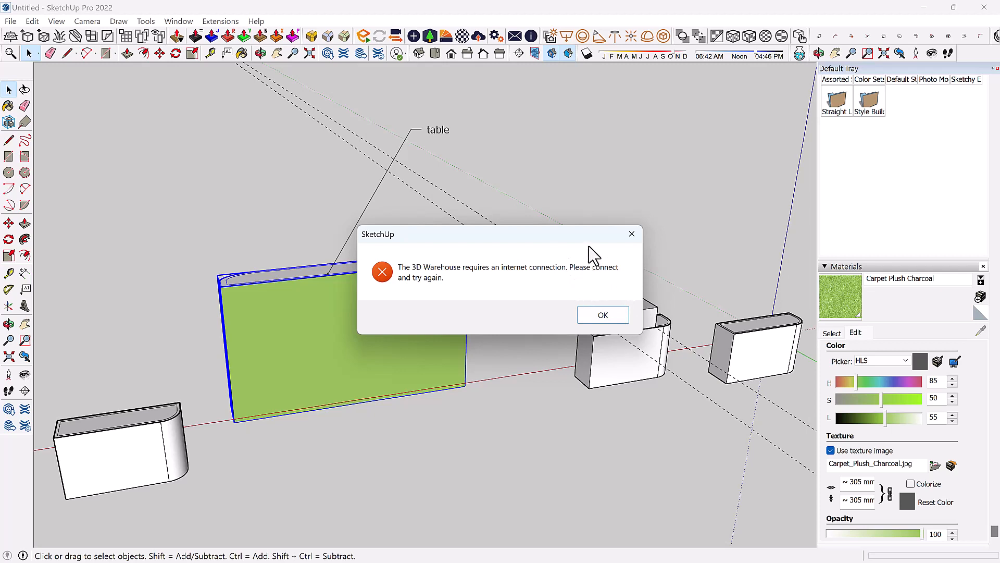
{"action": "left_click", "coordinate": [632, 234]}
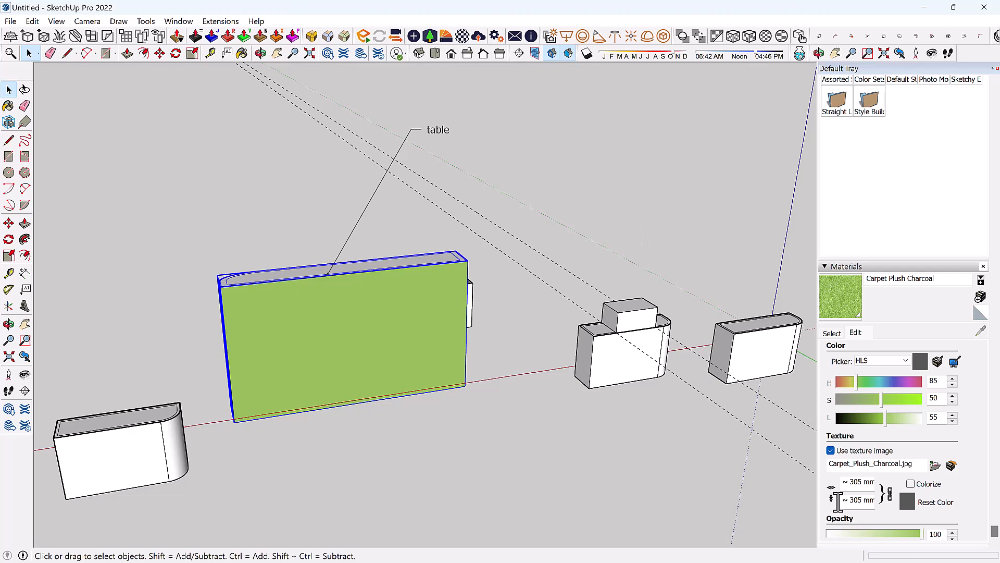
{"action": "left_click", "coordinate": [954, 7]}
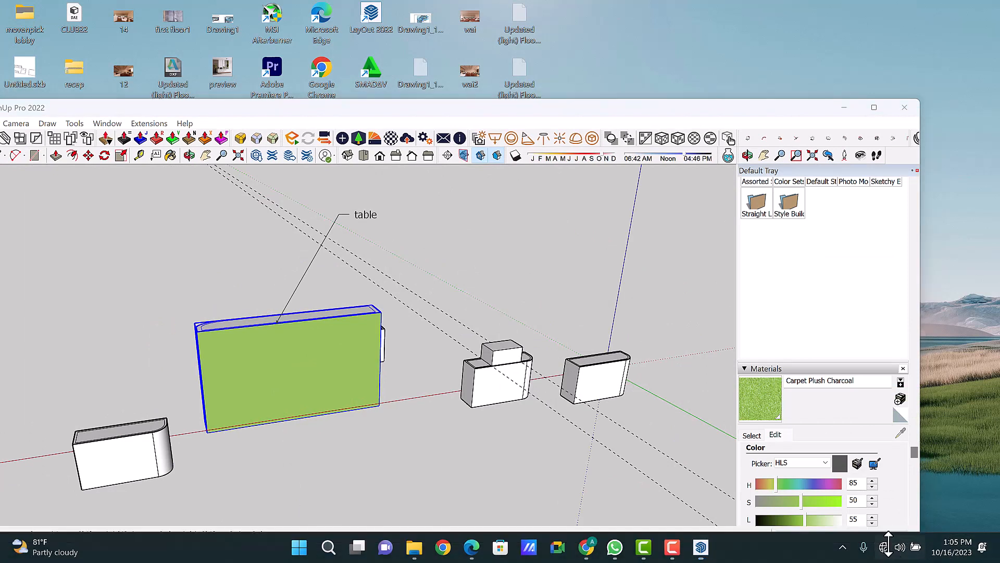
Check the Wi-Fi list until the network shows Connected, secured, then maximize SketchUp.
{"action": "left_click", "coordinate": [890, 547]}
{"action": "left_click", "coordinate": [816, 307]}
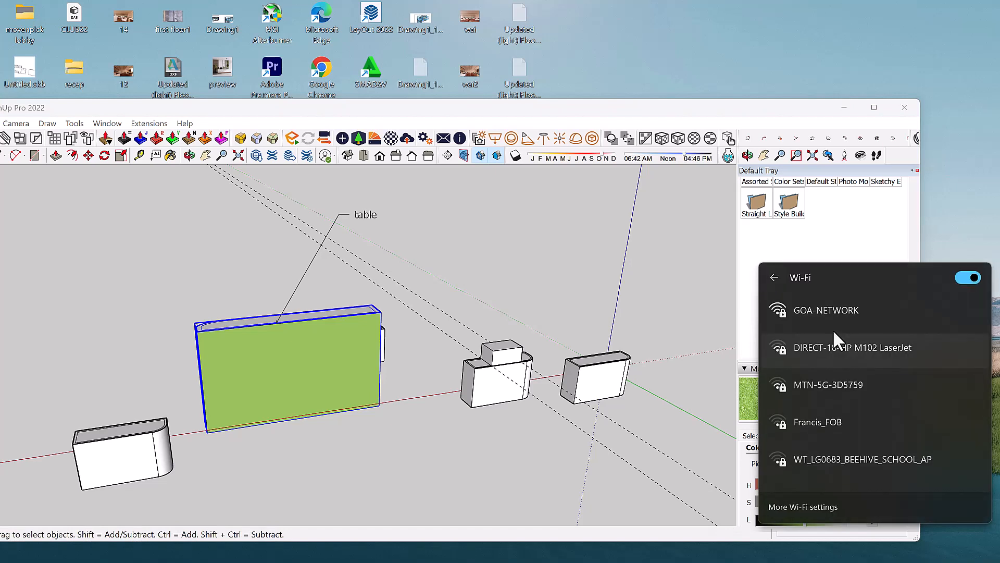
{"action": "left_click", "coordinate": [827, 309]}
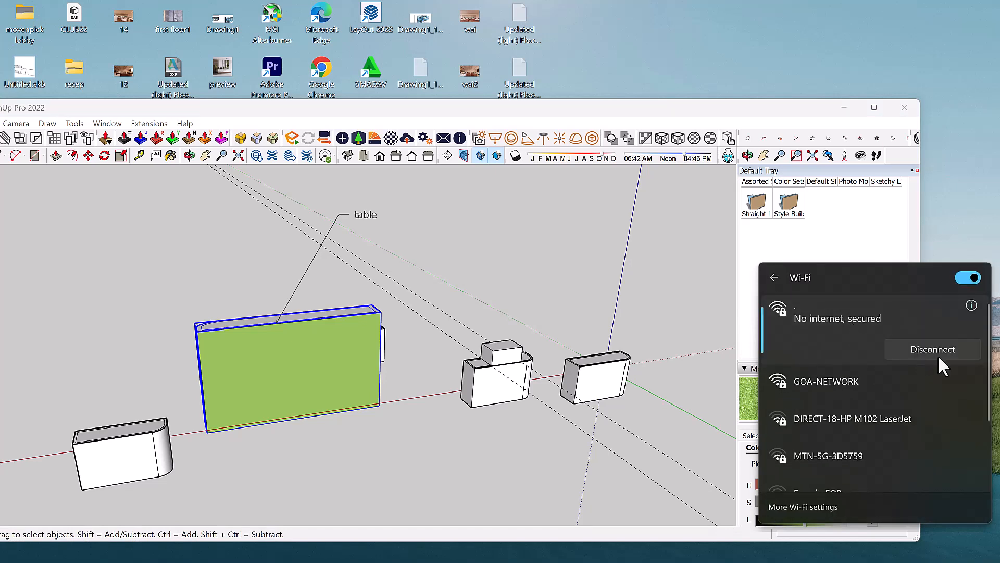
{"action": "left_click", "coordinate": [955, 213]}
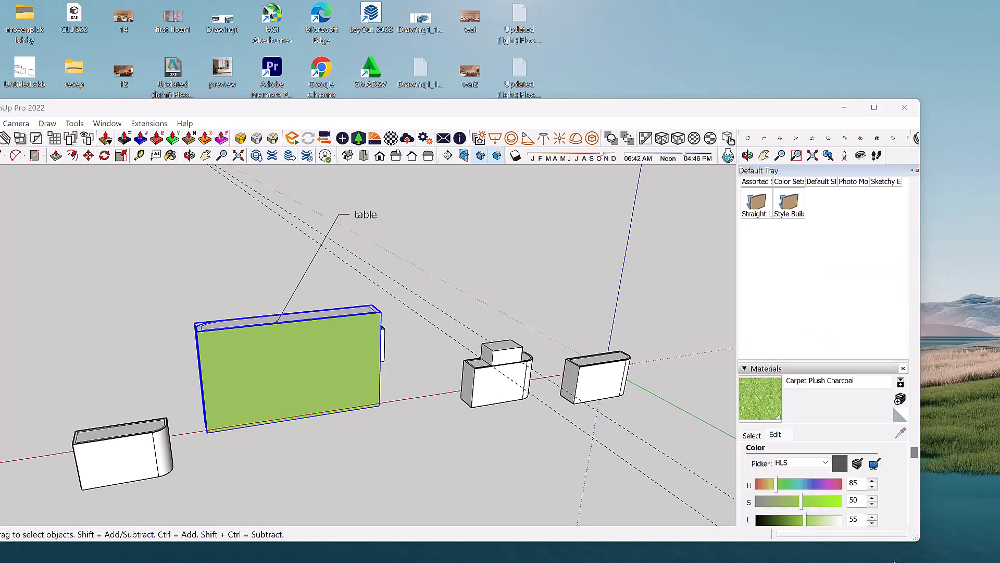
{"action": "left_click", "coordinate": [885, 545]}
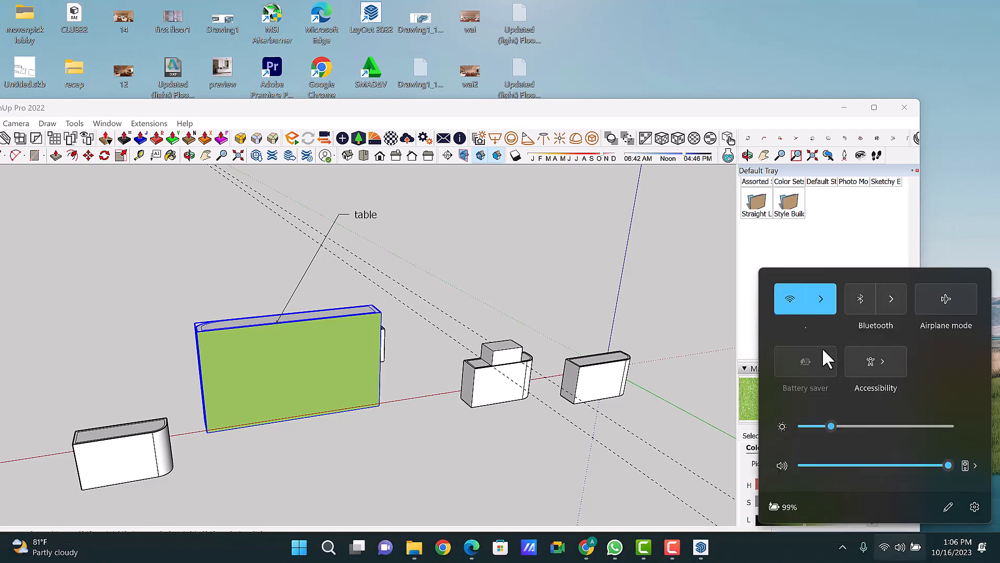
{"action": "left_click", "coordinate": [821, 311]}
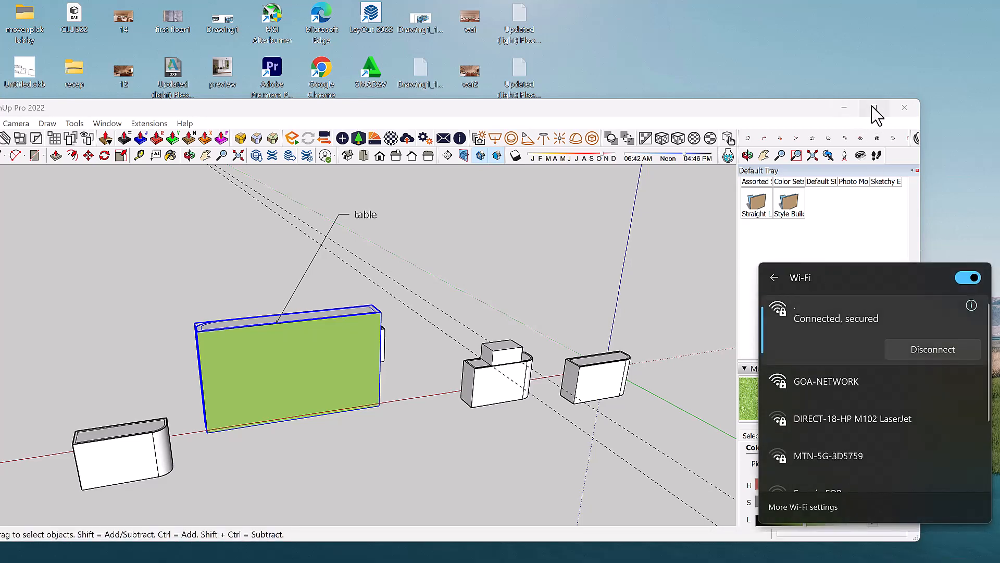
{"action": "left_click", "coordinate": [874, 107]}
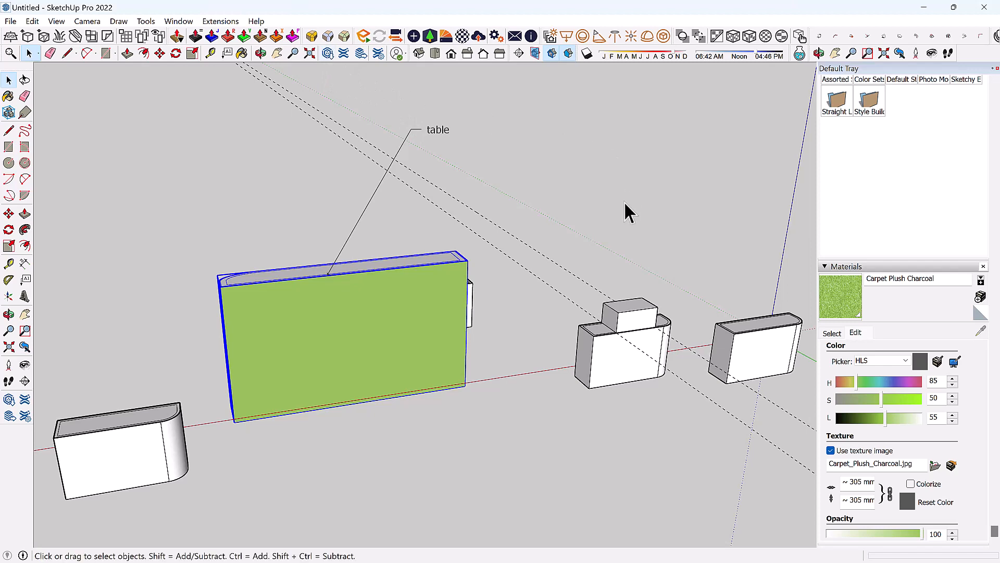
Open 3D Warehouse, dismiss both connection errors with OK, and restore down the window.
{"action": "left_click", "coordinate": [327, 54]}
{"action": "scroll", "coordinate": [552, 333], "scroll_direction": "down", "scroll_amount": 2}
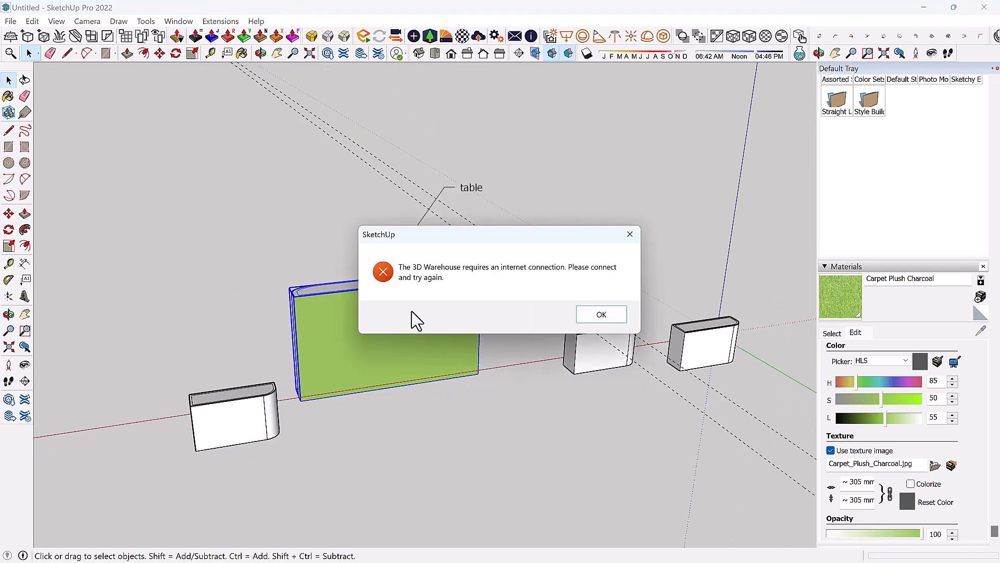
{"action": "left_click", "coordinate": [599, 322]}
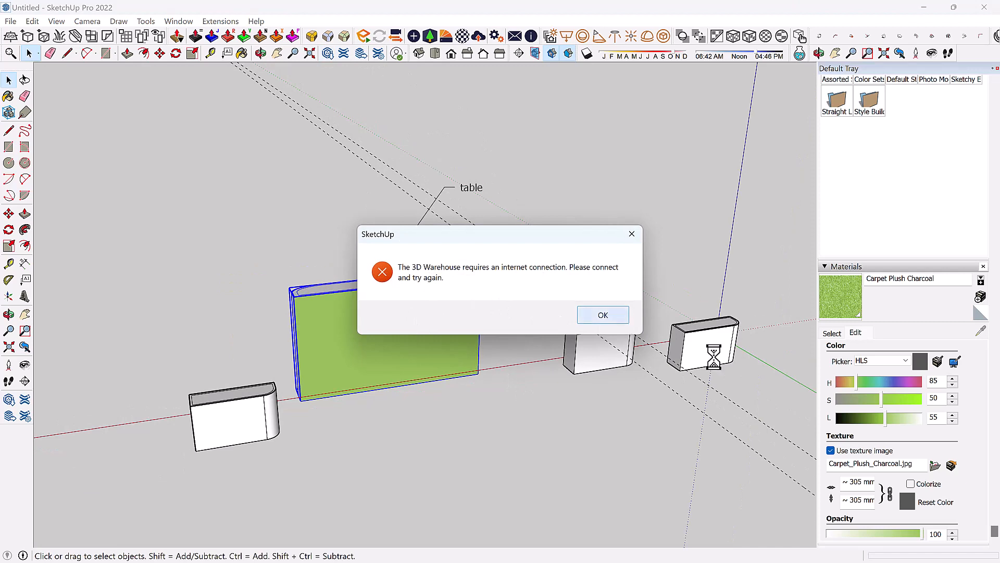
{"action": "left_click", "coordinate": [598, 316]}
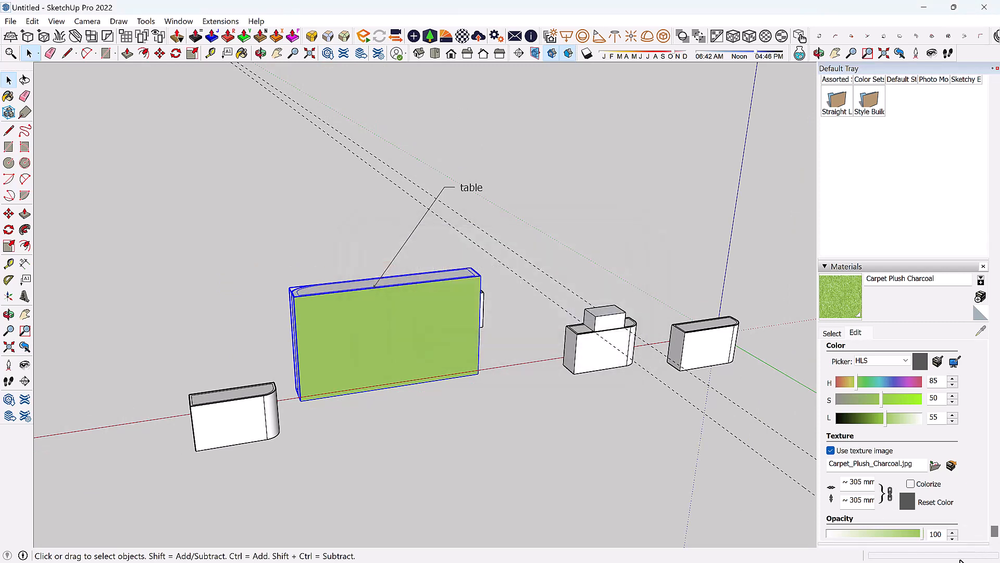
{"action": "left_click", "coordinate": [953, 7]}
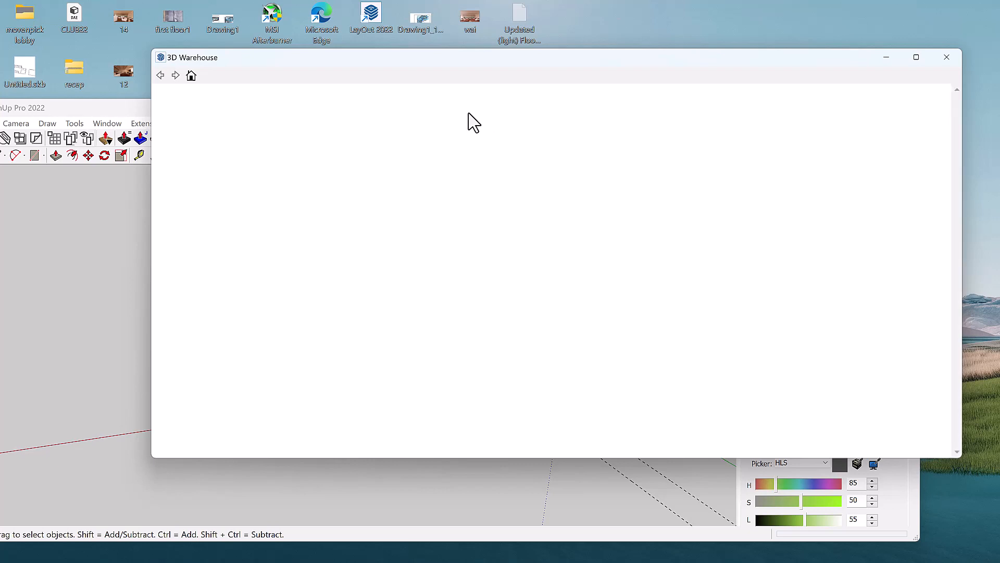
Restore SketchUp to full screen, then drag the empty 3D Warehouse window aside and close it.
{"action": "mouse_move", "coordinate": [113, 108]}
{"action": "left_mouse_down"}
{"action": "mouse_move", "coordinate": [138, 58]}
{"action": "mouse_move", "coordinate": [179, 34]}
{"action": "left_mouse_up"}
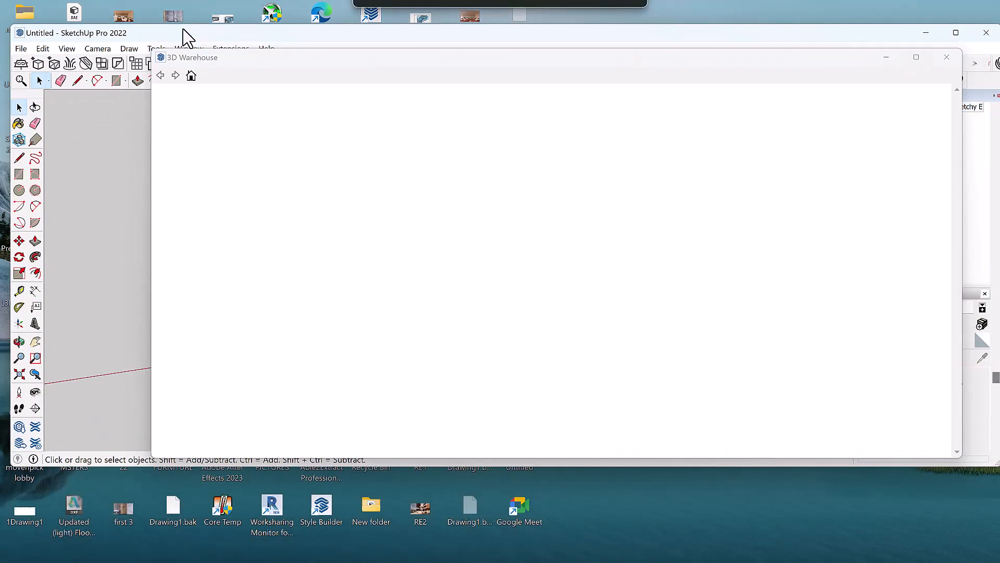
{"action": "left_click", "coordinate": [963, 33]}
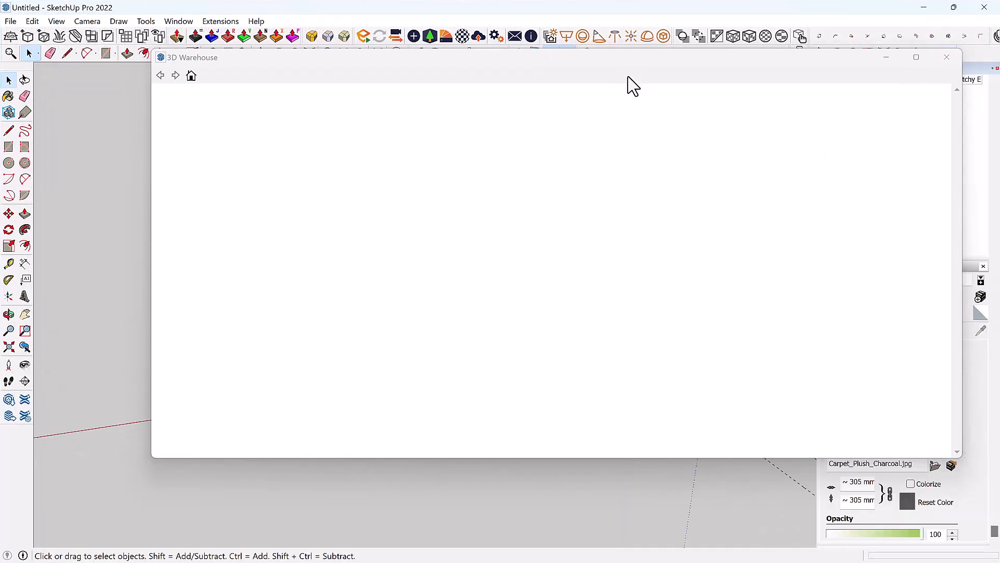
{"action": "left_click_drag", "start_coordinate": [626, 59], "coordinate": [623, 130]}
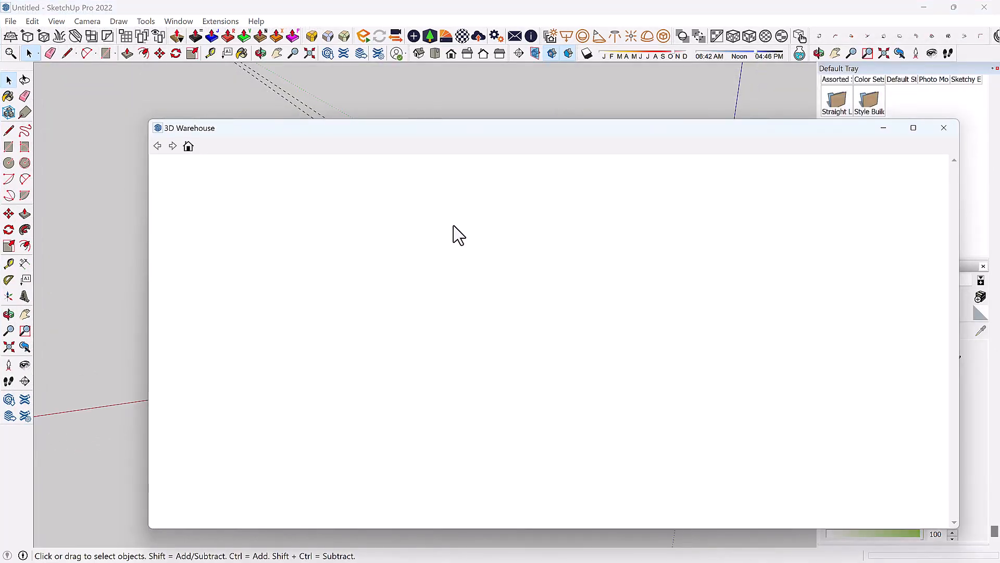
{"action": "scroll", "coordinate": [482, 99], "scroll_direction": "down", "scroll_amount": 3}
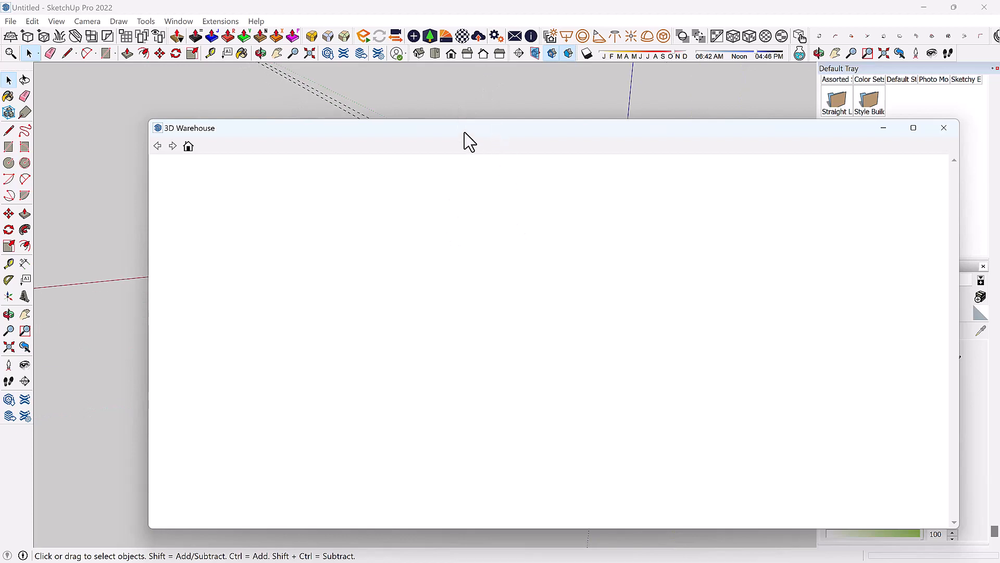
{"action": "scroll", "coordinate": [459, 99], "scroll_direction": "down", "scroll_amount": 4}
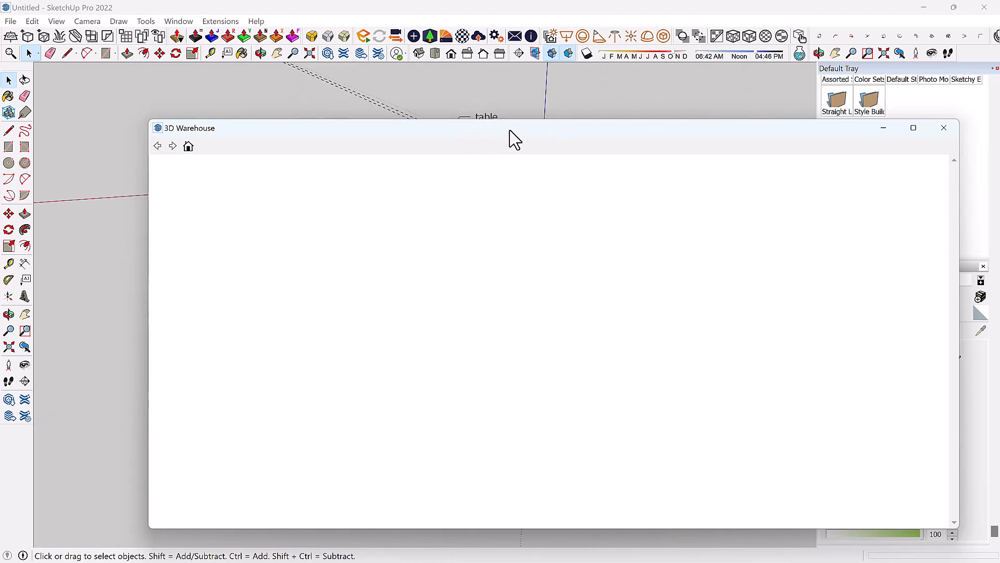
{"action": "left_click_drag", "start_coordinate": [510, 131], "coordinate": [442, 136]}
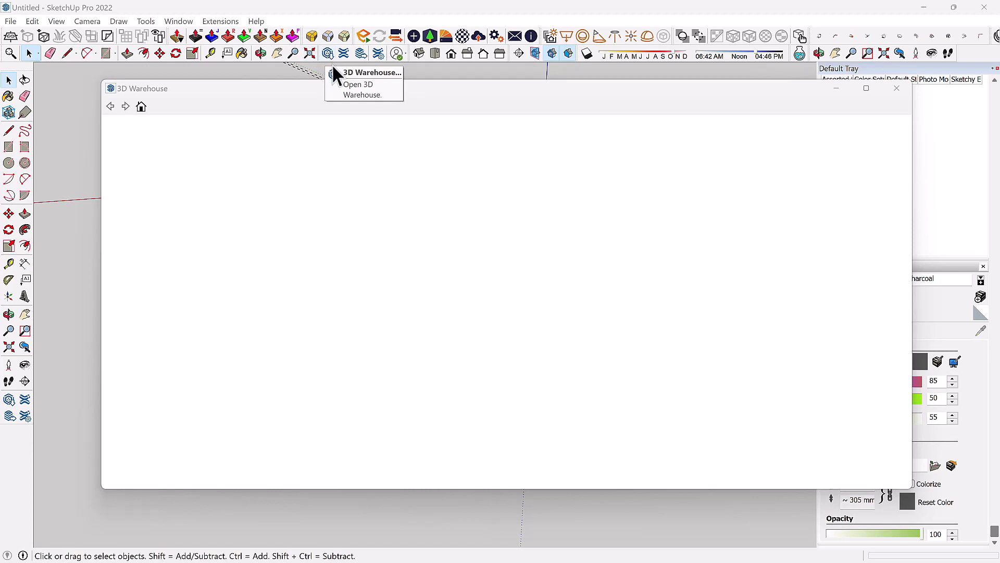
{"action": "left_click", "coordinate": [899, 92]}
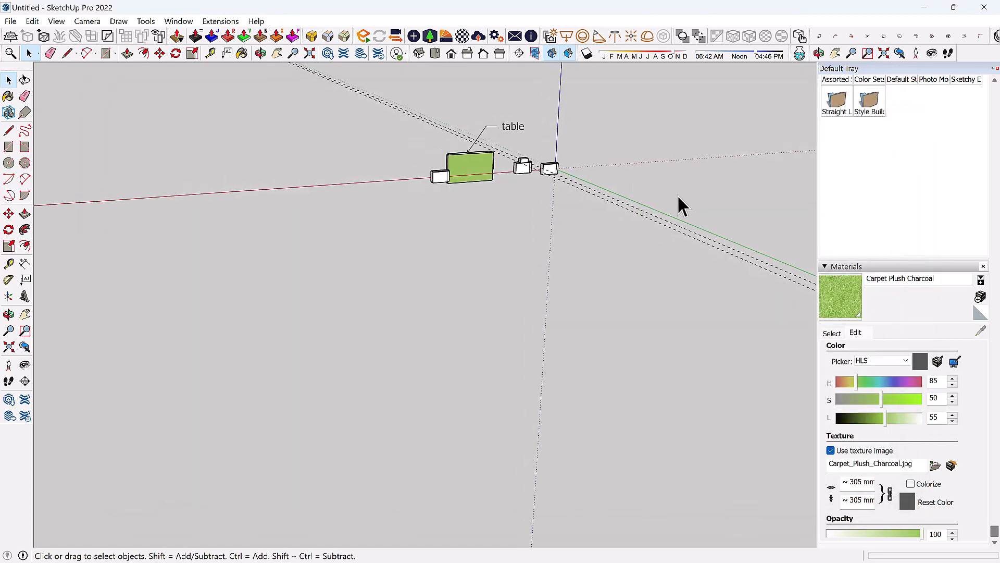
Zoom and orbit so the blocks and green-faced table appear closer at an angle.
{"action": "scroll", "coordinate": [677, 194], "scroll_direction": "down", "scroll_amount": 2}
{"action": "scroll", "coordinate": [404, 69], "scroll_direction": "up", "scroll_amount": 2}
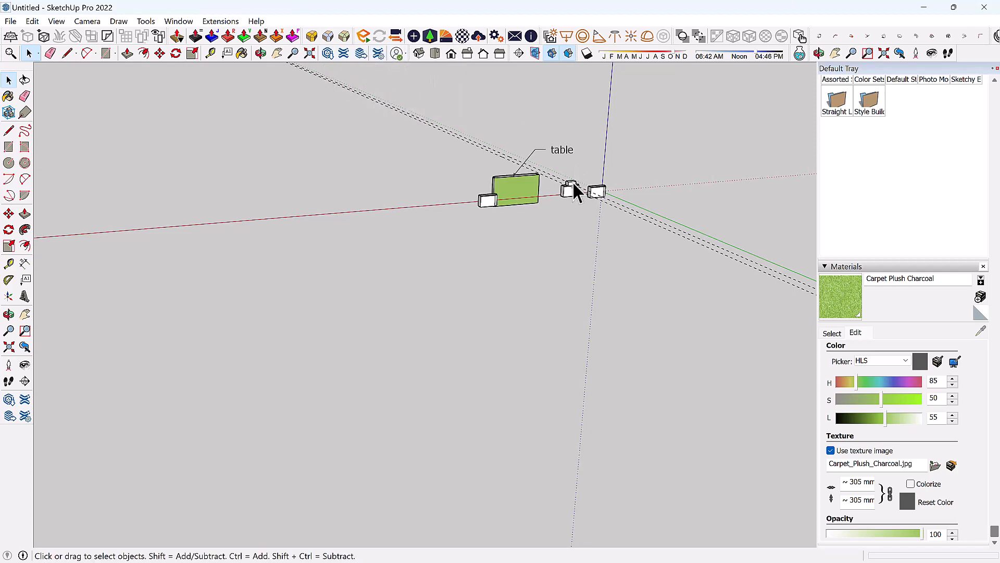
{"action": "middle_click_drag", "start_coordinate": [540, 170], "coordinate": [592, 140]}
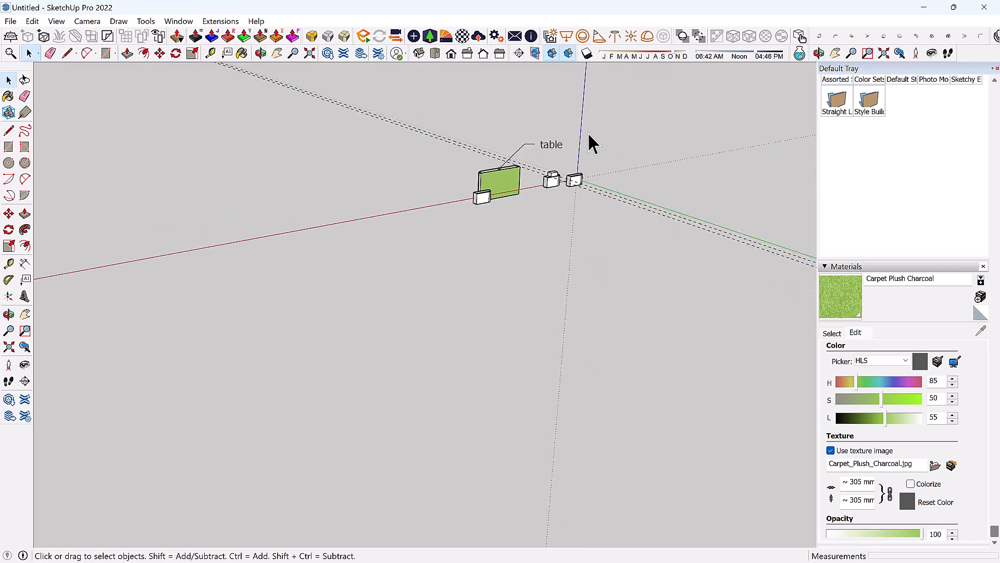
{"action": "scroll", "coordinate": [612, 119], "scroll_direction": "up", "scroll_amount": 1}
{"action": "scroll", "coordinate": [480, 146], "scroll_direction": "up", "scroll_amount": 3}
{"action": "middle_click_drag", "start_coordinate": [464, 190], "coordinate": [393, 166]}
{"action": "middle_click_drag", "start_coordinate": [583, 245], "coordinate": [516, 214]}
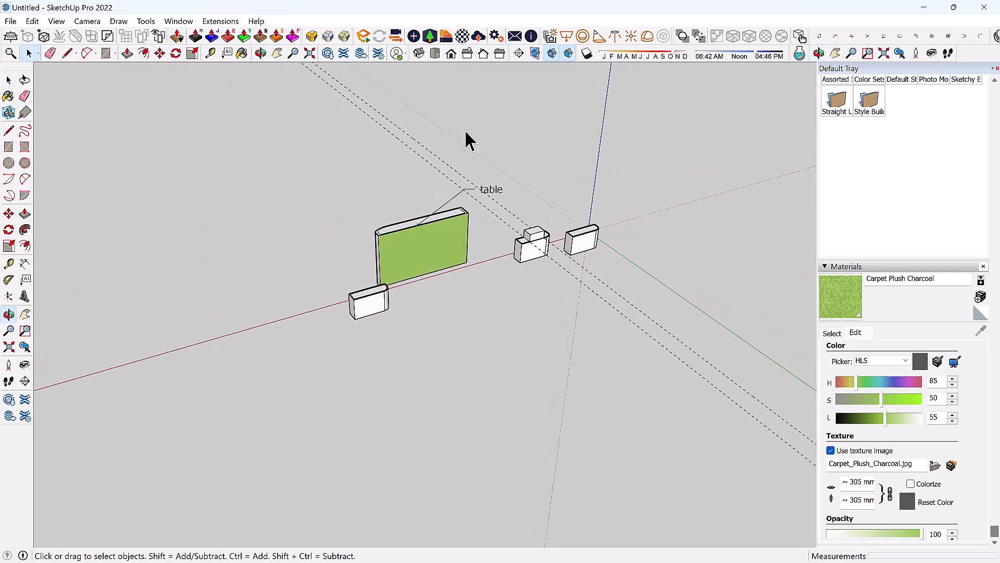
Check the blocks from the Iso, Top and Front standard views.
{"action": "left_click", "coordinate": [419, 53]}
{"action": "scroll", "coordinate": [482, 393], "scroll_direction": "up", "scroll_amount": 1}
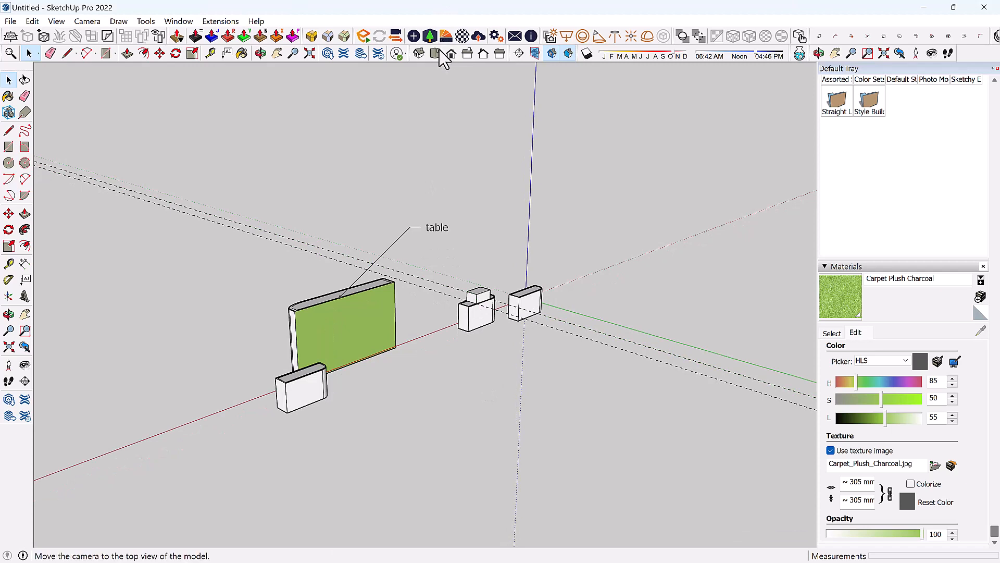
{"action": "left_click", "coordinate": [435, 54]}
{"action": "scroll", "coordinate": [506, 442], "scroll_direction": "up", "scroll_amount": 1}
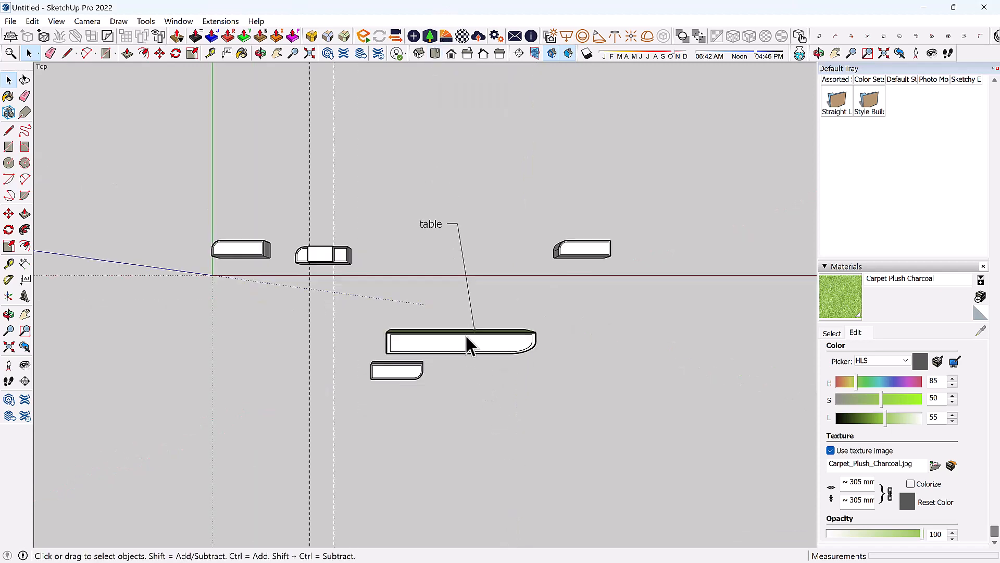
{"action": "left_click", "coordinate": [452, 54]}
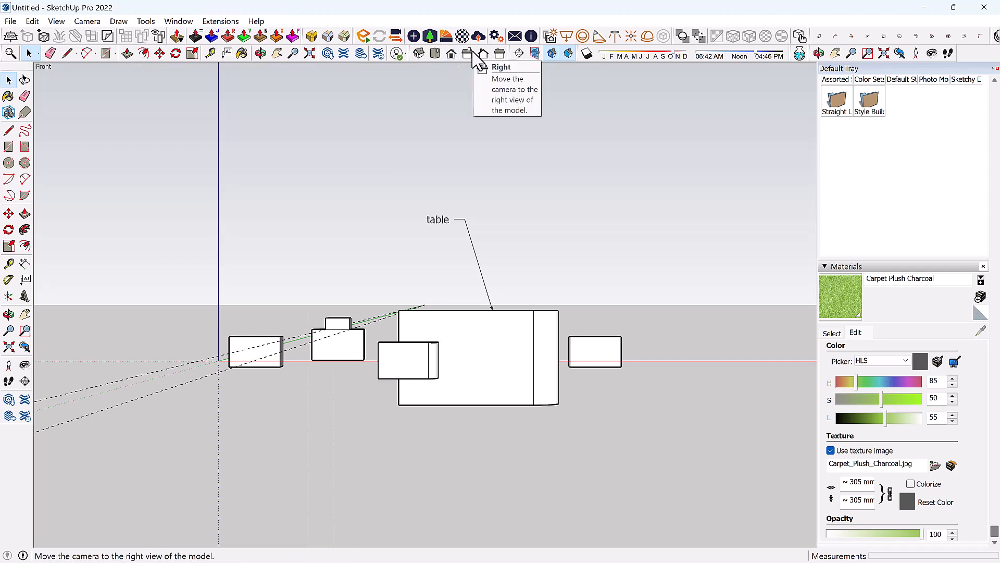
Check the Right, Back and Left views, then orbit back into a free perspective.
{"action": "left_click", "coordinate": [468, 54]}
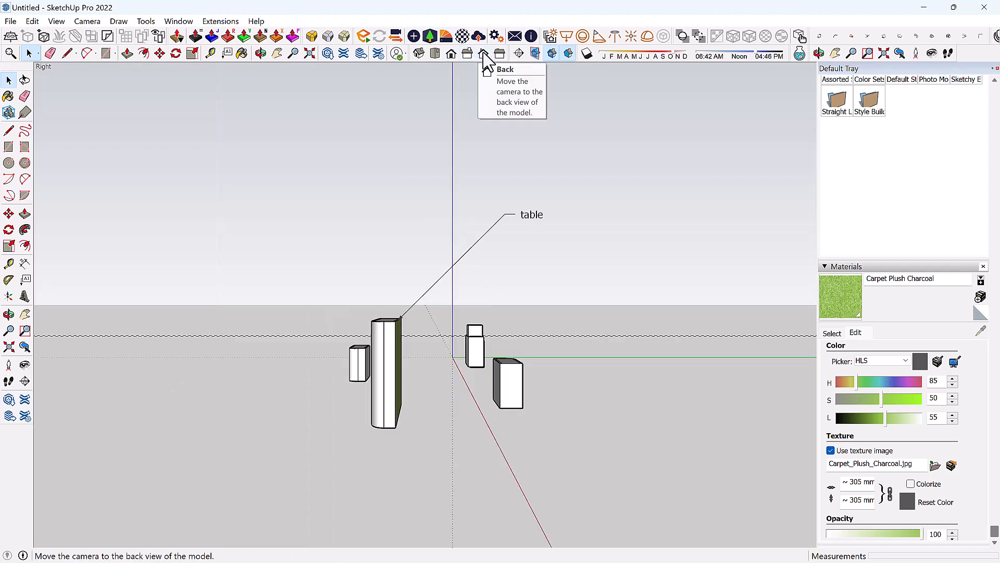
{"action": "left_click", "coordinate": [483, 53]}
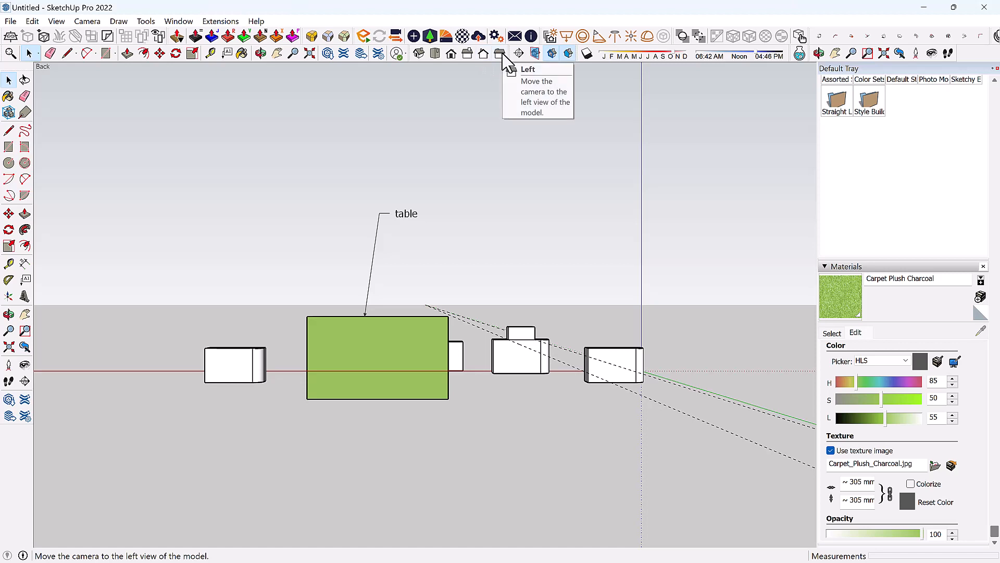
{"action": "left_click", "coordinate": [500, 54]}
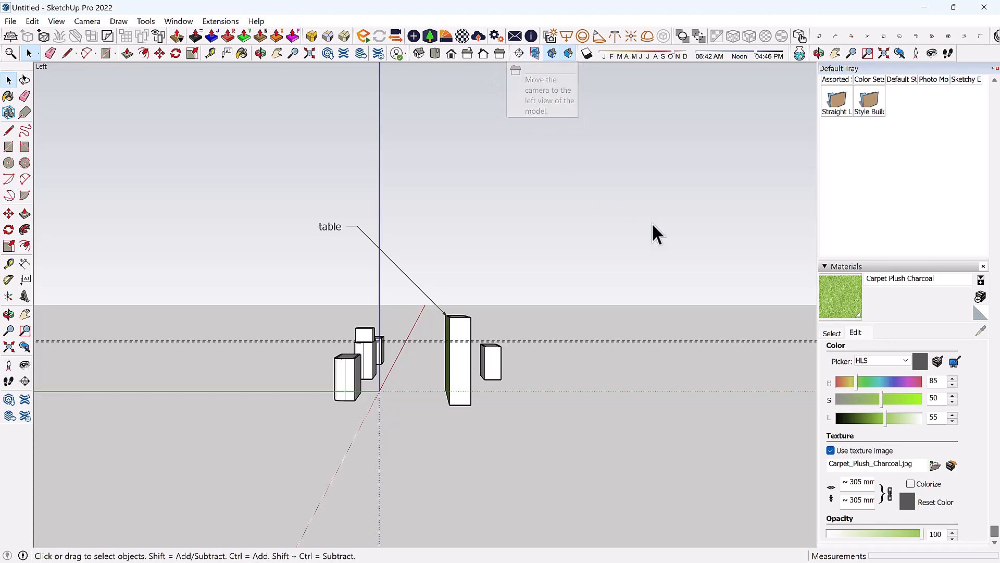
{"action": "scroll", "coordinate": [572, 202], "scroll_direction": "down", "scroll_amount": 2}
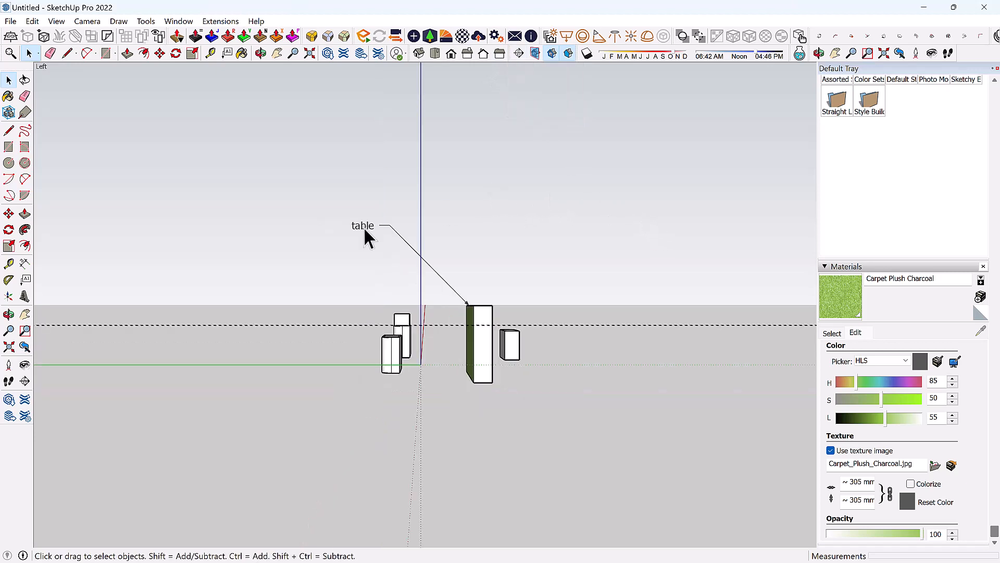
{"action": "middle_click_drag", "start_coordinate": [266, 317], "coordinate": [319, 371]}
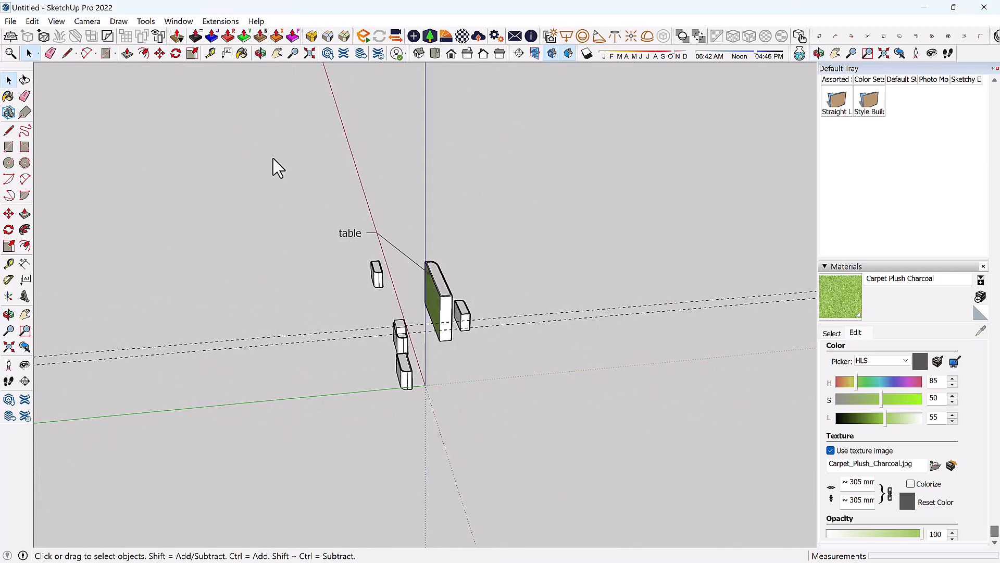